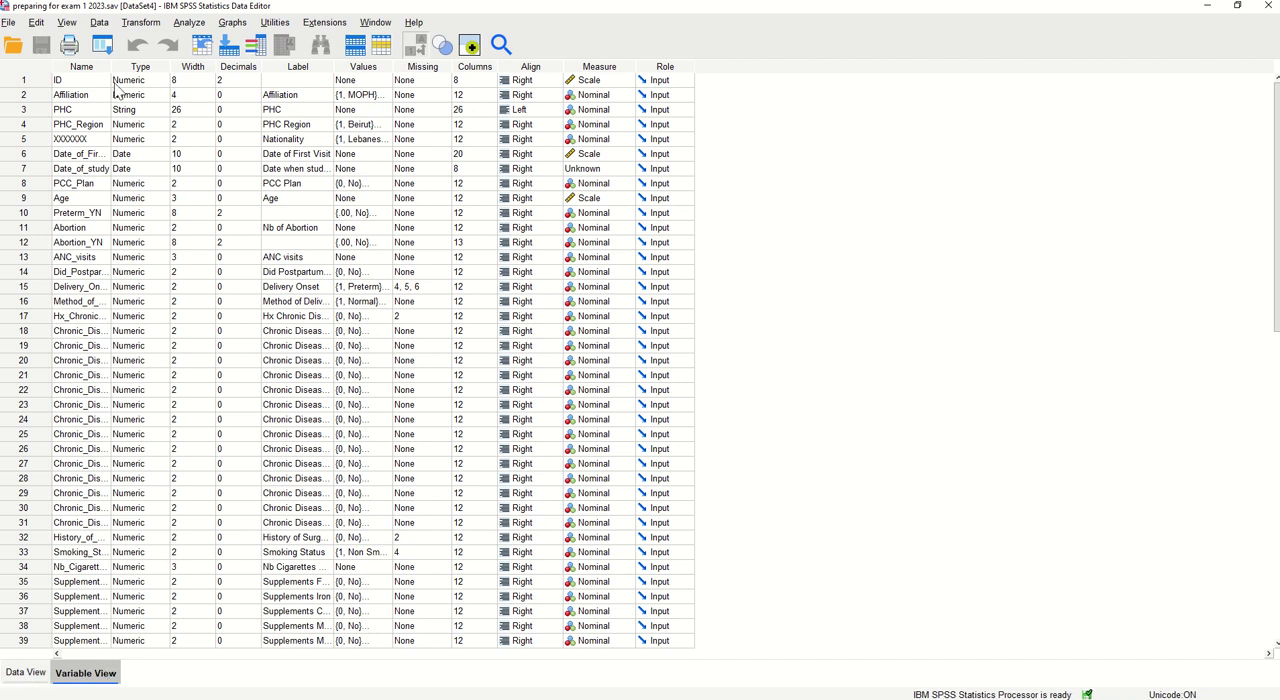
Widen the Name column to fit the full variable names and check the variable list down to Urinalysis
left_click_drag(111, 66, 246, 67)
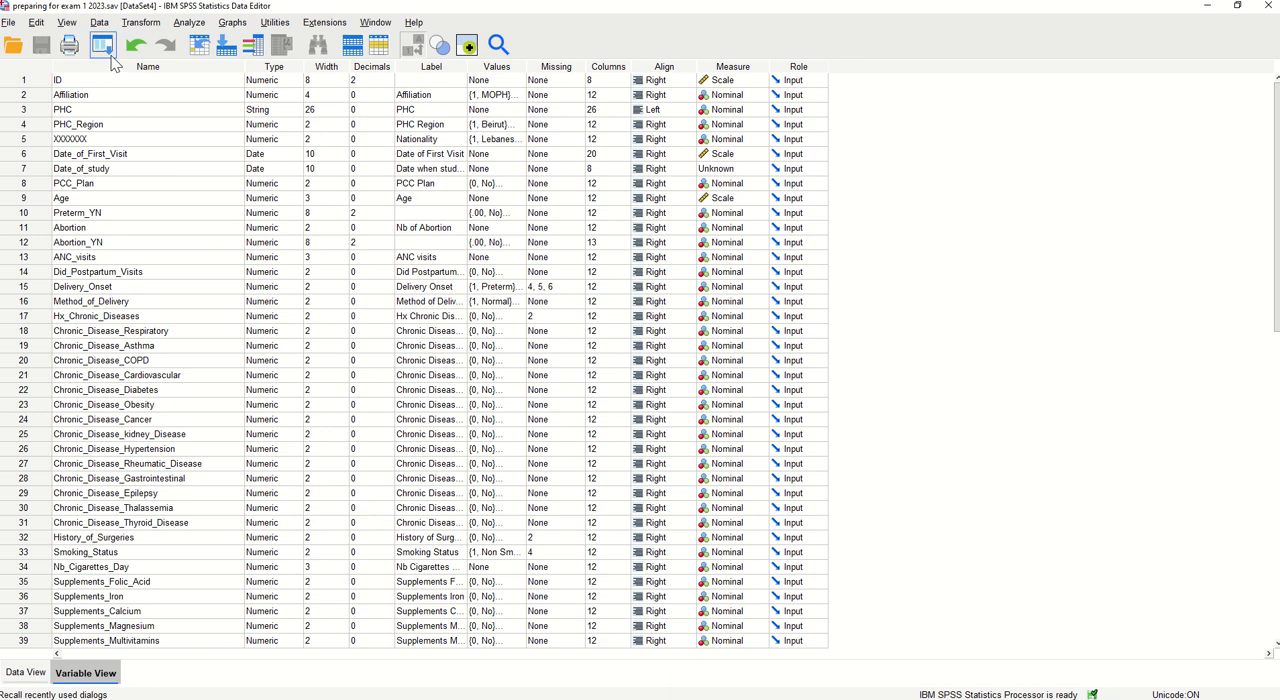
scroll(118, 152, "down", 3)
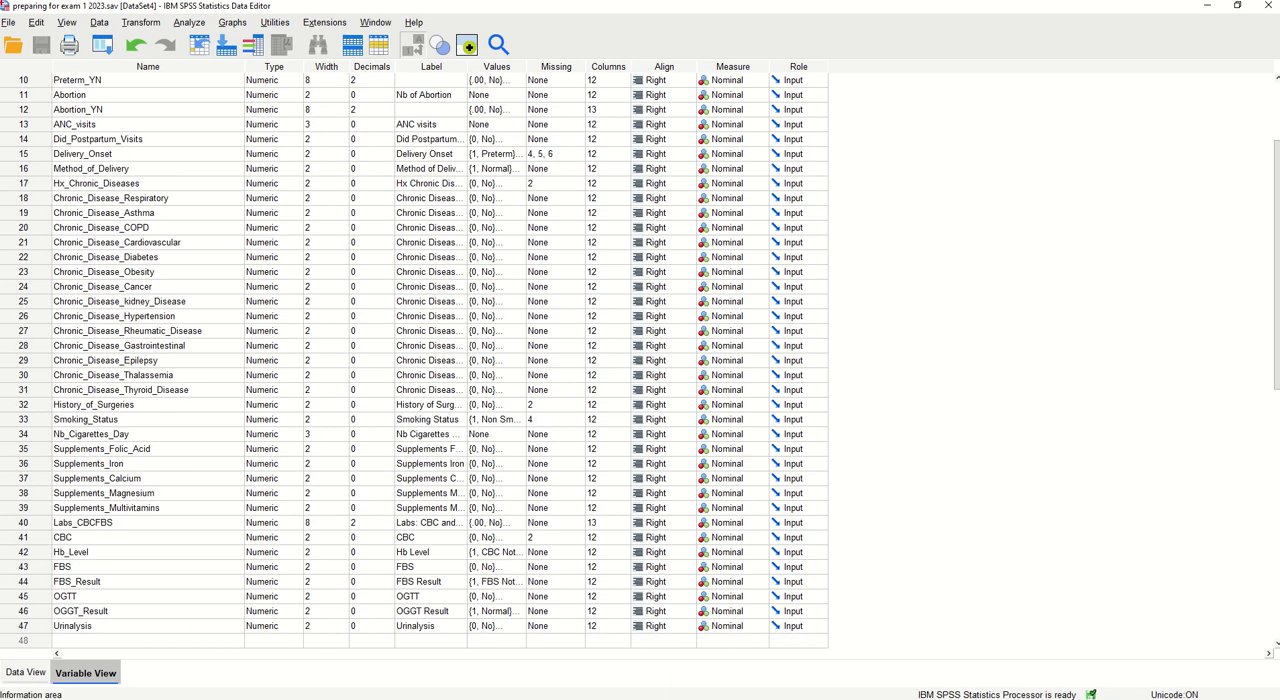
left_click(40, 626)
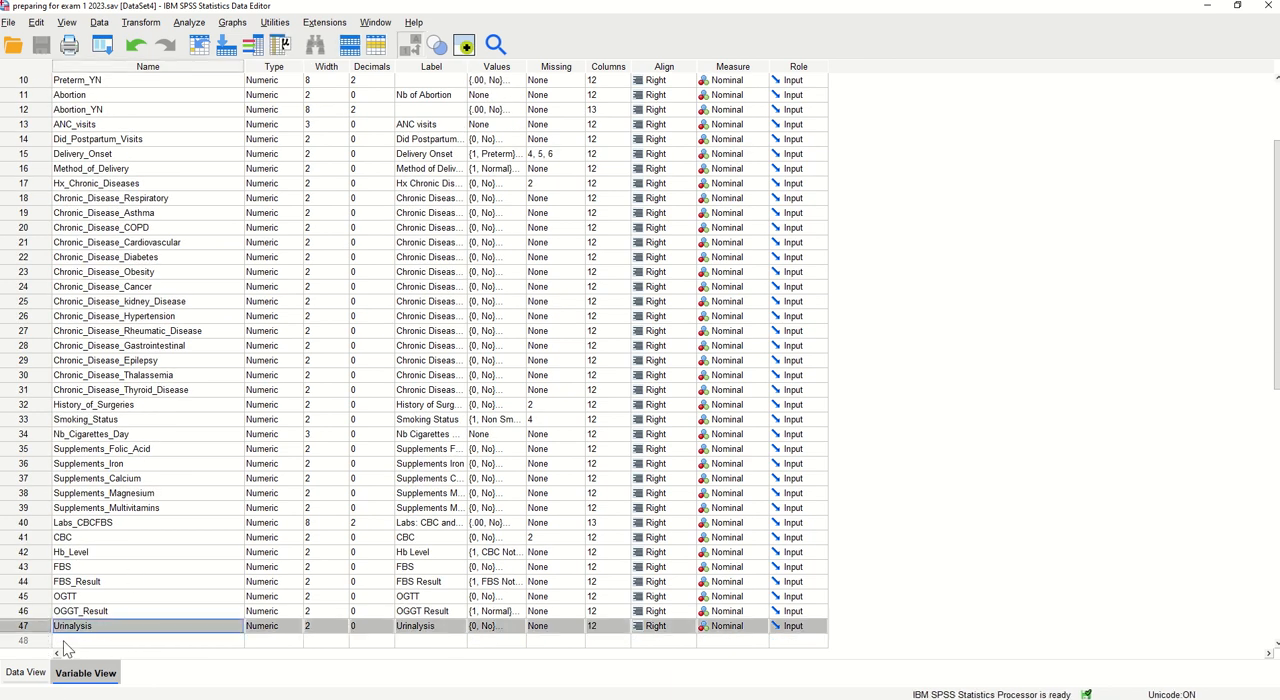
scroll(113, 220, "up", 3)
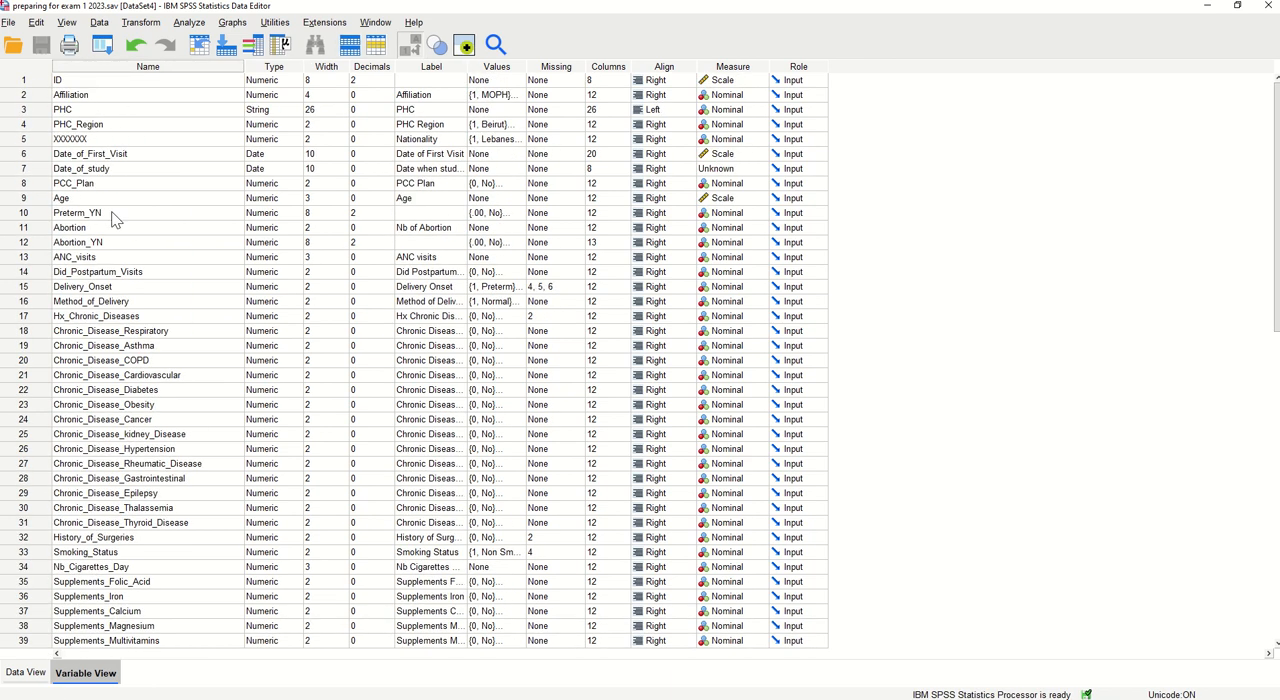
Examine the variable rows one by one from Affiliation to XXXXXXX, plus the last variable, Urinalysis
left_click(33, 84)
left_click(44, 96)
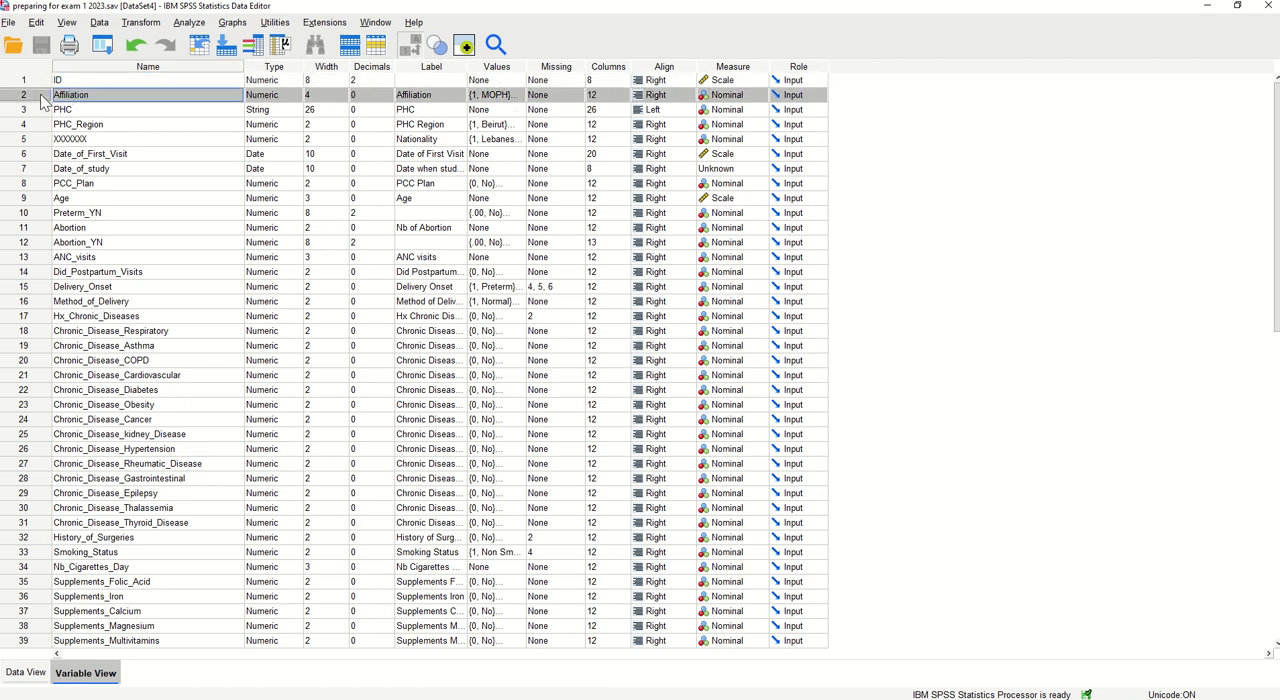
left_click(37, 110)
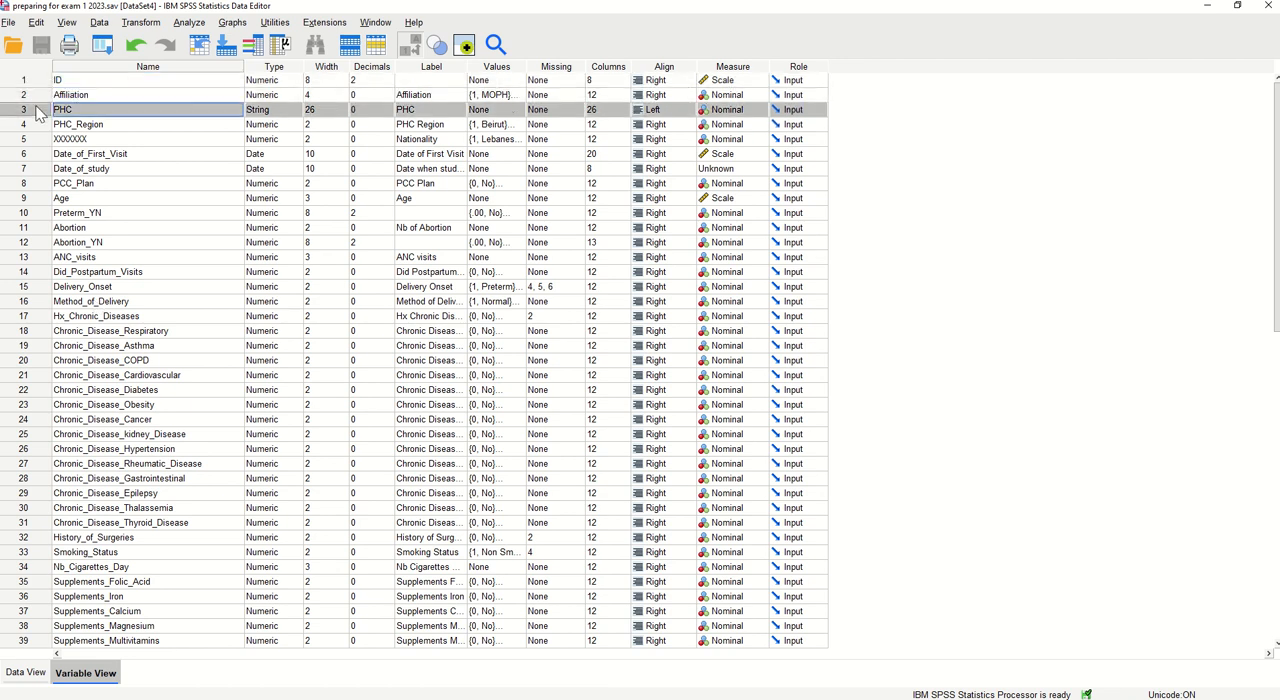
left_click(37, 125)
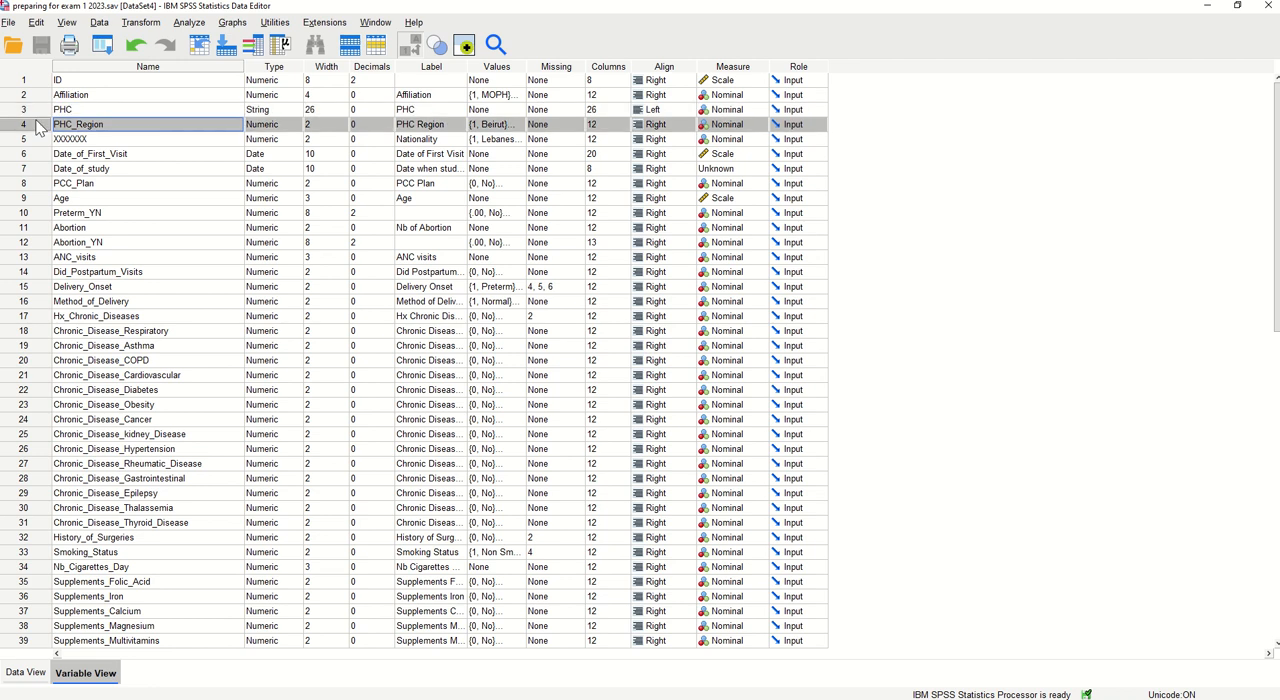
left_click(33, 140)
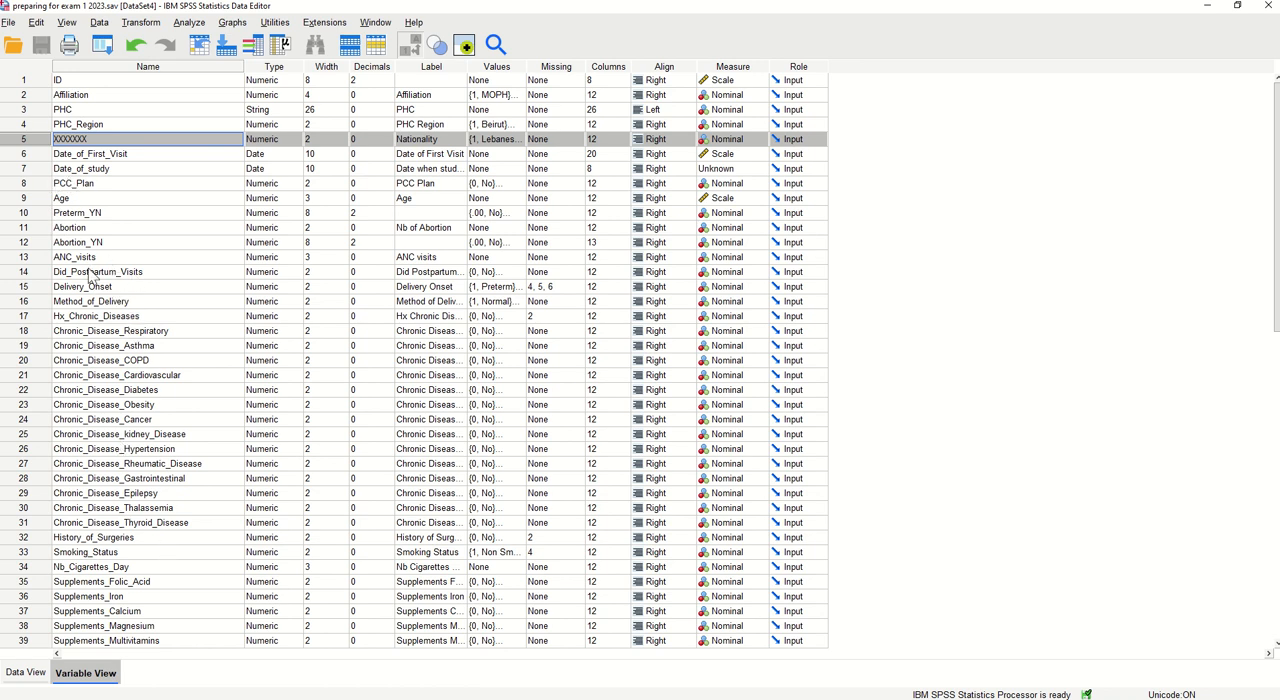
scroll(88, 290, "down", 4)
scroll(78, 395, "down", 1)
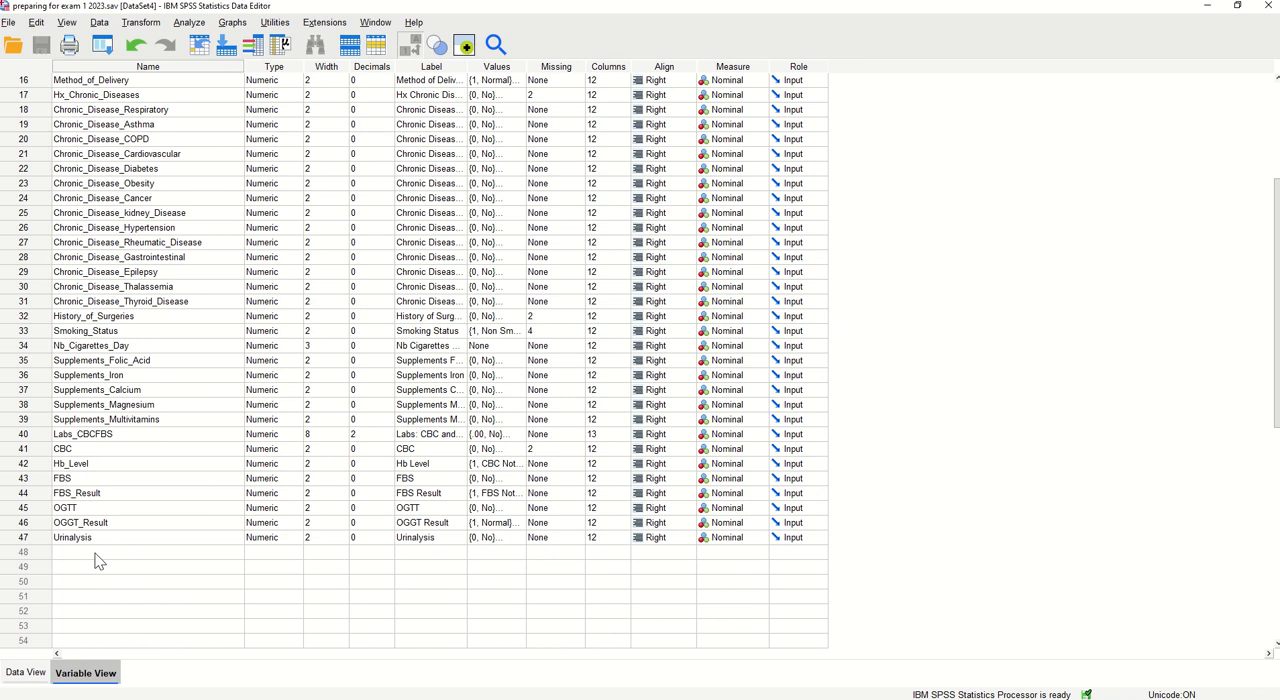
left_click(24, 540)
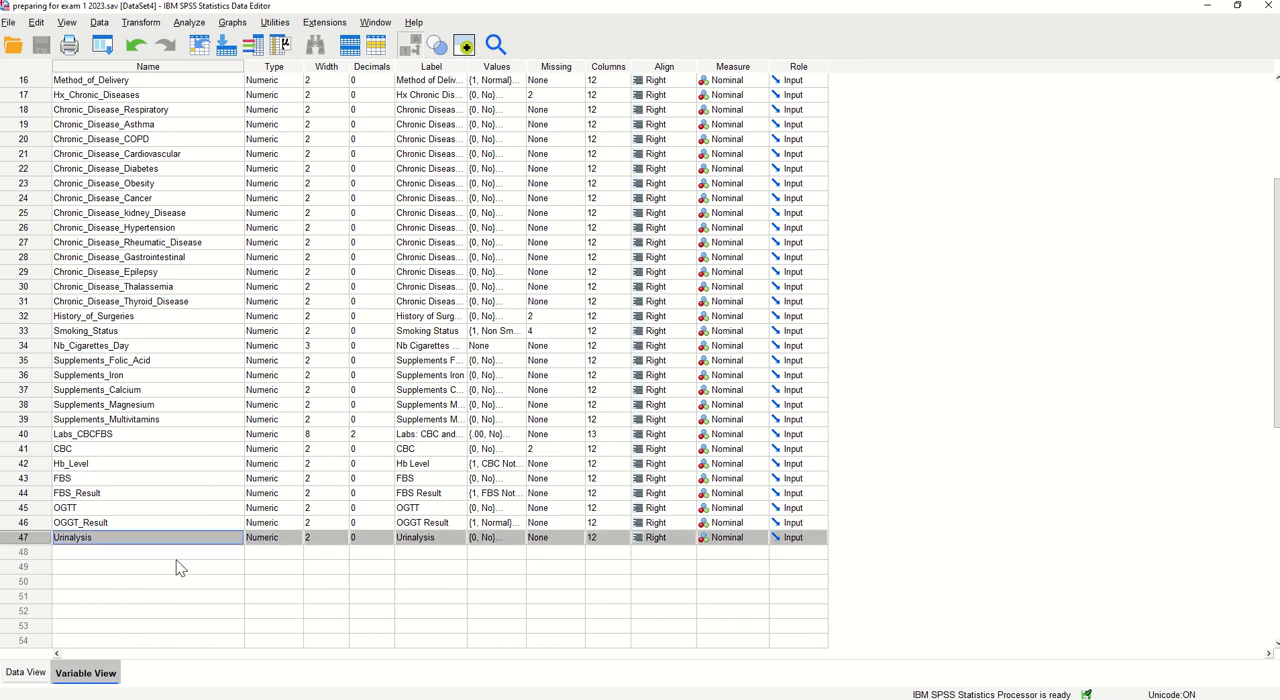
scroll(190, 315, "up", 5)
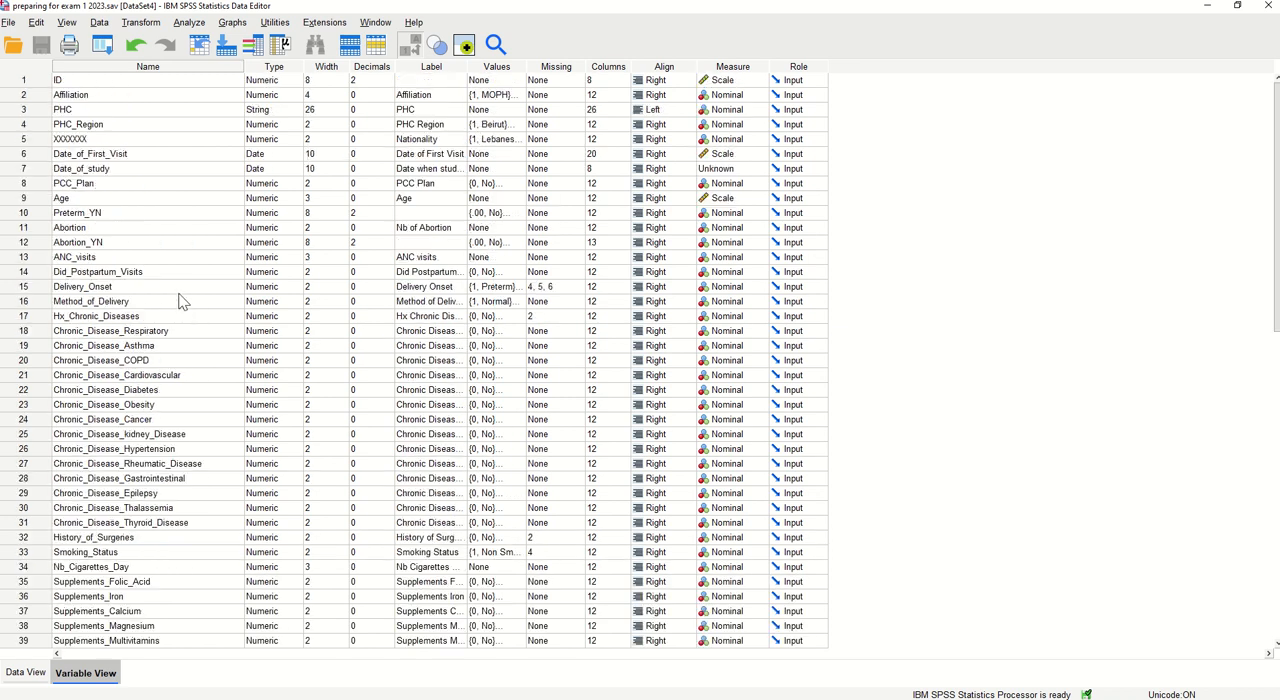
Review the Name and Type attributes, comparing the types of ID, PHC and Date_of_First_Visit
left_click(161, 66)
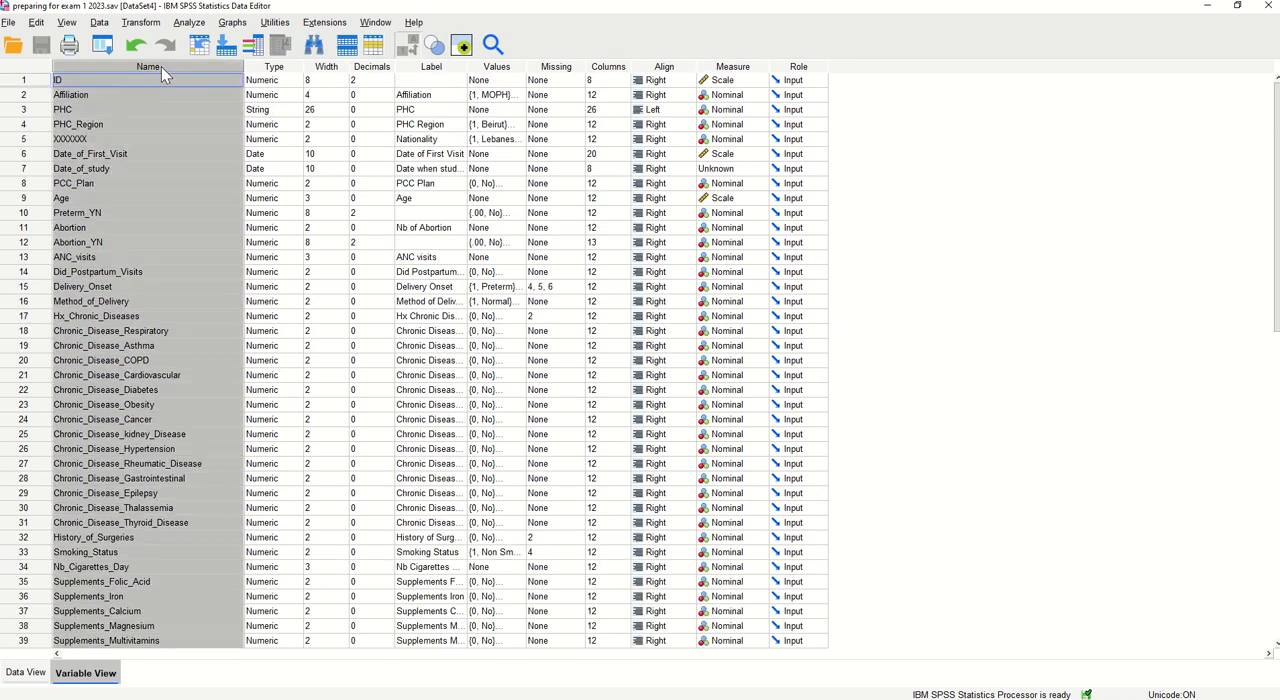
left_click(287, 66)
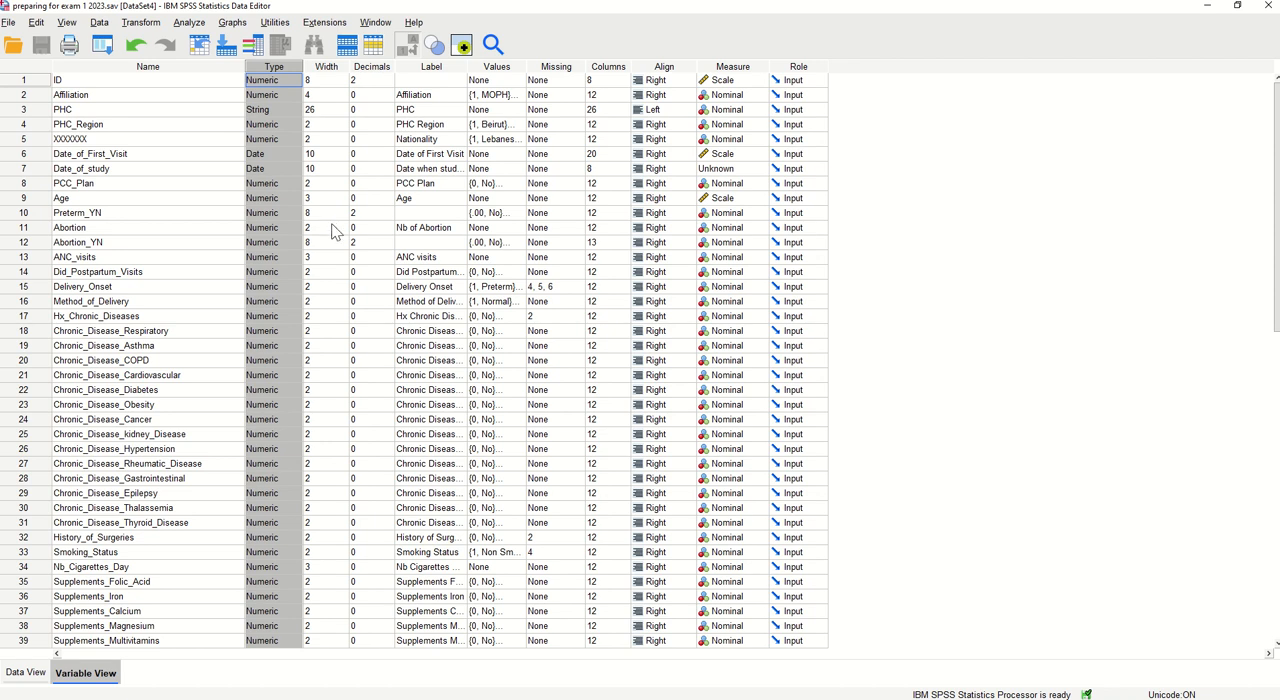
left_click(284, 82)
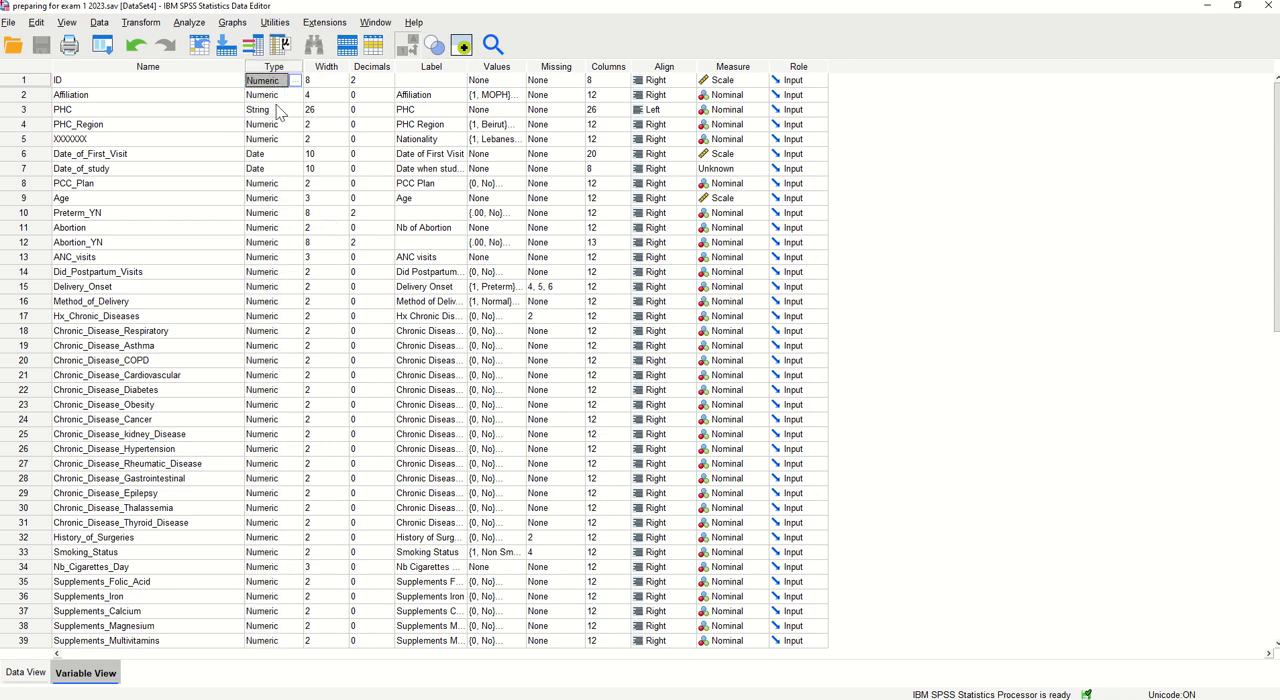
left_click(280, 112)
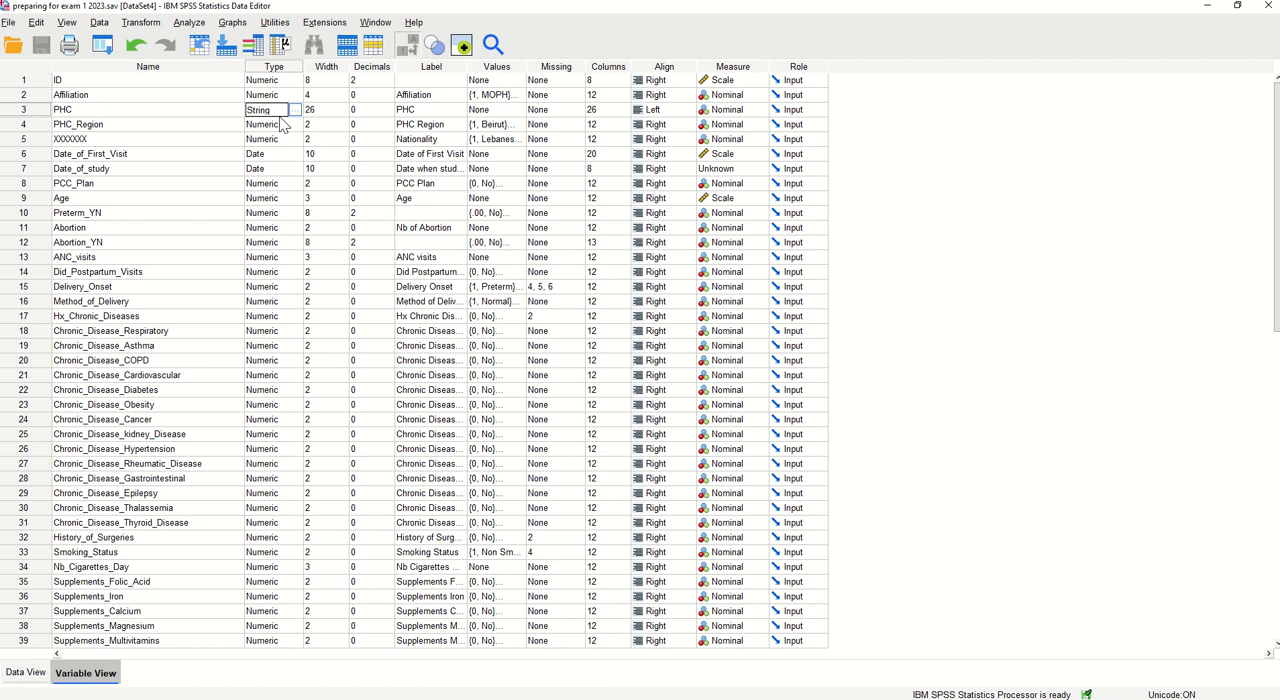
left_click(277, 156)
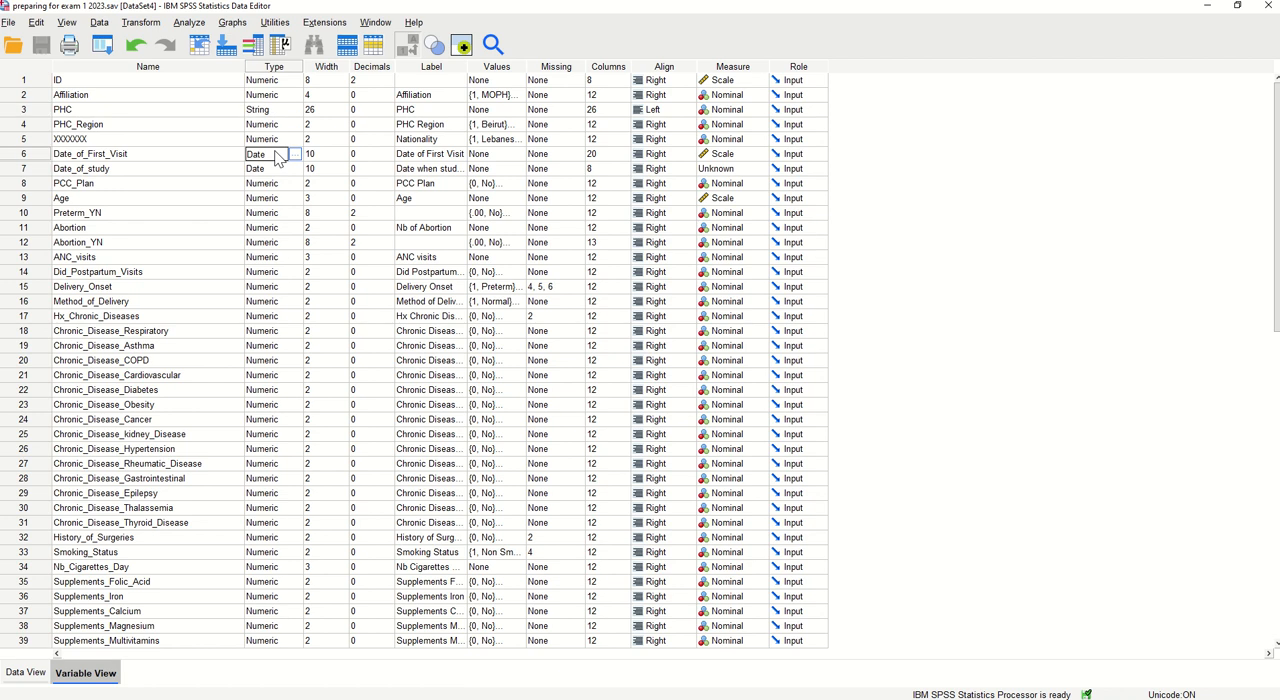
Inspect the variable type and date format options for Date_of_First_Visit, leaving them as they are
left_click(117, 155)
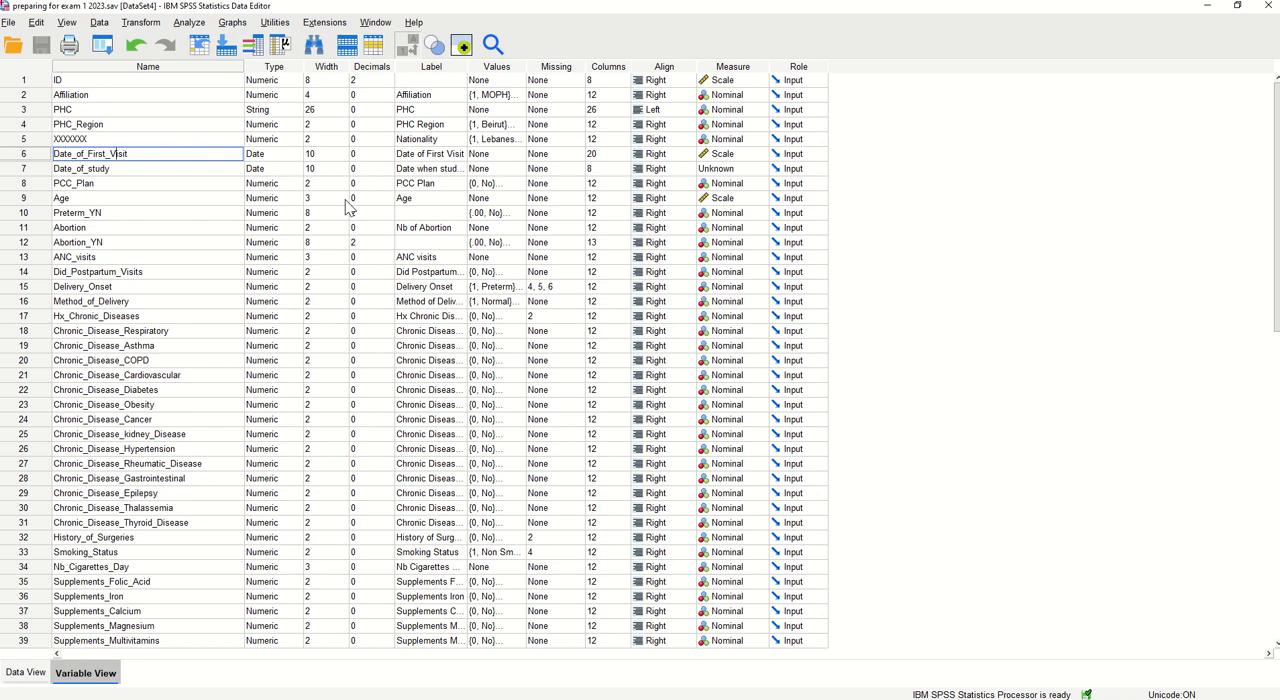
left_click(286, 155)
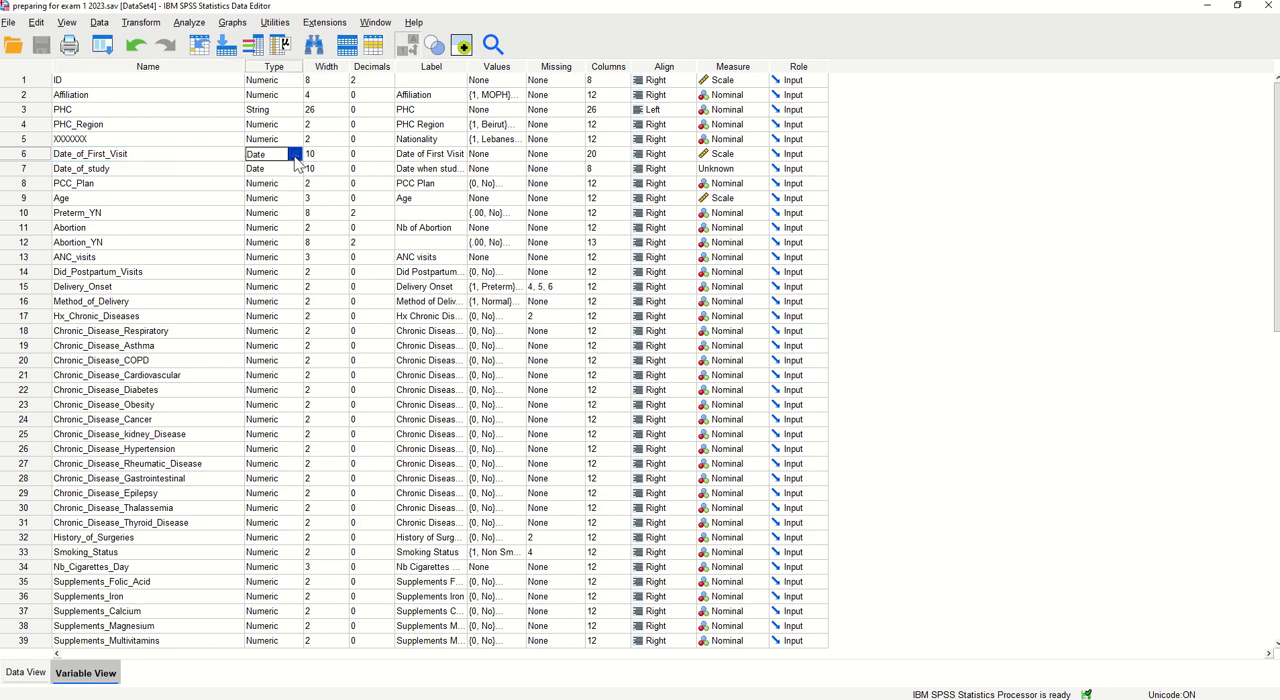
left_click(296, 155)
left_click(605, 451)
left_click(295, 155)
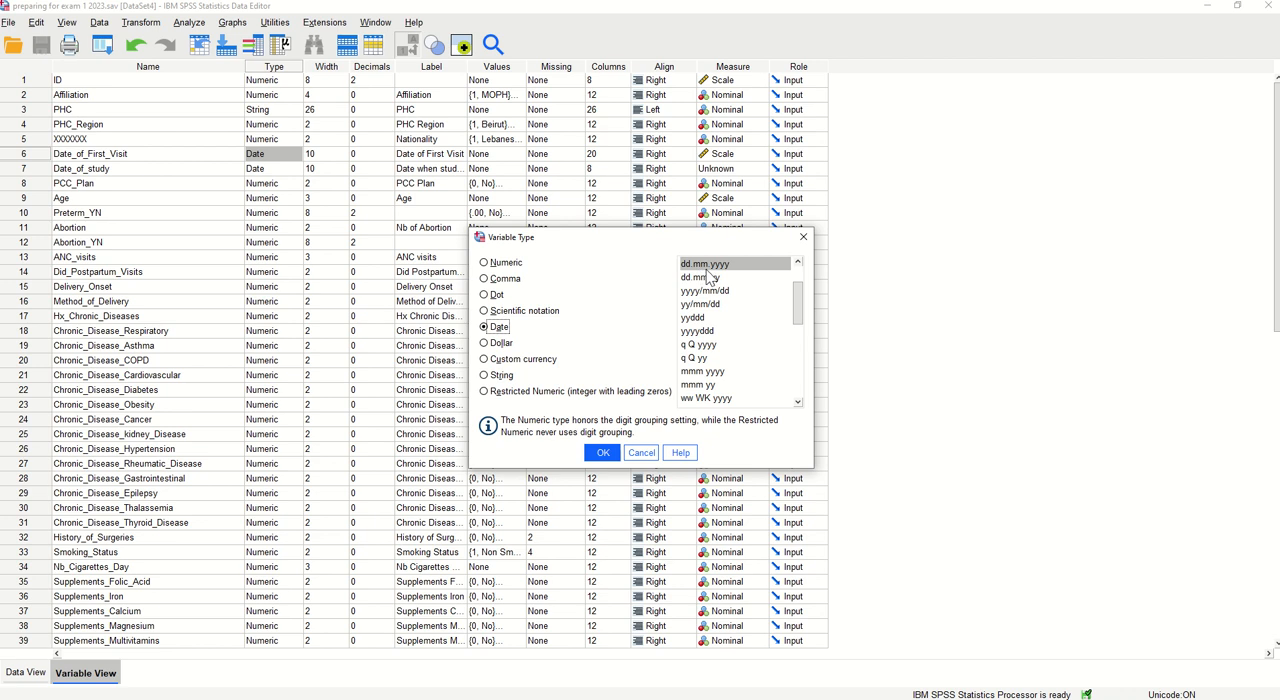
left_click(645, 455)
left_click(415, 155)
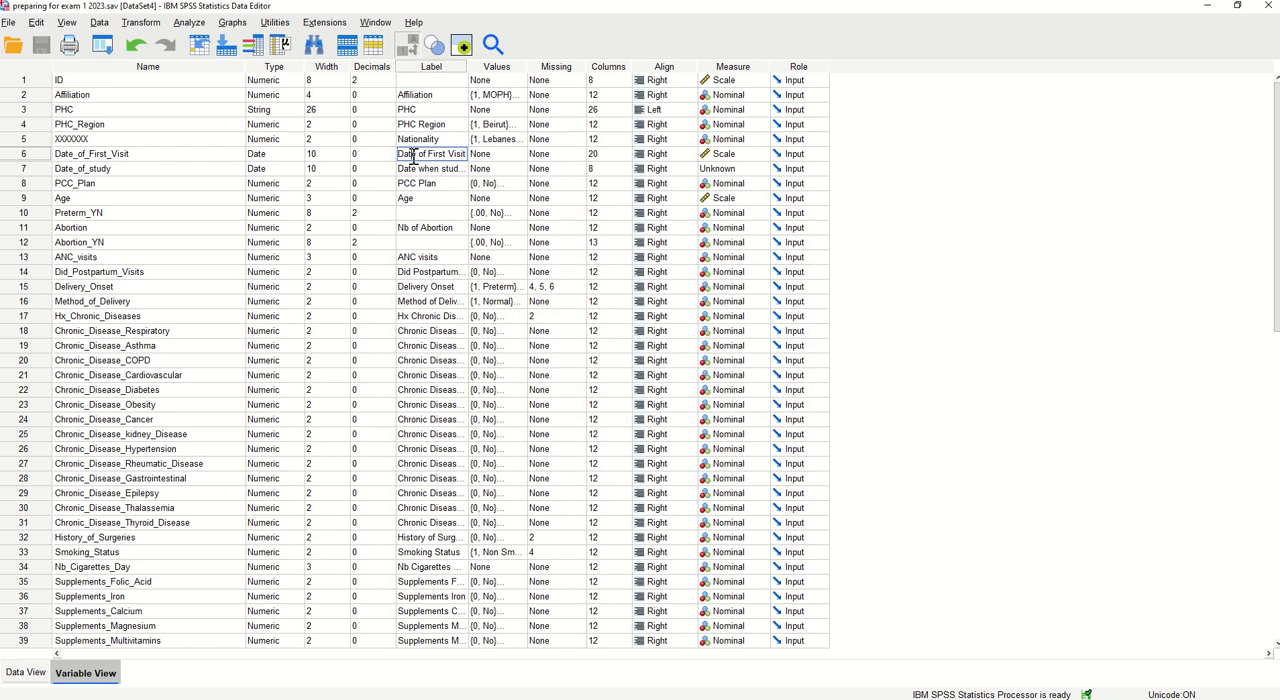
Compare the Width and Decimals attributes across the variables, checking the PHC and ID entries in particular
left_click(332, 70)
left_click(377, 72)
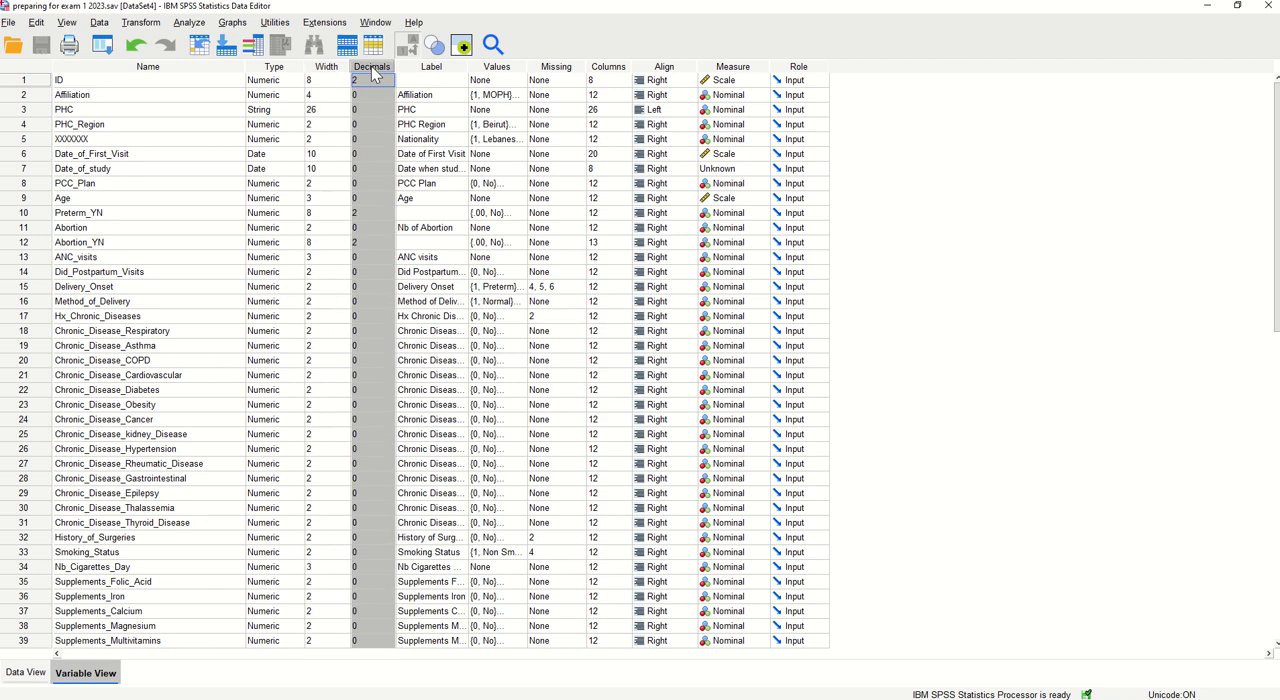
left_click(313, 73)
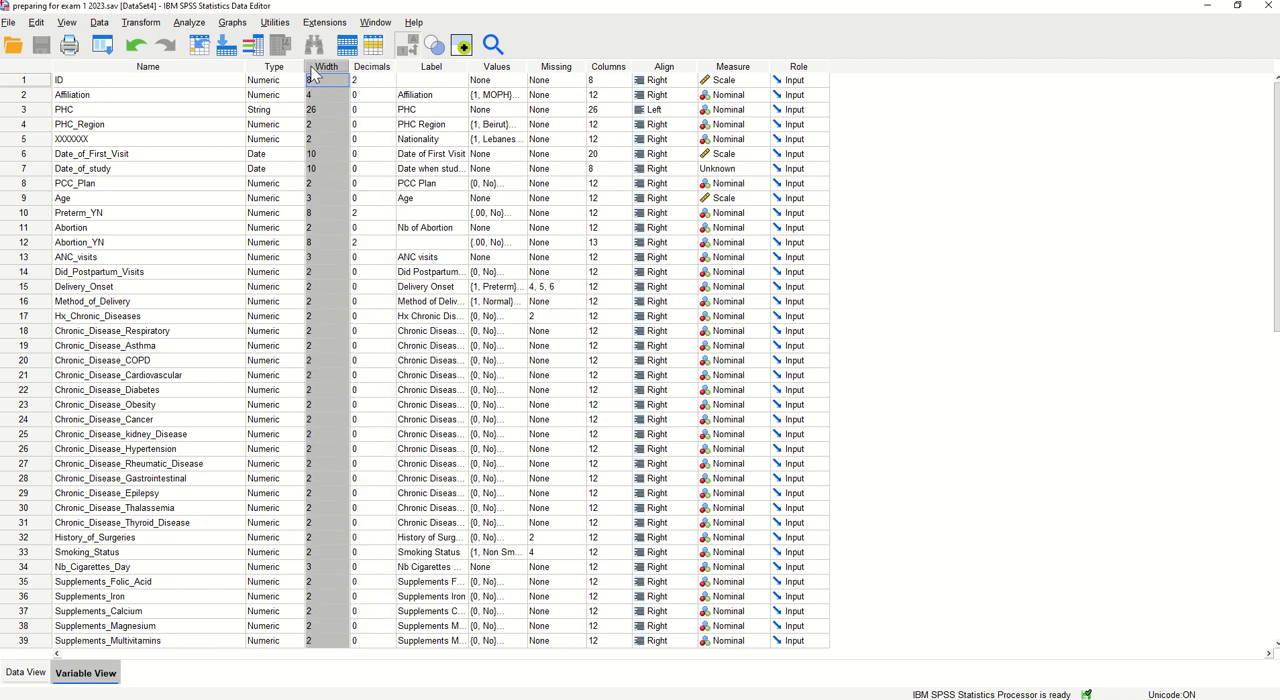
left_click(372, 72)
left_click(330, 75)
left_click(371, 74)
left_click(337, 70)
left_click(290, 110)
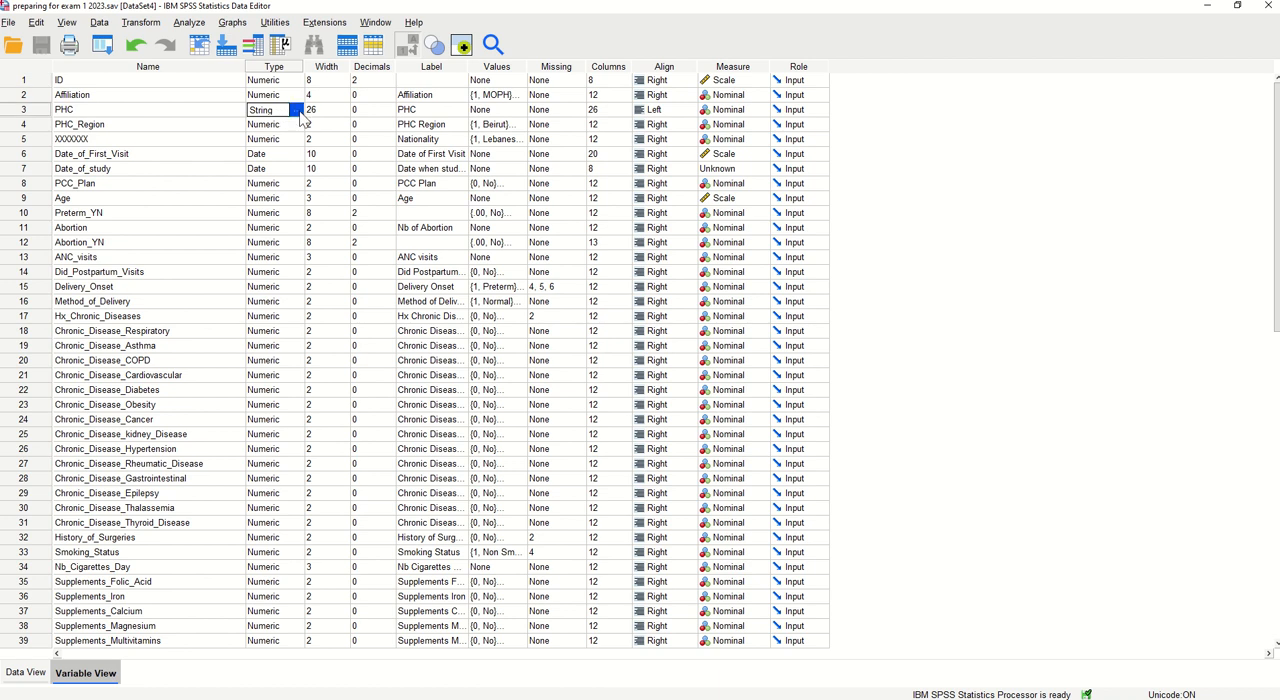
left_click(322, 111)
left_click(357, 117)
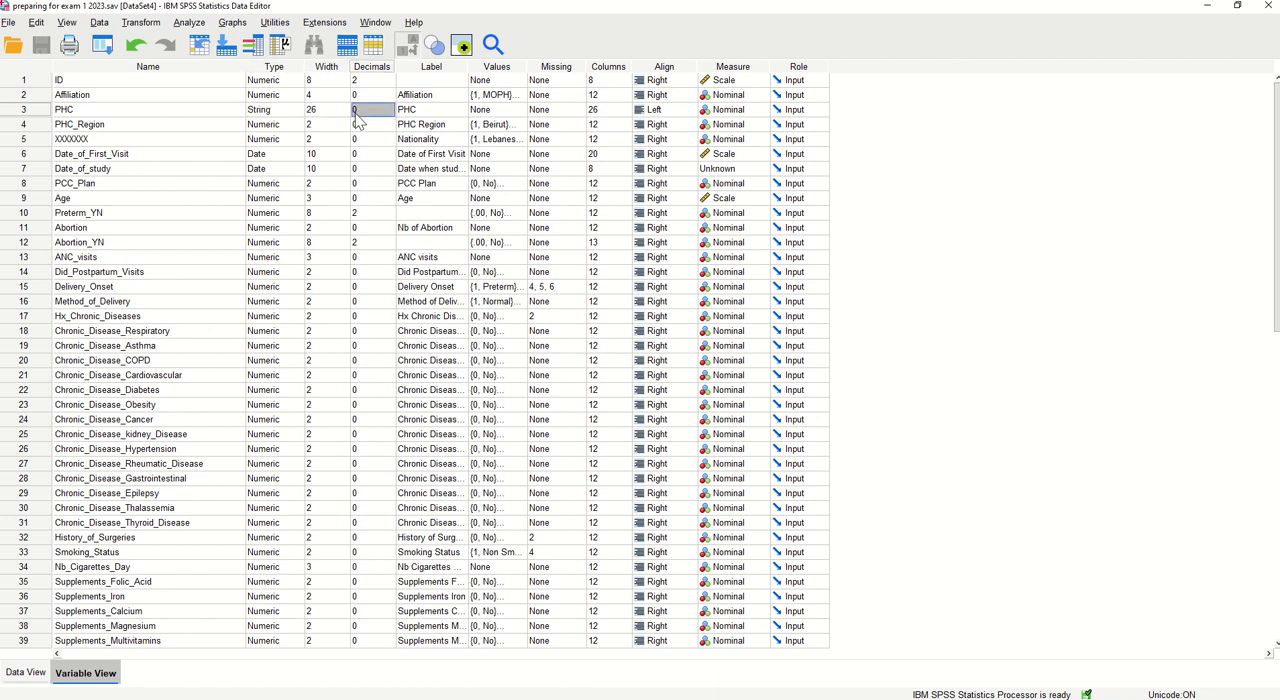
left_click(326, 80)
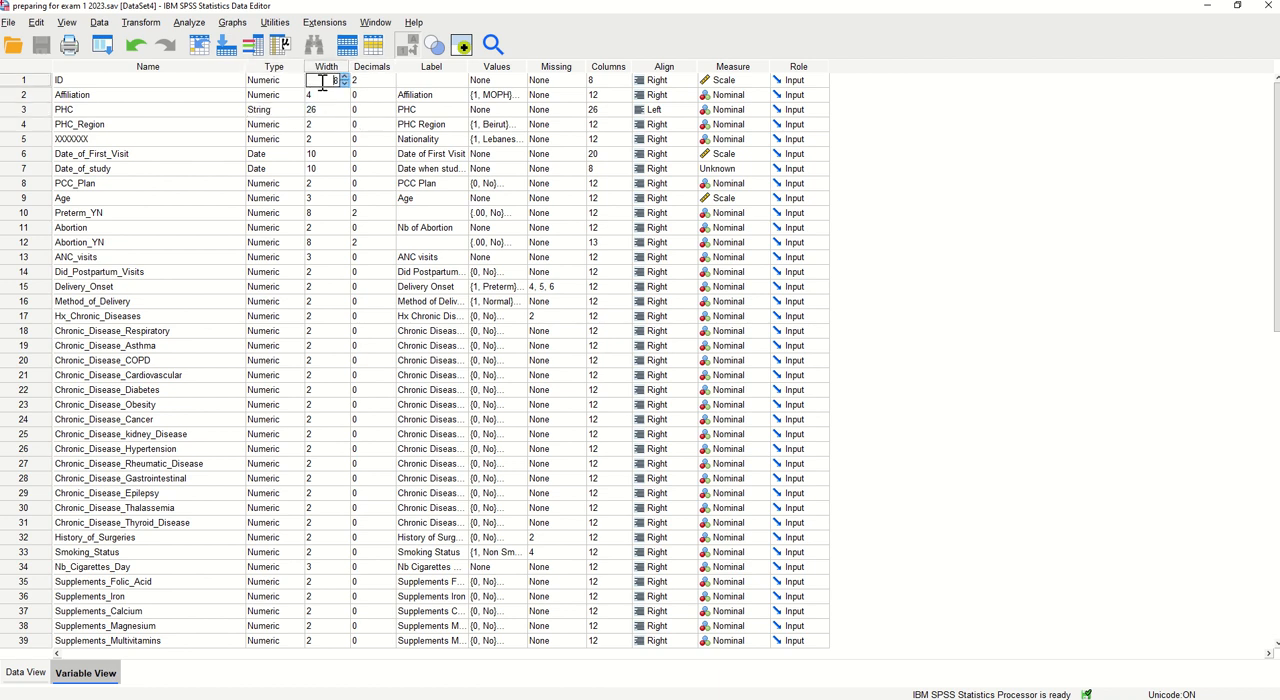
left_click(368, 80)
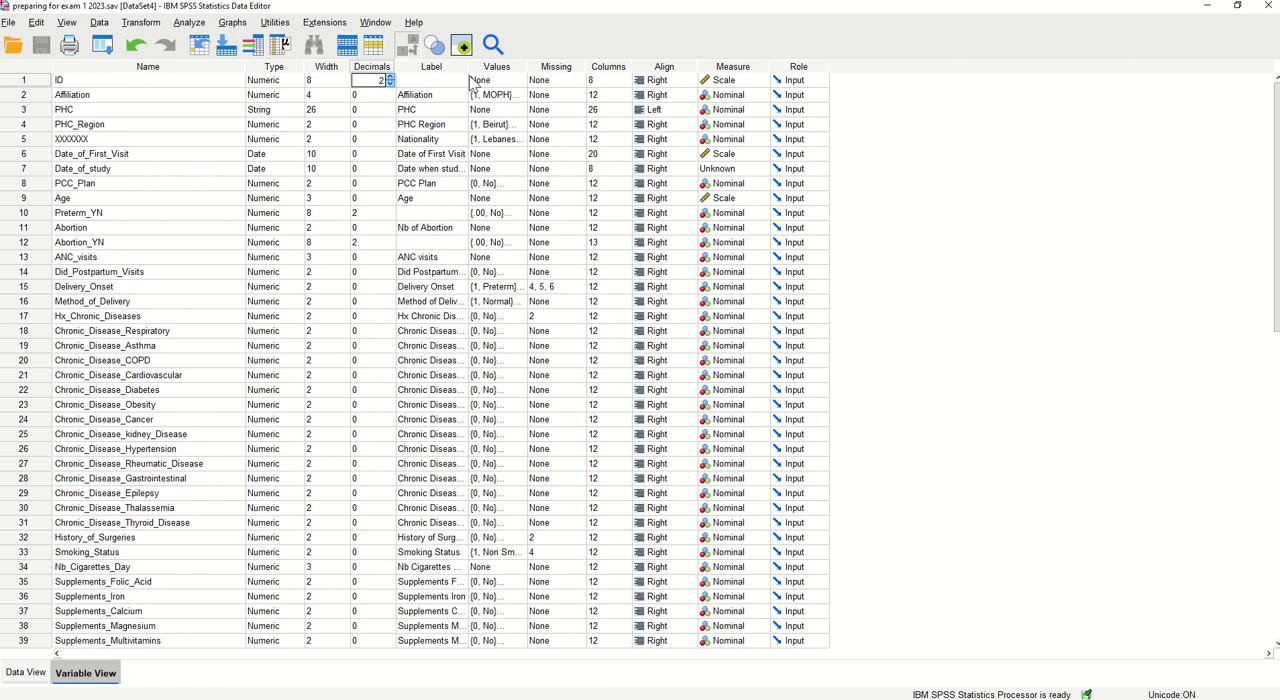
Widen the Label and Values columns so their full contents fit, selecting each column for review
left_click_drag(466, 66, 566, 66)
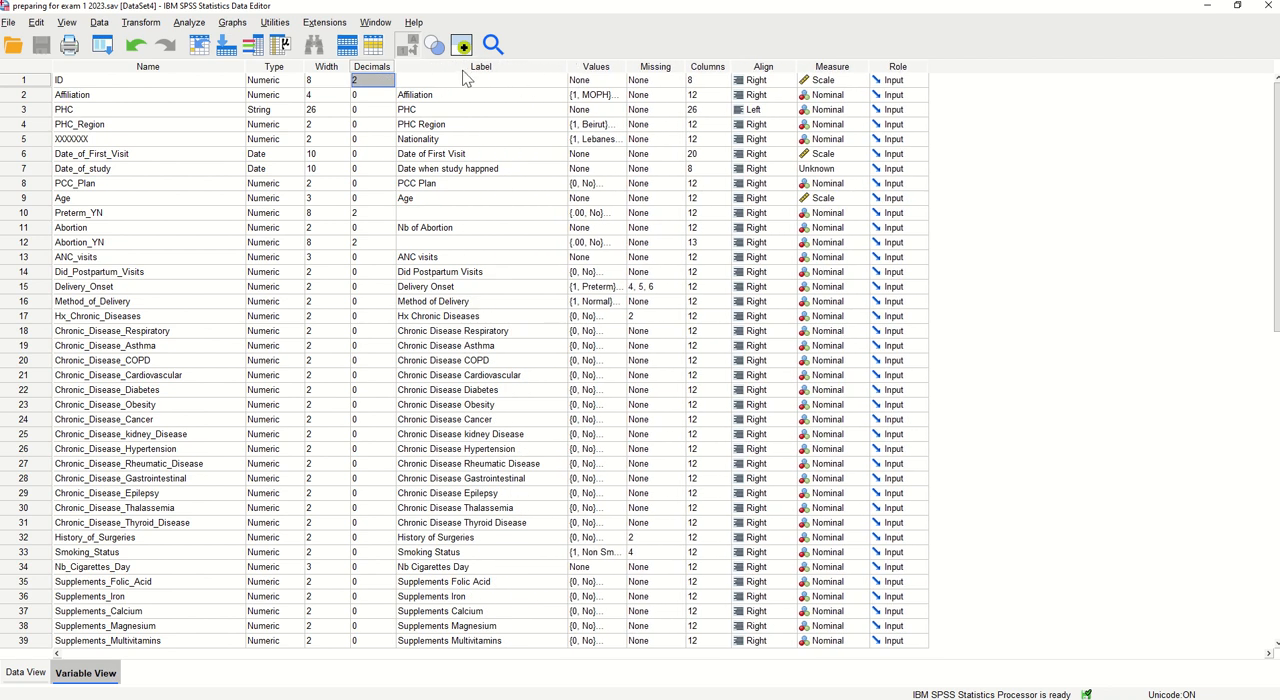
left_click(455, 66)
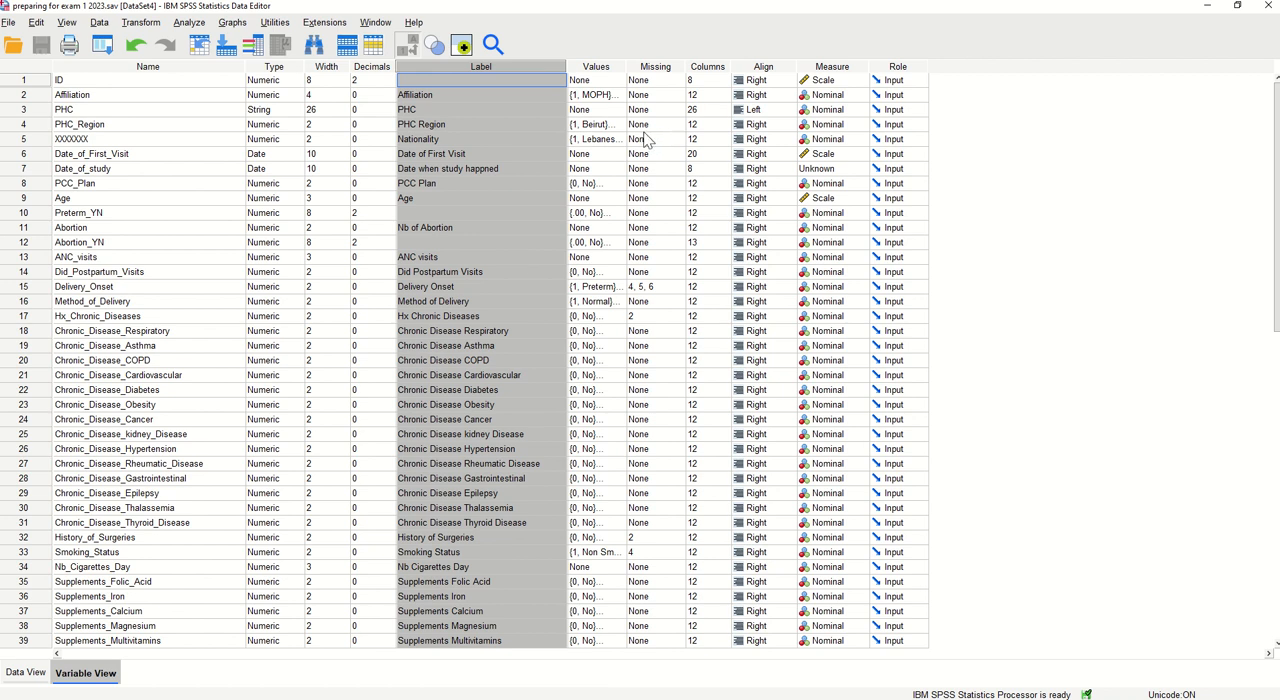
left_click_drag(626, 66, 692, 66)
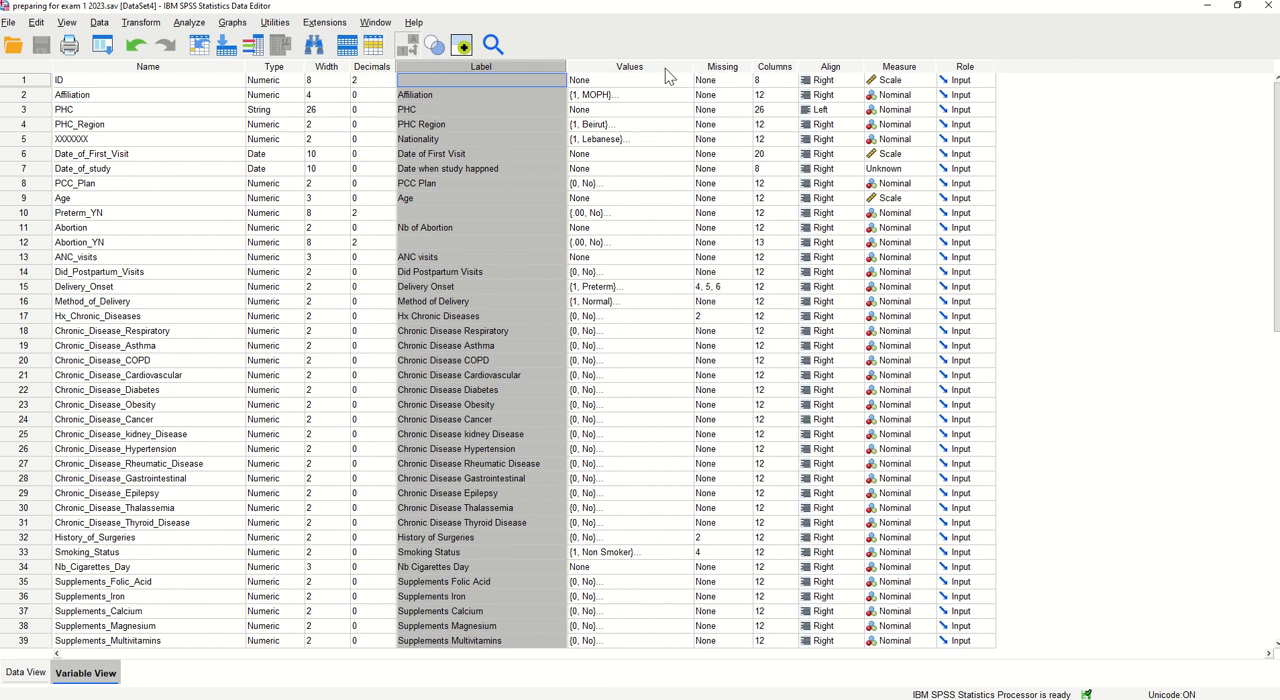
left_click(640, 66)
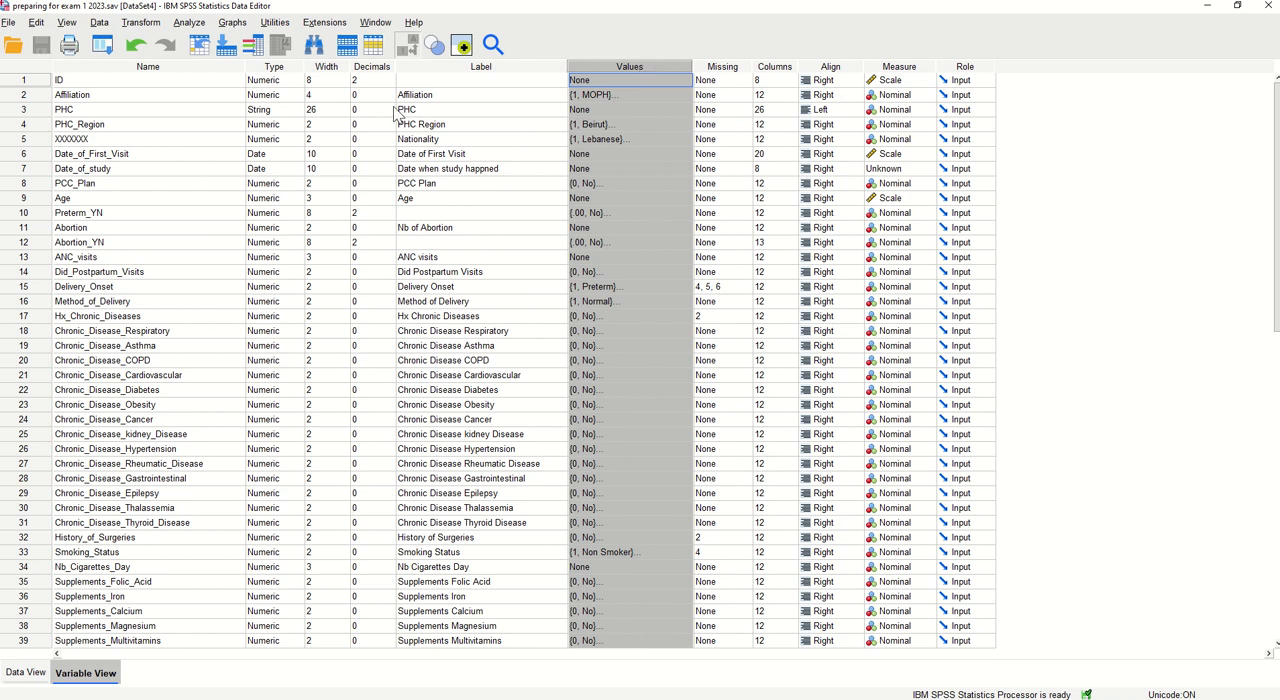
Check the Affiliation variable's name and label, and view its value labels without changing them
double_click(92, 96)
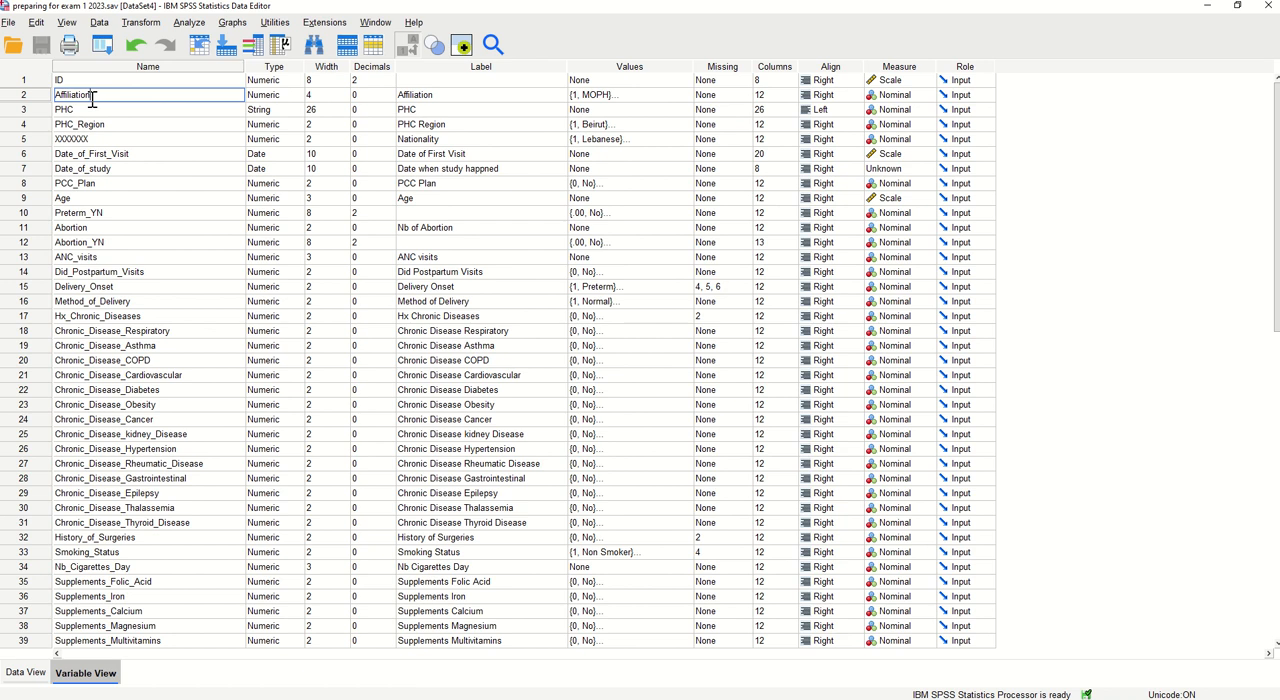
left_click(441, 96)
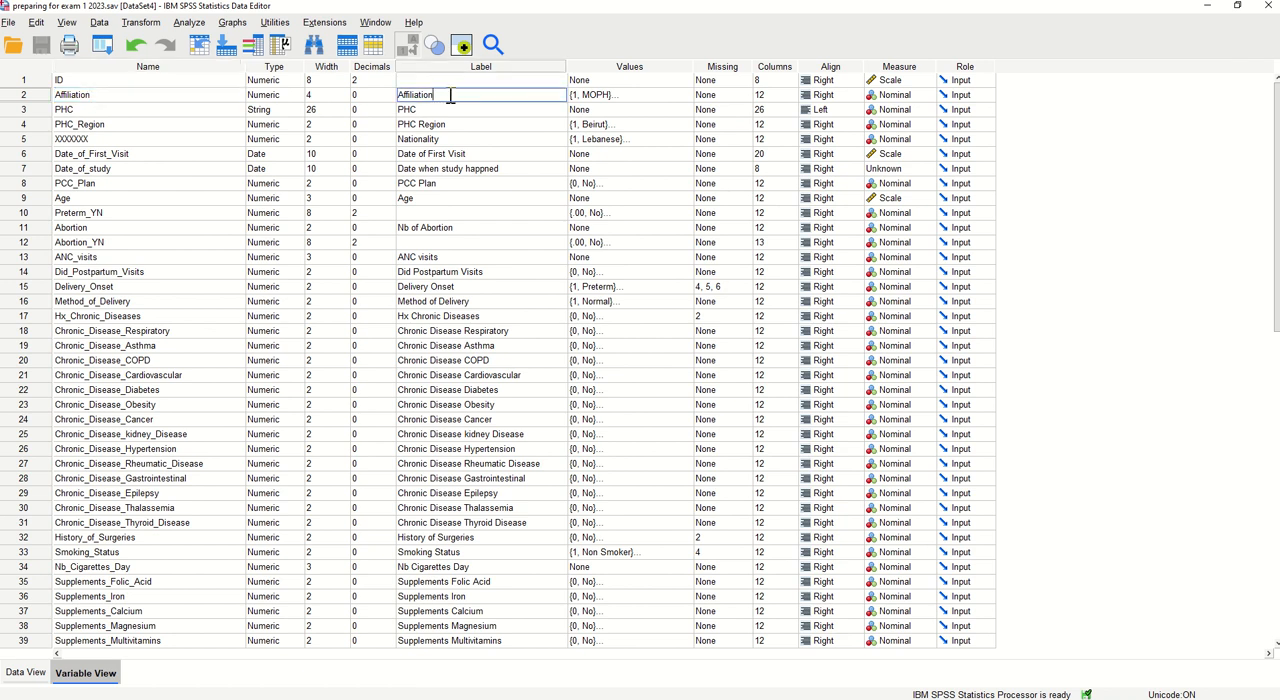
left_click(617, 95)
left_click(685, 95)
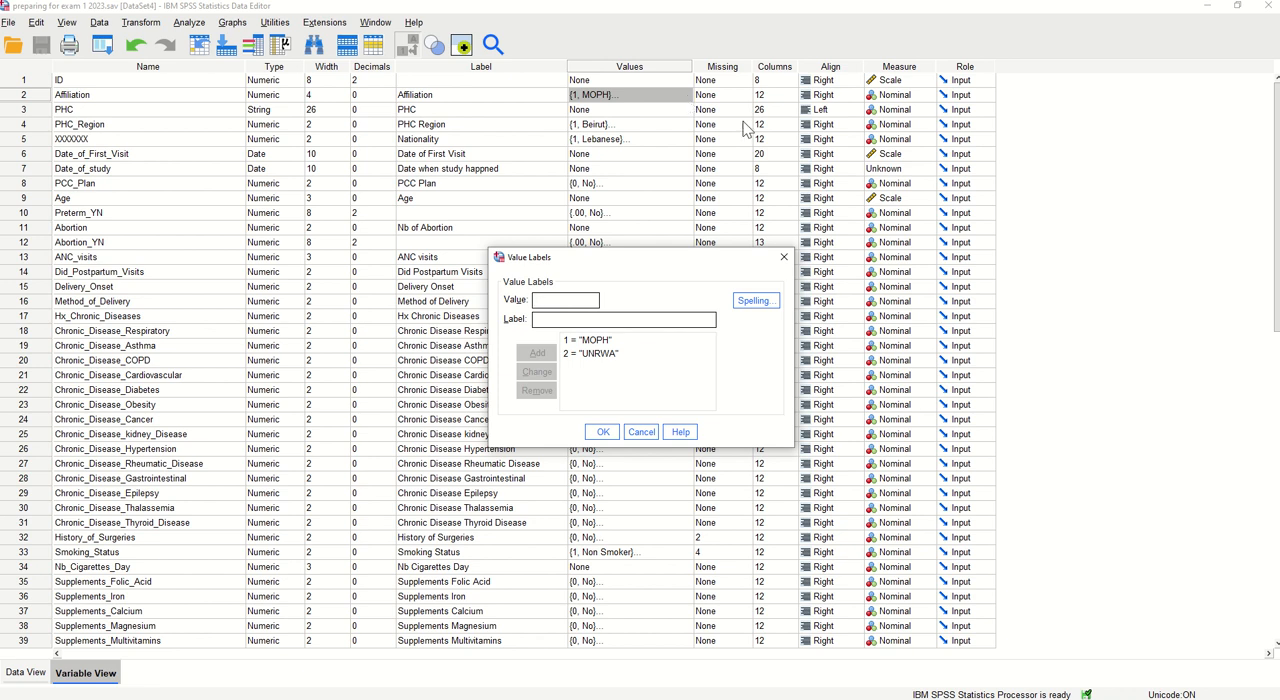
left_click(646, 437)
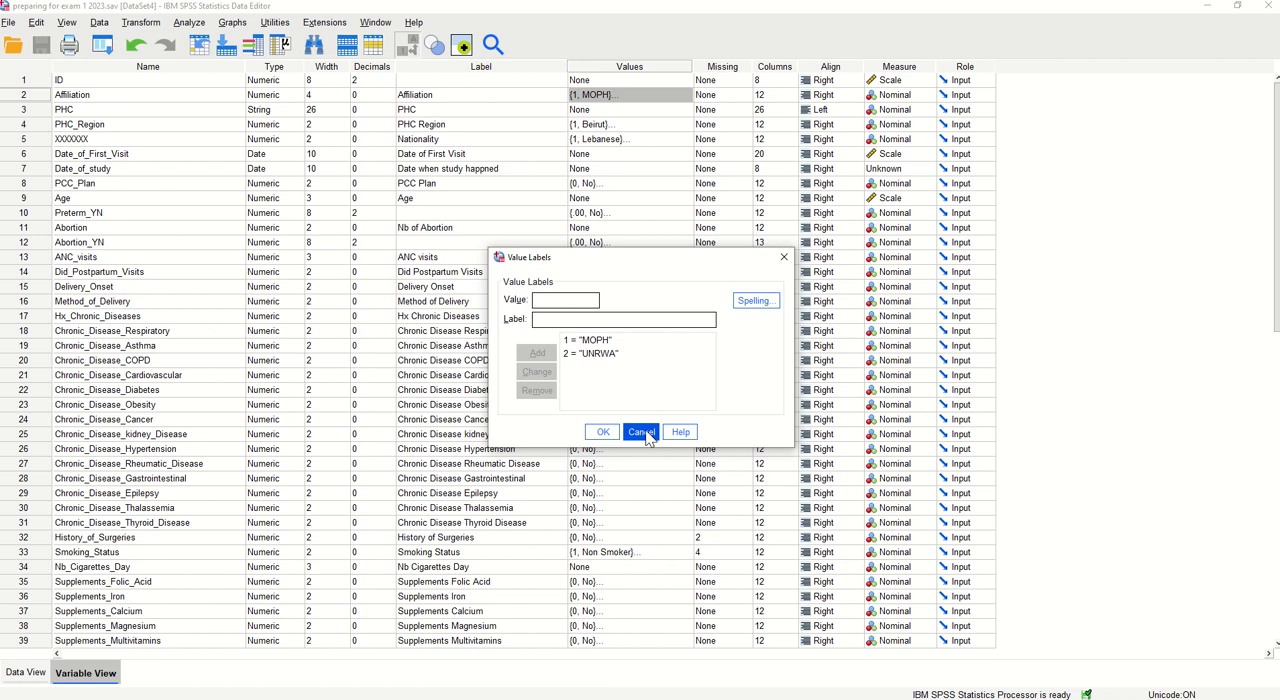
left_click(641, 432)
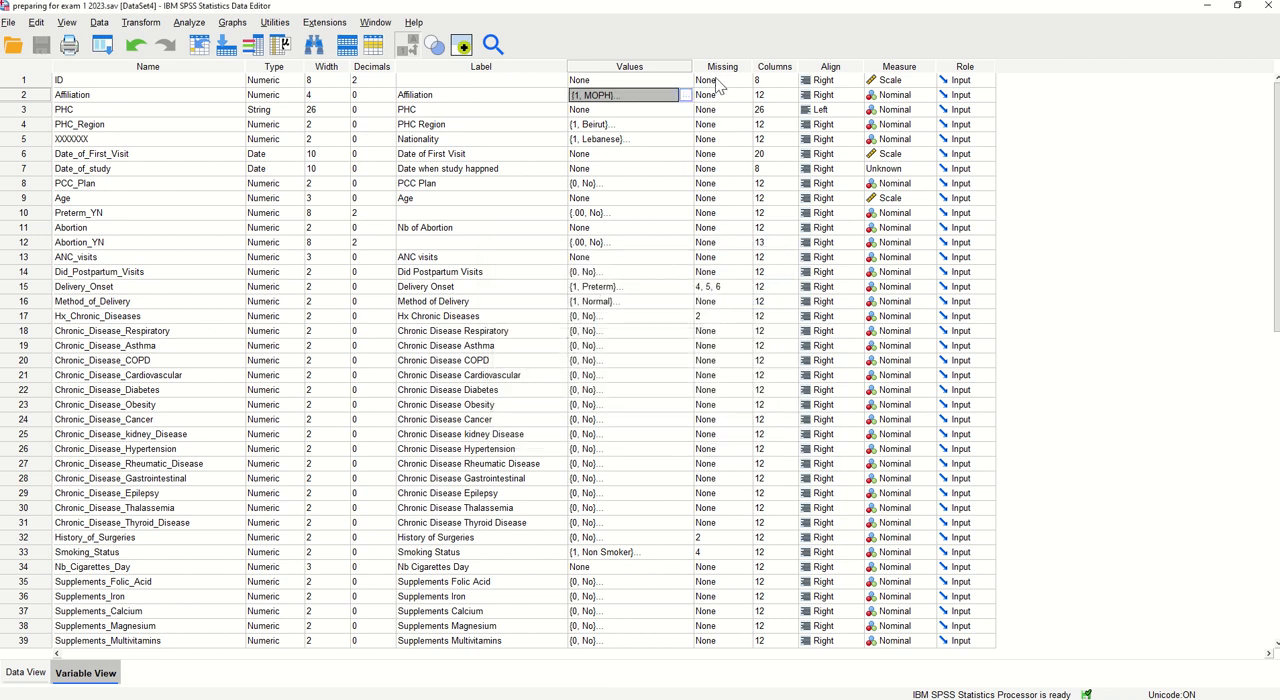
Review the Missing column, and examine the case records in Data View down to the last row, including the ID column
left_click(717, 68)
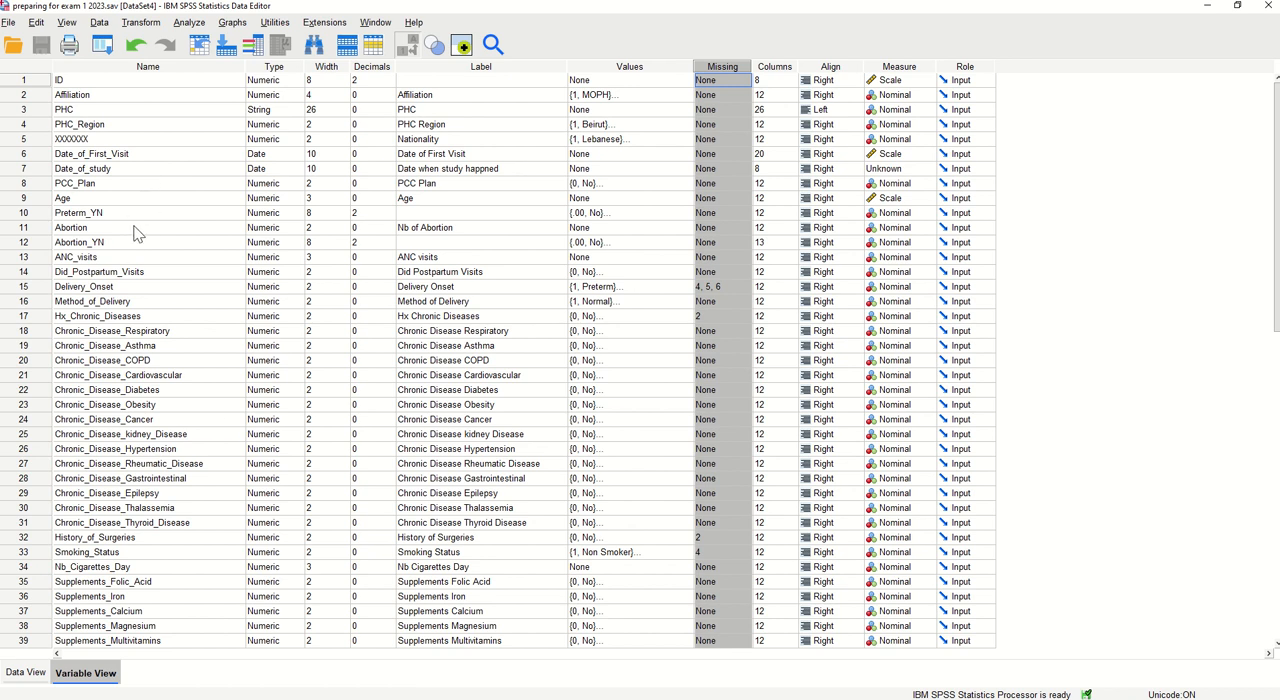
left_click(27, 673)
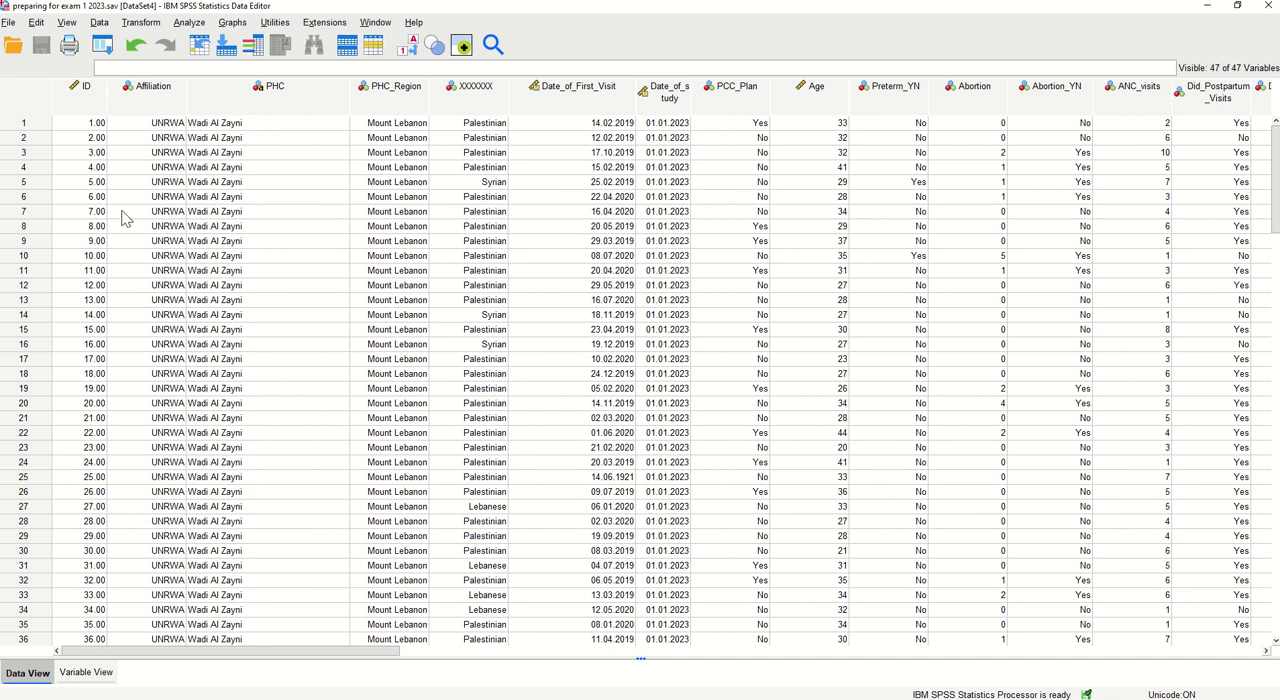
scroll(215, 325, "down", 9)
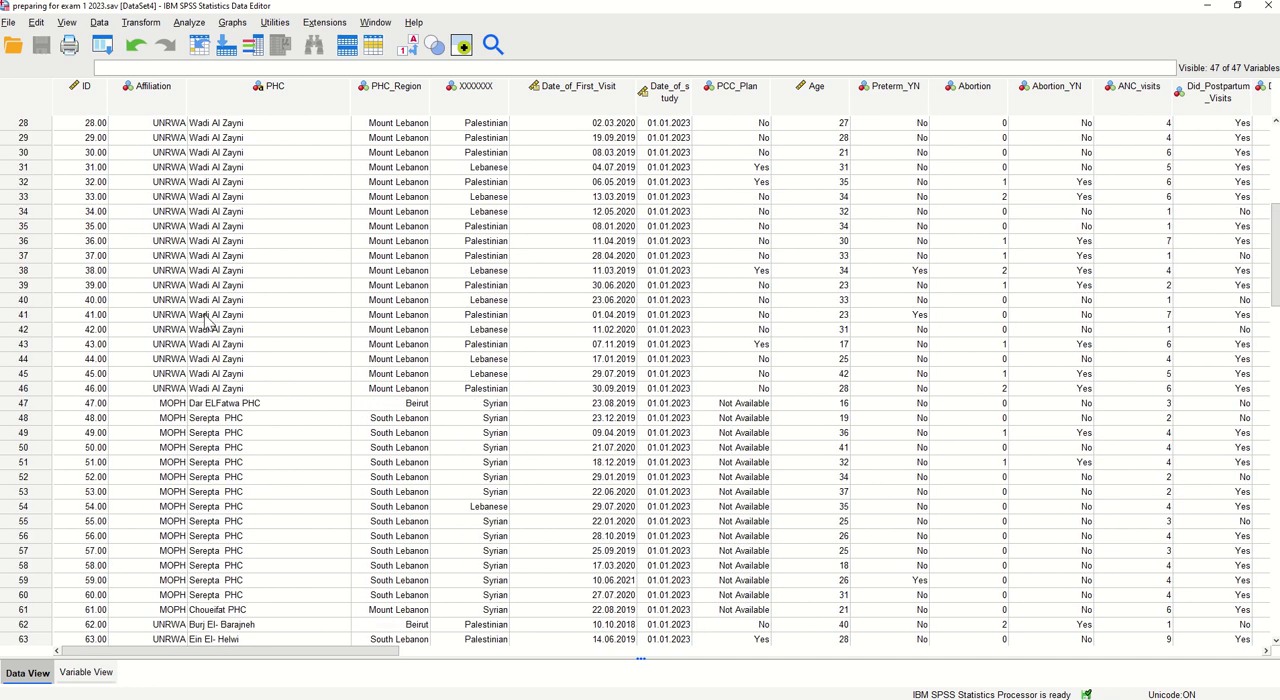
scroll(205, 318, "down", 20)
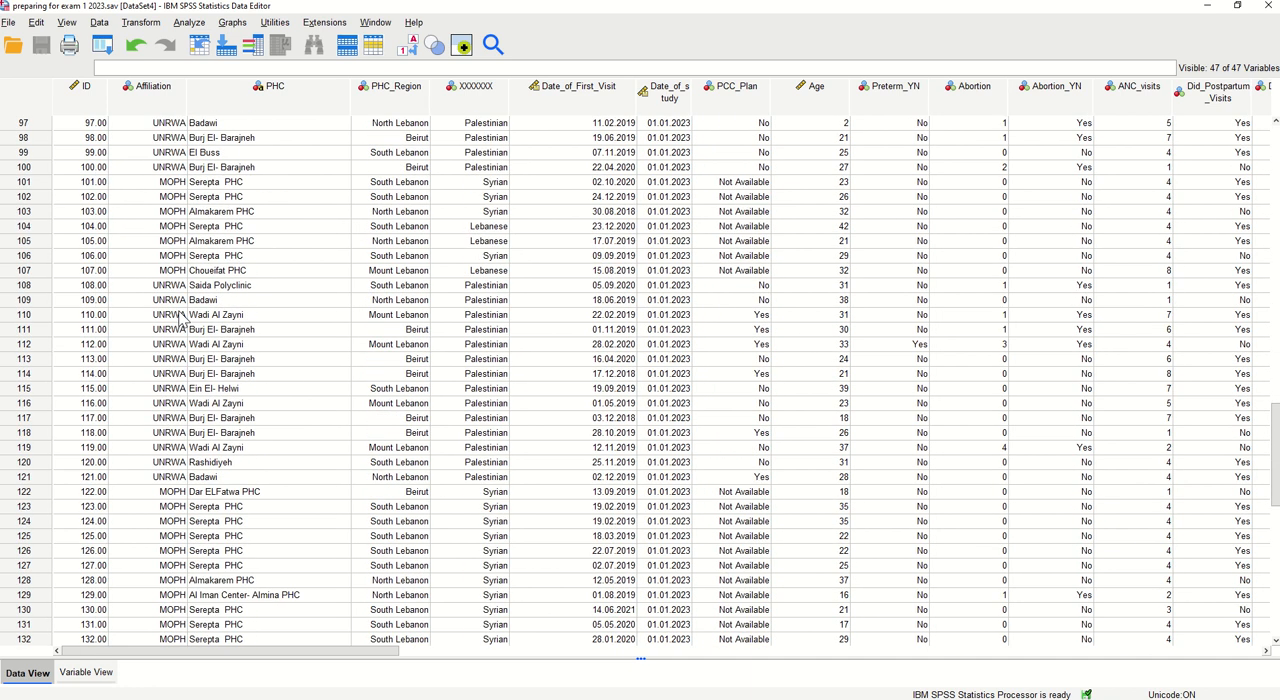
scroll(181, 318, "down", 6)
left_click(28, 447)
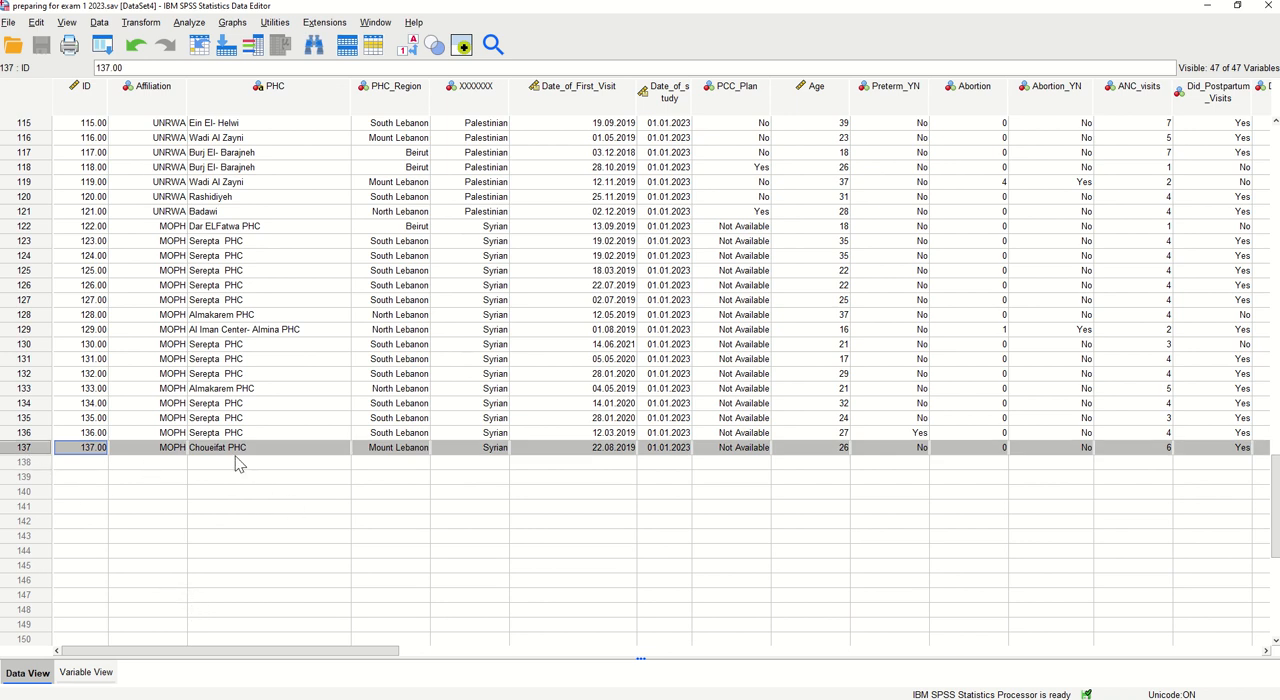
scroll(220, 456, "up", 20)
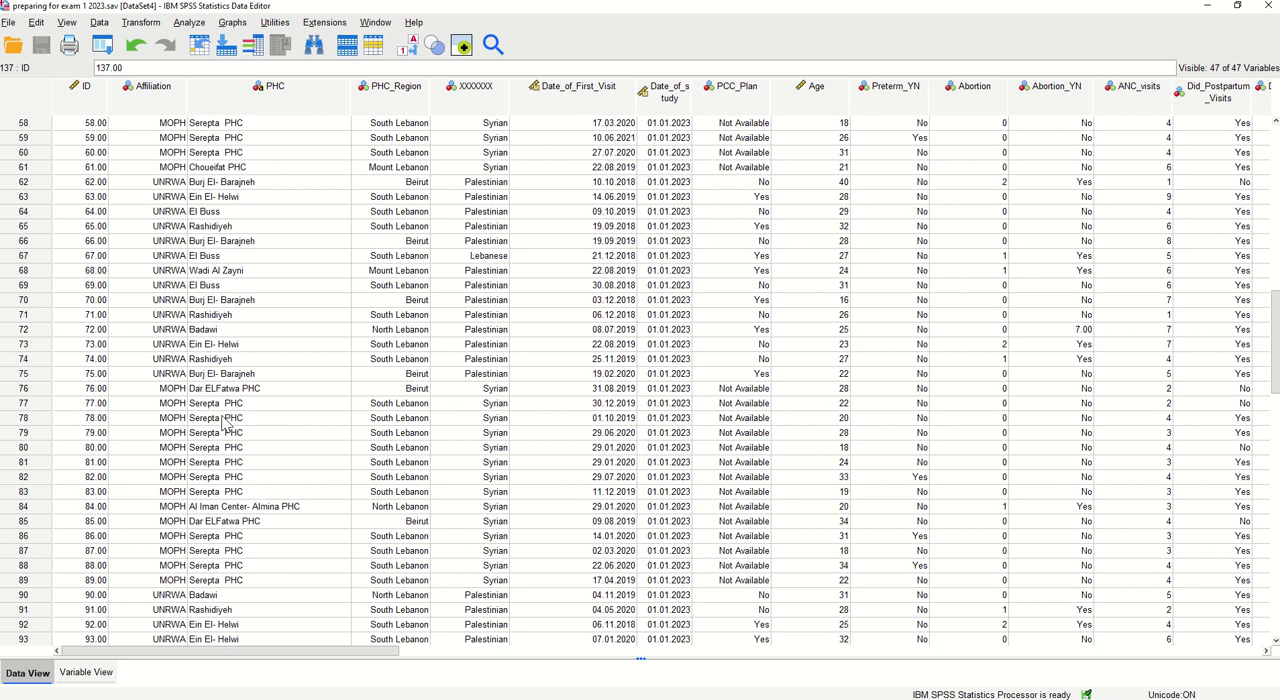
scroll(175, 378, "up", 11)
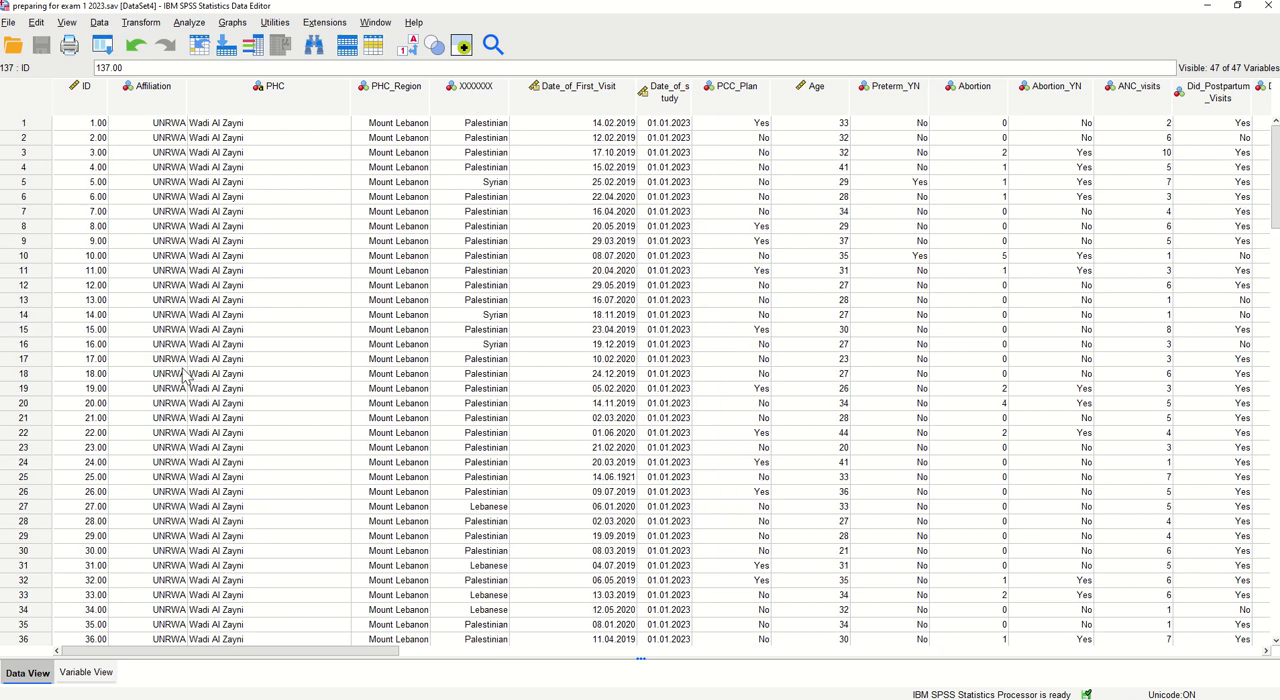
left_click(86, 89)
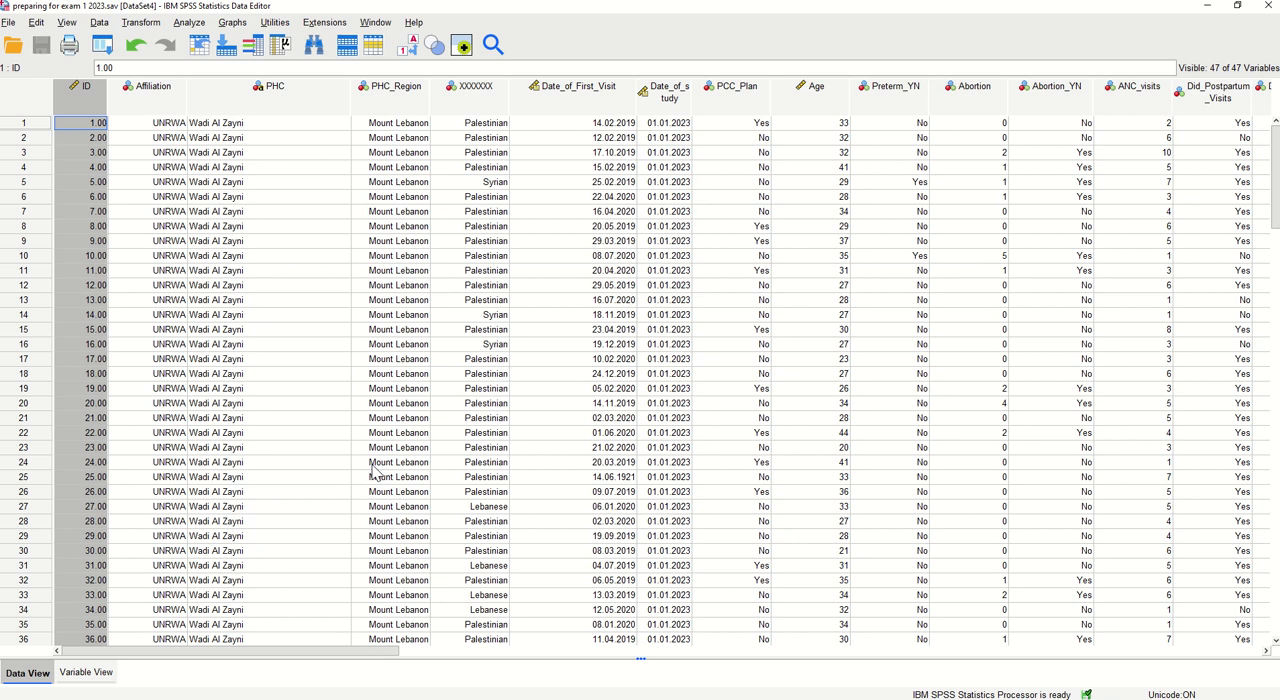
Return to Variable View and check the PHC variable's name, label and value labels
left_click(92, 674)
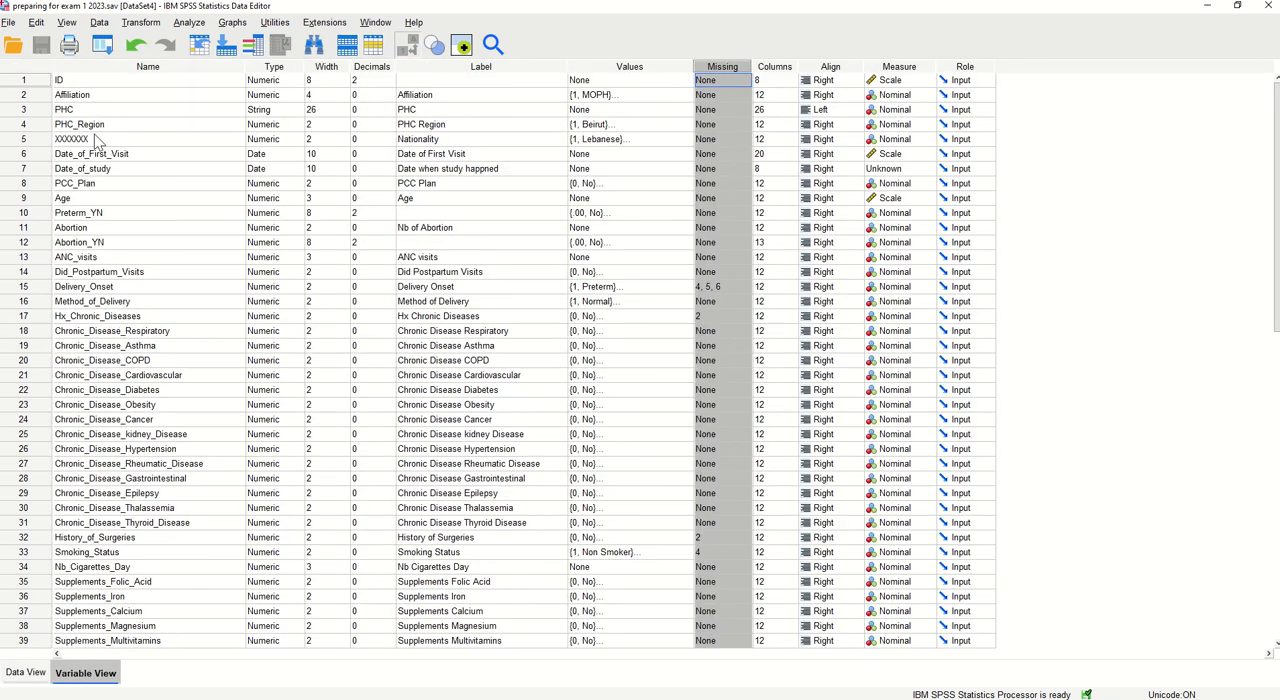
left_click(44, 111)
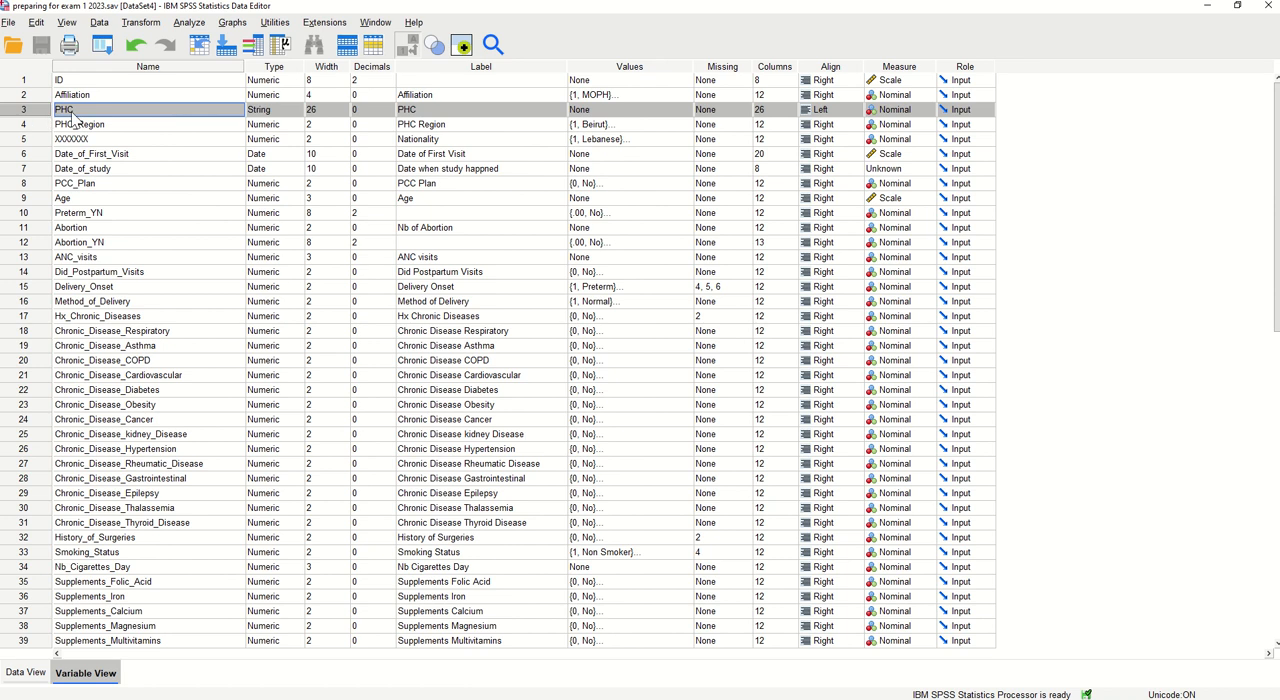
left_click(73, 111)
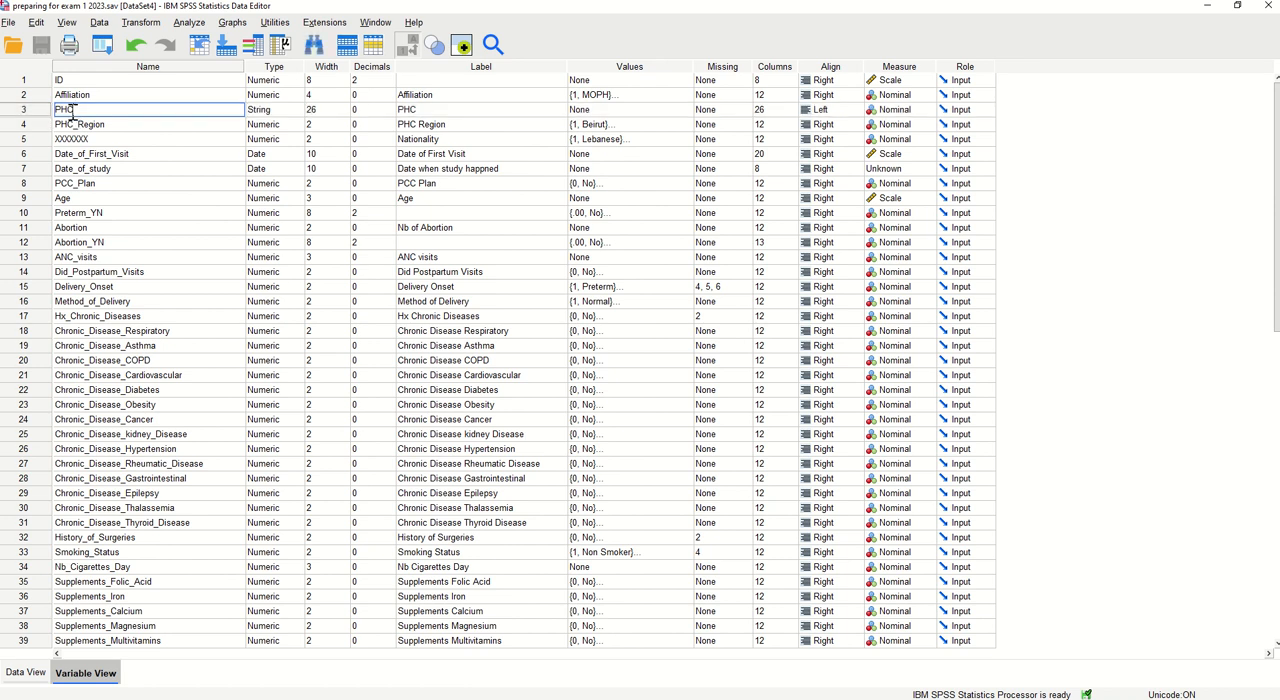
left_click(426, 111)
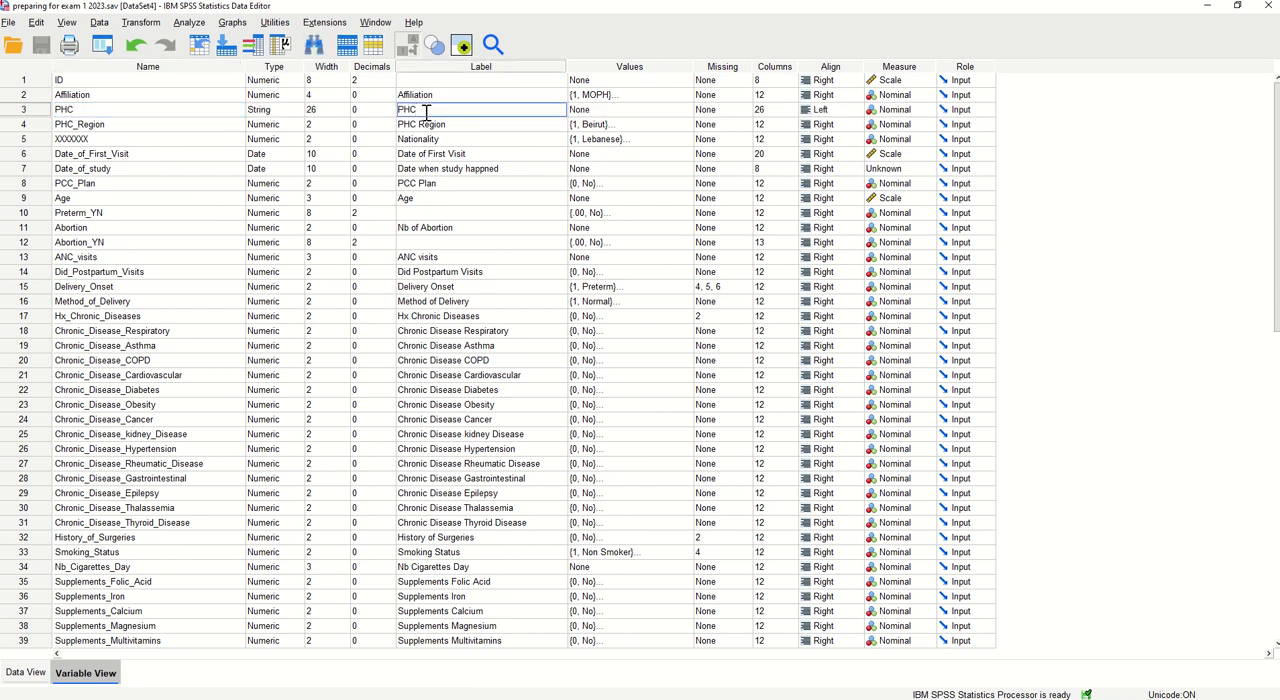
left_click(615, 110)
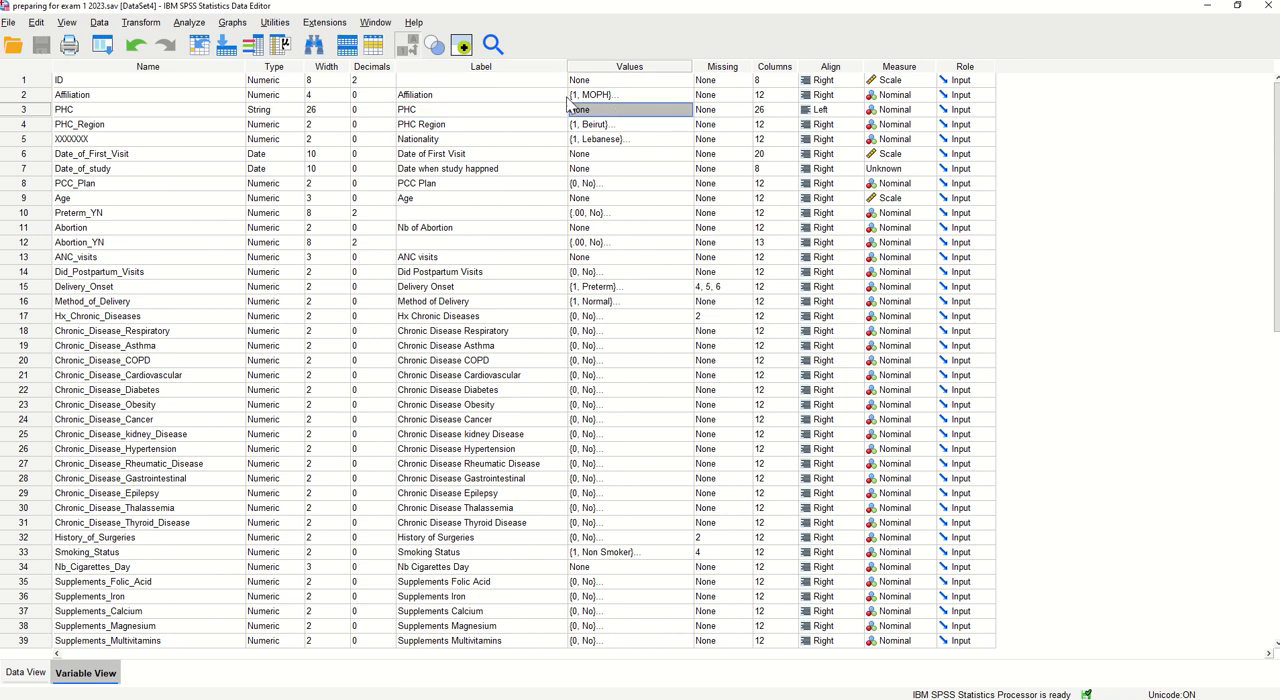
Change the PHC variable's label to "Primary Health Care Center"
double_click(439, 112)
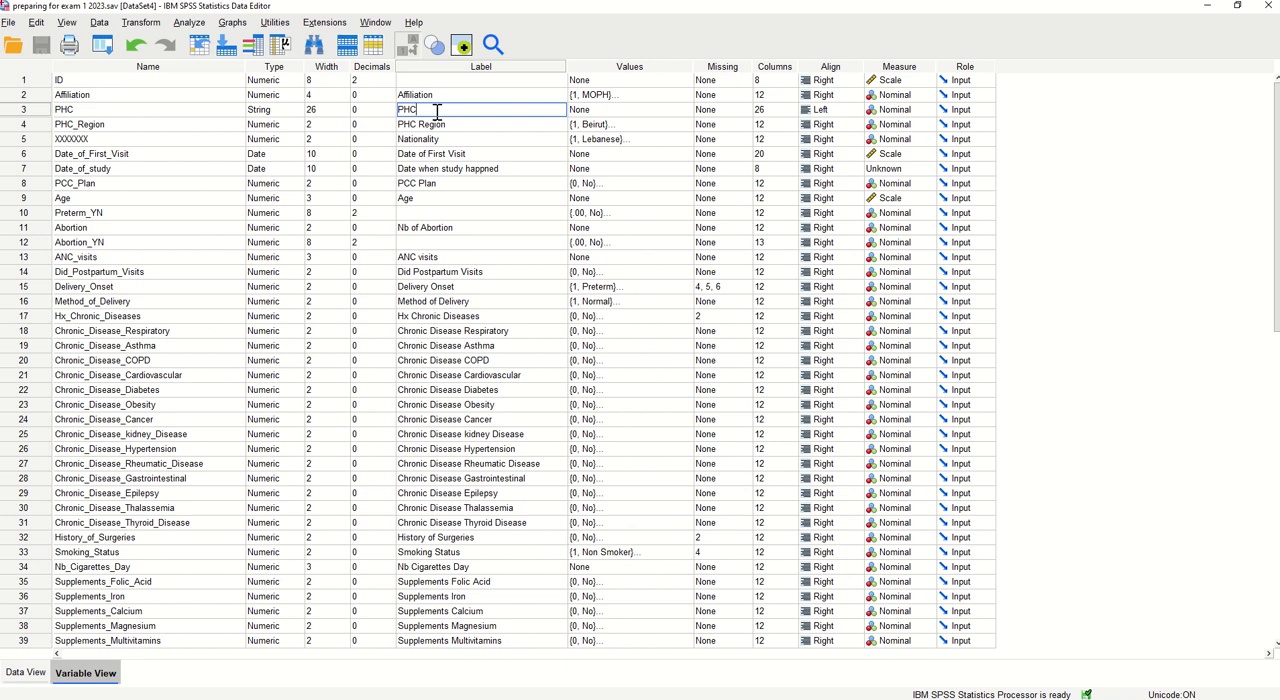
key("BackSpace")
key("BackSpace")
type("rimary Health Care Center")
left_click(527, 130)
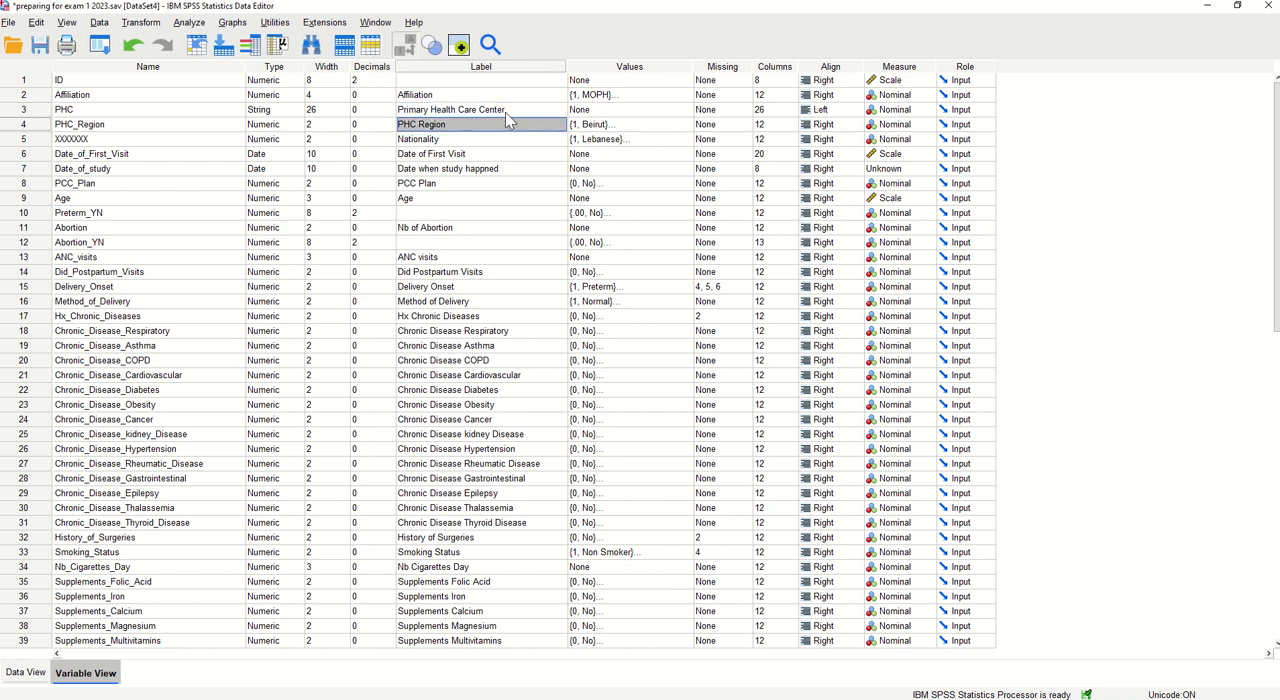
double_click(506, 113)
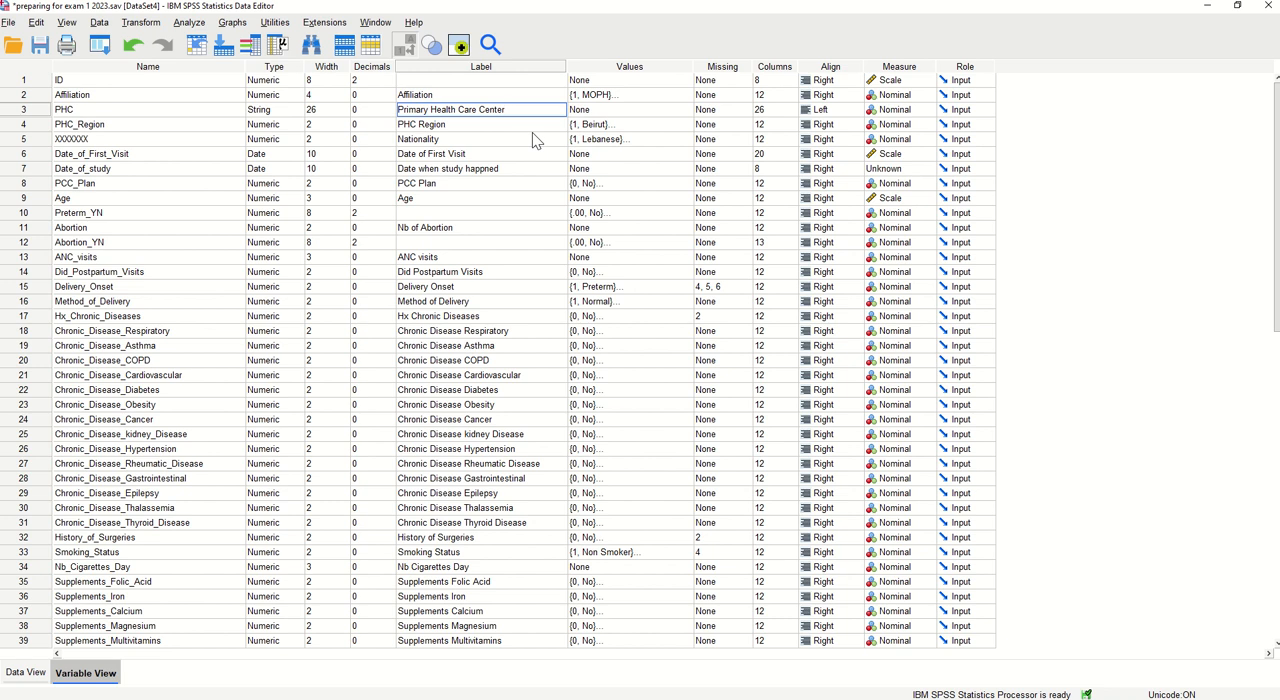
Check the XXXXXXX variable's label and view its value labels without changing them
double_click(522, 140)
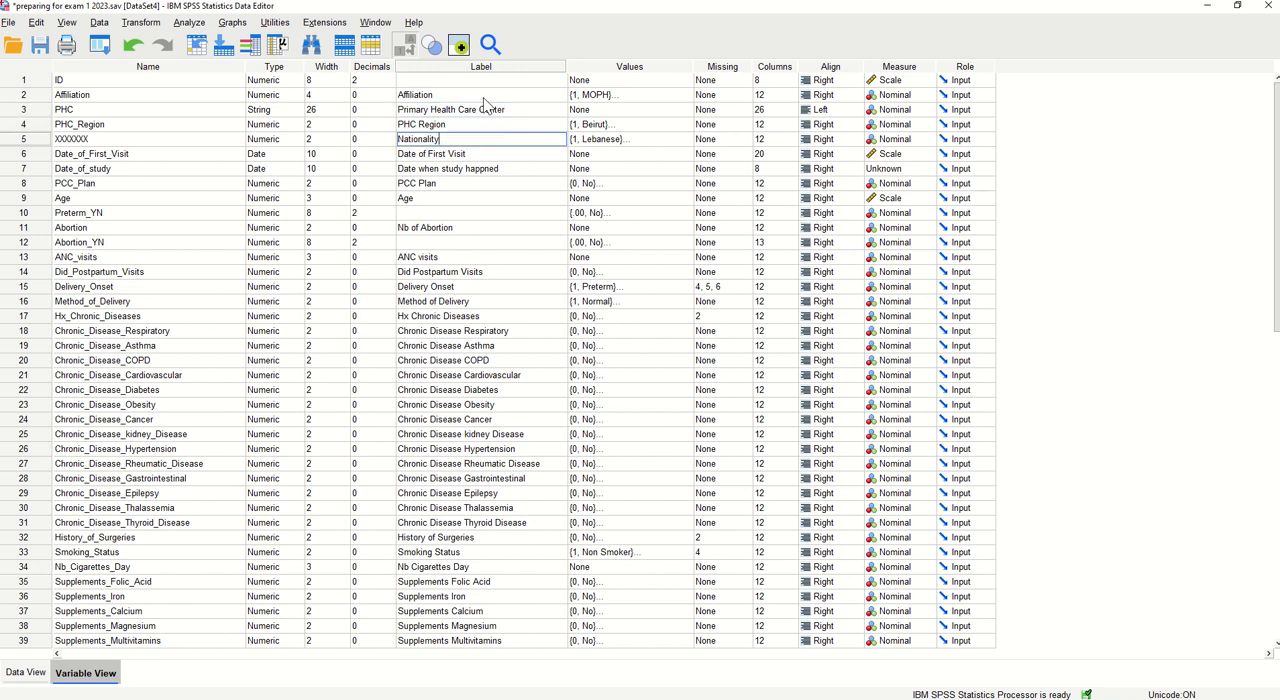
left_click_drag(441, 140, 399, 143)
left_click(452, 140)
left_click(685, 141)
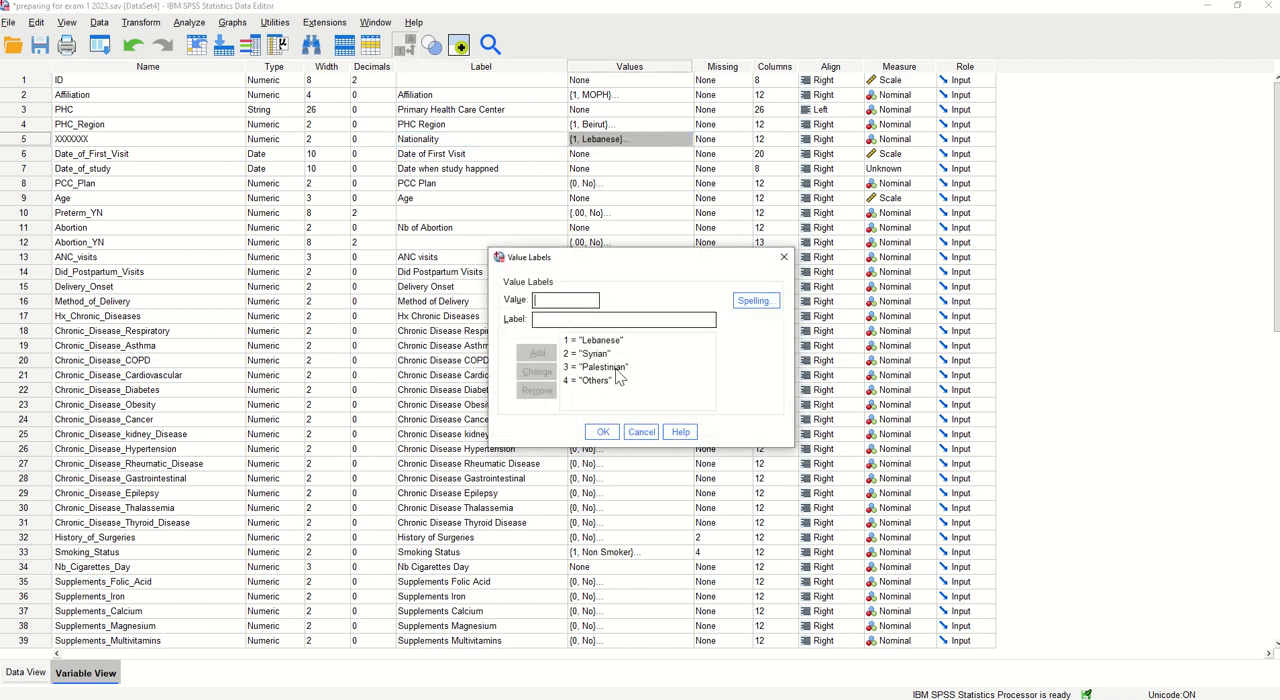
left_click(641, 432)
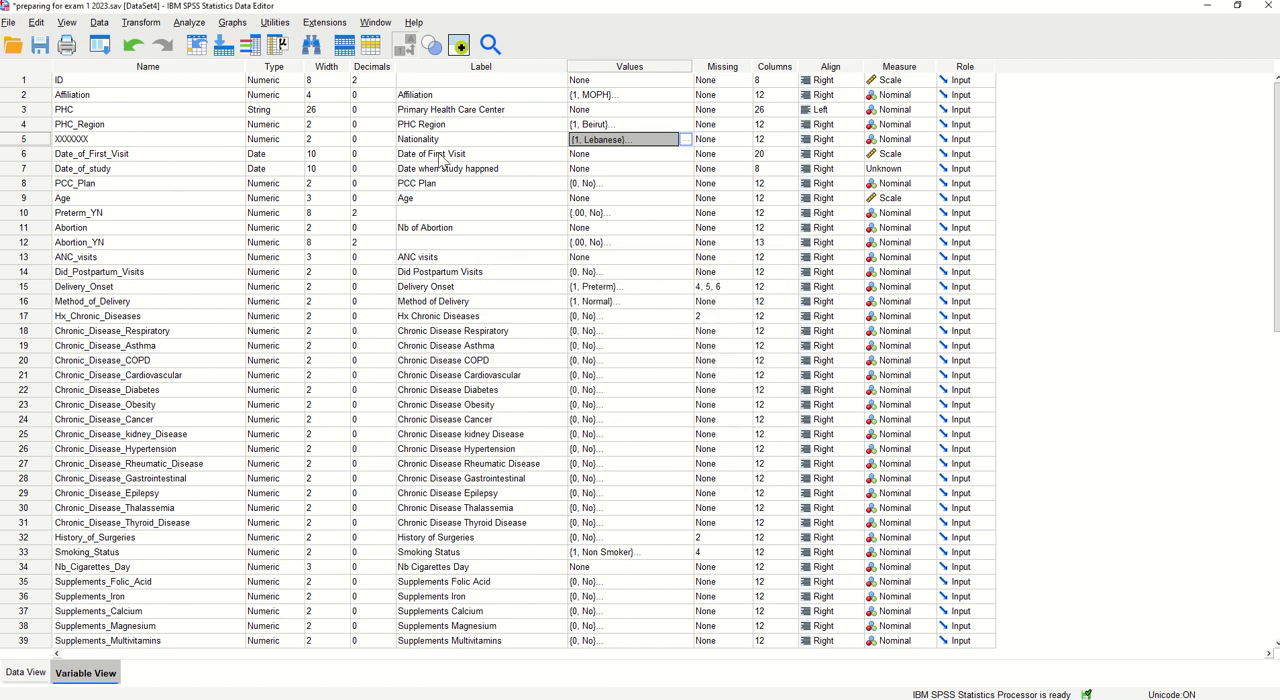
Rename the XXXXXXX variable to Nationality
left_click(159, 141)
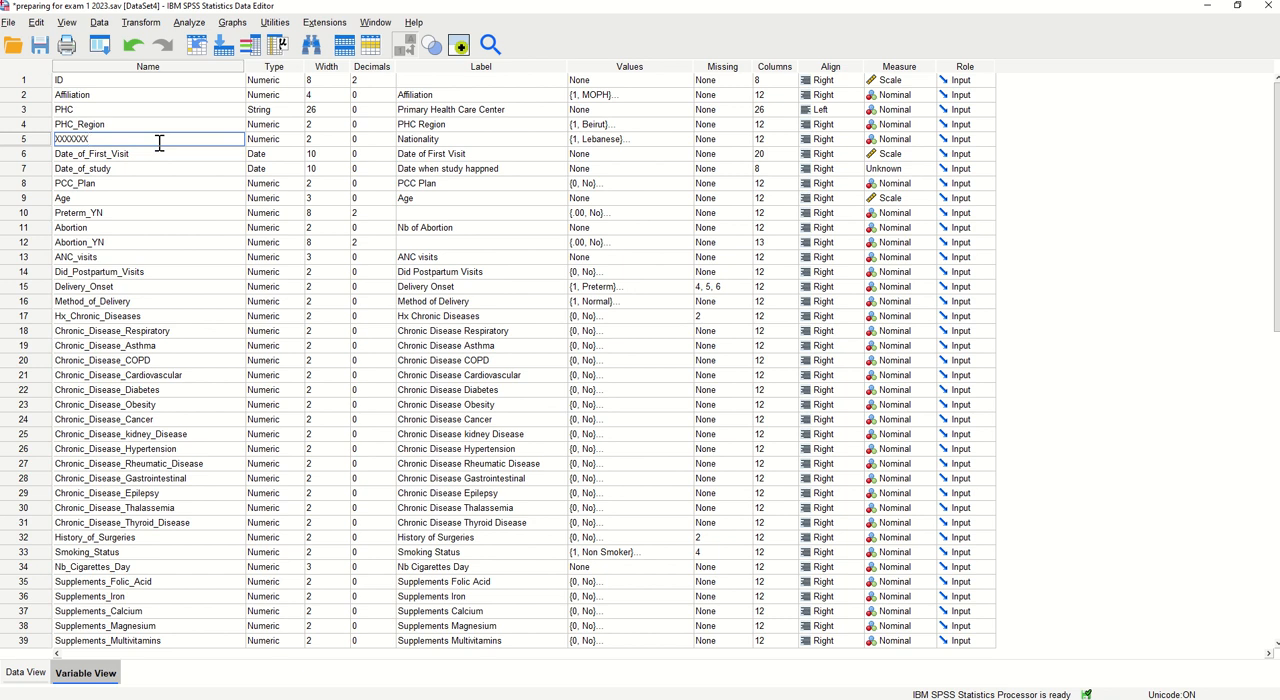
key("BackSpace")
key("BackSpace")
key("BackSpace")
key("BackSpace")
key("BackSpace")
key("BackSpace")
key("BackSpace")
type("Nationality")
left_click(121, 153)
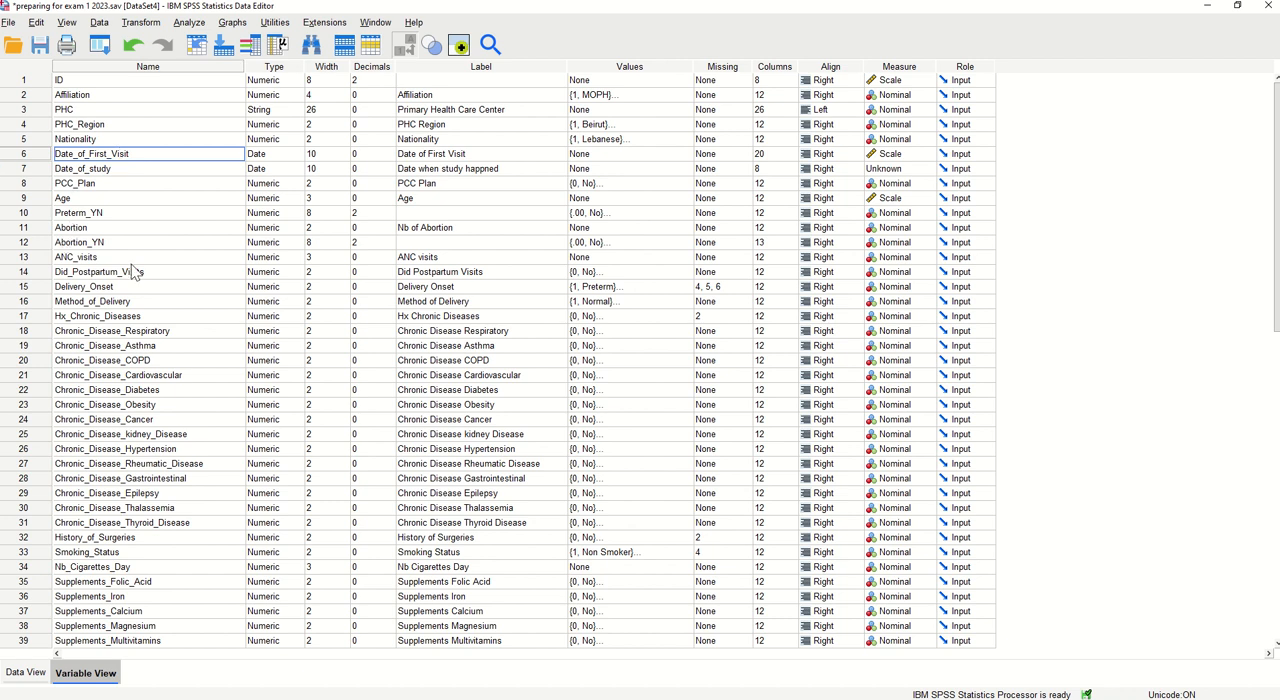
left_click(168, 226)
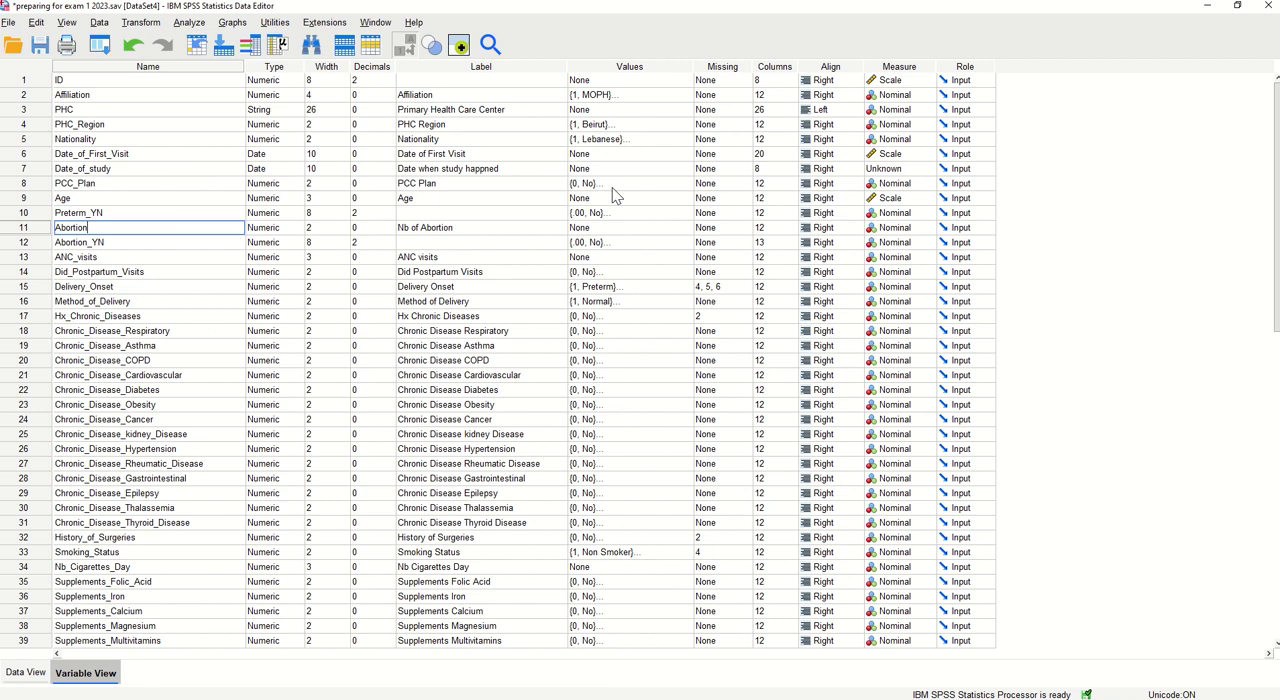
View the value labels defined for Nationality and for PCC_Plan, leaving both sets as they are
left_click(643, 146)
left_click(688, 140)
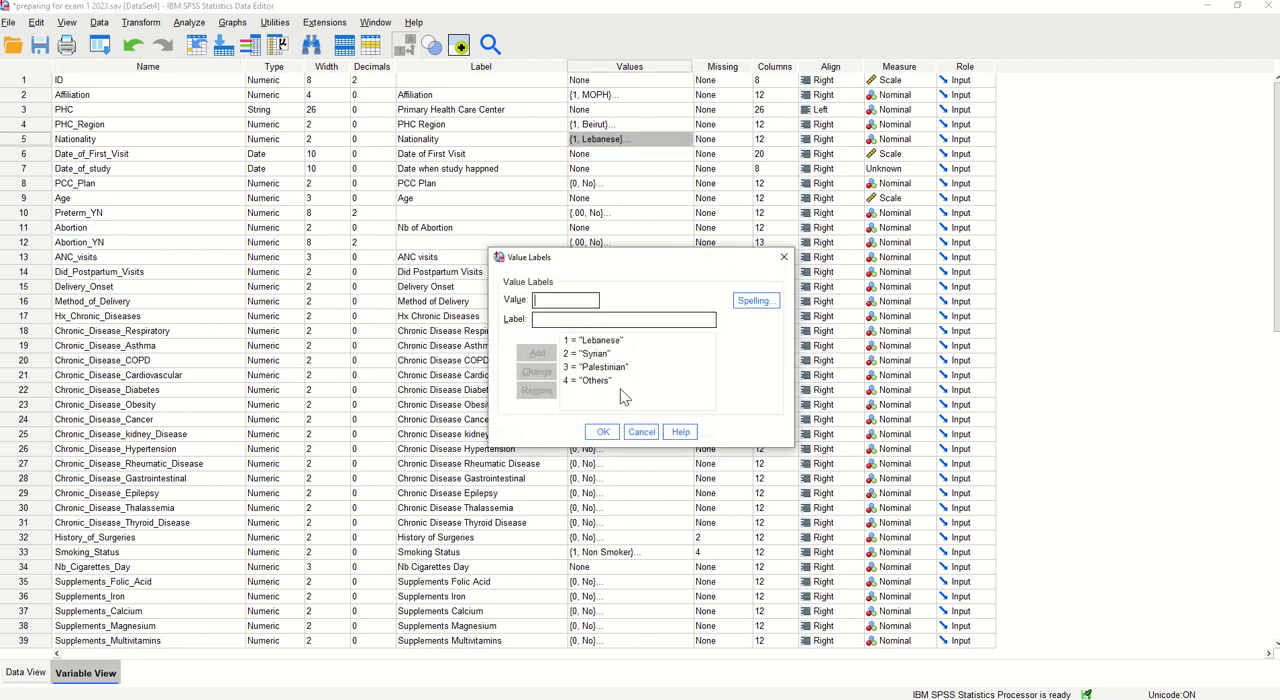
left_click(603, 432)
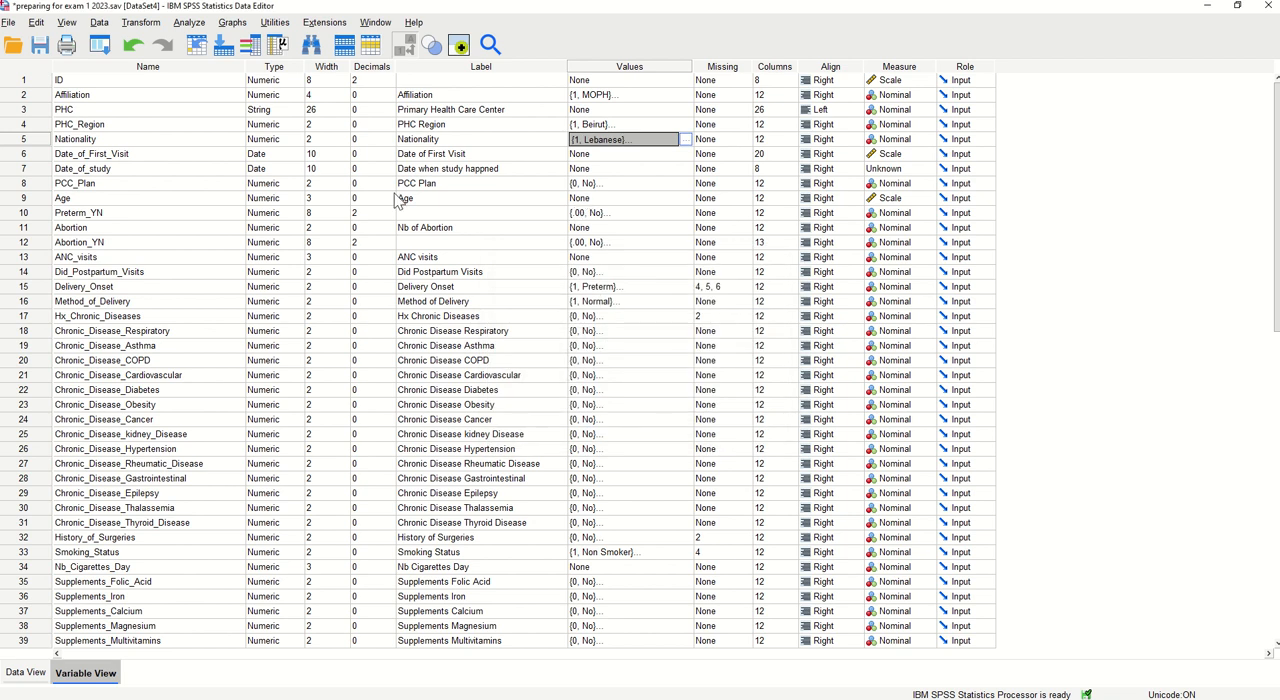
left_click(638, 187)
left_click(687, 184)
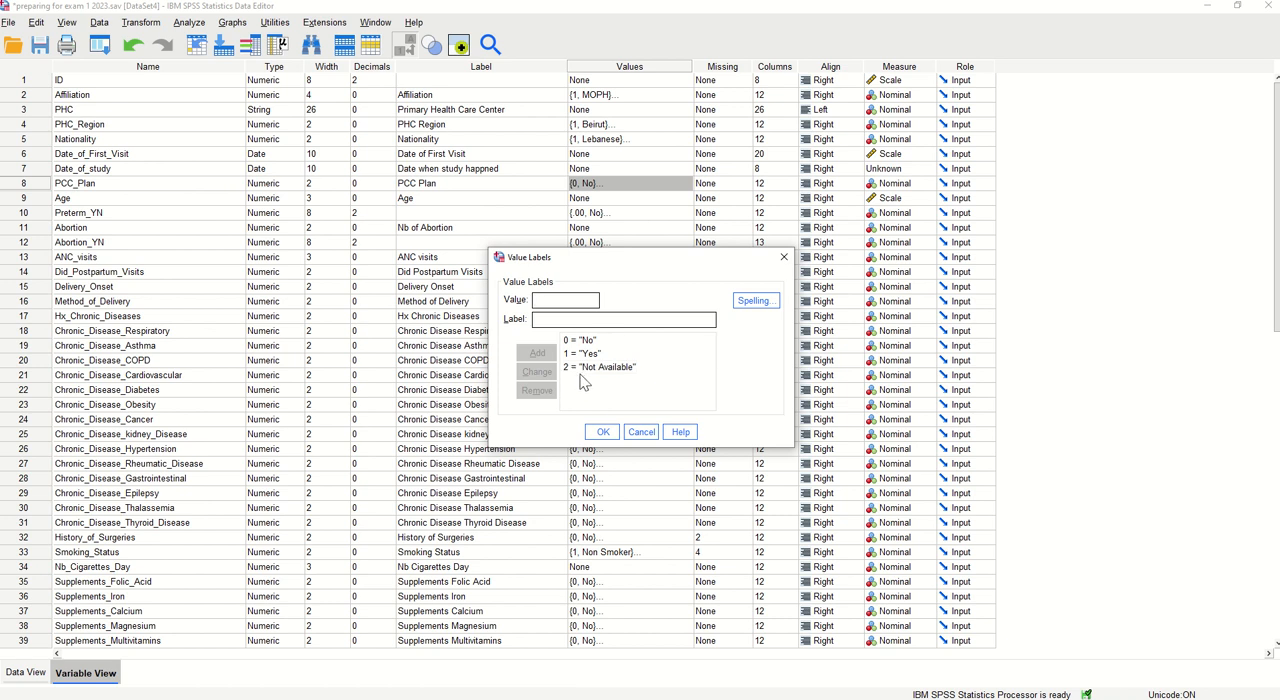
left_click(606, 434)
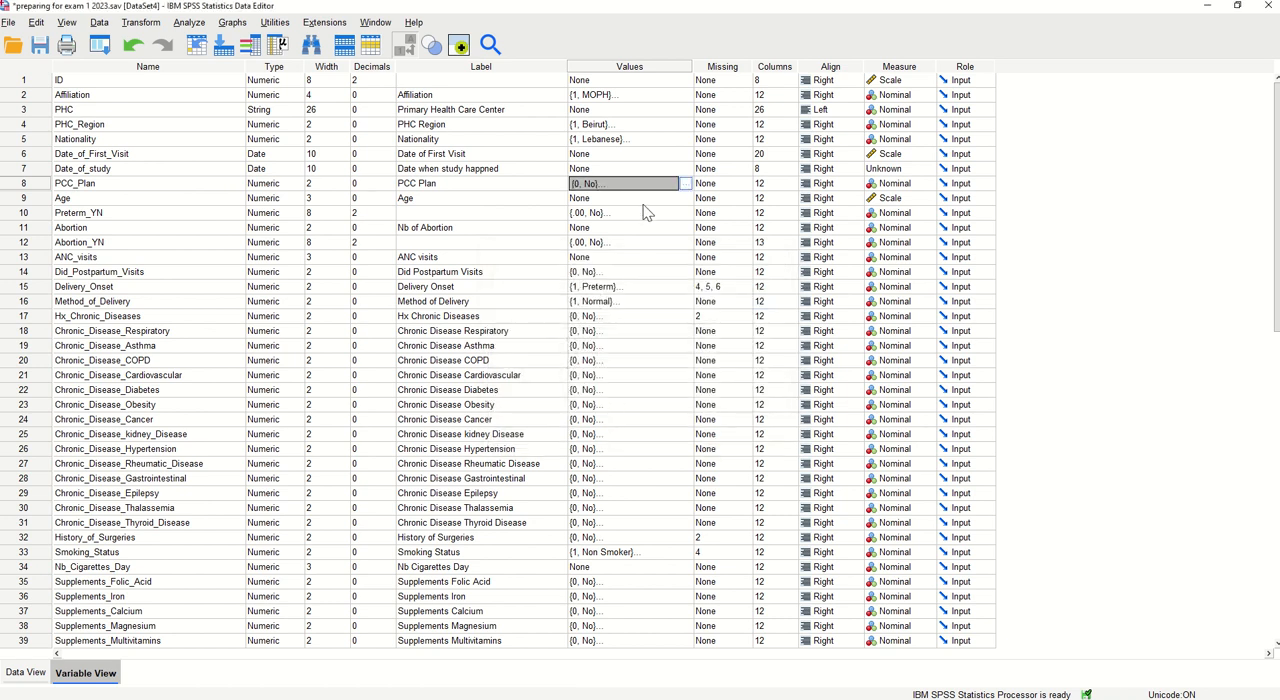
Define 2 as a discrete missing value for the PCC_Plan variable
left_click(724, 190)
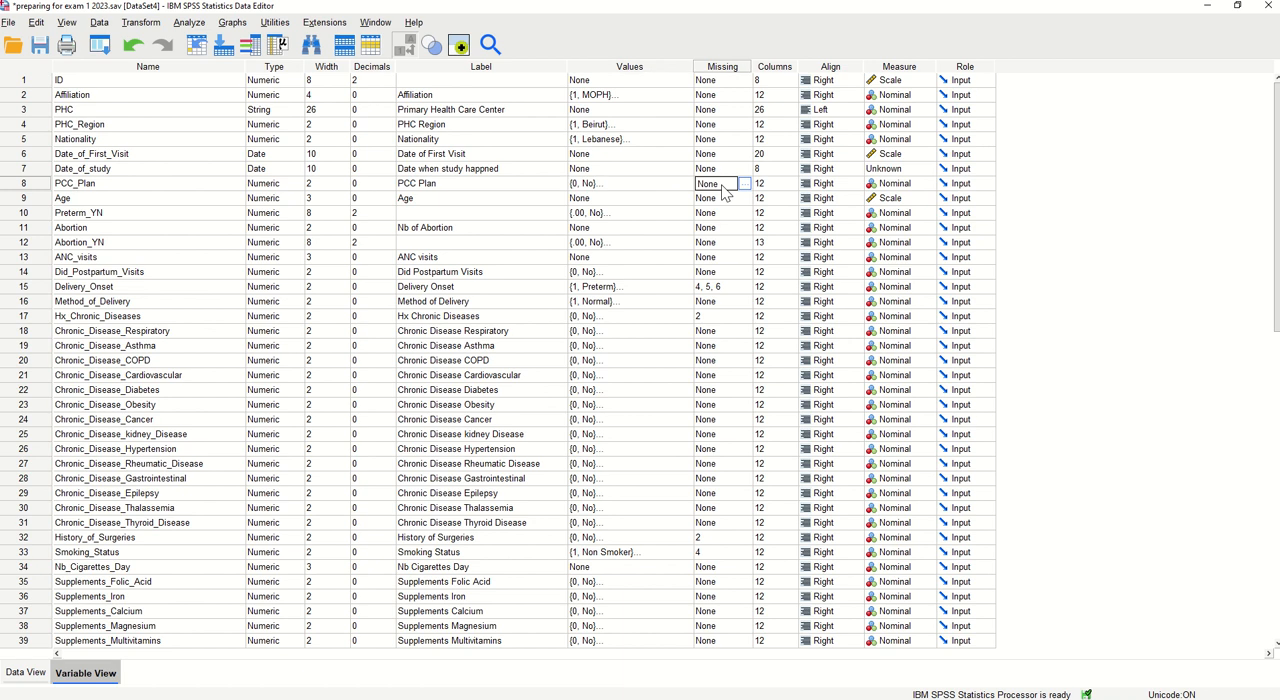
left_click(745, 185)
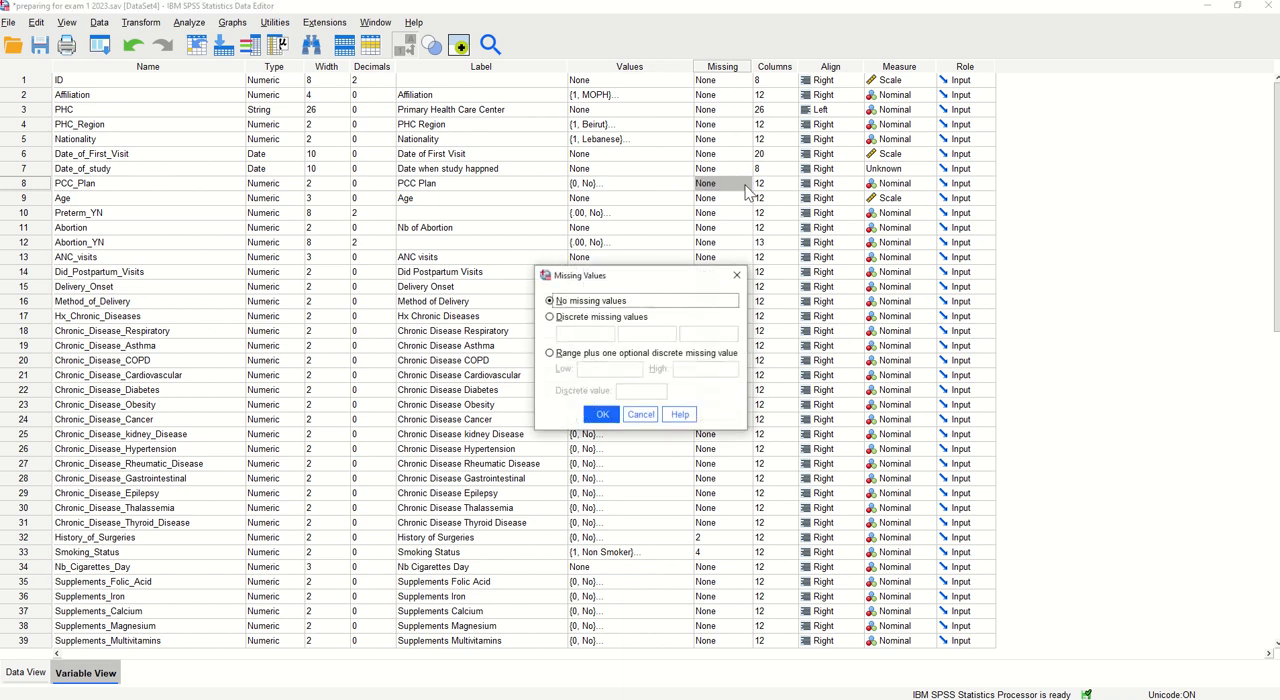
left_click(576, 319)
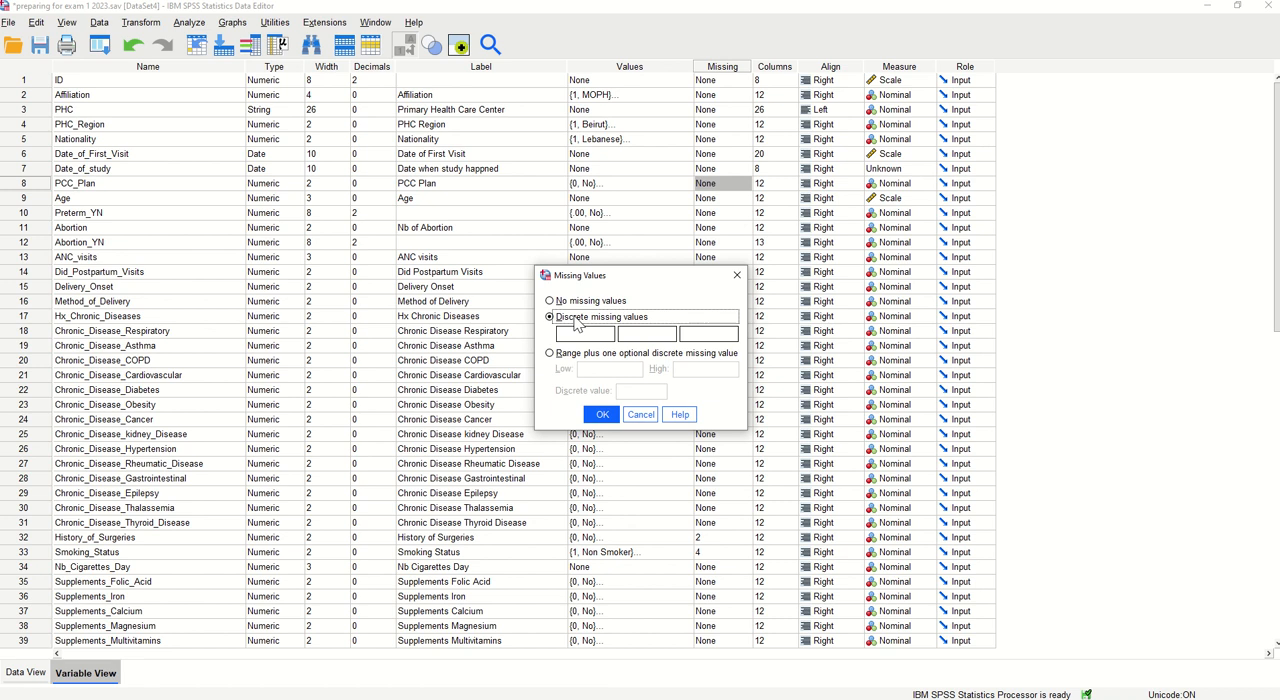
left_click(578, 333)
type("2")
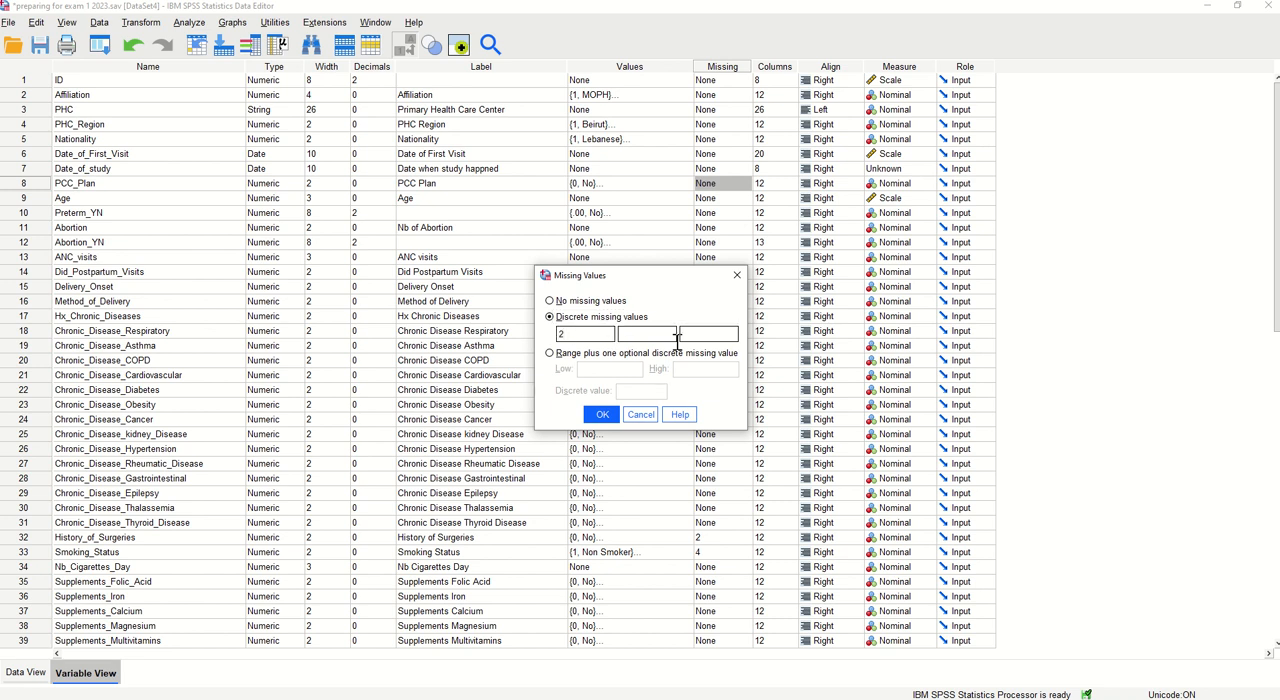
left_click(603, 416)
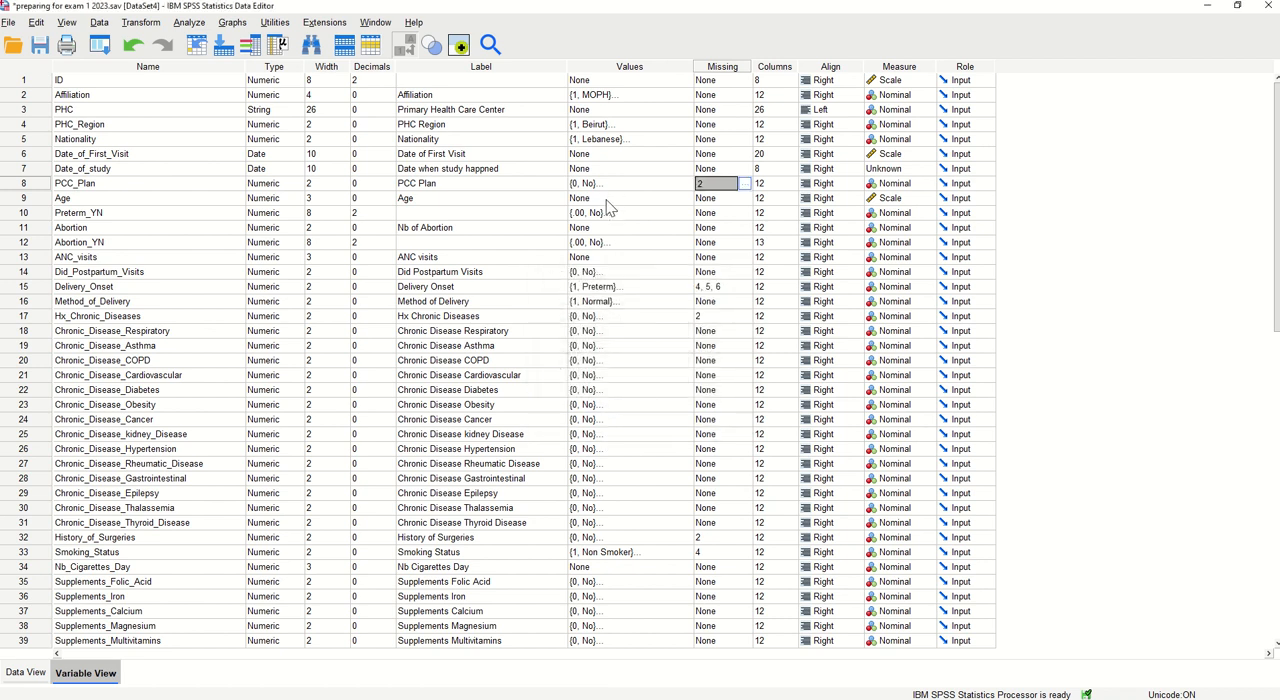
Check the Delivery_Onset variable's name and label and view the full list of its value labels
left_click(724, 289)
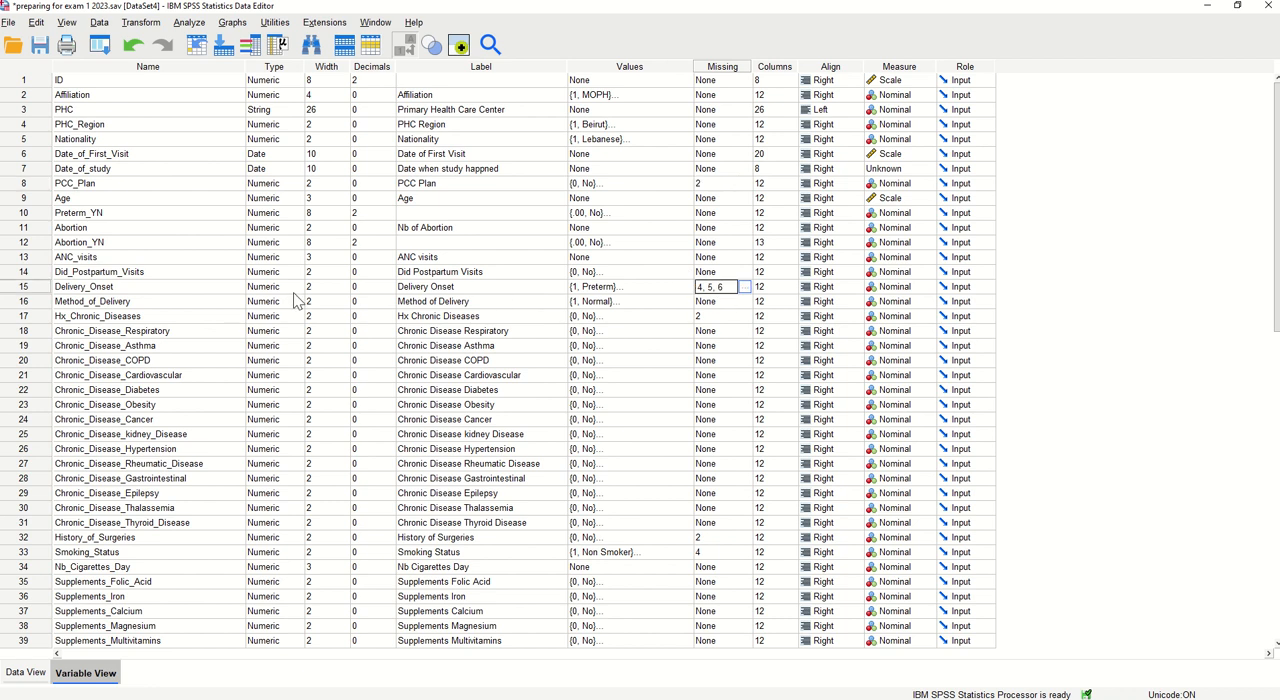
left_click(79, 287)
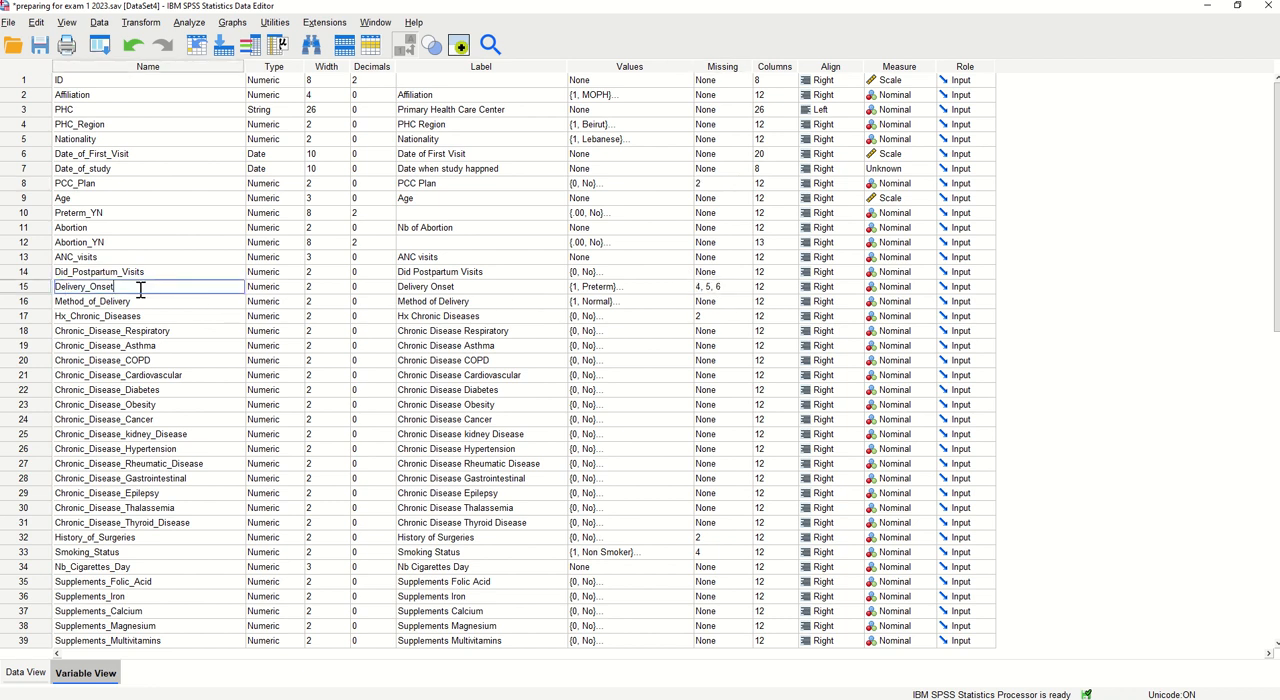
left_click(463, 290)
left_click_drag(463, 290, 399, 287)
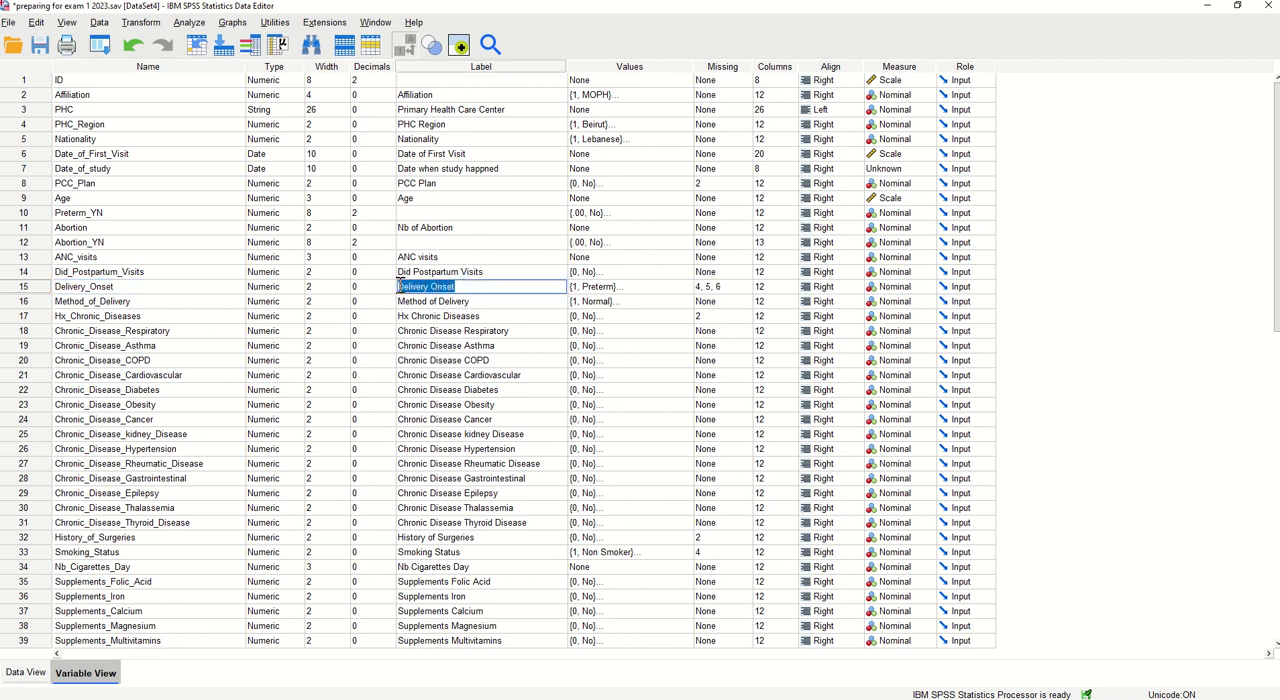
left_click(688, 289)
left_click(688, 289)
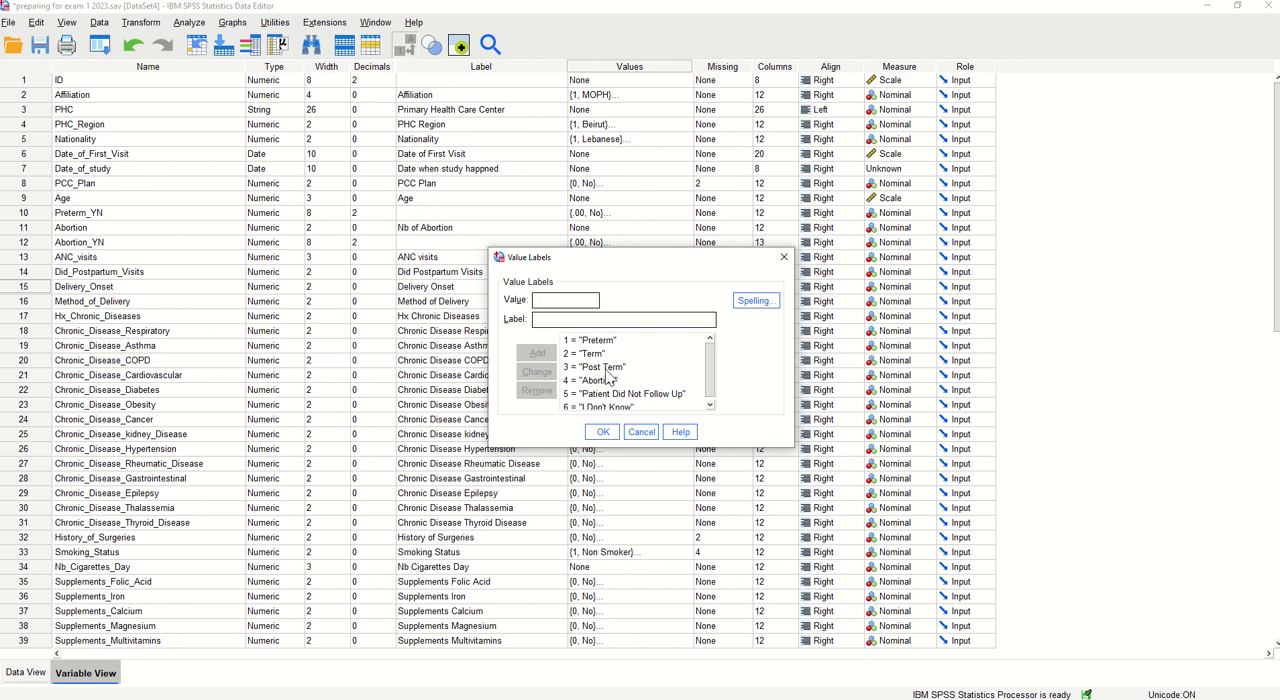
scroll(718, 380, "down", 1)
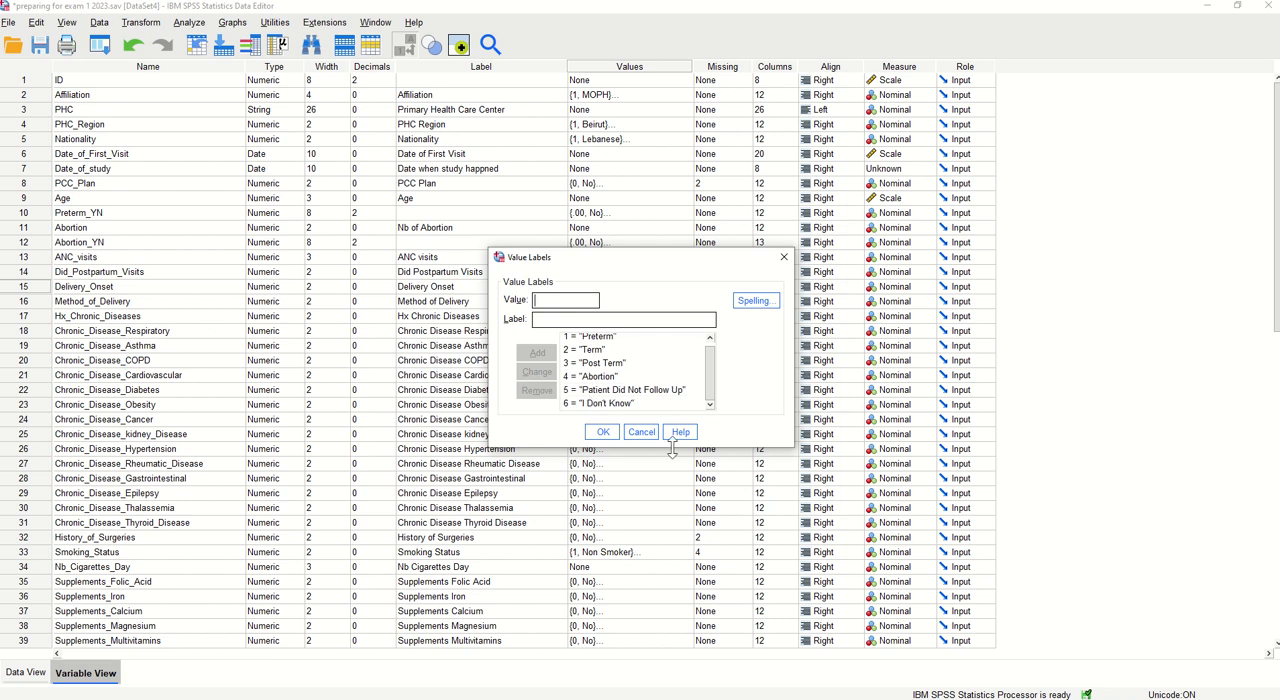
left_click(603, 431)
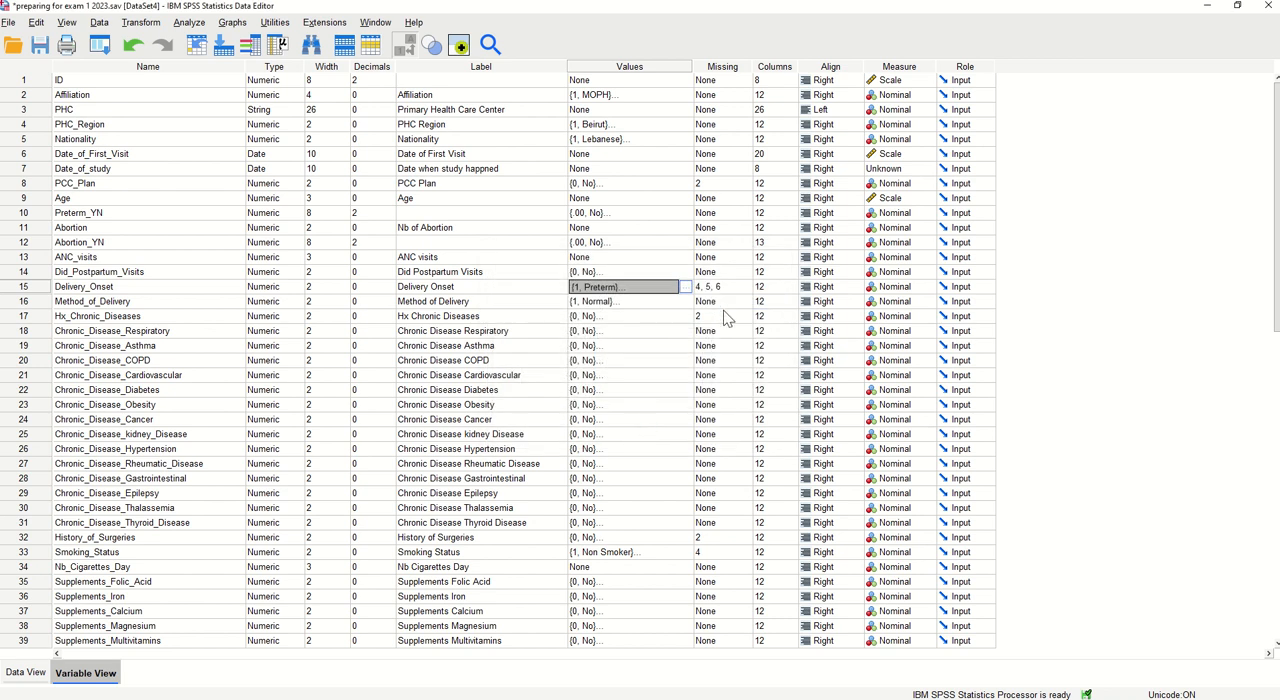
Compare the Delivery_Onset value labels with the codes defined as missing, leaving both sets as they are
left_click(685, 287)
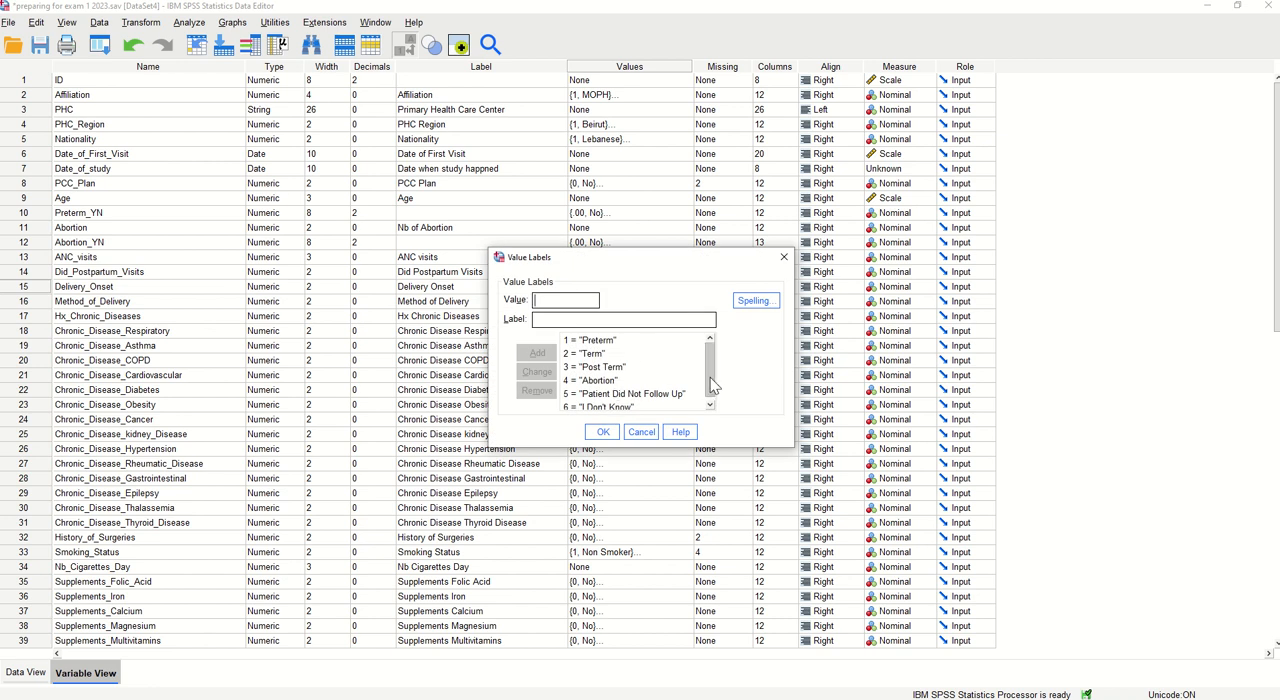
left_click(597, 378)
left_click(607, 390)
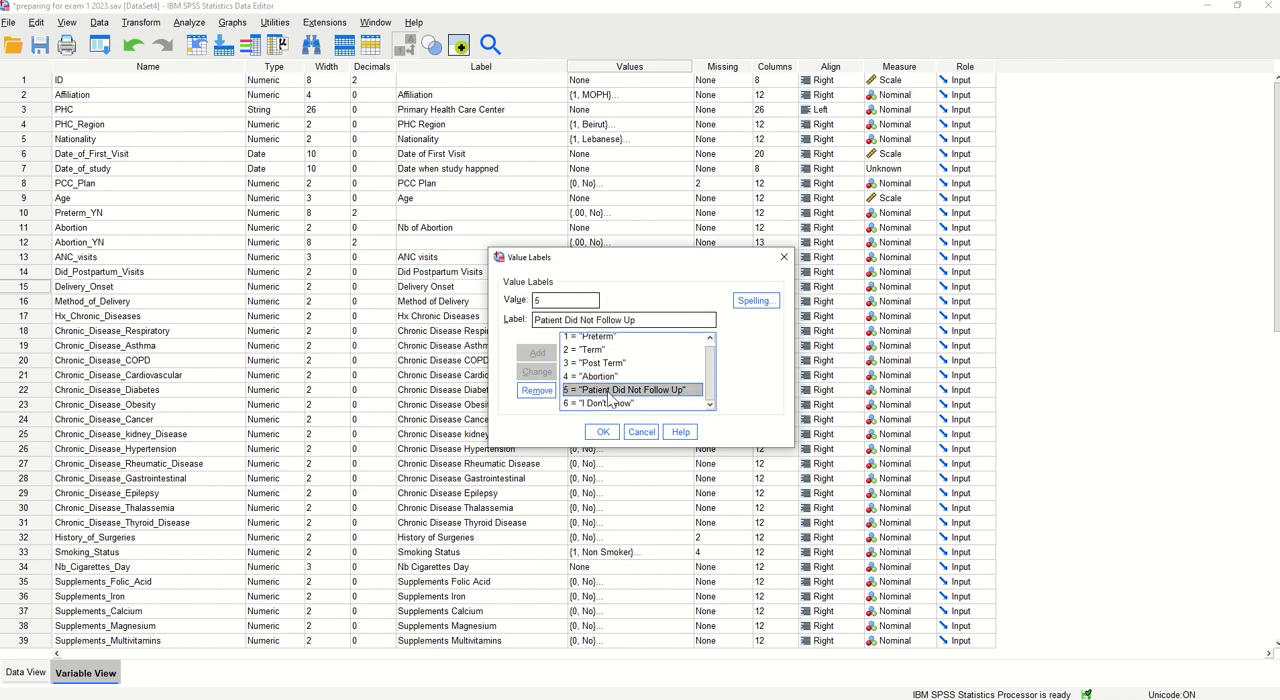
left_click(602, 431)
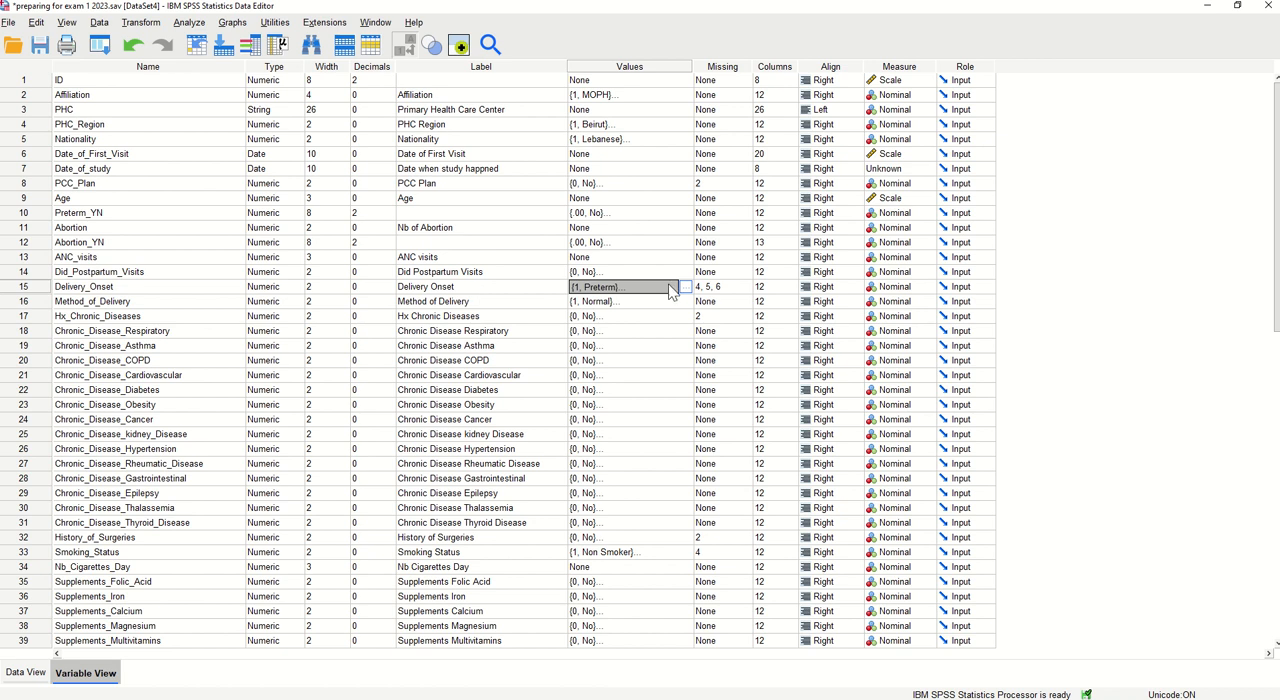
left_click(685, 287)
scroll(640, 370, "down", 1)
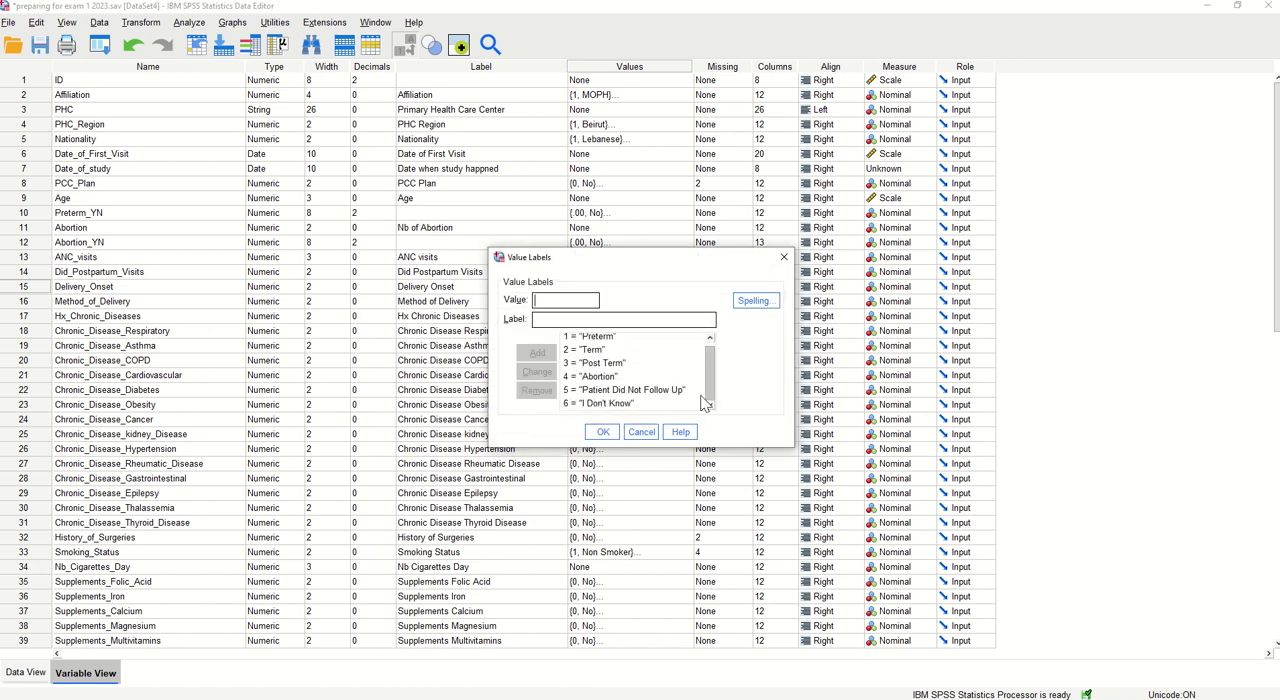
left_click(641, 432)
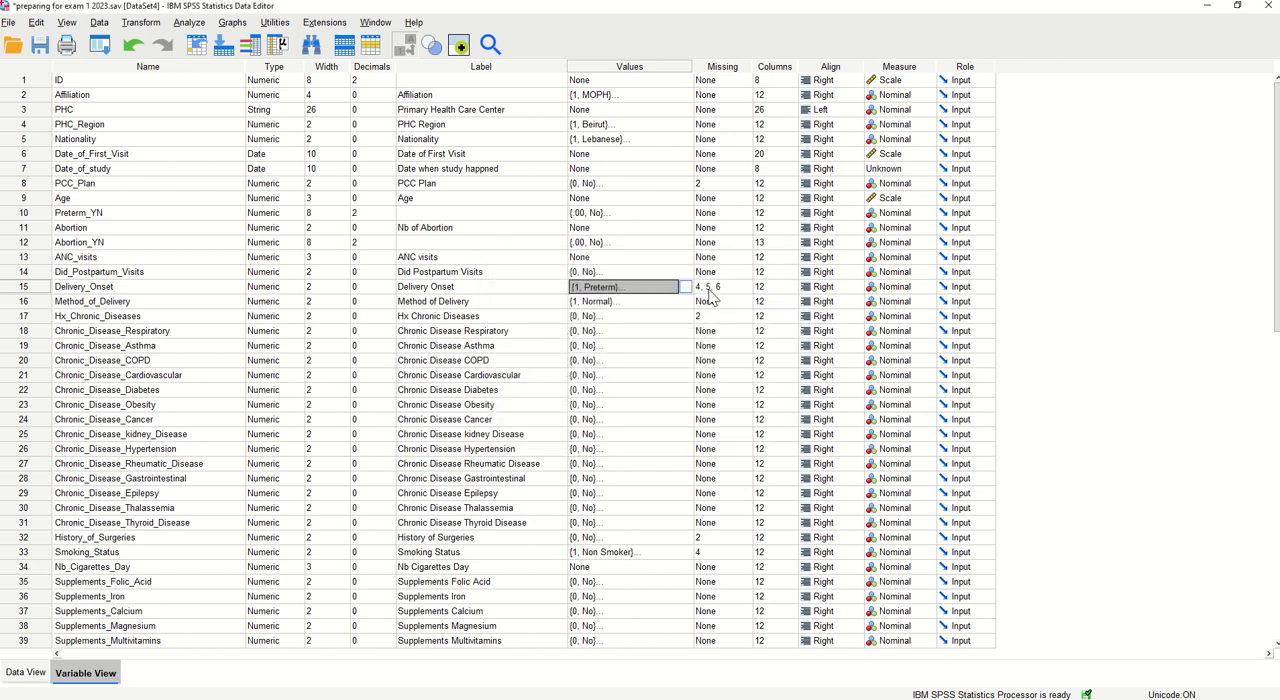
left_click(702, 289)
left_click(678, 290)
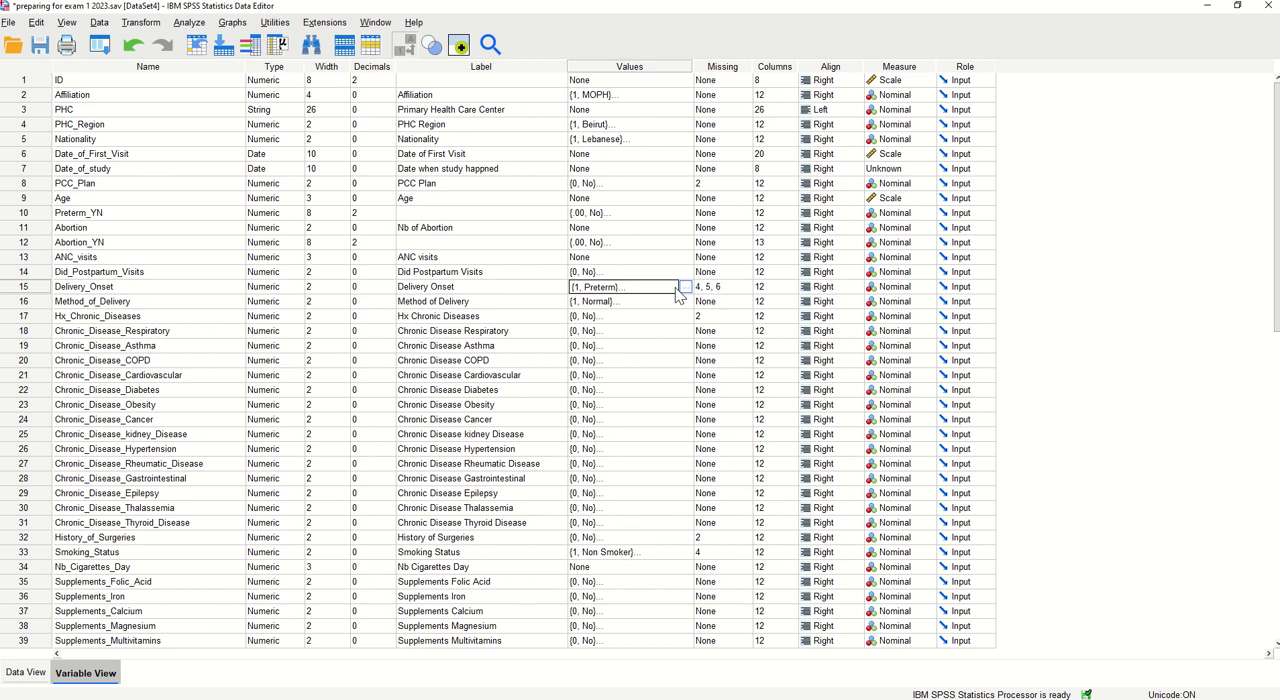
left_click(728, 290)
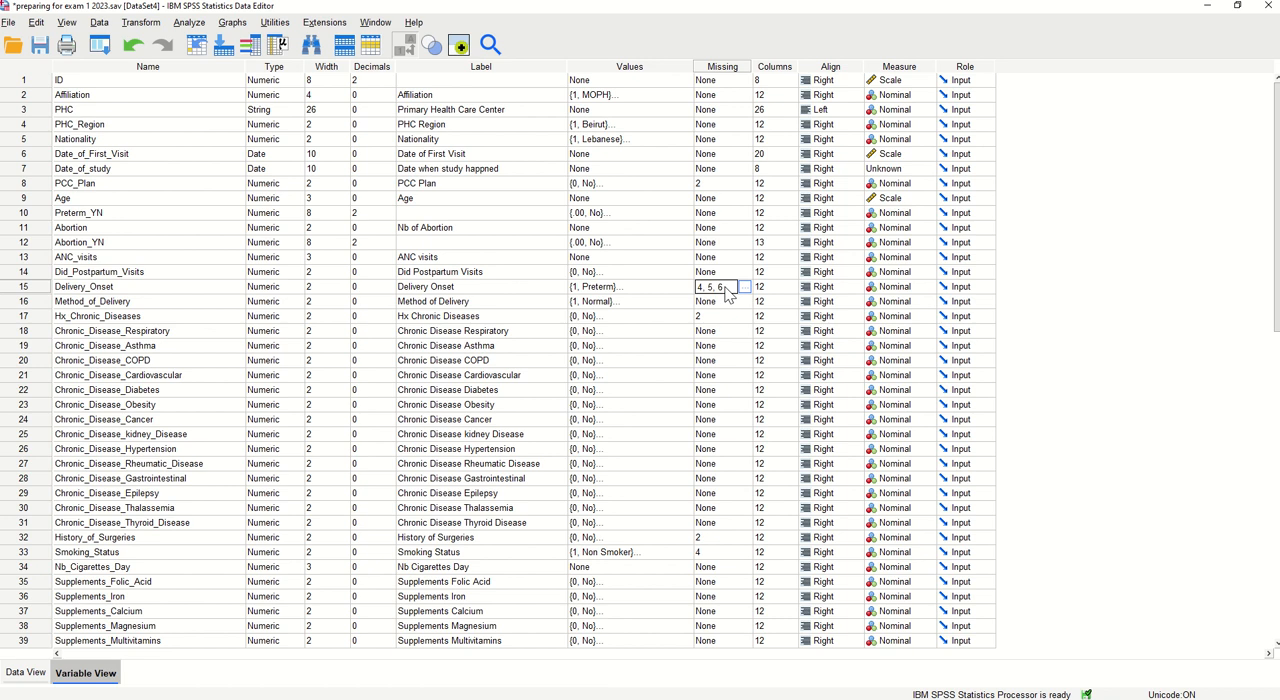
Change the label of the Hx_Chronic_Diseases variable to History Chronic Diseases
left_click(78, 317)
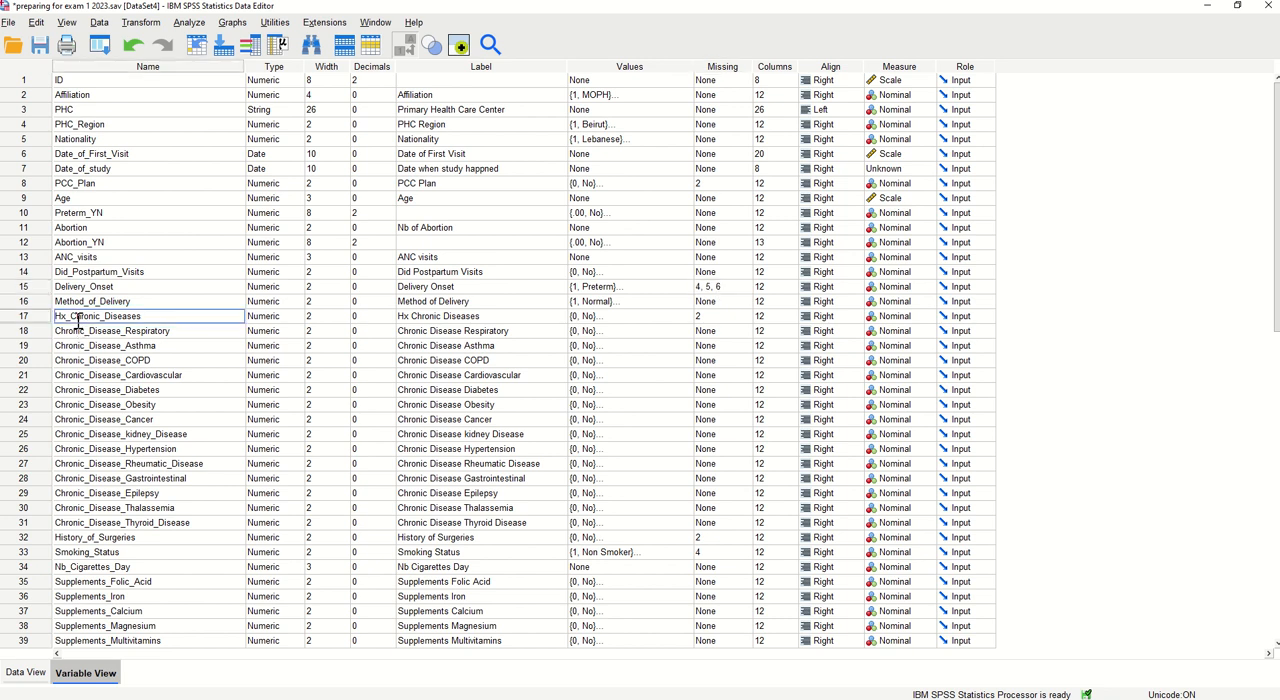
left_click_drag(54, 317, 144, 316)
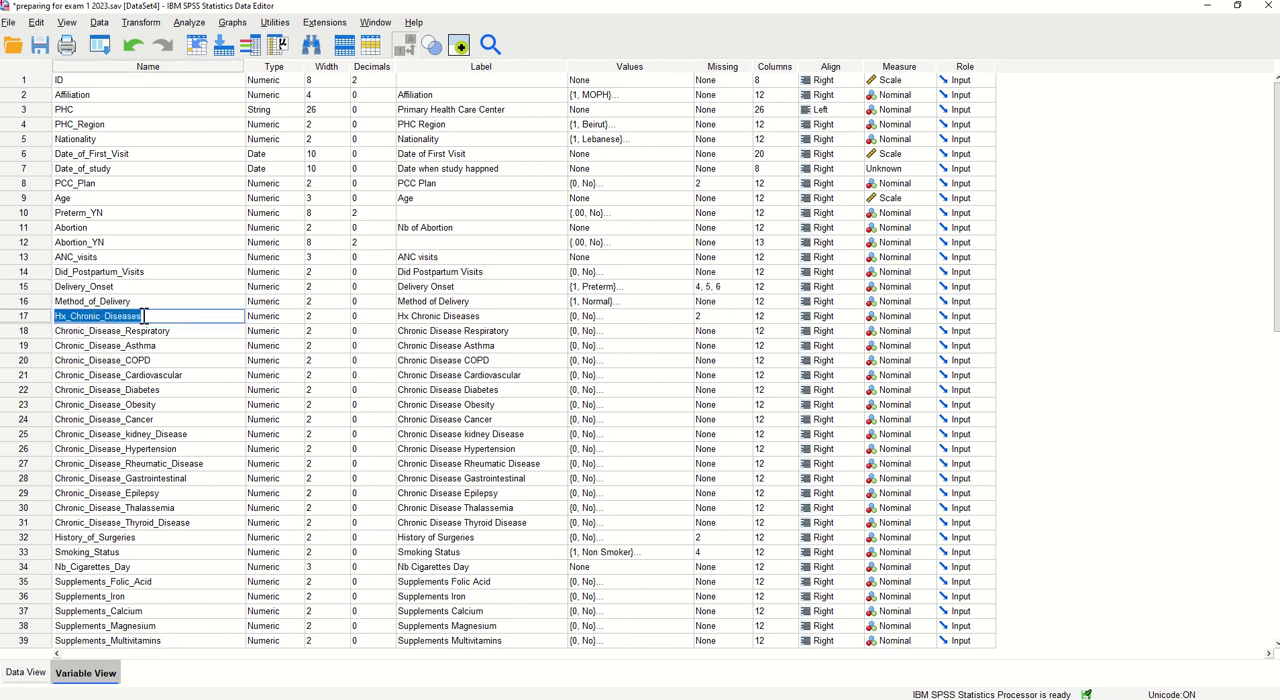
left_click(412, 318)
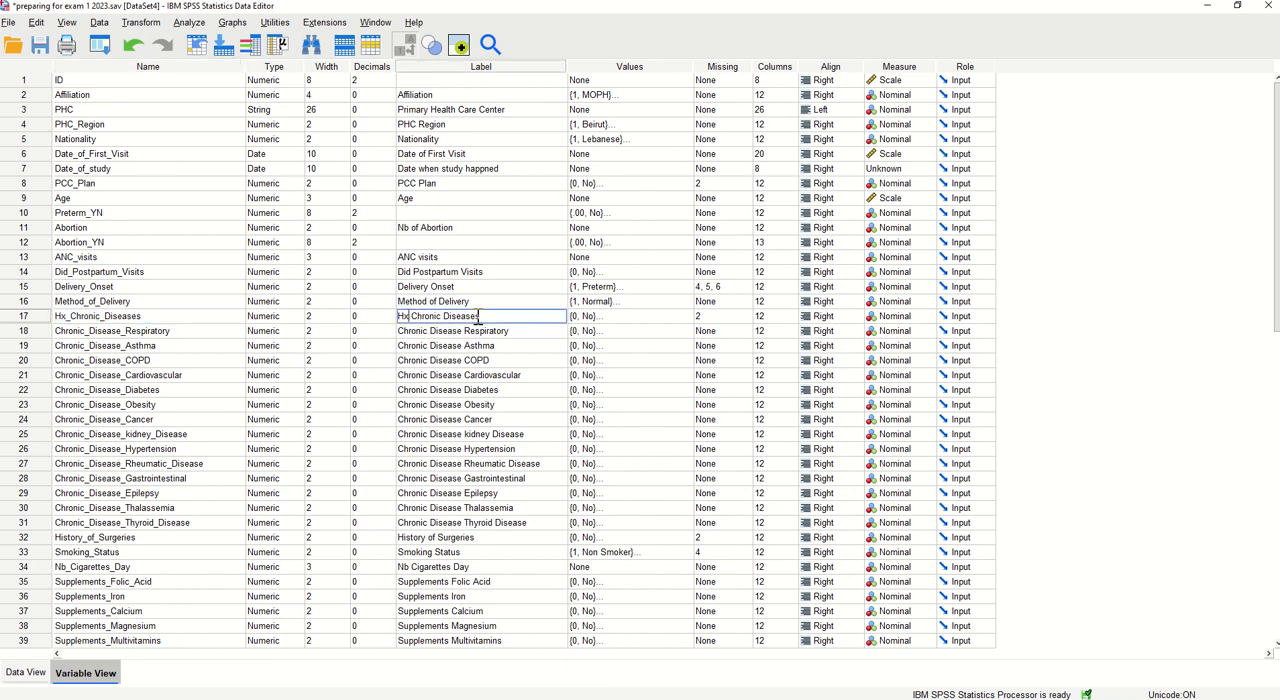
key("BackSpace")
type("istory")
View the value labels and missing values defined for Hx_Chronic_Diseases without changing them
left_click(676, 320)
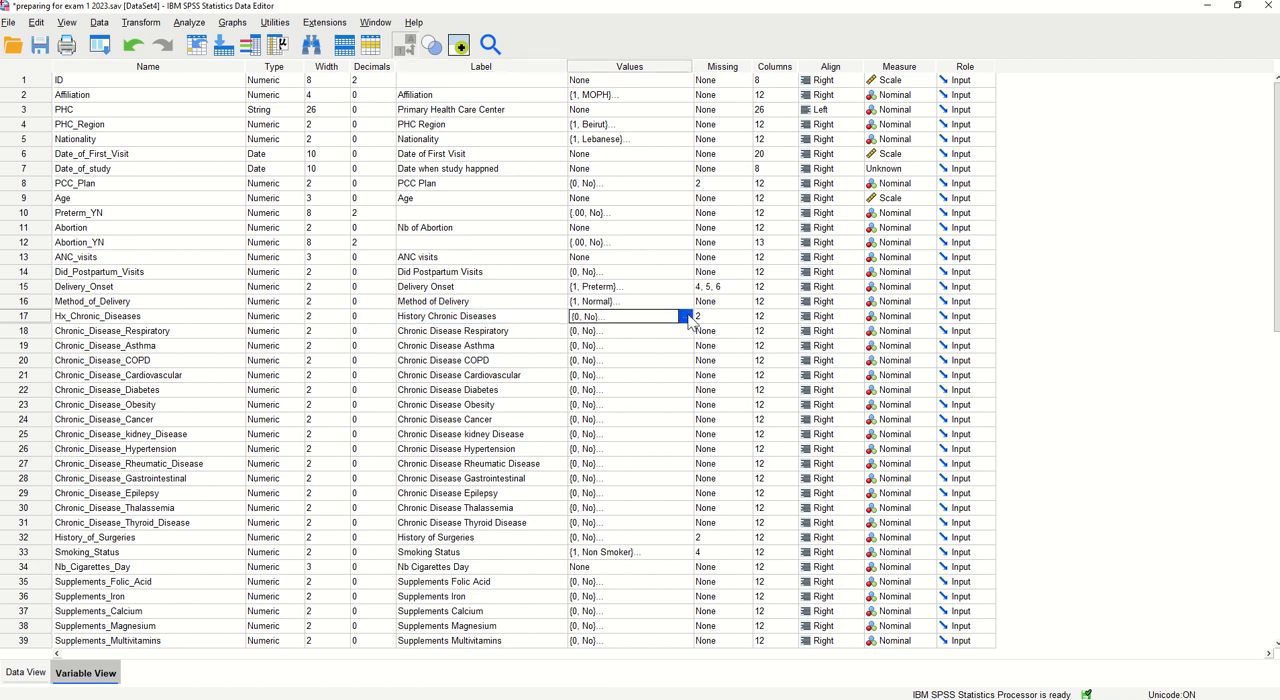
left_click(685, 316)
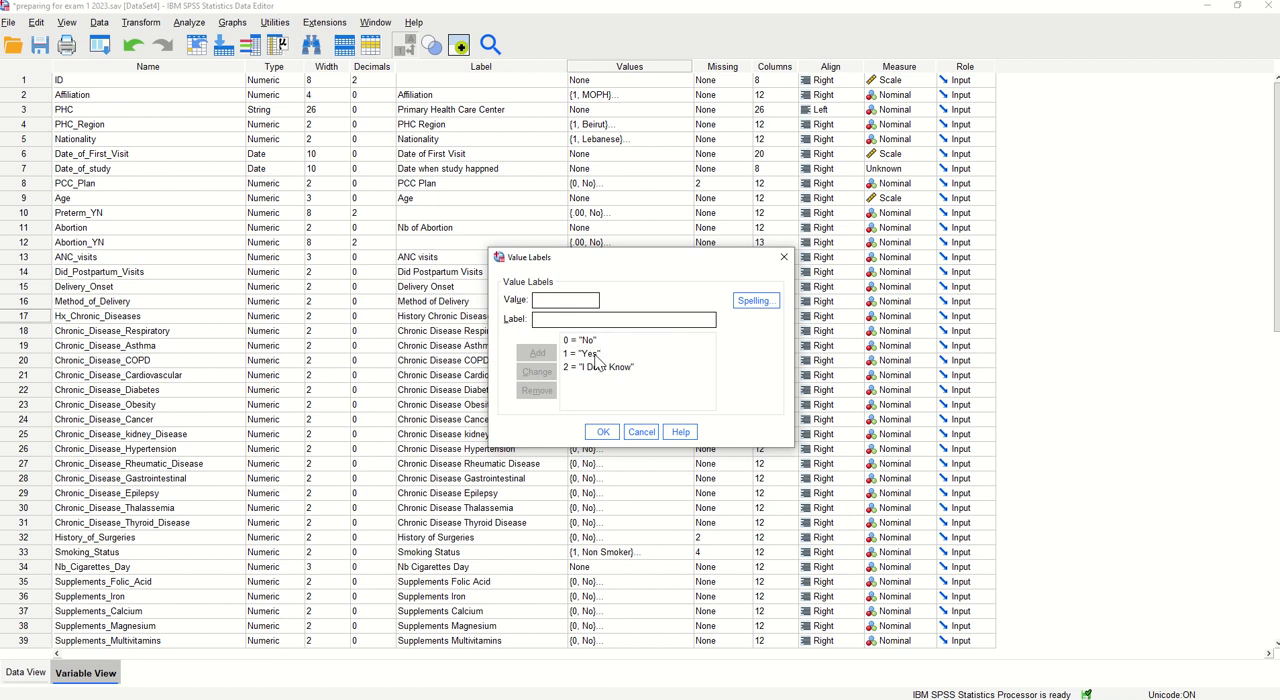
left_click(603, 431)
left_click(728, 320)
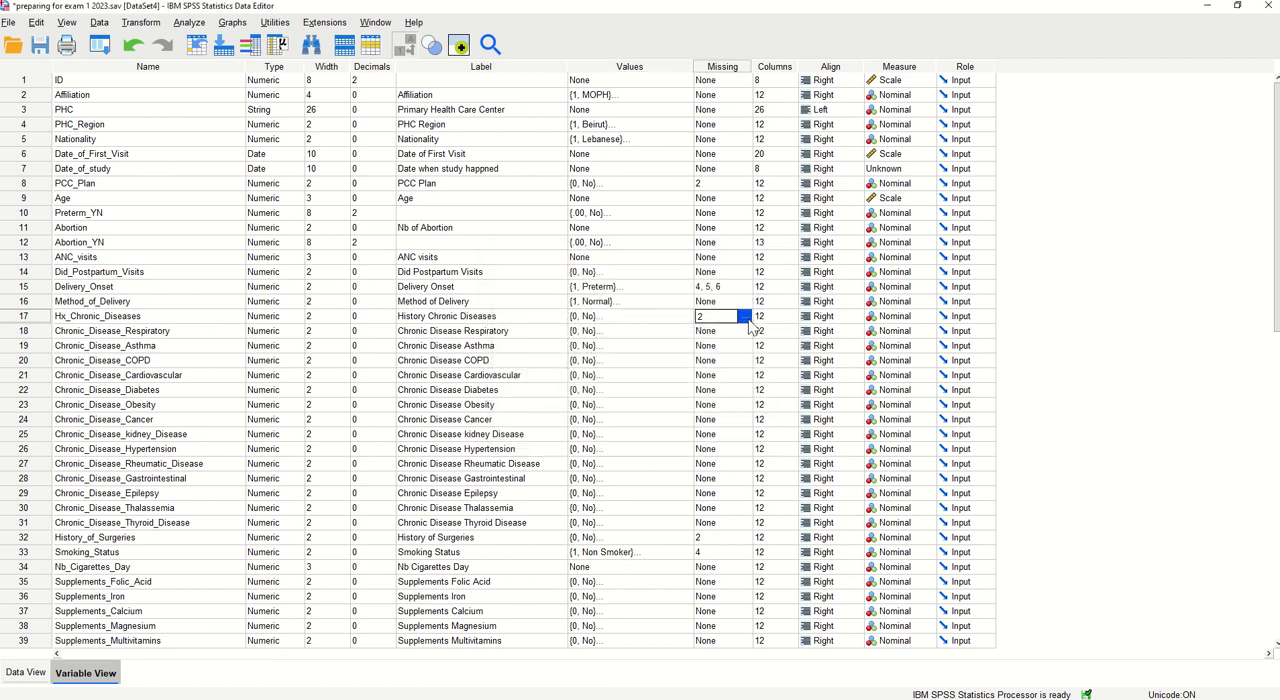
left_click(748, 318)
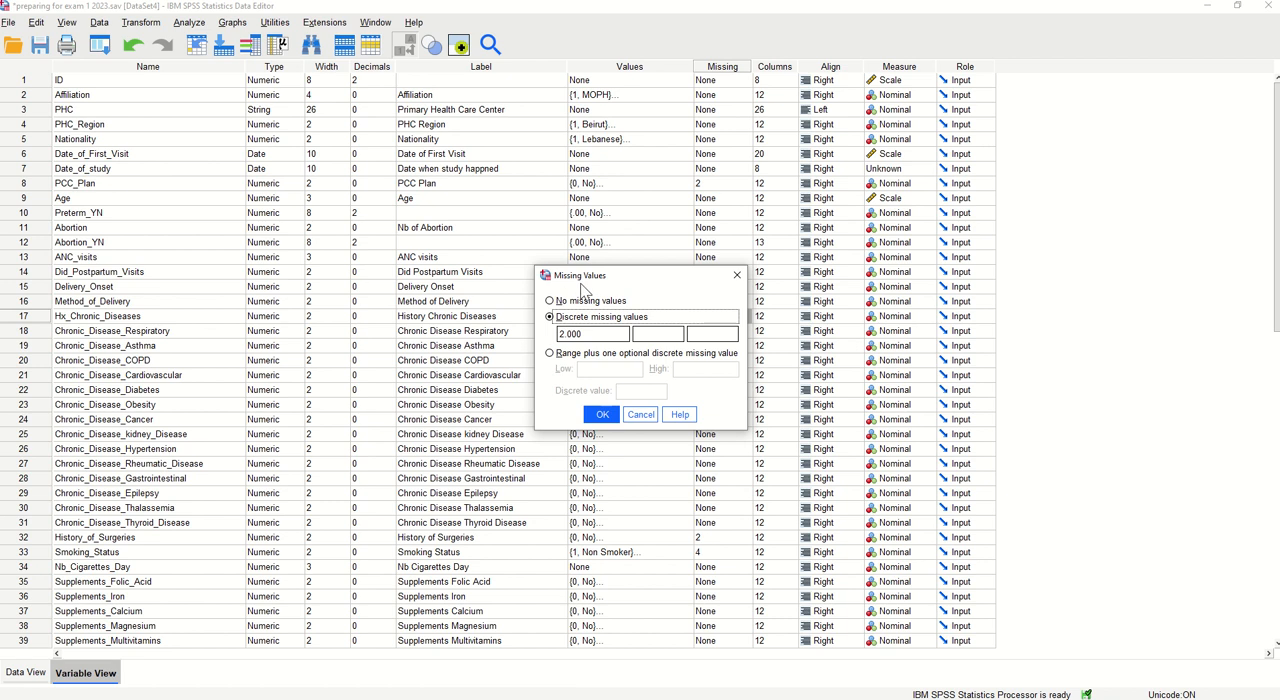
left_click(601, 416)
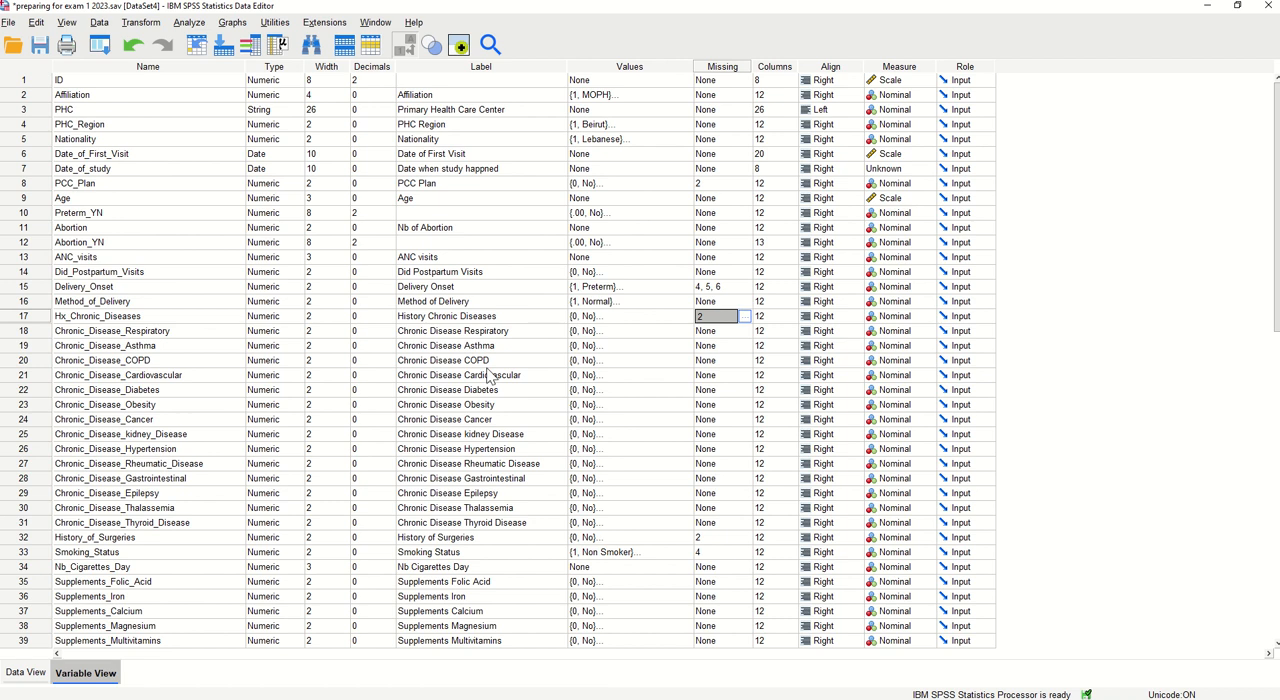
Review the Type, Label, Values and Missing attributes across all the variables
left_click(160, 389)
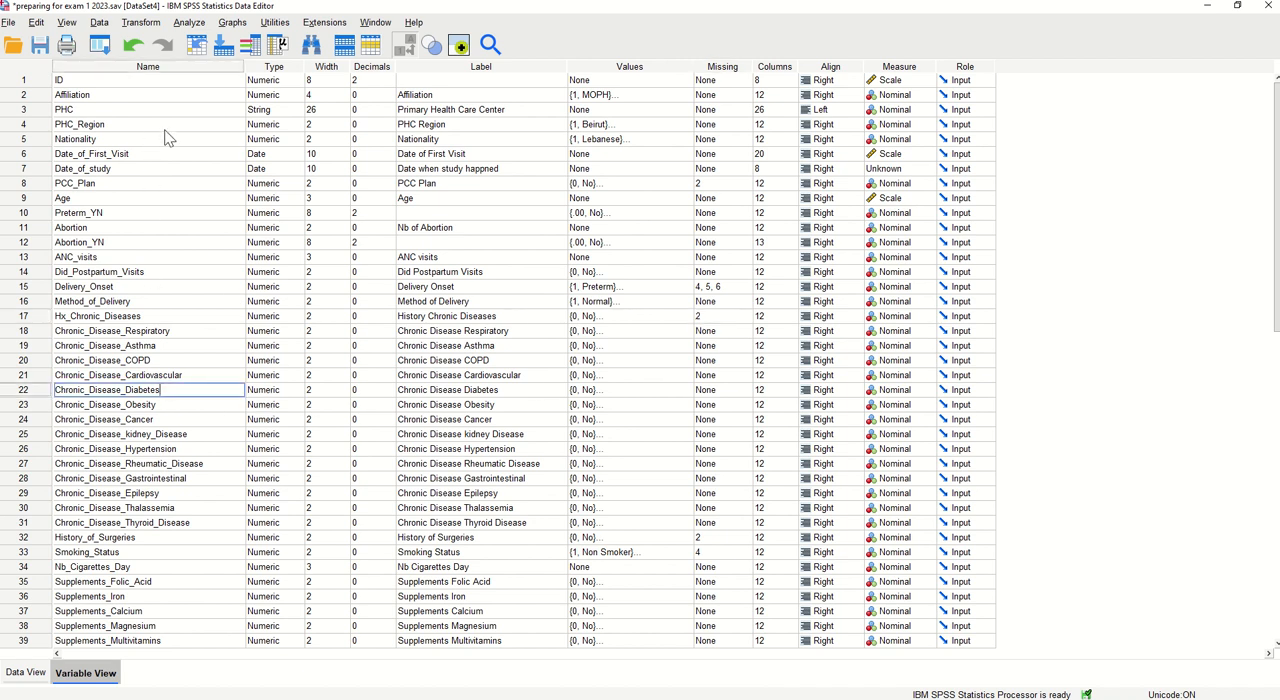
left_click(274, 67)
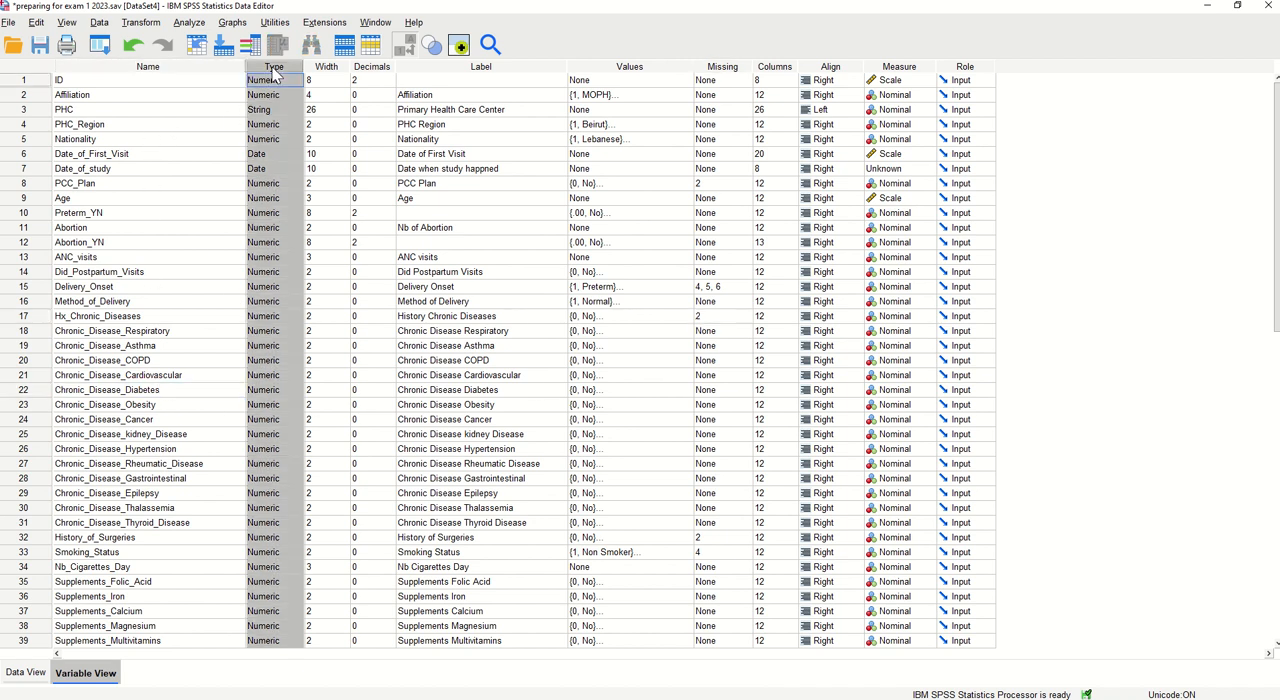
left_click(463, 67)
left_click(633, 67)
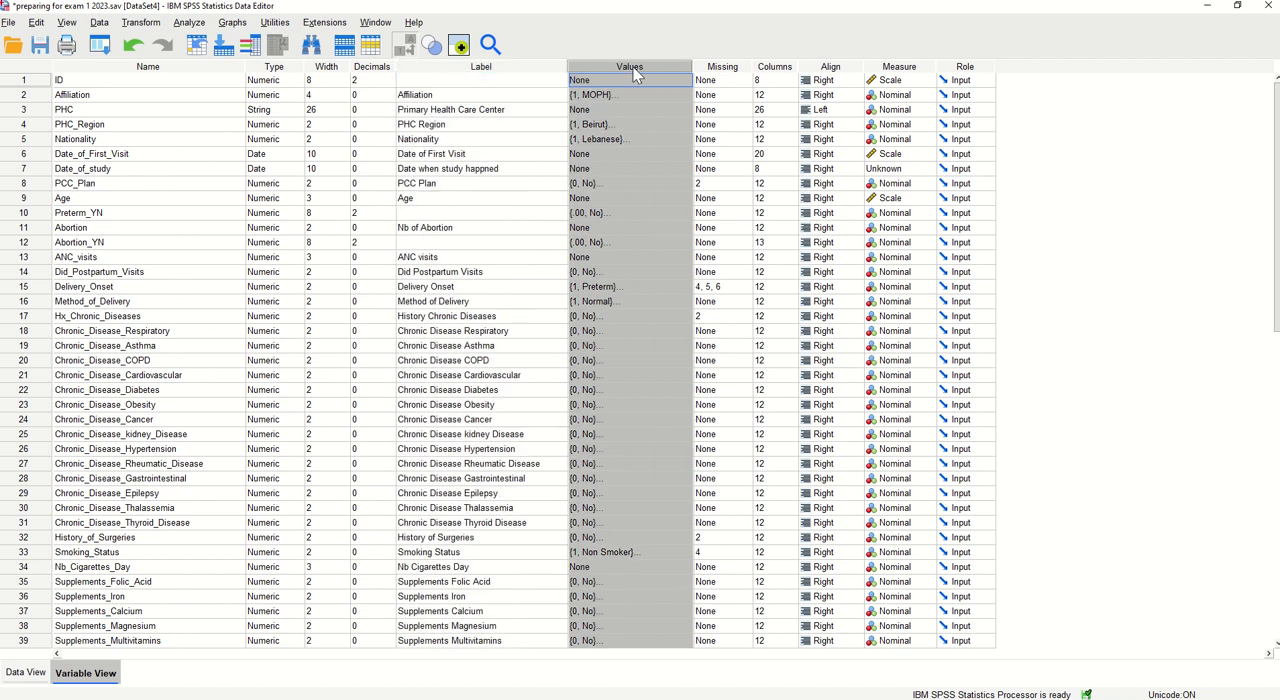
left_click(732, 67)
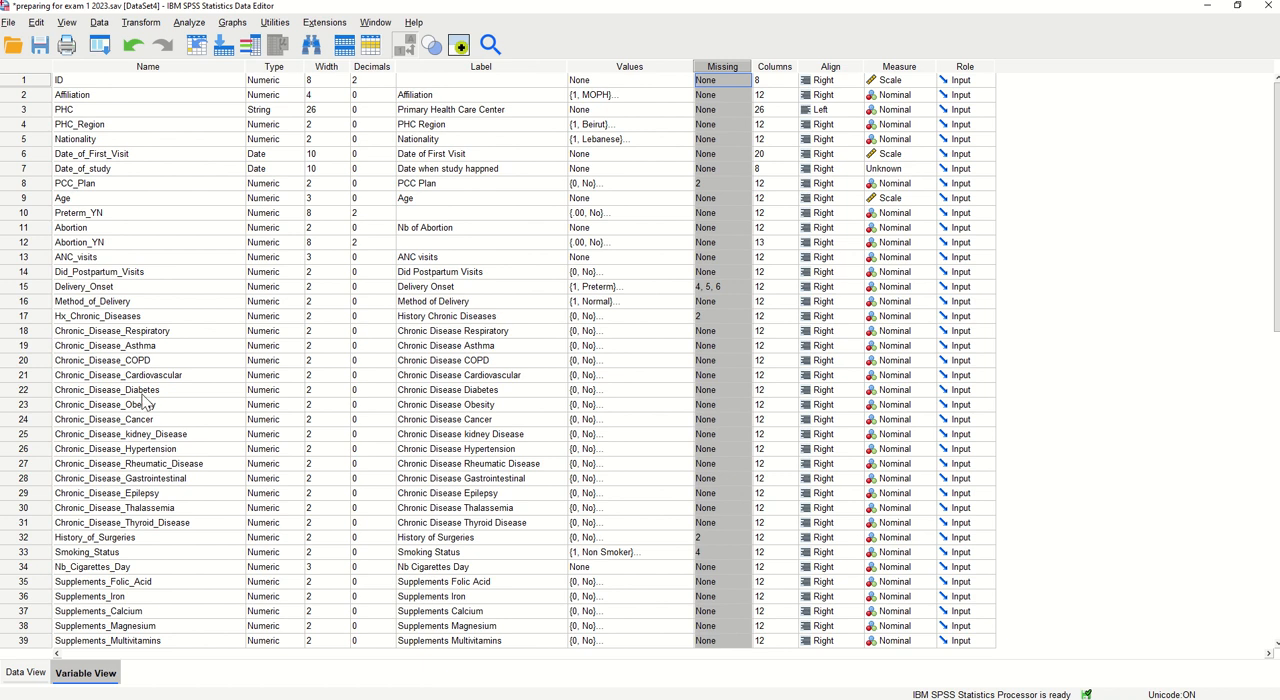
Rename the Chronic_Disease_COPD variable to COPD
left_click(128, 363)
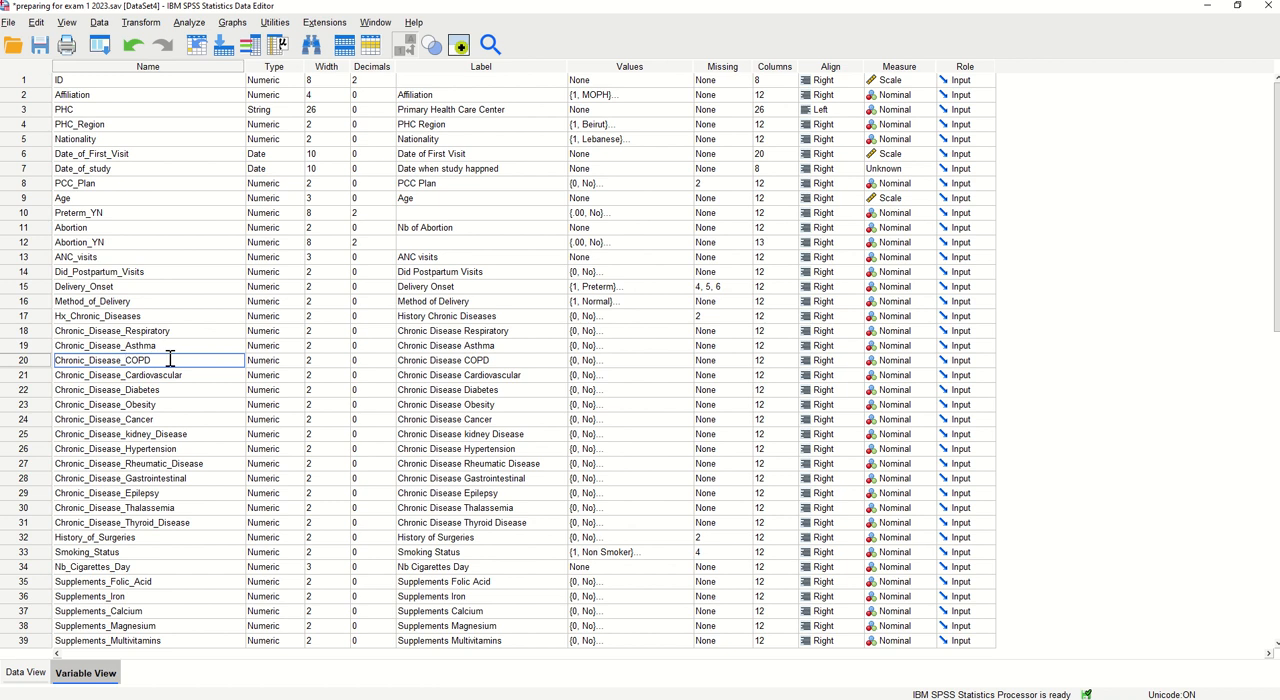
left_click_drag(128, 362, 4, 366)
key("BackSpace")
left_click(121, 391)
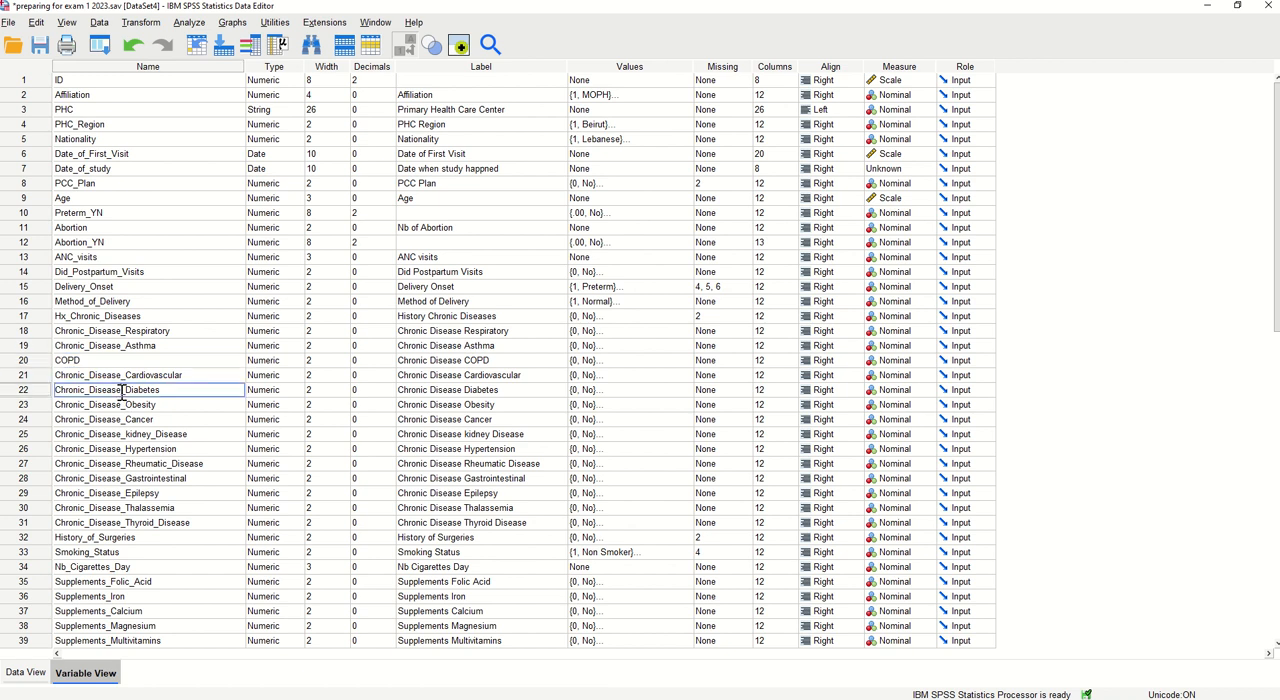
double_click(140, 360)
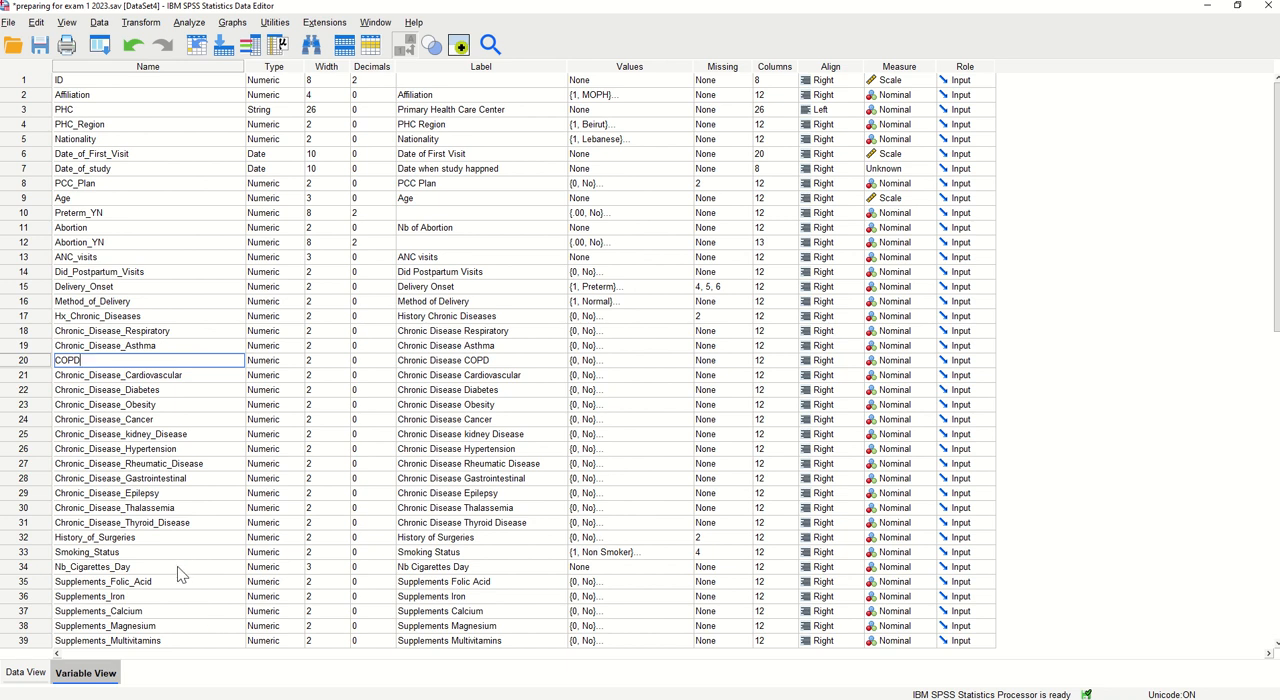
Show the data records and sort them by Affiliation, first in ascending and finally in descending order
left_click(26, 672)
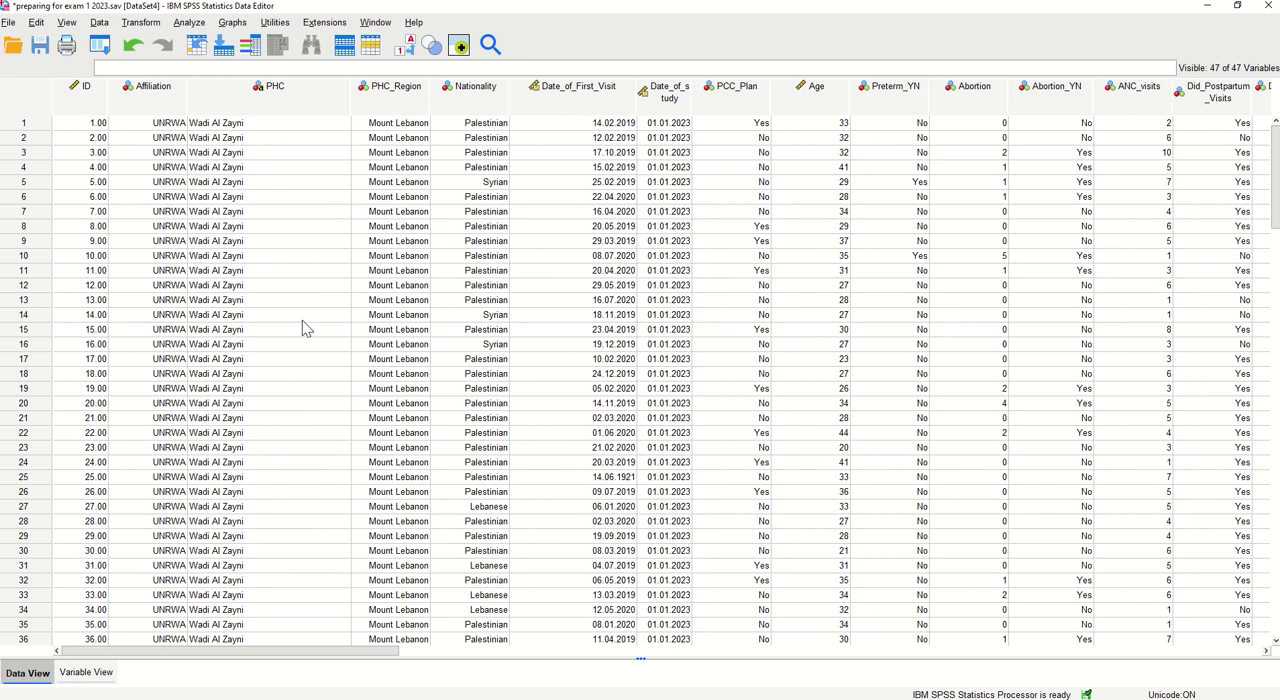
right_click(149, 101)
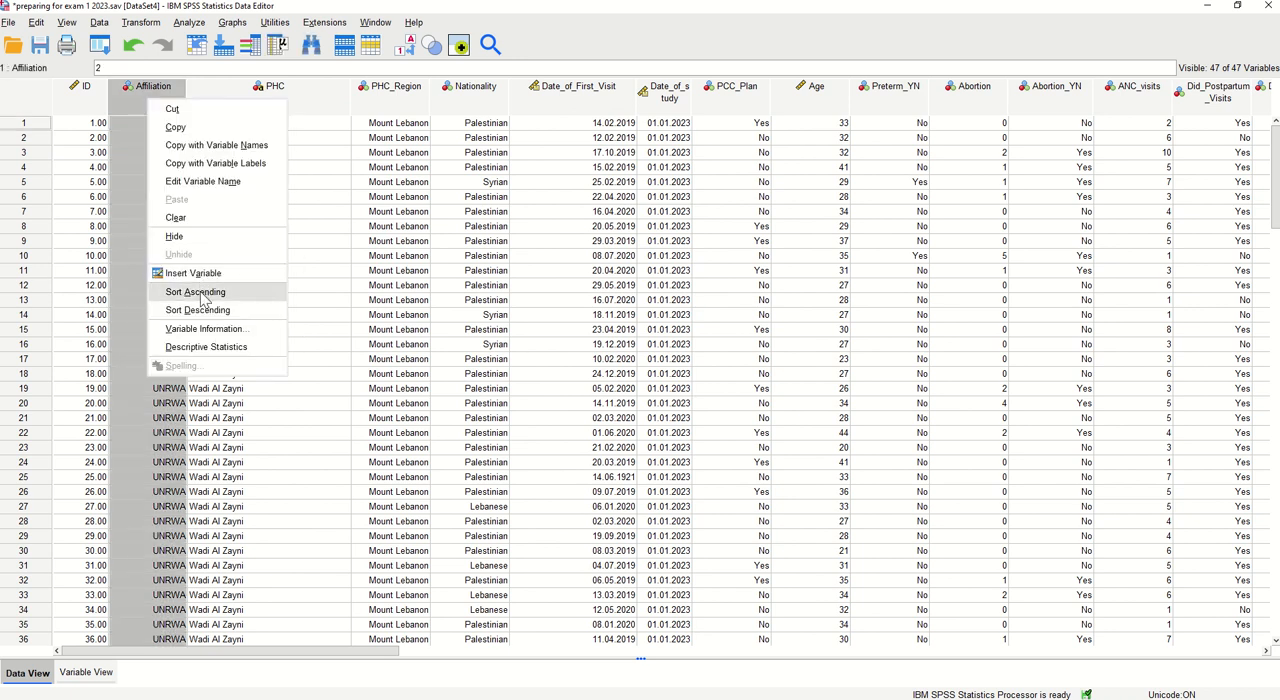
left_click(200, 292)
right_click(170, 102)
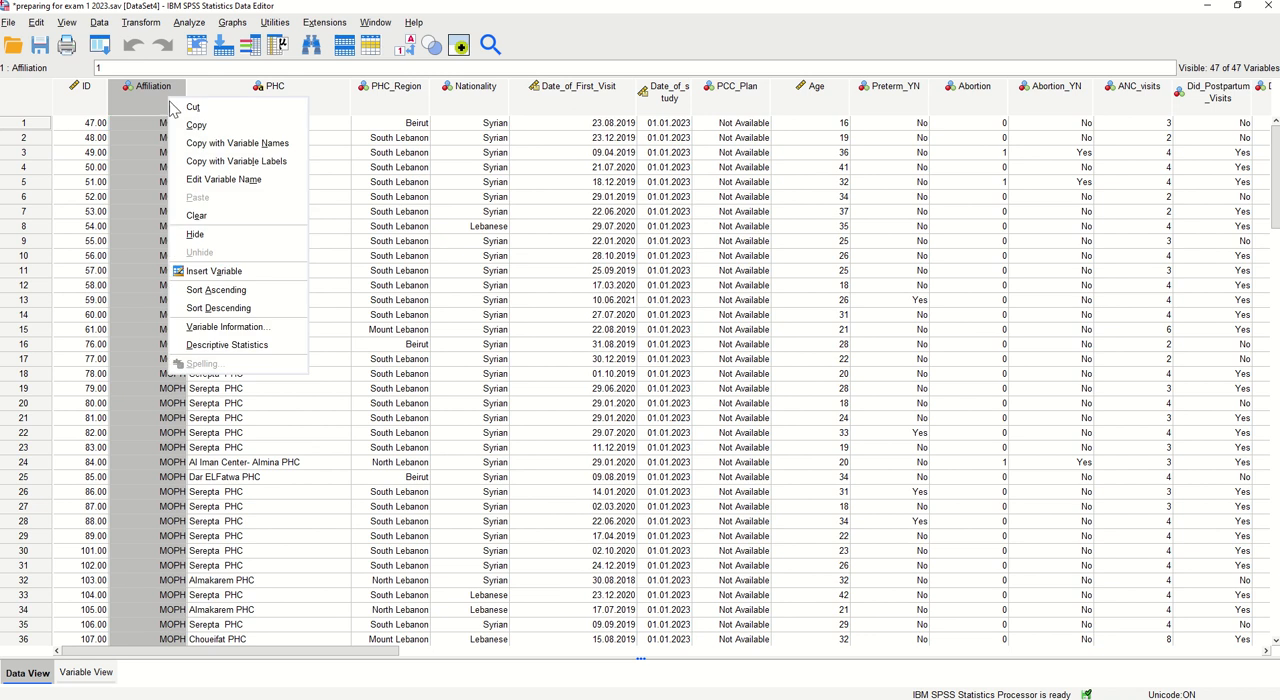
left_click(208, 292)
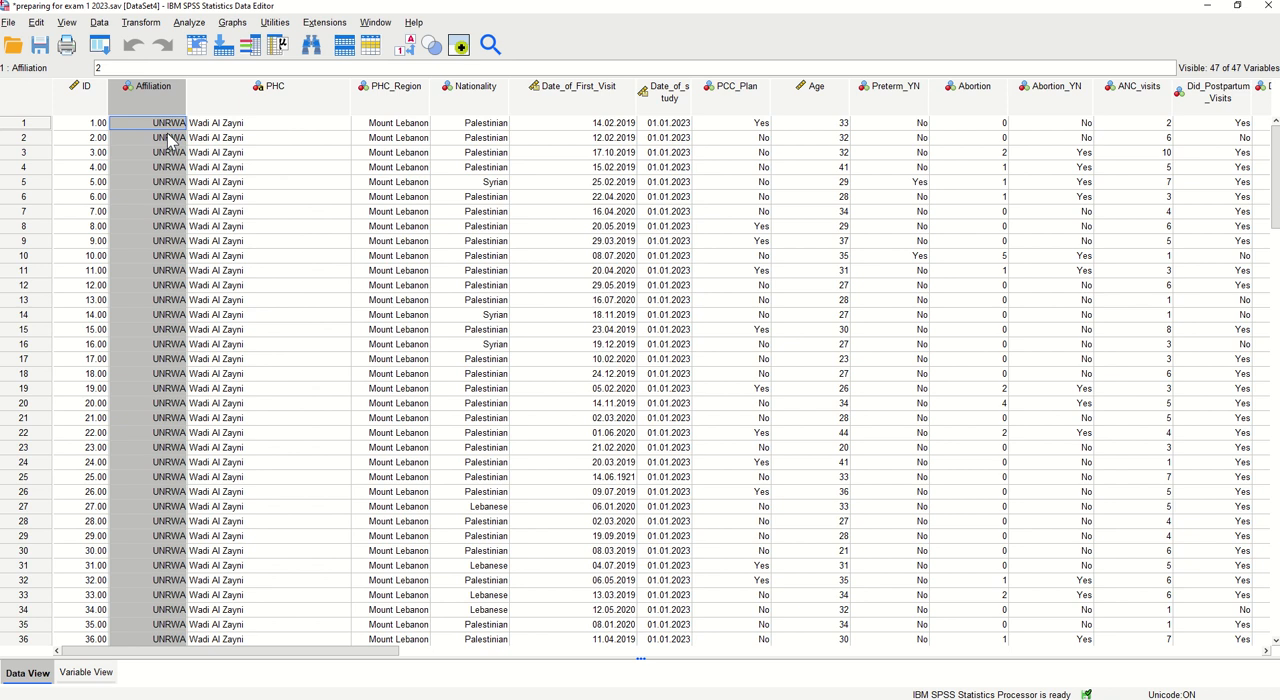
Sort the data records by PHC, first in ascending and finally in descending order
right_click(314, 108)
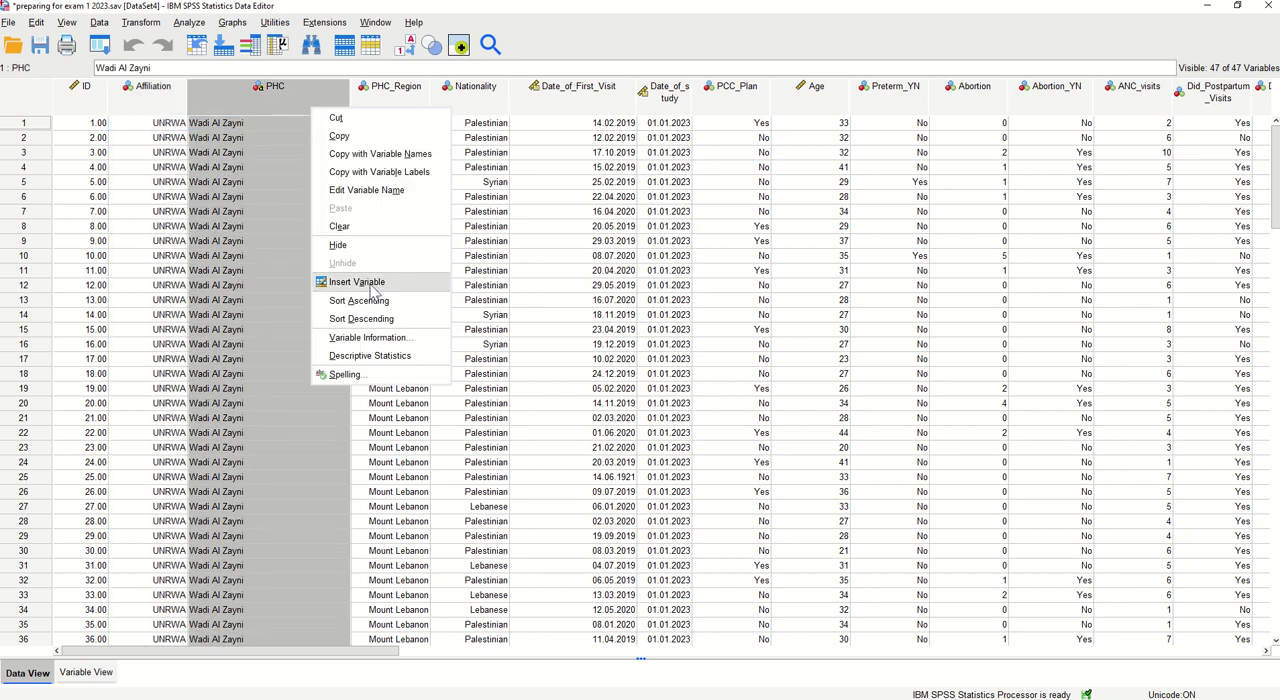
left_click(373, 301)
right_click(318, 96)
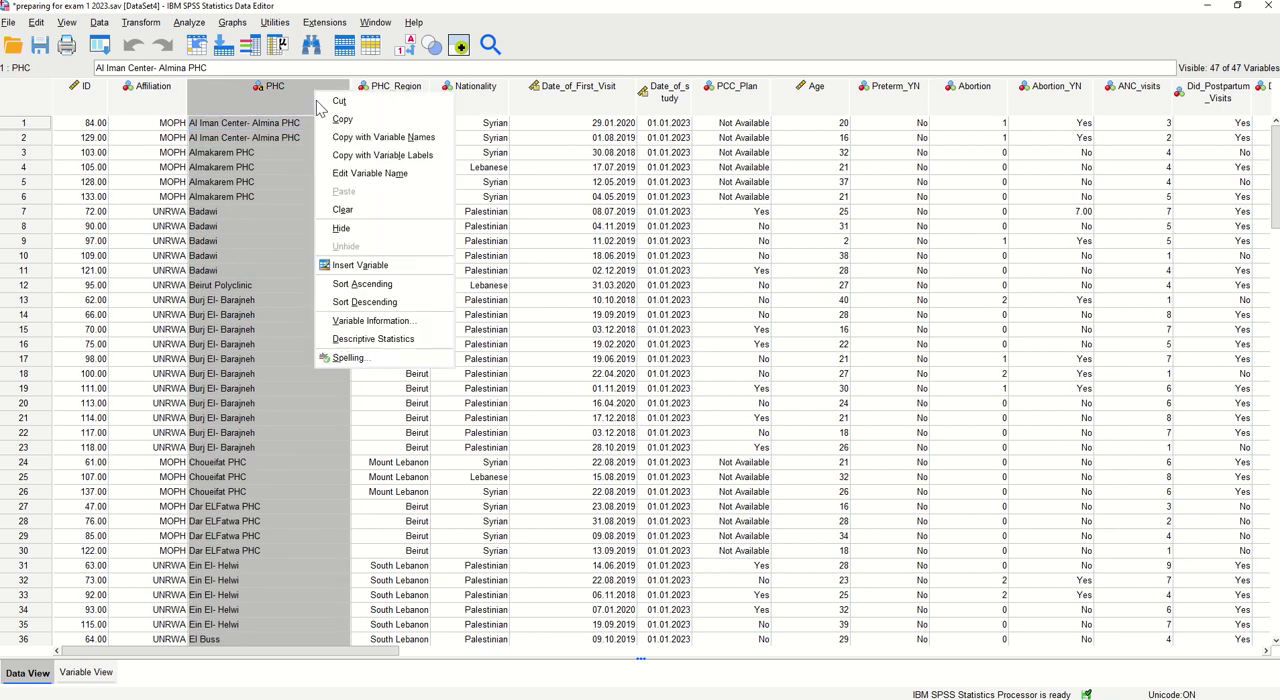
left_click(372, 298)
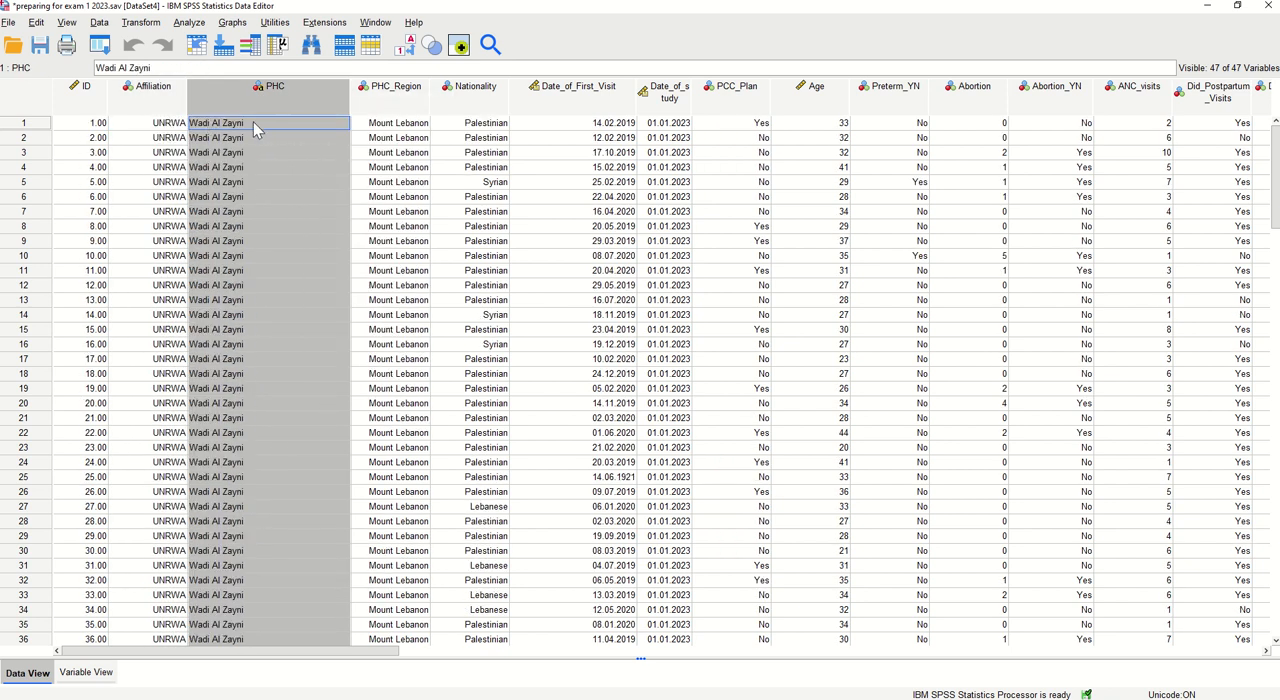
Sort the data records by PHC_Region, first in ascending and finally in descending order
left_click(408, 113)
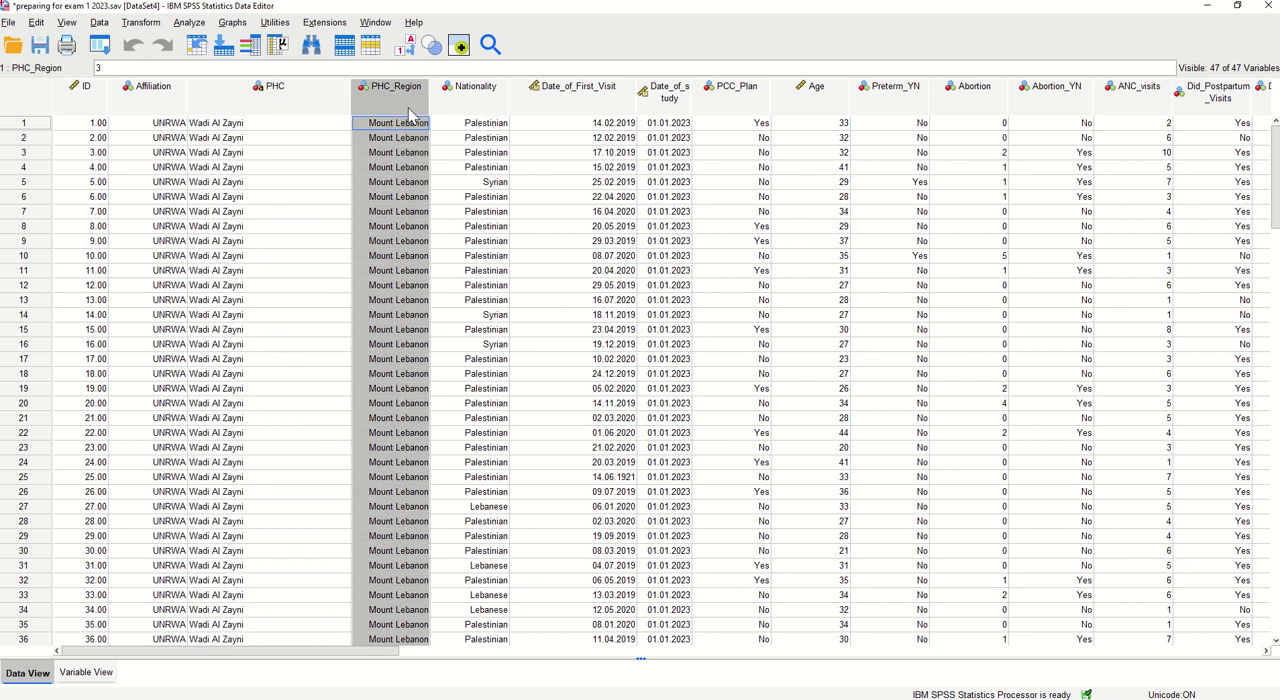
right_click(408, 113)
left_click(462, 300)
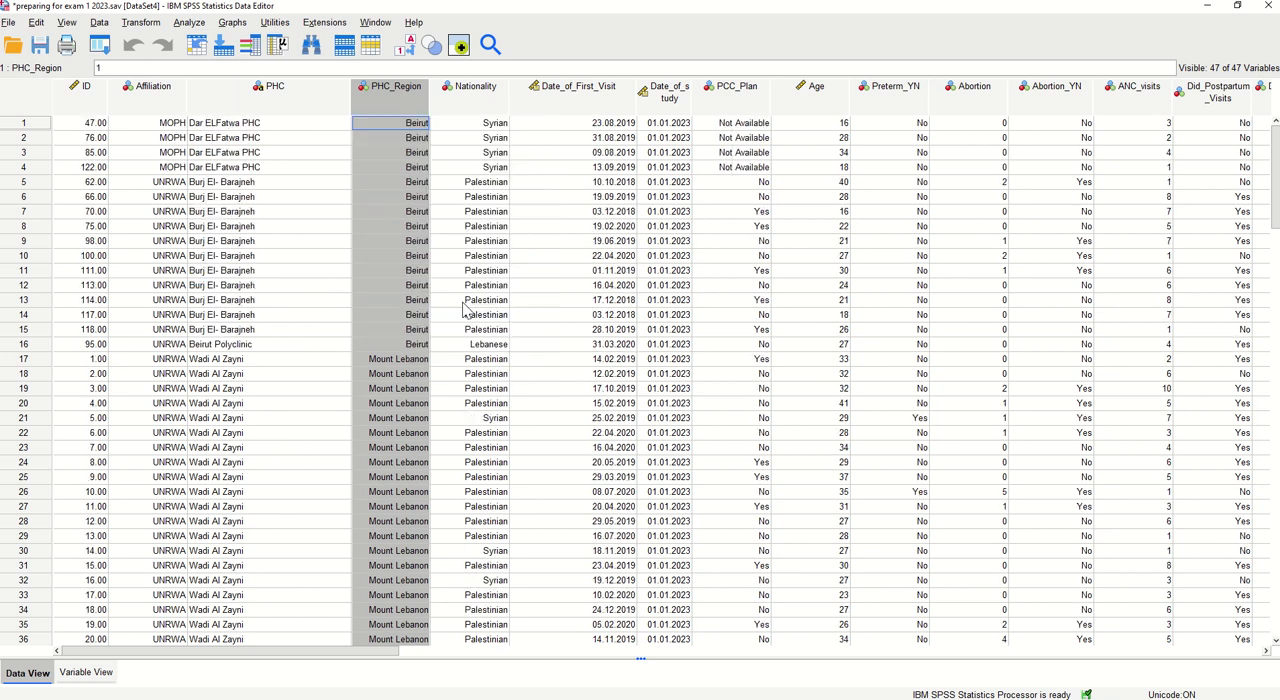
right_click(403, 110)
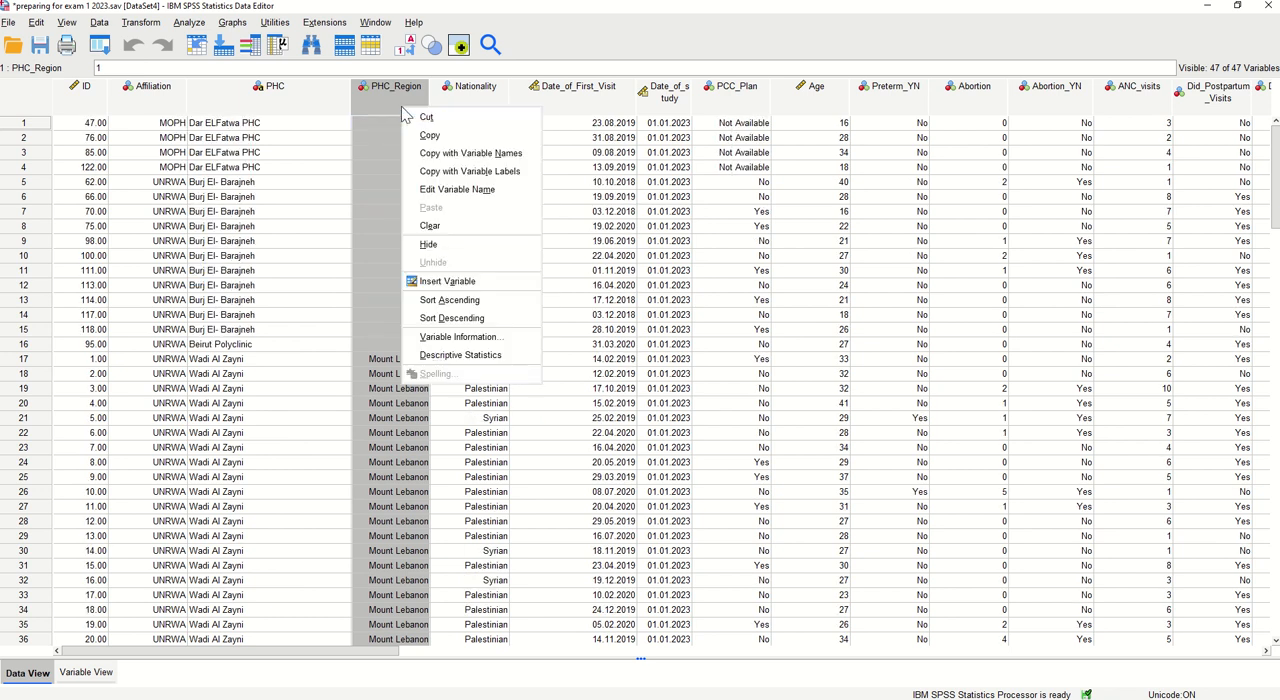
left_click(434, 318)
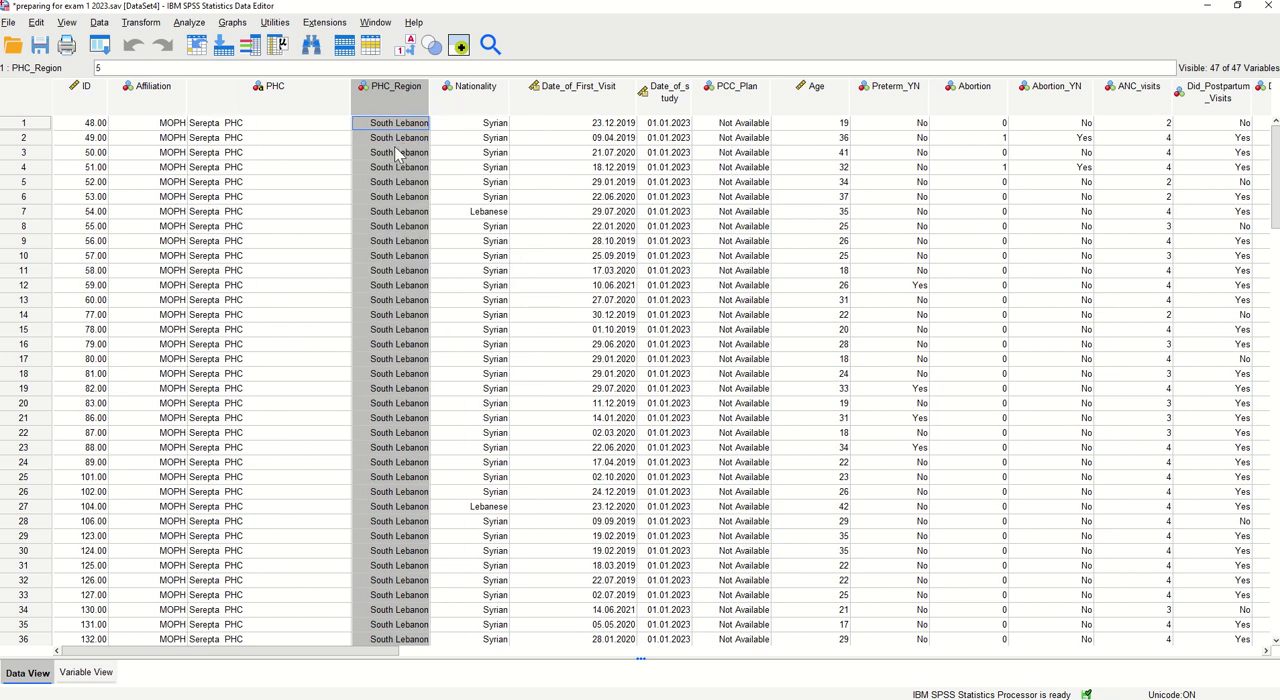
Sort the data records by Nationality, first in ascending and finally in descending order
left_click(468, 104)
right_click(466, 100)
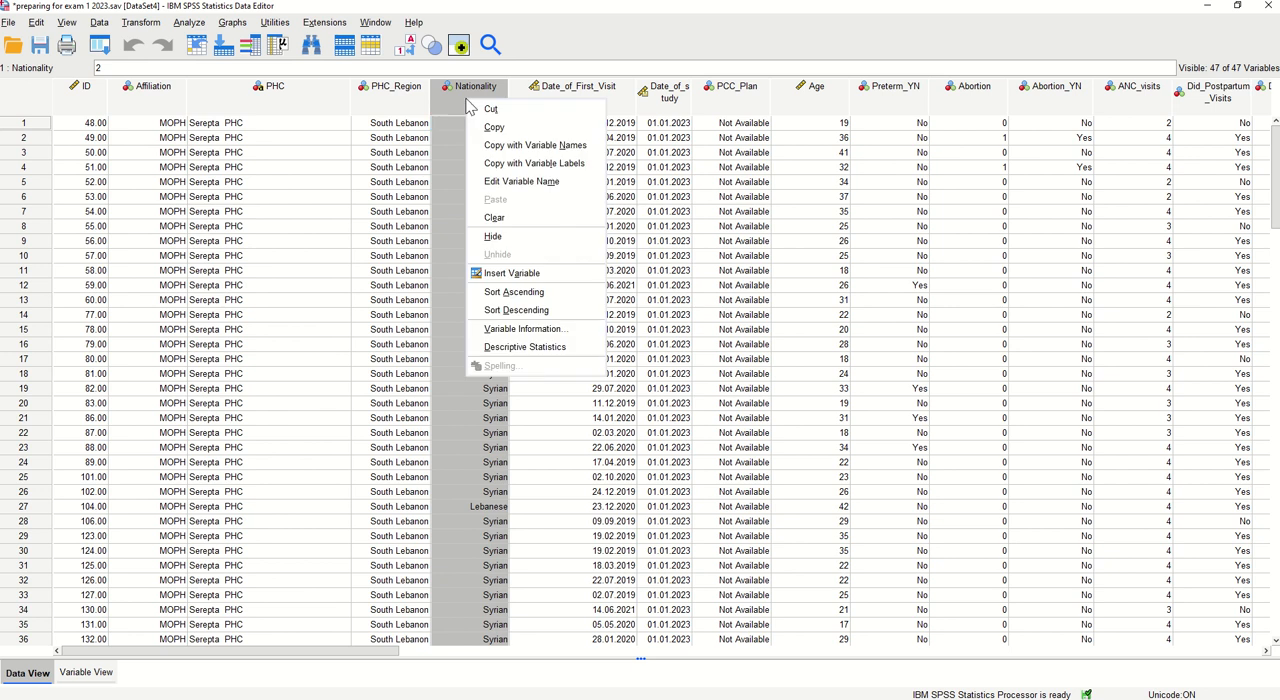
left_click(525, 292)
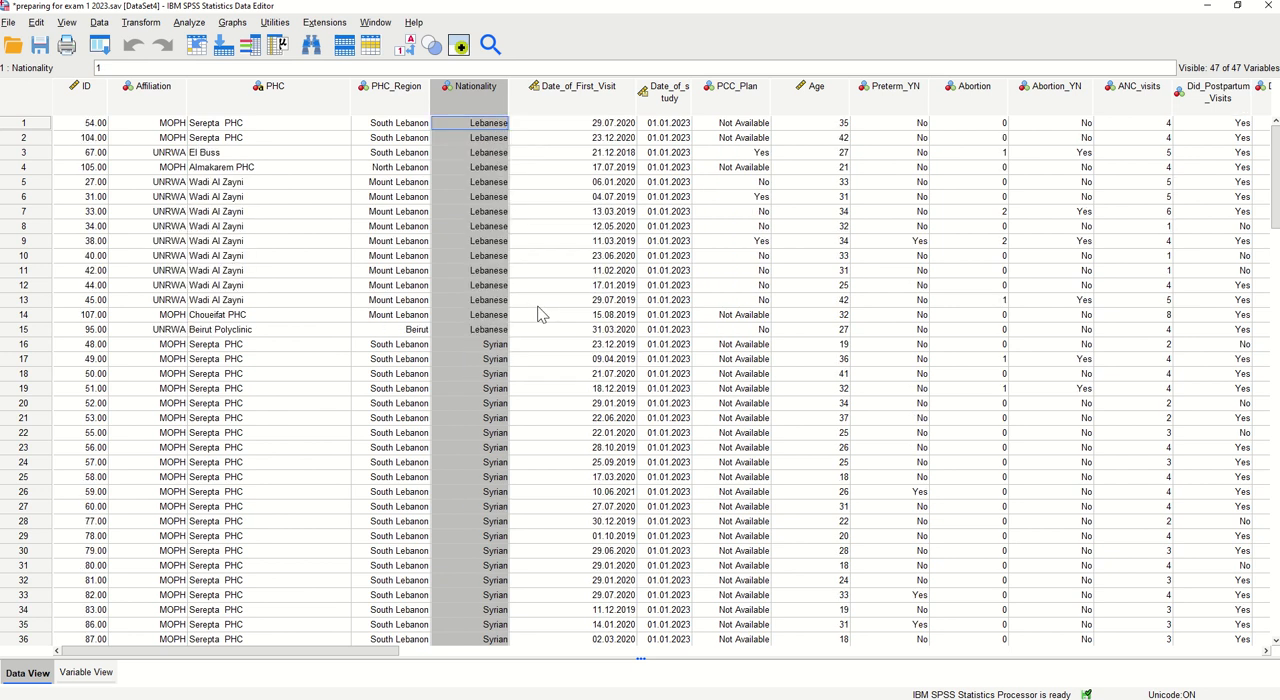
right_click(485, 107)
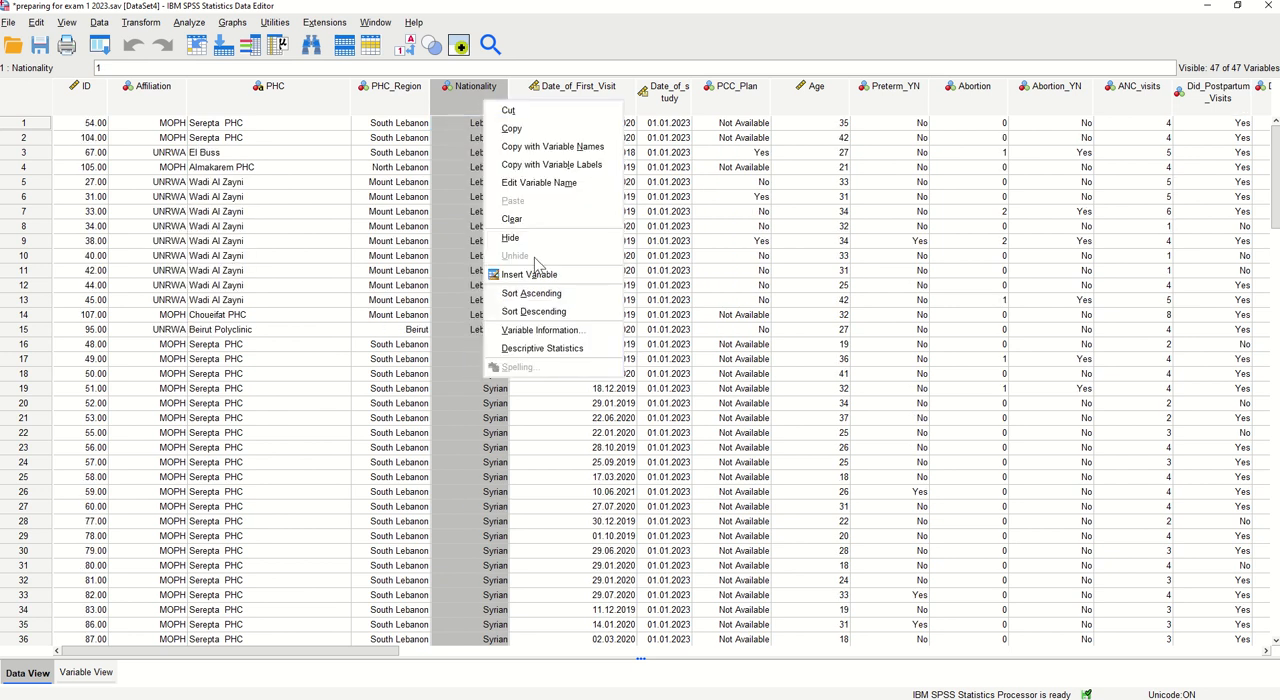
left_click(538, 314)
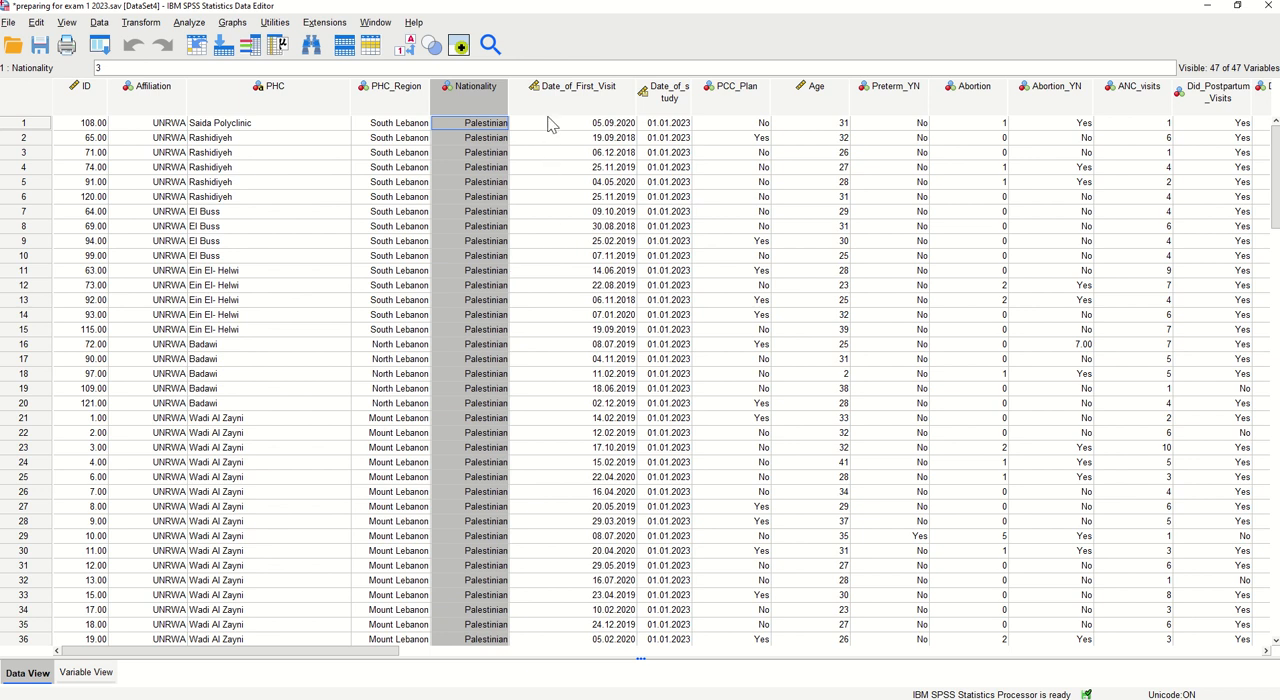
Sort the data records by Date_of_First_Visit in ascending order and correct the first record's visit date to 14.06.2021
left_click(578, 110)
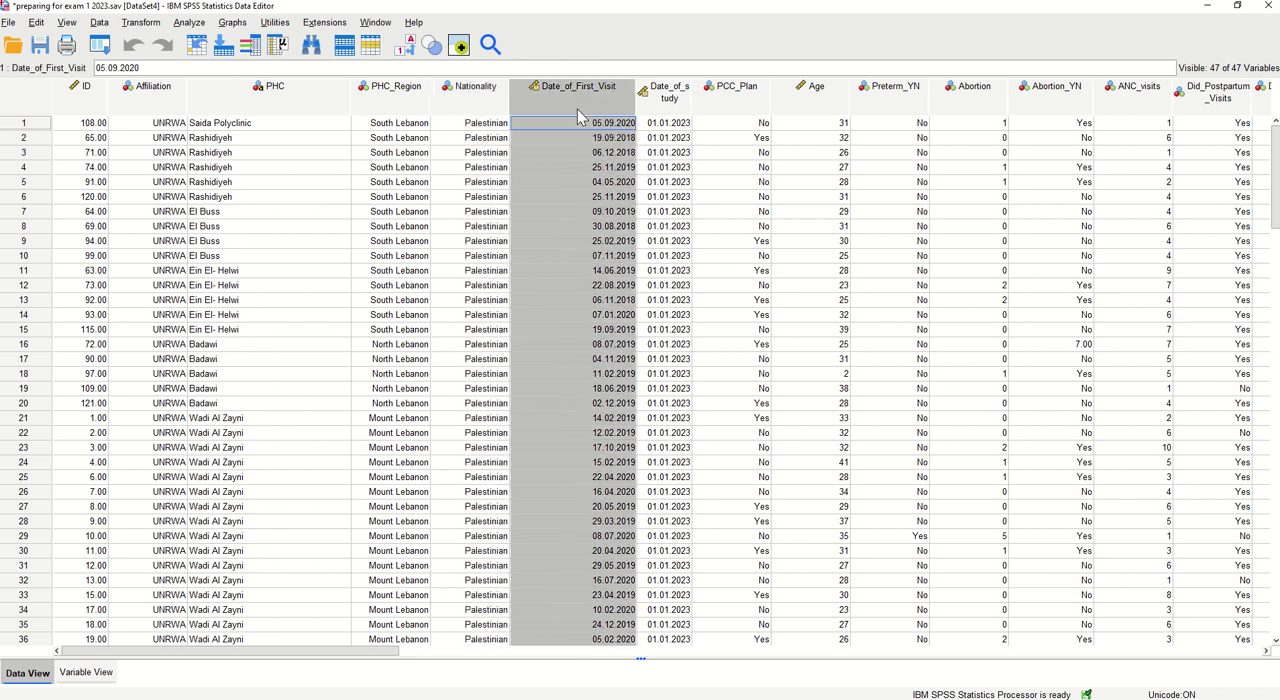
right_click(580, 104)
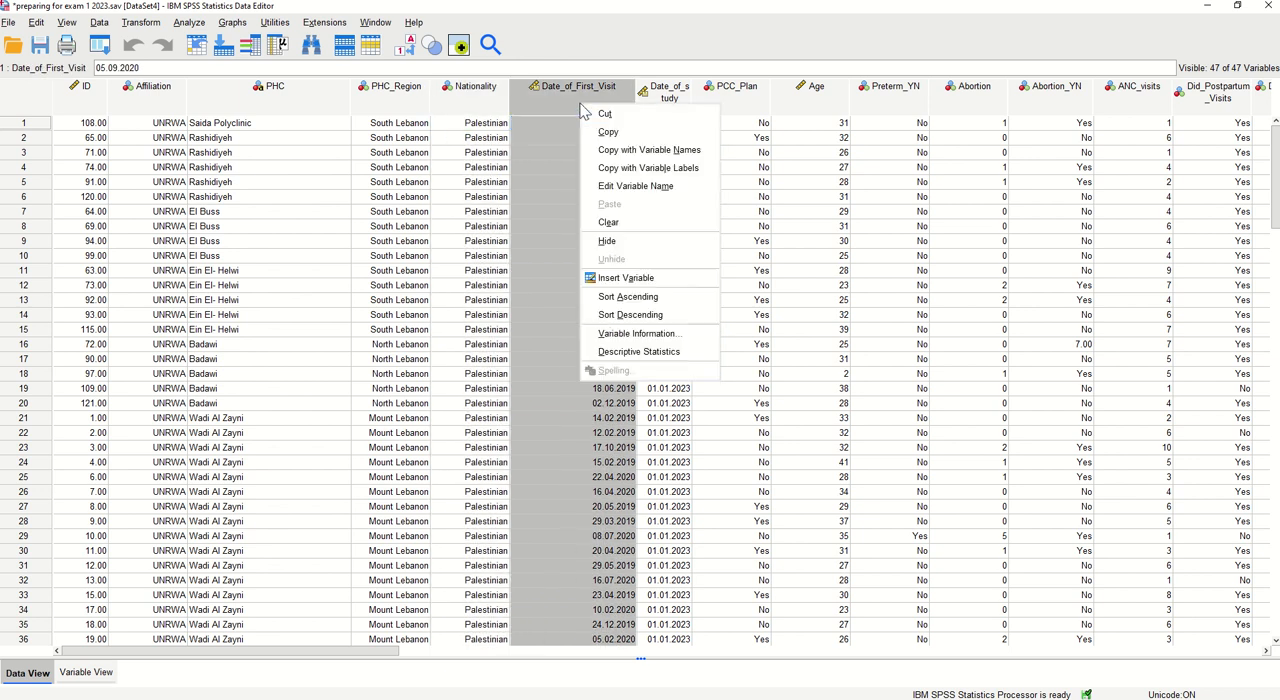
left_click(658, 312)
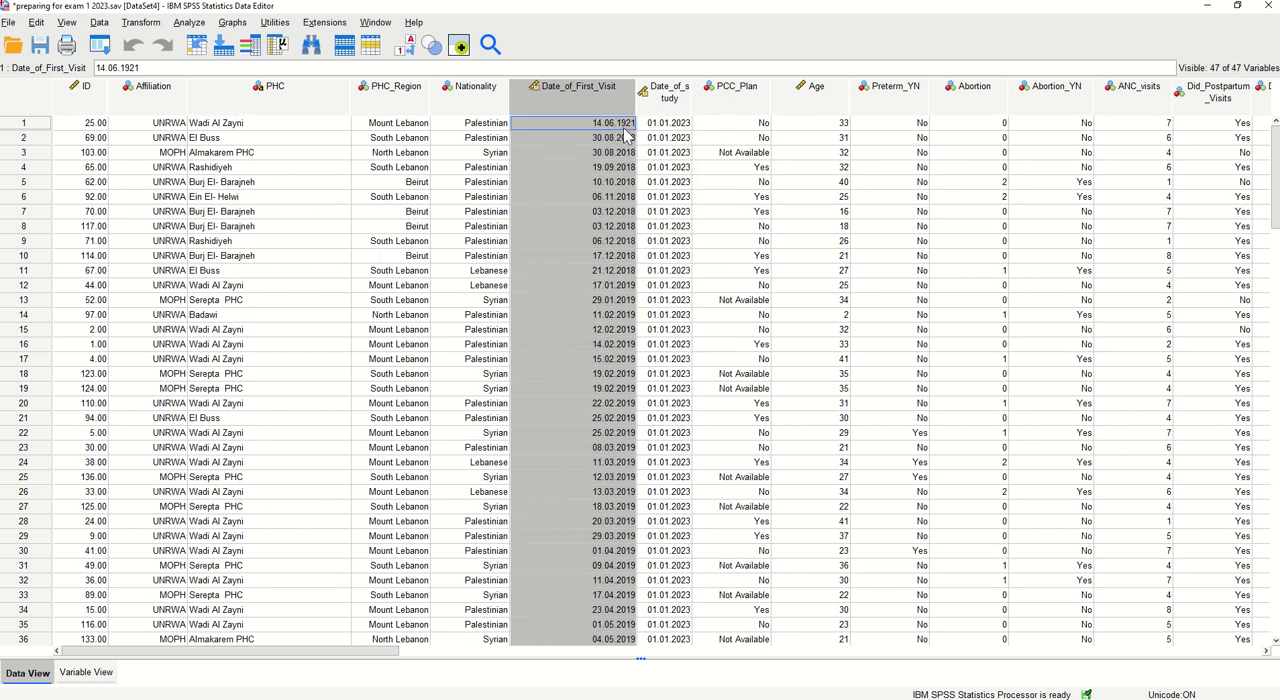
left_click(628, 127)
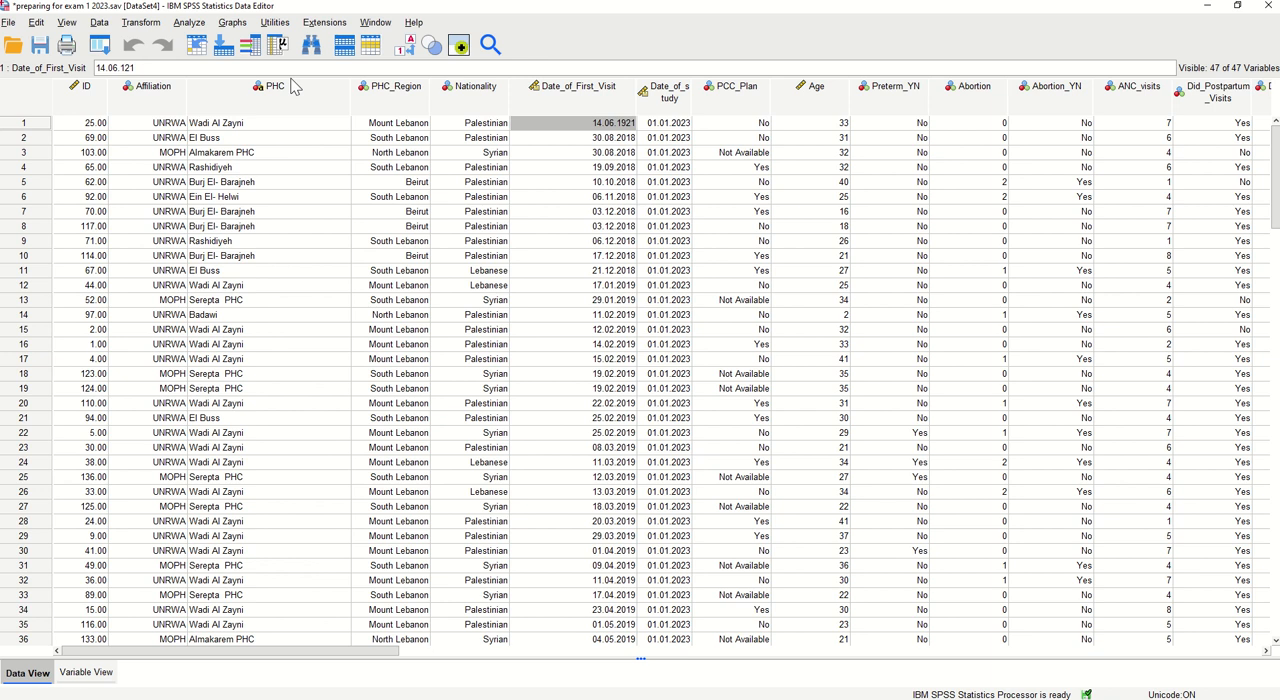
key("BackSpace")
type("20")
key("Return")
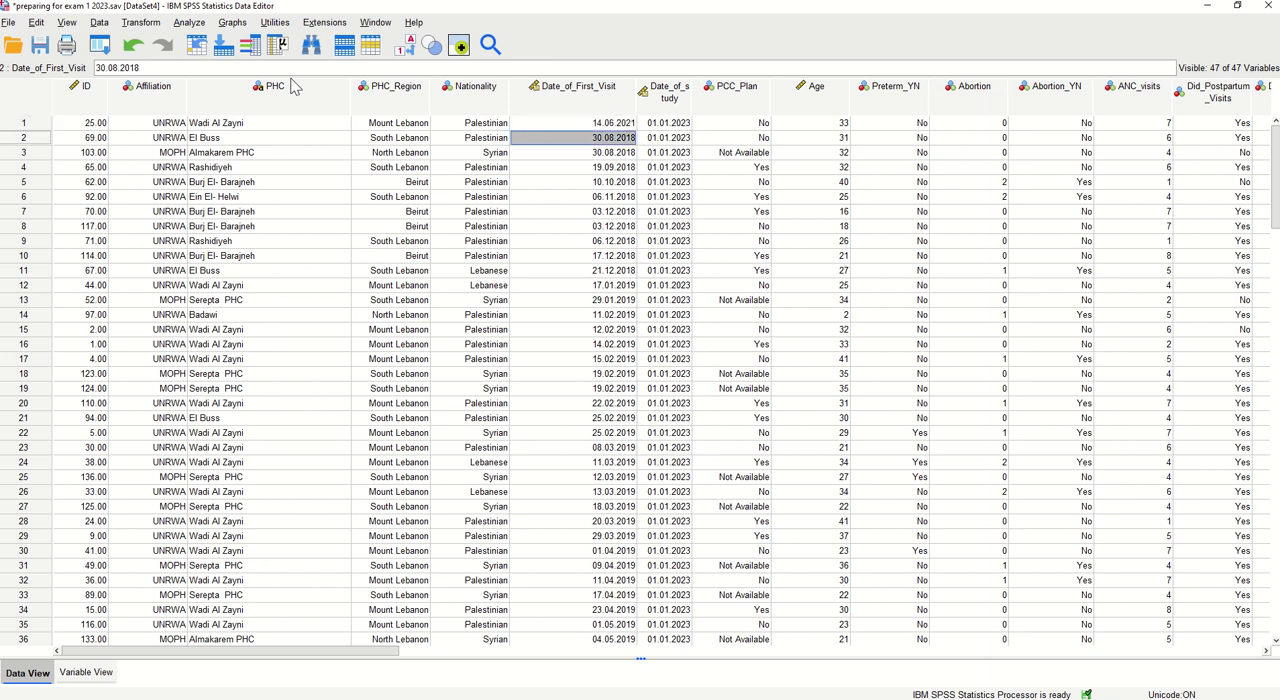
Sort the data records by Date_of_First_Visit in descending order and widen the Date_of_study column to fit its name on one line
right_click(610, 102)
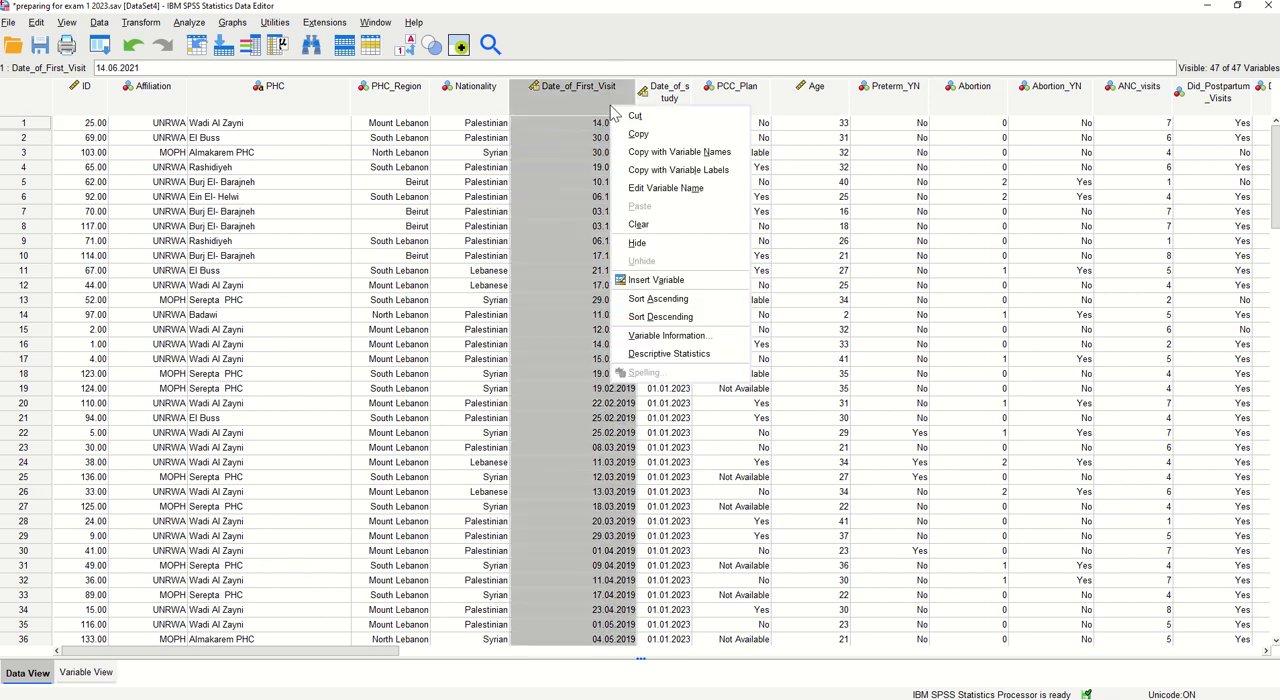
left_click(660, 317)
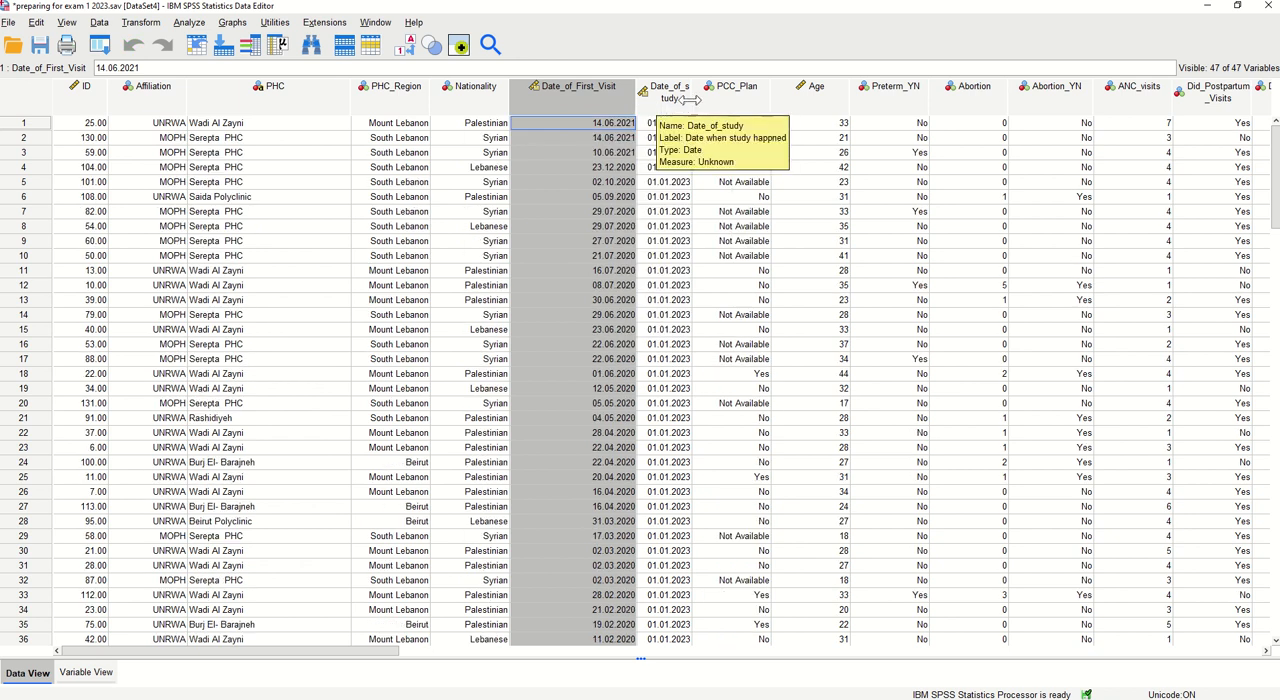
left_click_drag(692, 98, 727, 98)
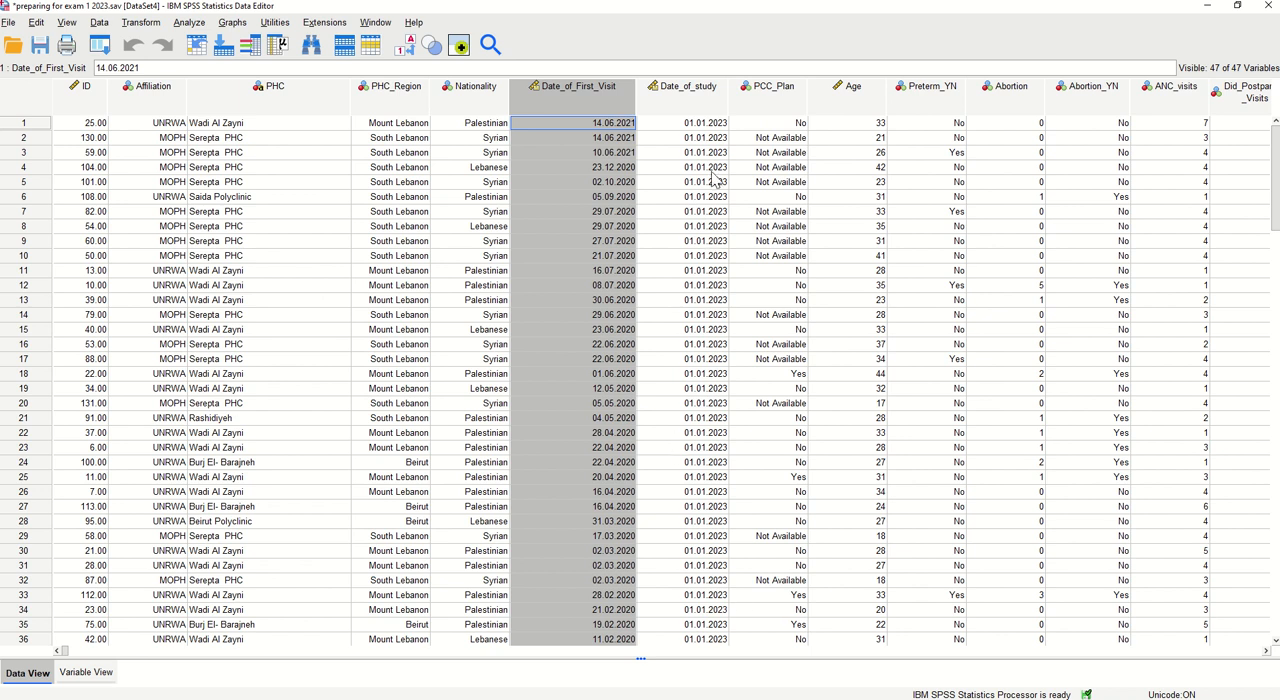
Sort the data records by PCC_Plan, first in ascending and finally in descending order
right_click(785, 103)
left_click(860, 294)
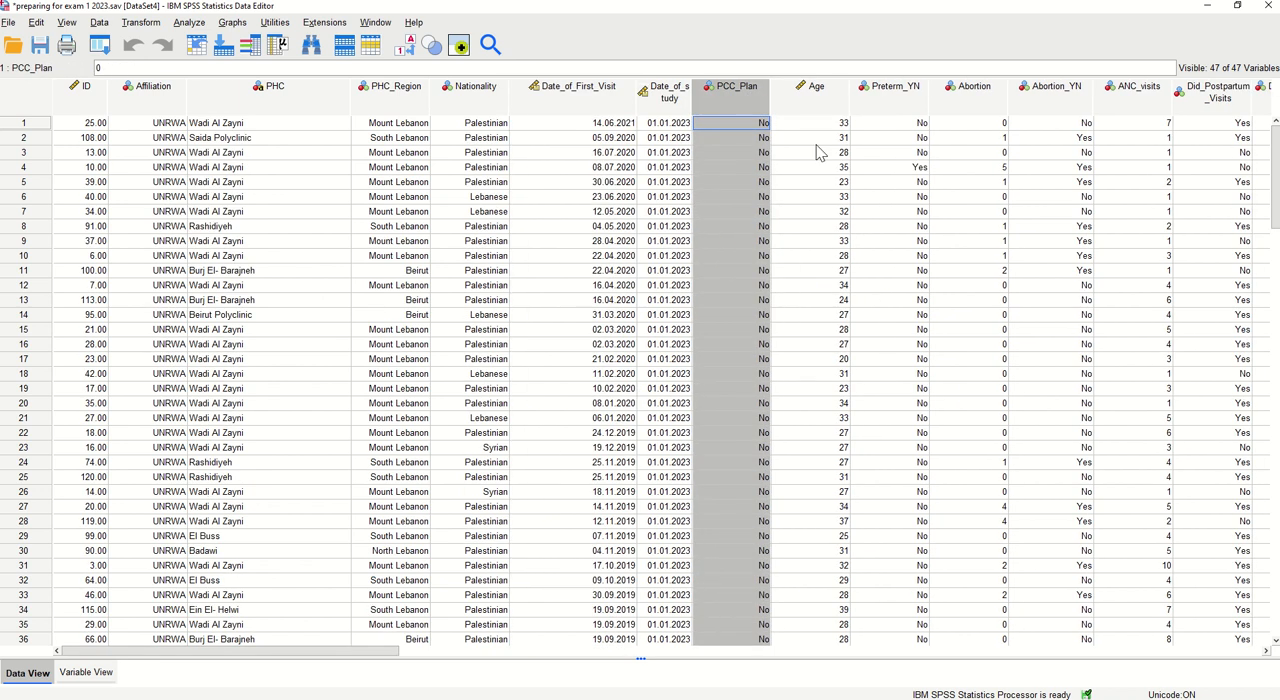
right_click(766, 104)
left_click(808, 312)
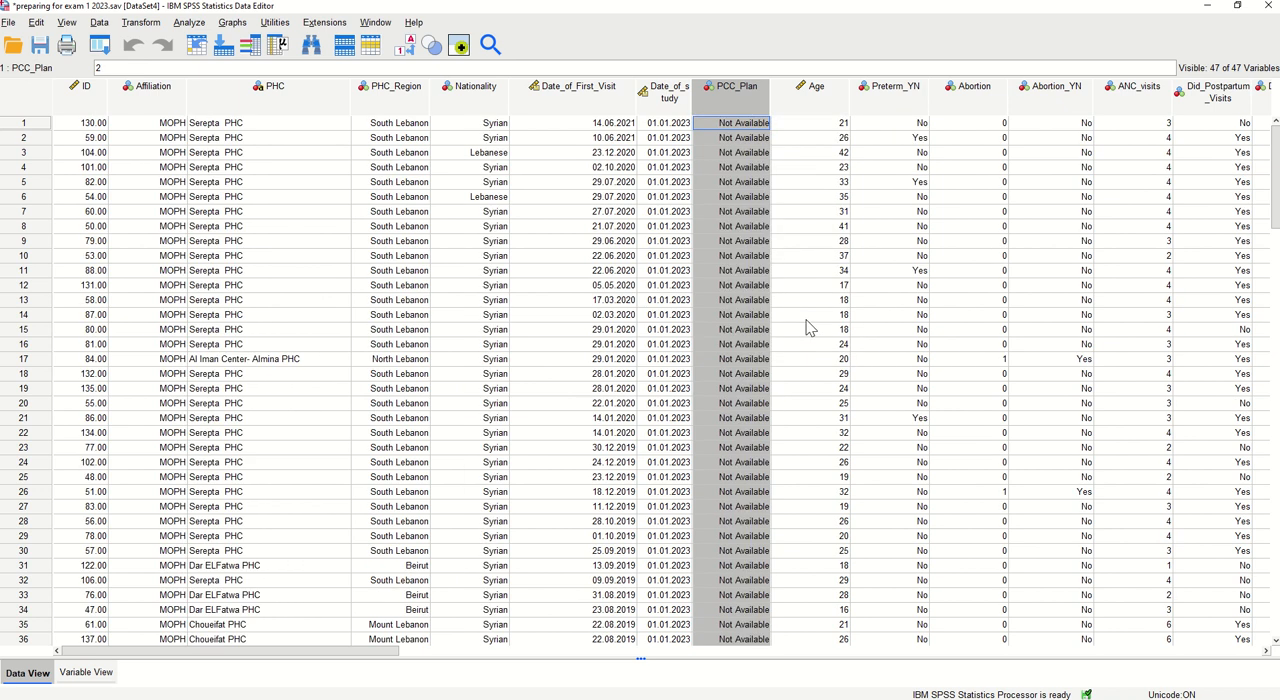
Sort the data records by Age in ascending order and correct the first record's Age to 20
right_click(810, 105)
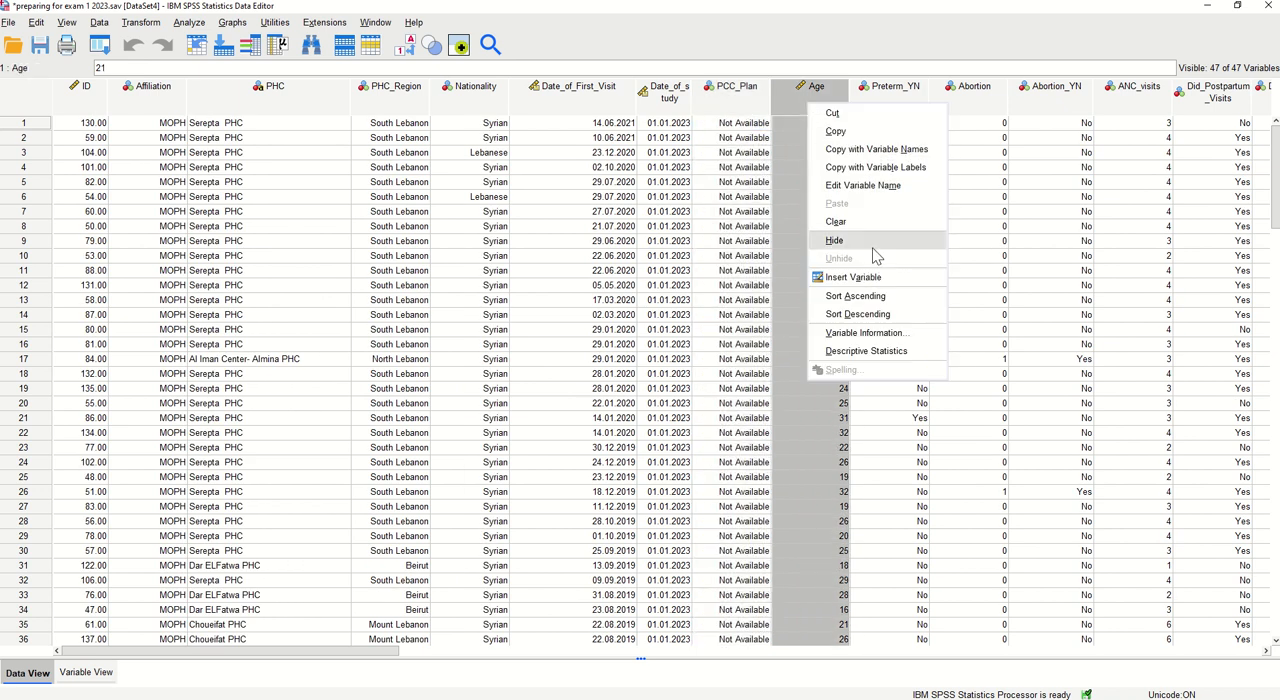
left_click(877, 296)
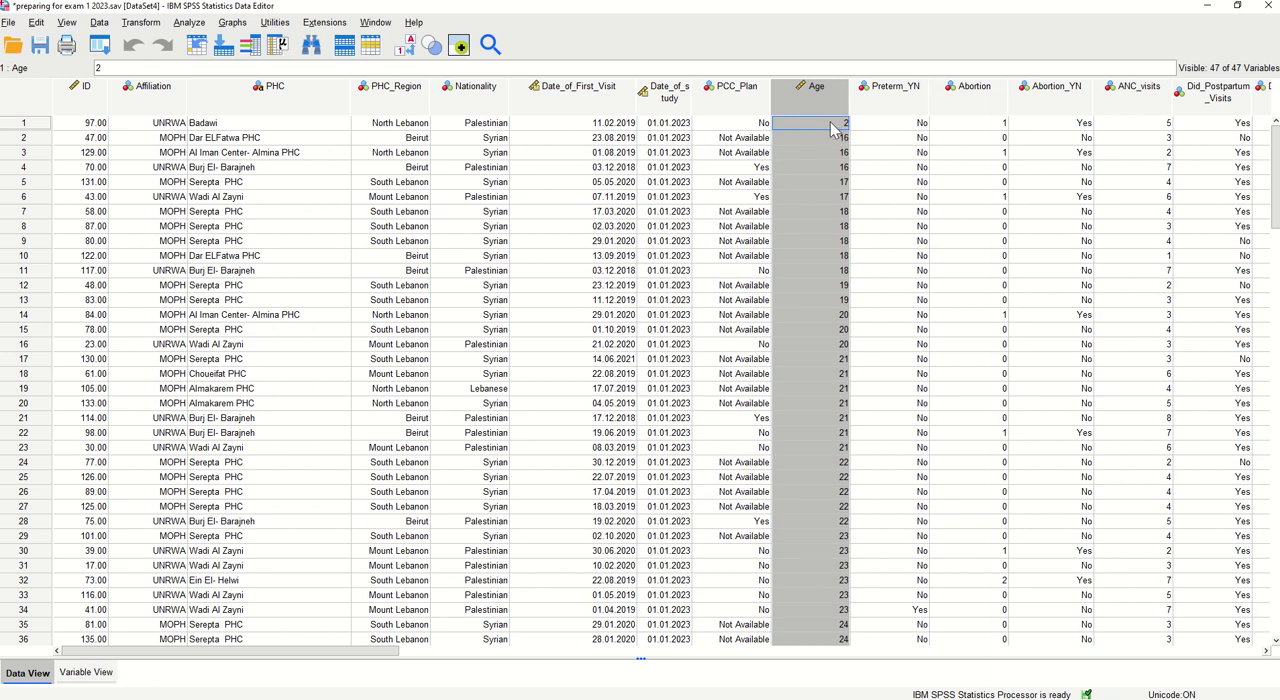
left_click(830, 124)
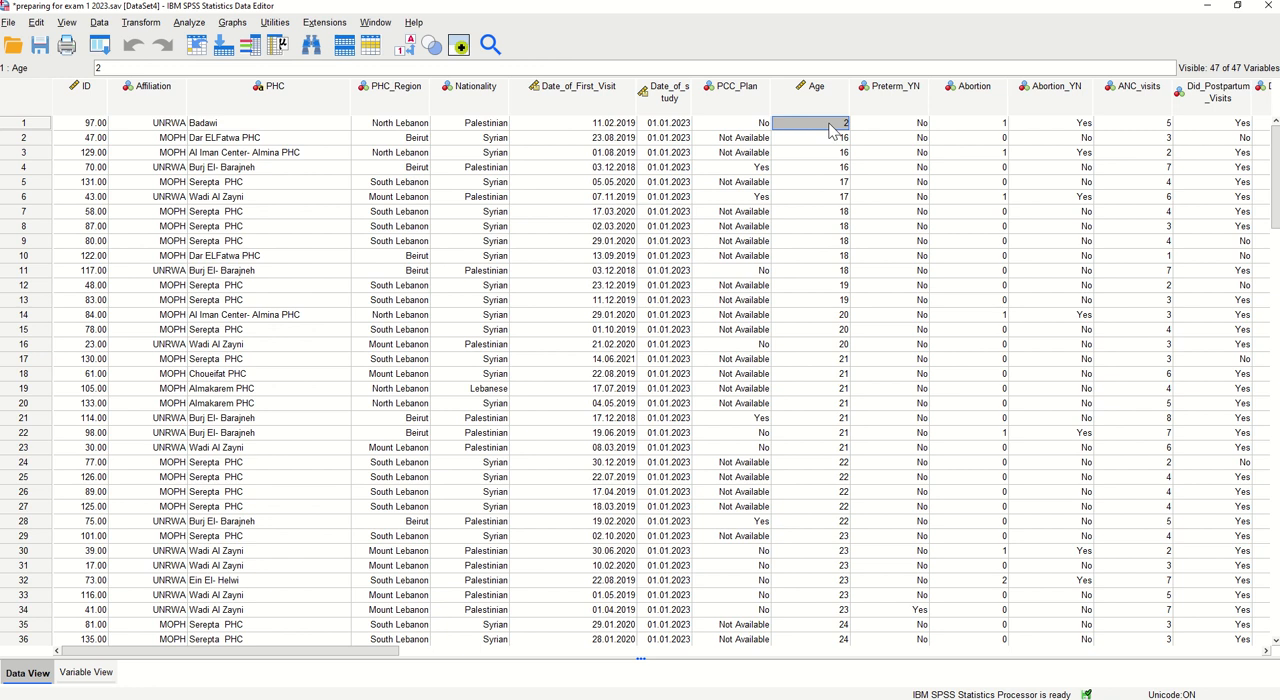
double_click(830, 124)
type("0")
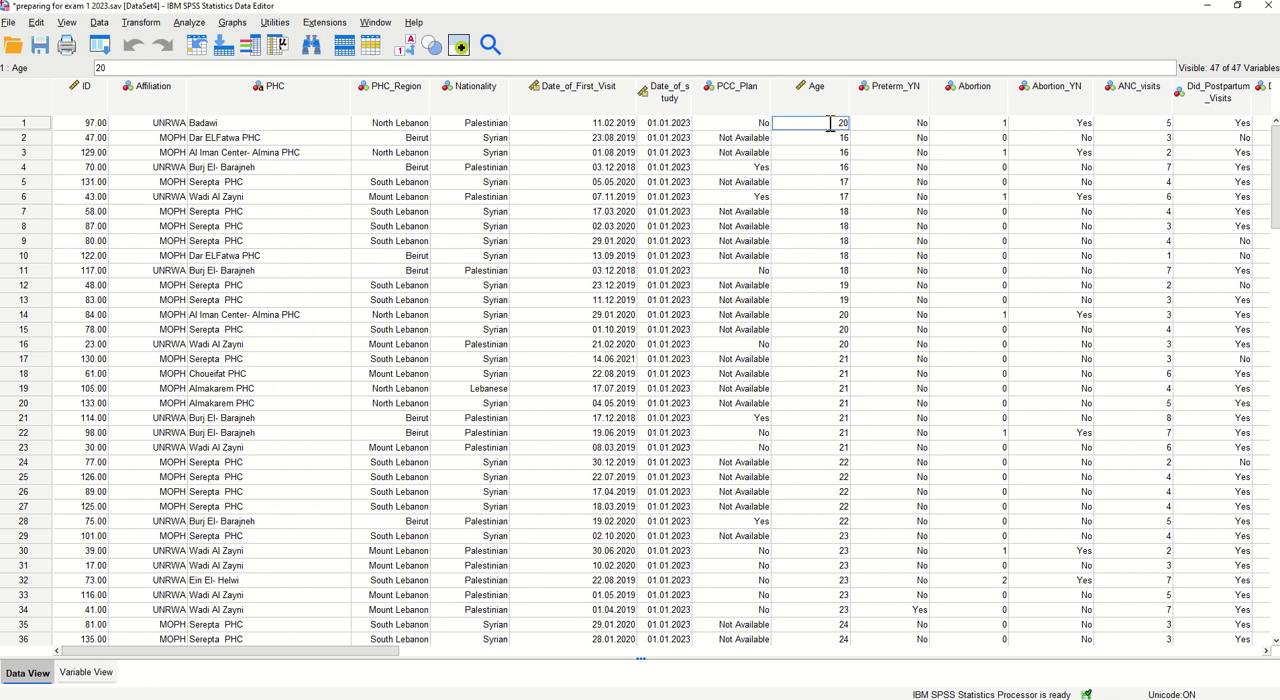
key("Return")
Sort the data records by Age in descending order, followed by a sort on Preterm_YN in ascending order
right_click(824, 108)
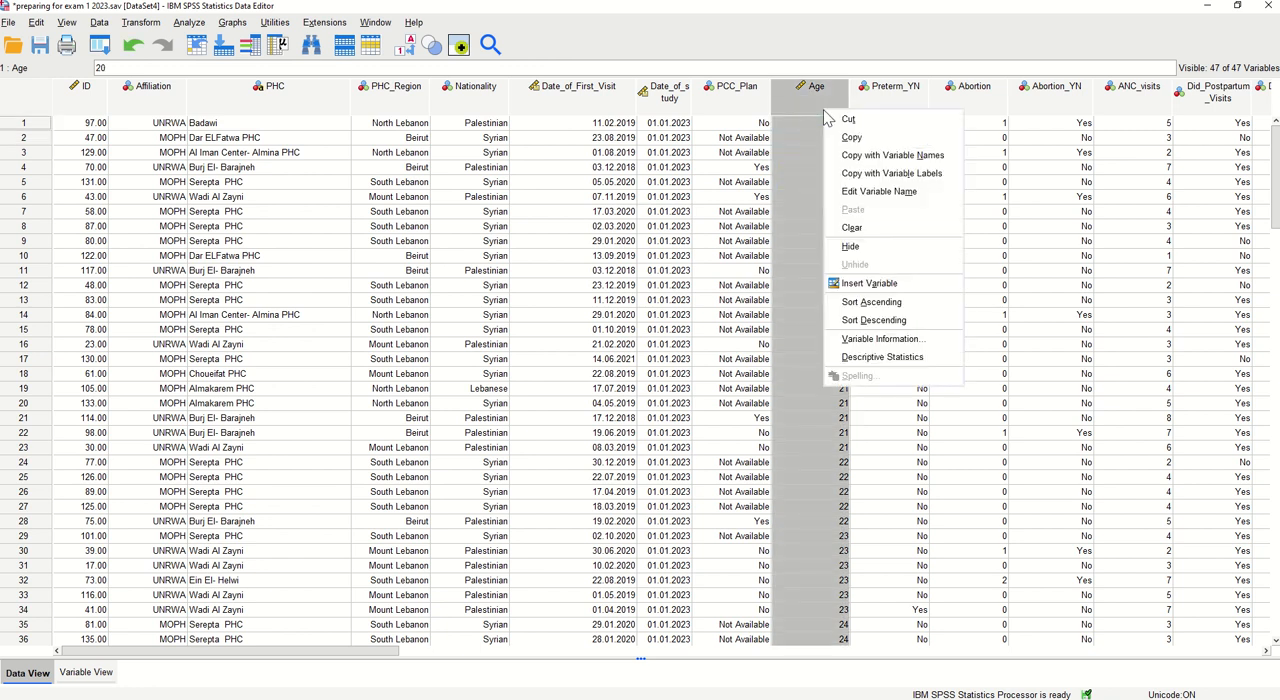
left_click(855, 330)
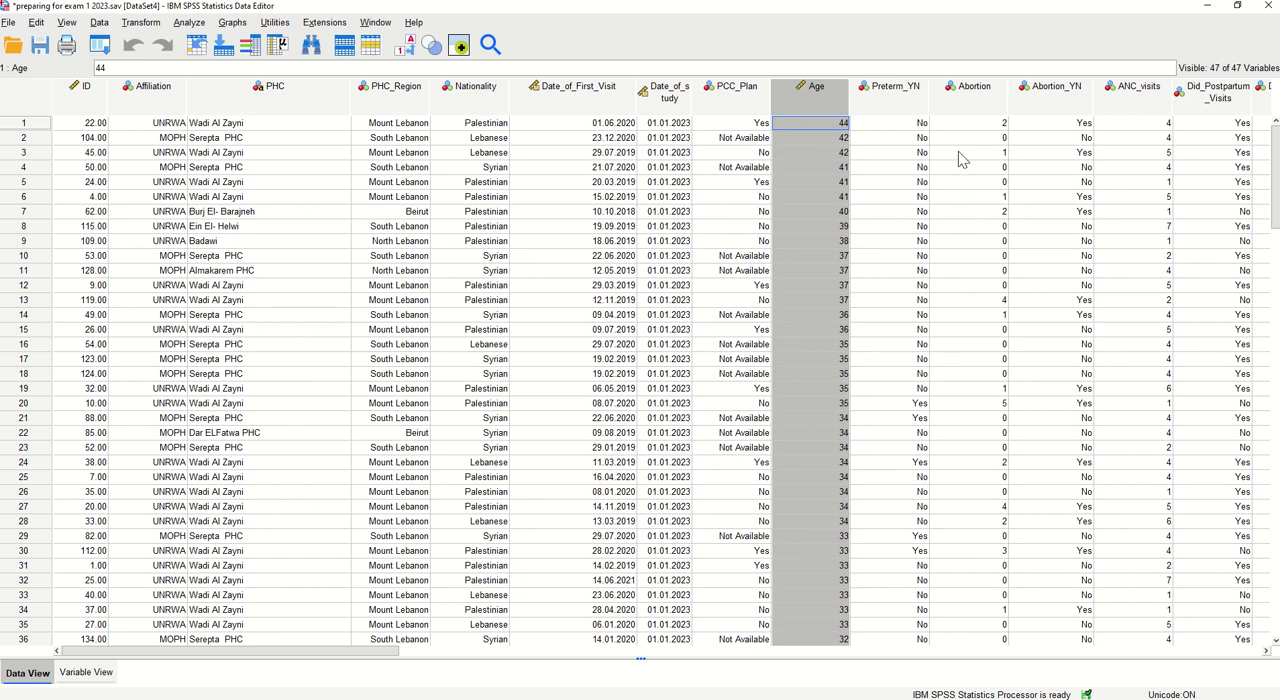
right_click(899, 106)
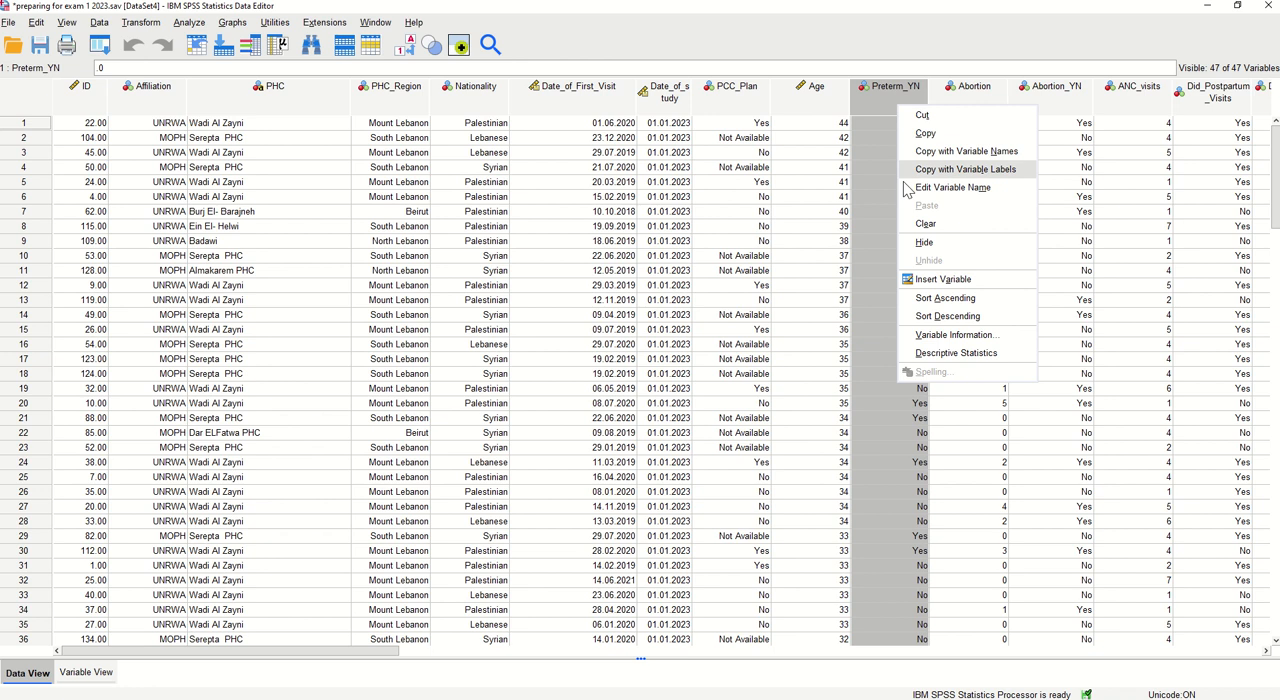
left_click(944, 298)
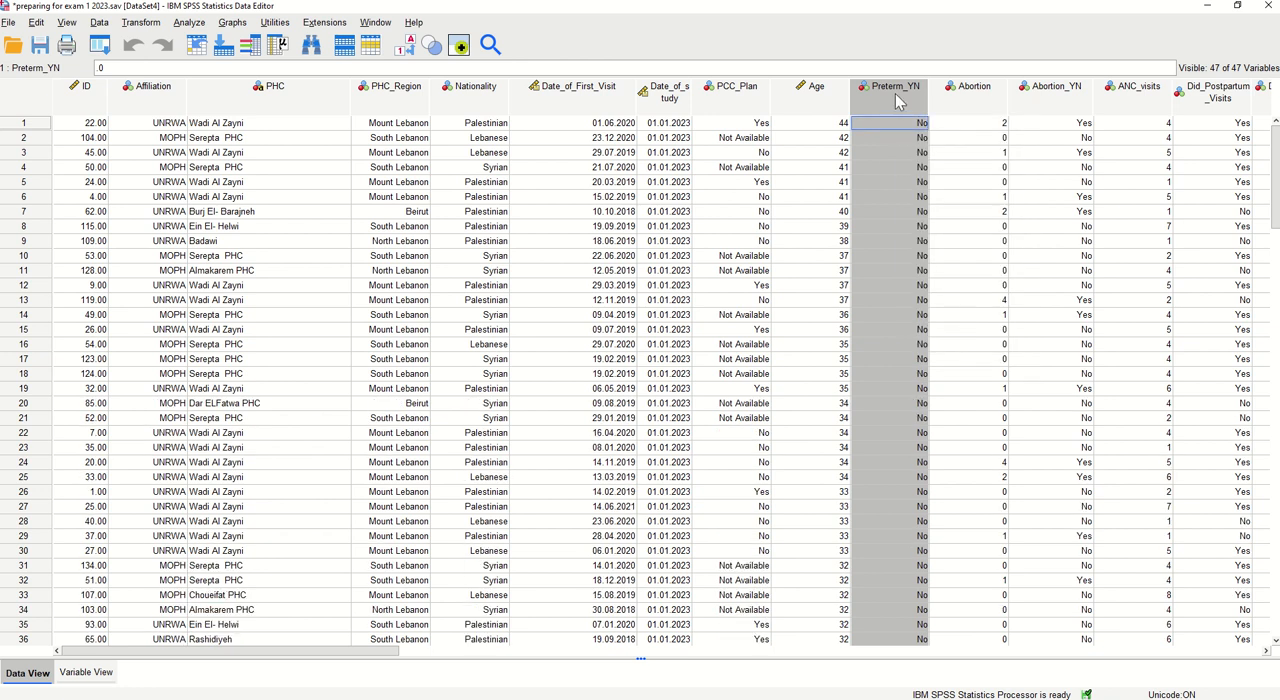
right_click(895, 93)
left_click(946, 288)
Sort the data records by Age in ascending order and examine the ages from the youngest to the oldest record
right_click(796, 101)
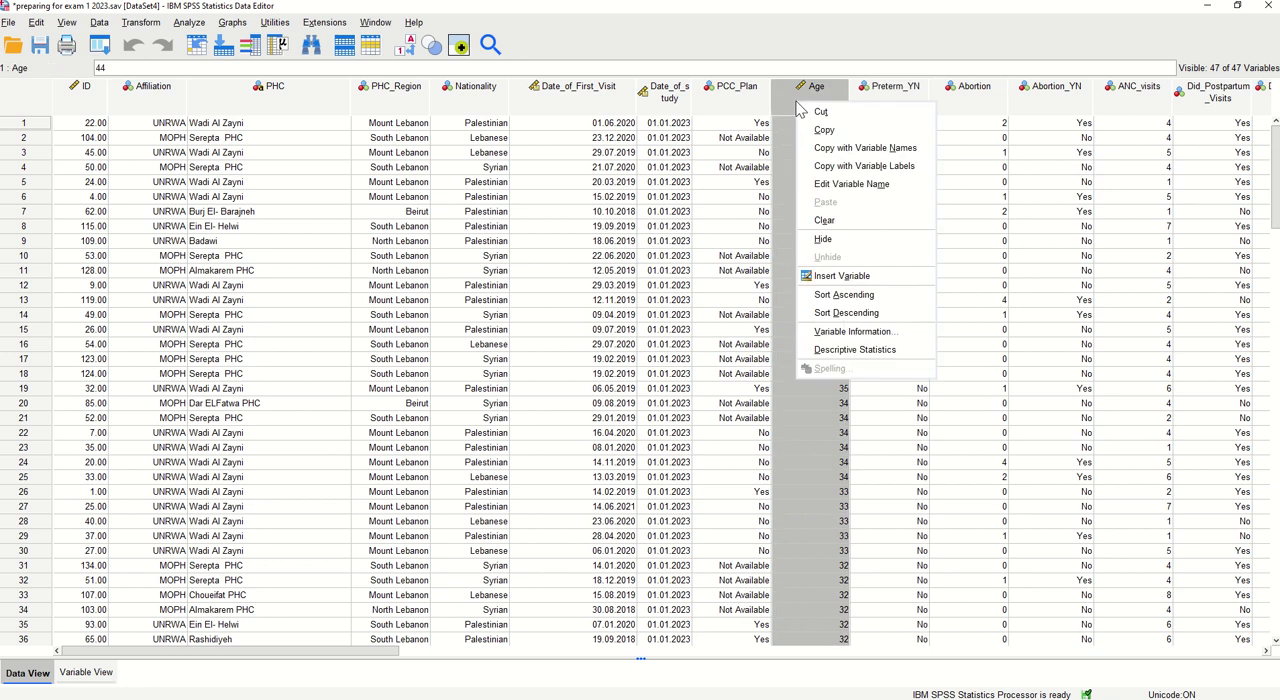
left_click(860, 296)
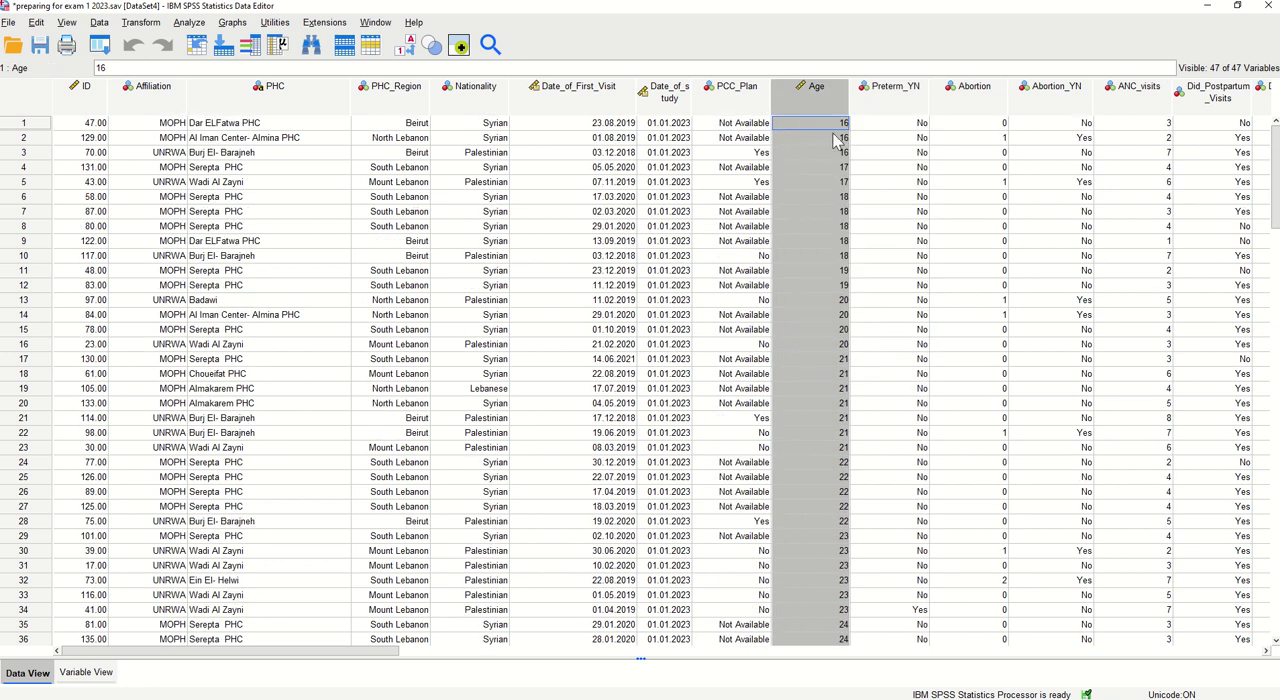
left_click(832, 126)
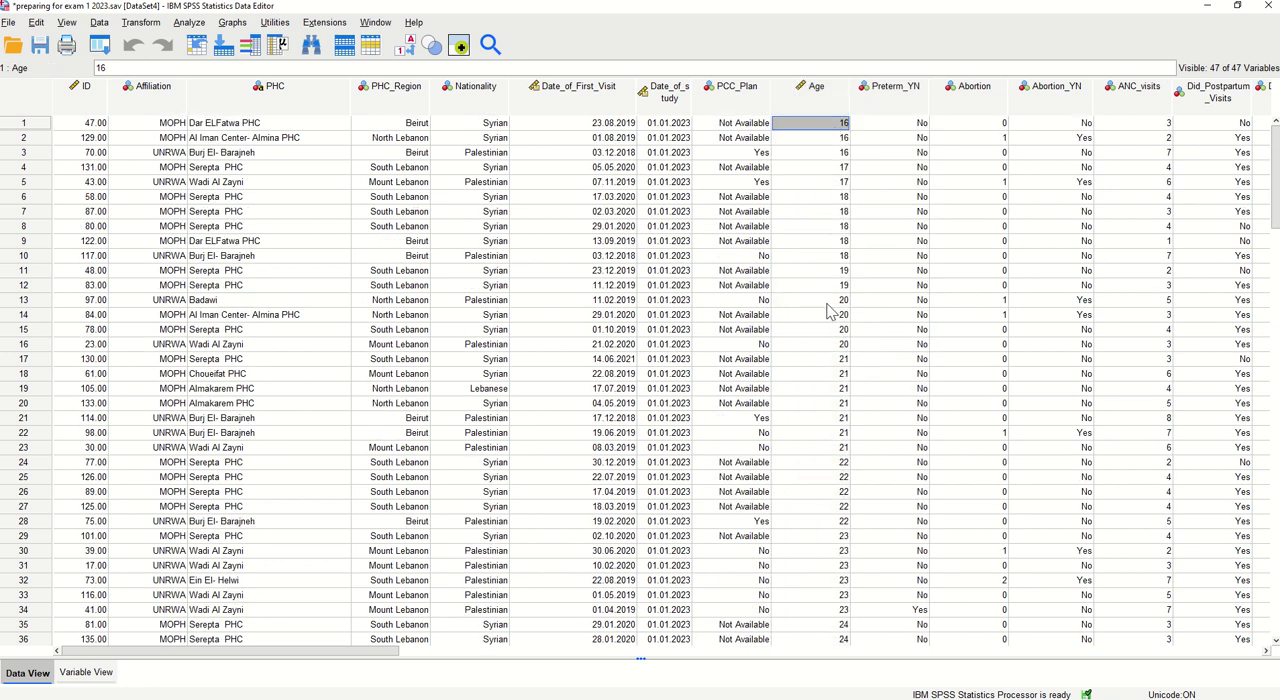
scroll(805, 360, "down", 12)
scroll(800, 378, "down", 20)
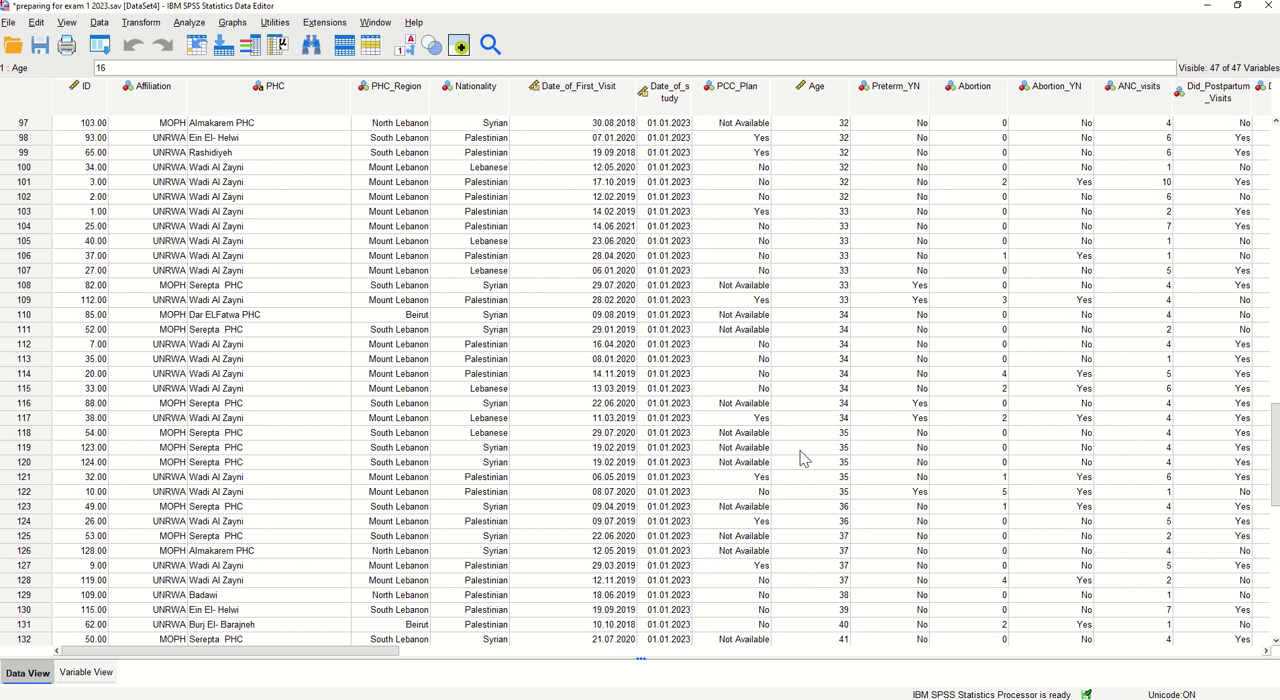
left_click(822, 316)
scroll(815, 300, "up", 20)
scroll(812, 276, "up", 3)
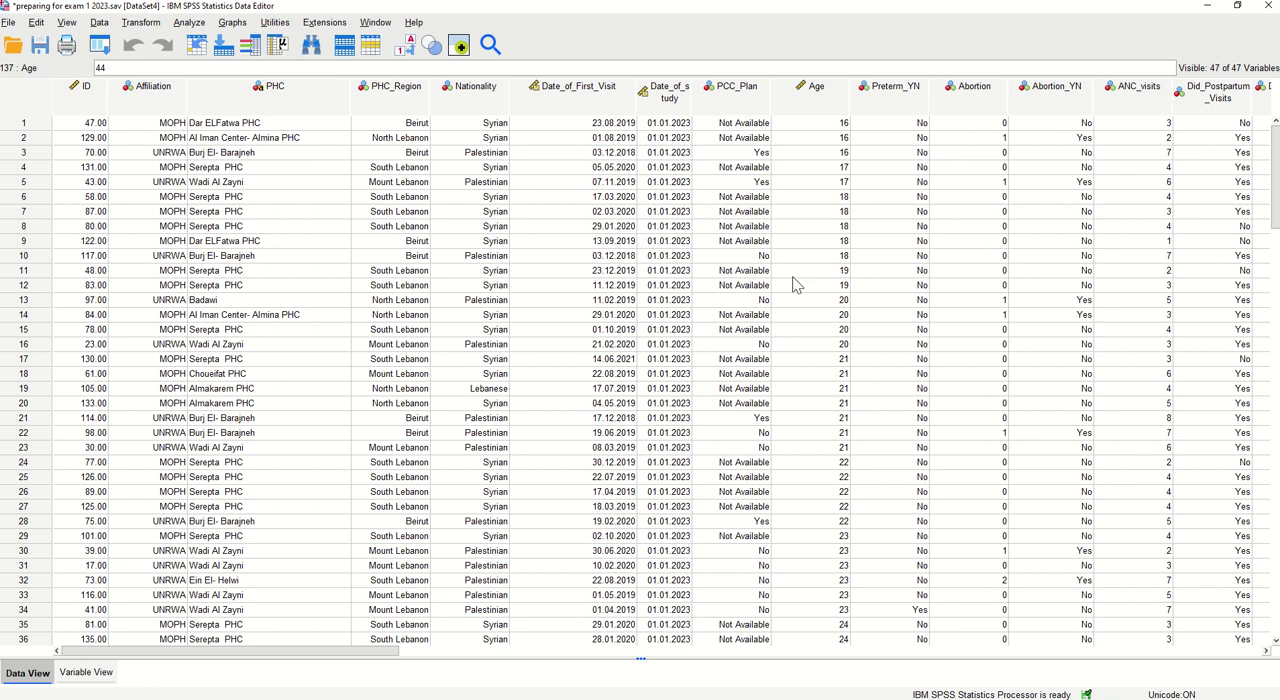
Start a recode into different variables with Age as the input variable, enlarging the dialog to show full variable names
left_click(796, 106)
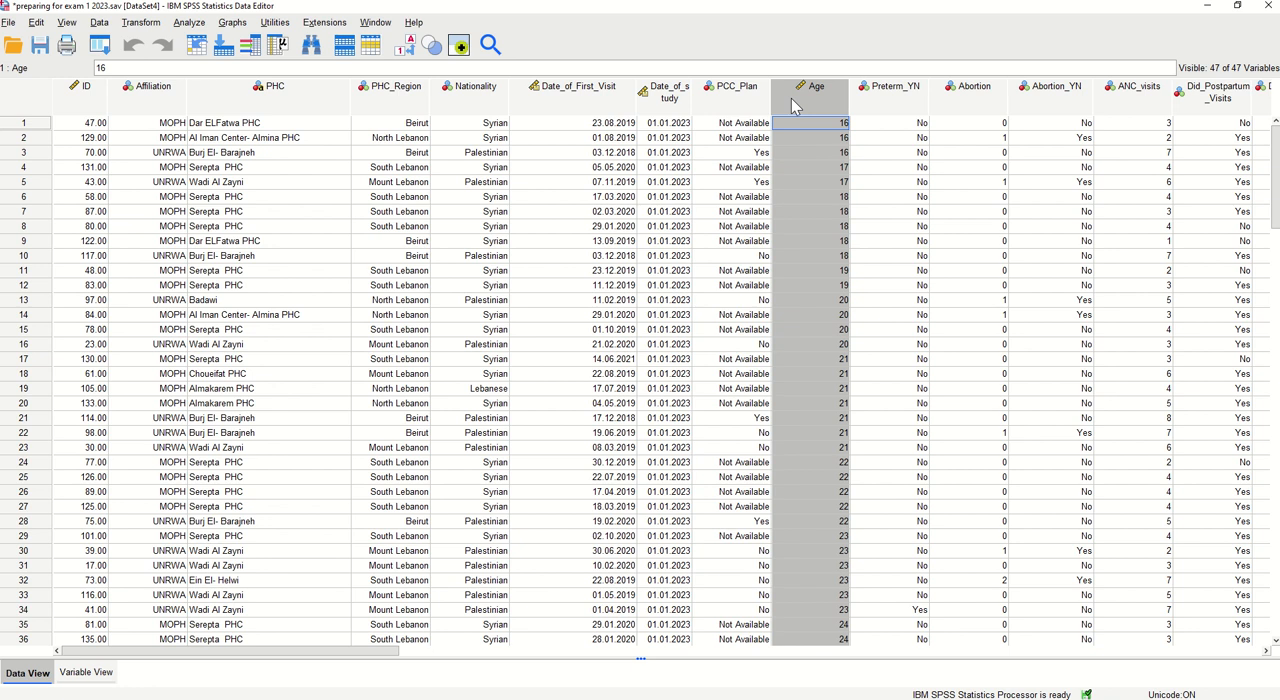
left_click(131, 24)
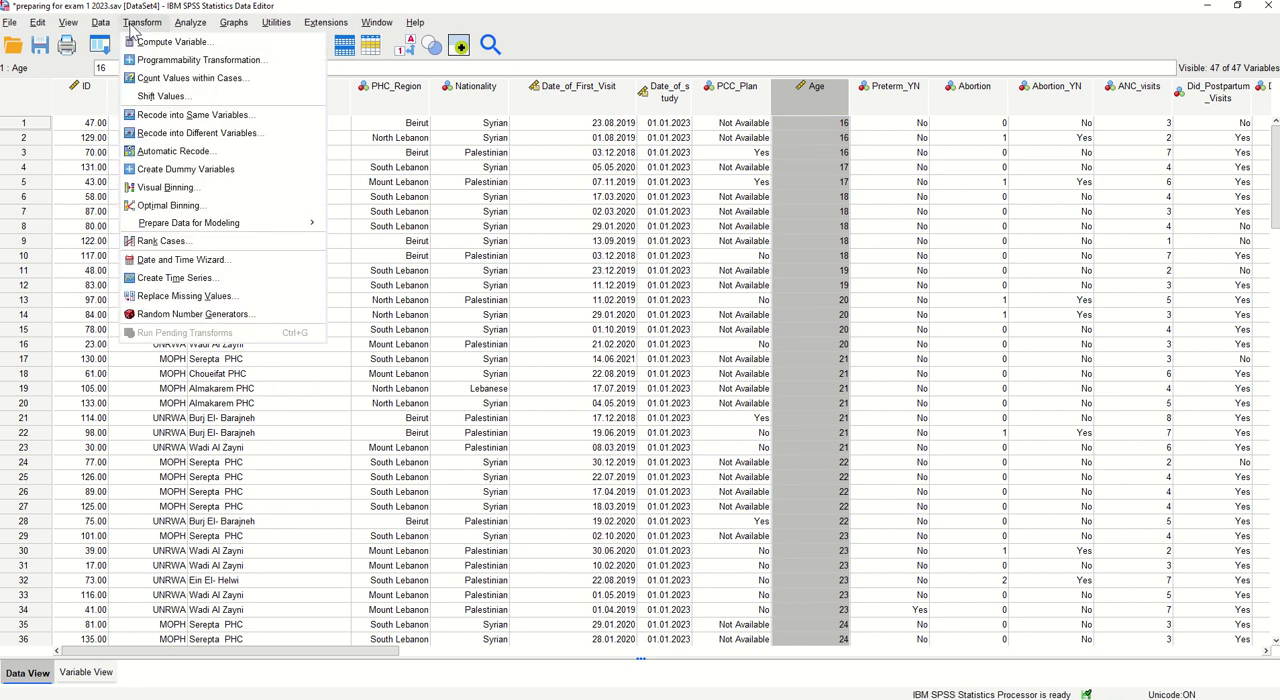
left_click(187, 136)
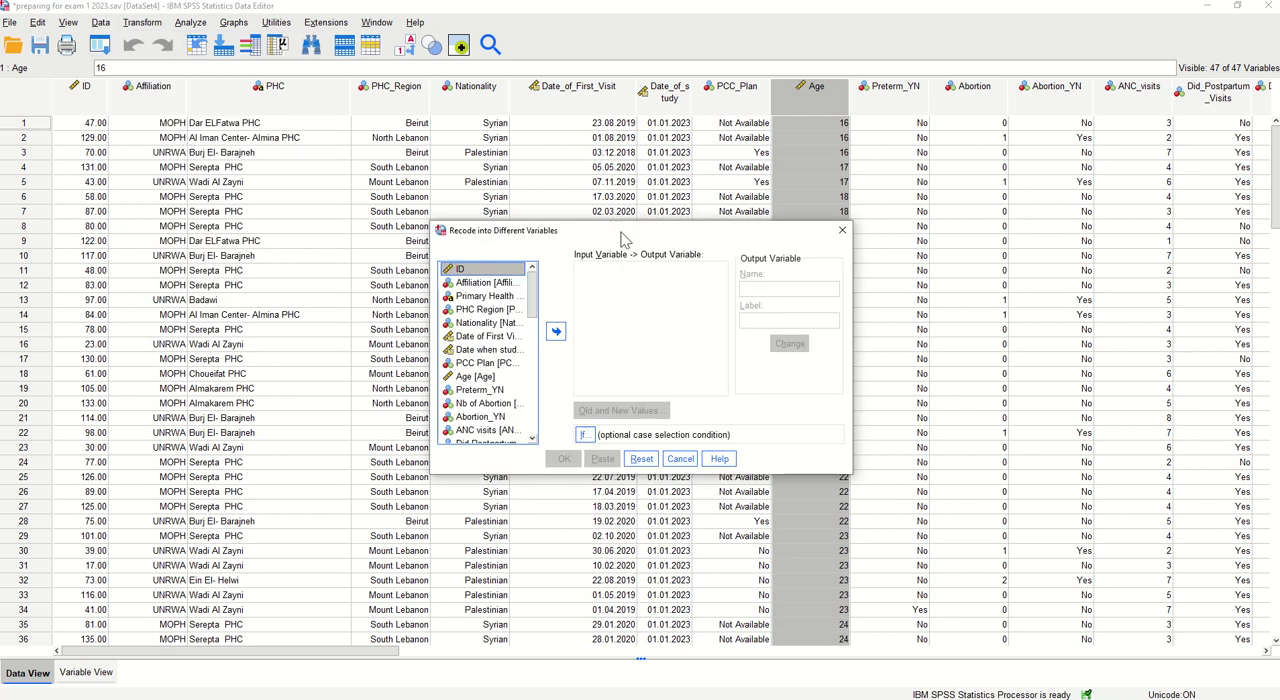
left_click_drag(466, 230, 348, 168)
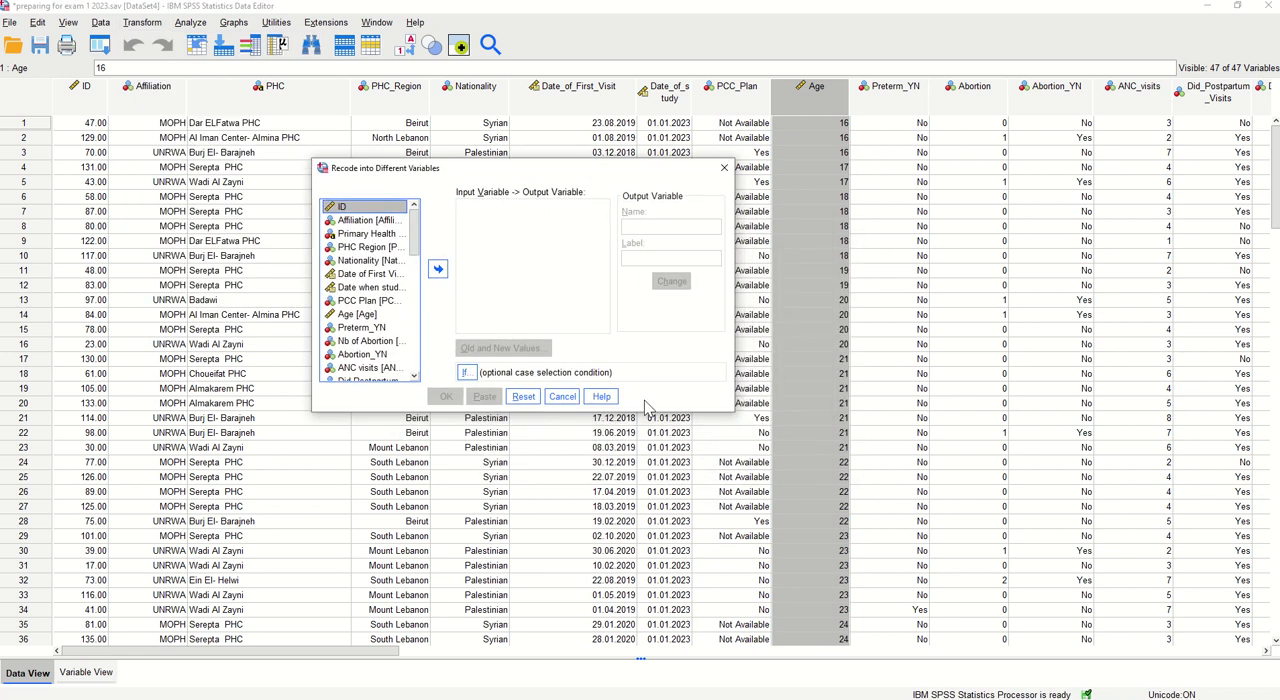
left_click_drag(733, 410, 1032, 546)
left_click(356, 314)
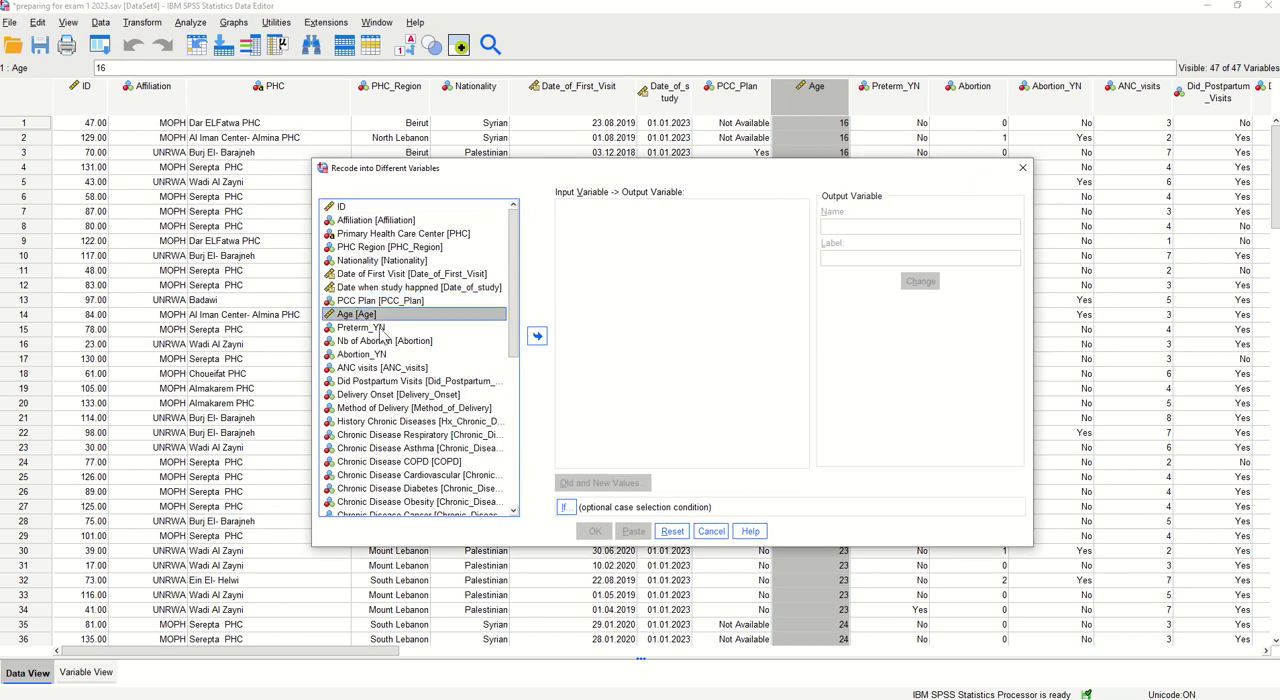
left_click(536, 340)
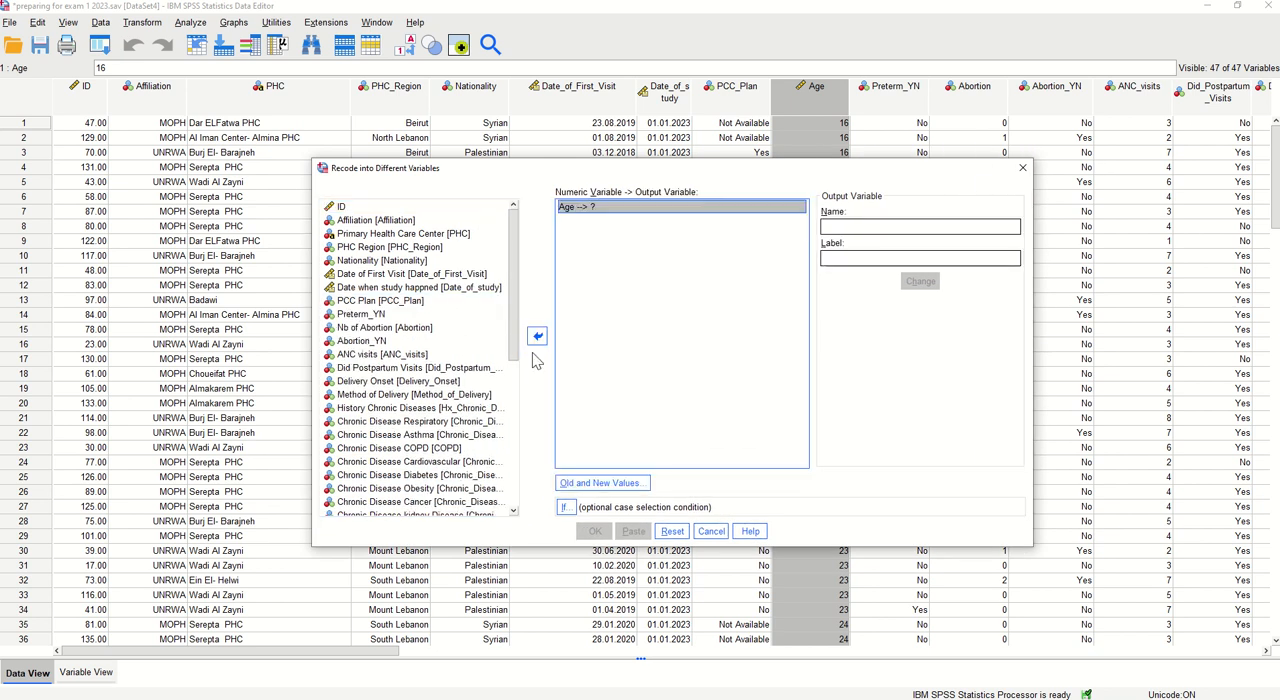
Name the output variable for Age age_rec and apply the name
left_click(838, 228)
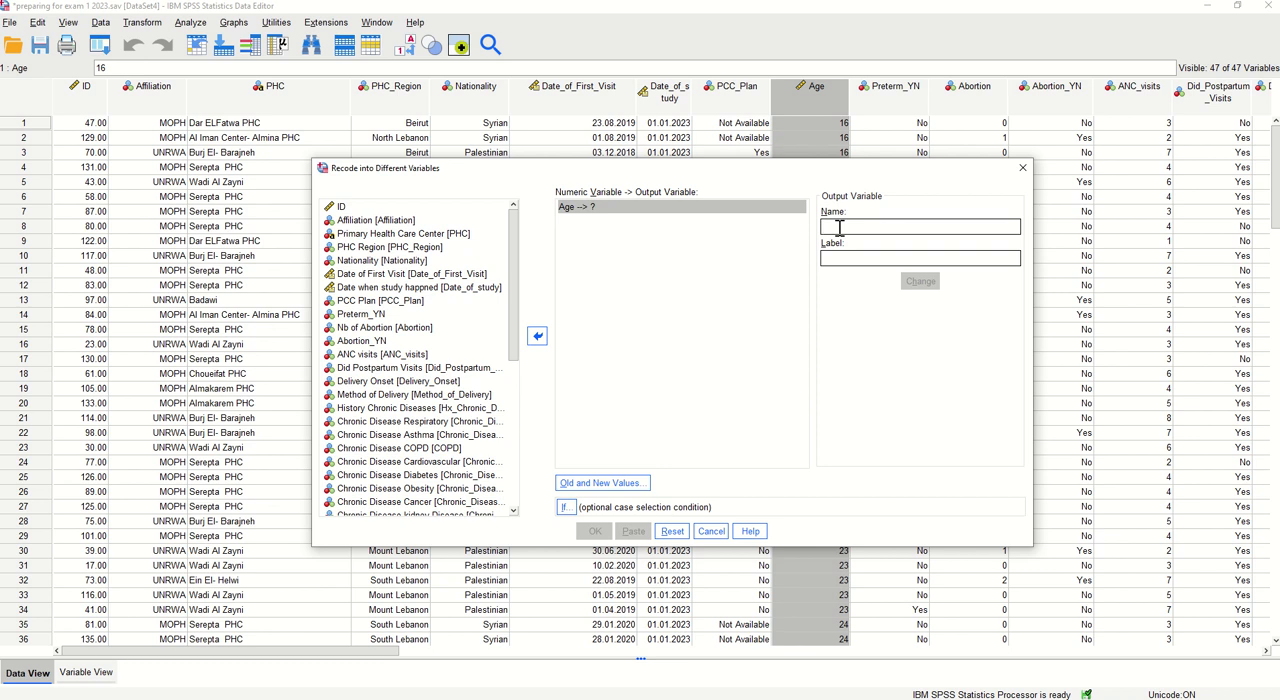
type("age_rec")
left_click(933, 288)
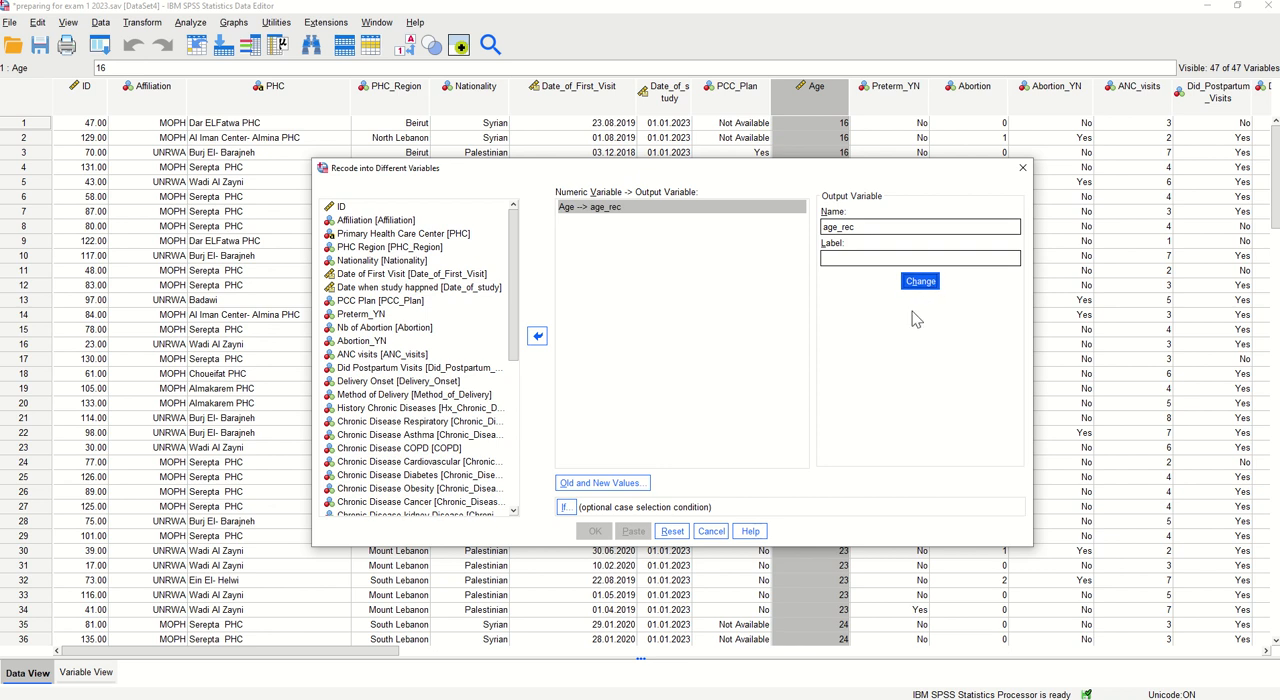
Define the first old-to-new rule for Age, recoding the range 16 through 19 into 1
left_click(605, 485)
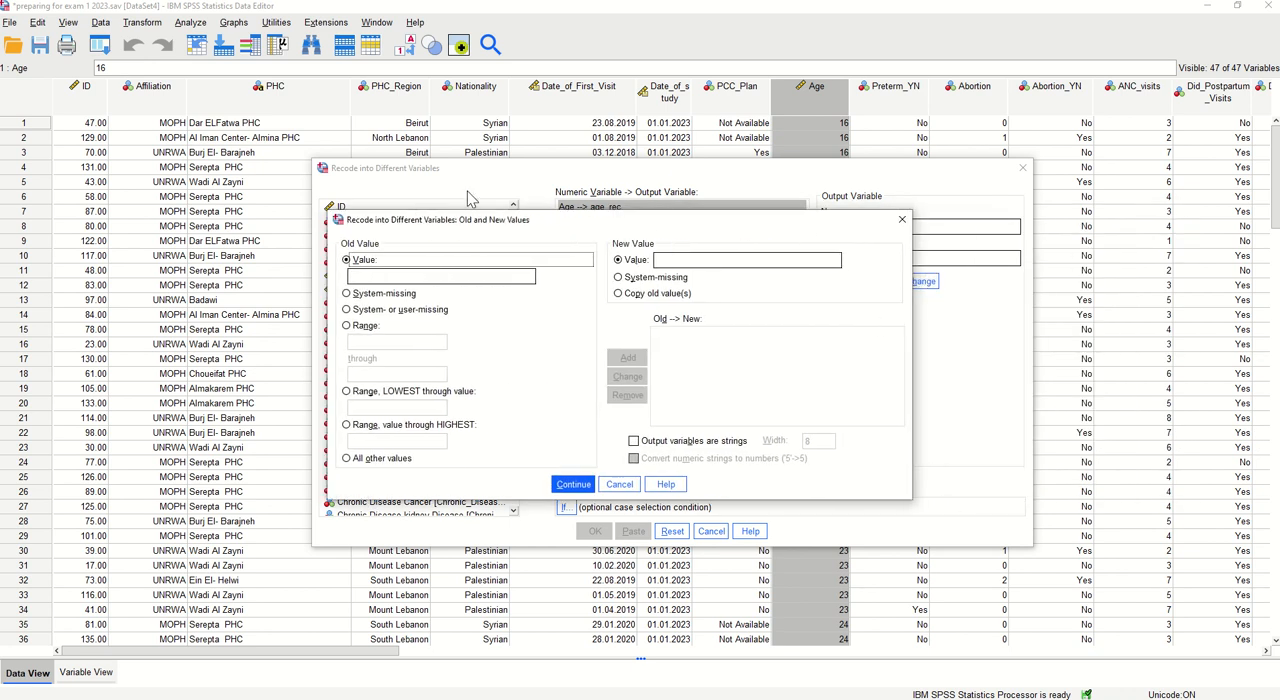
left_click(358, 330)
left_click(357, 343)
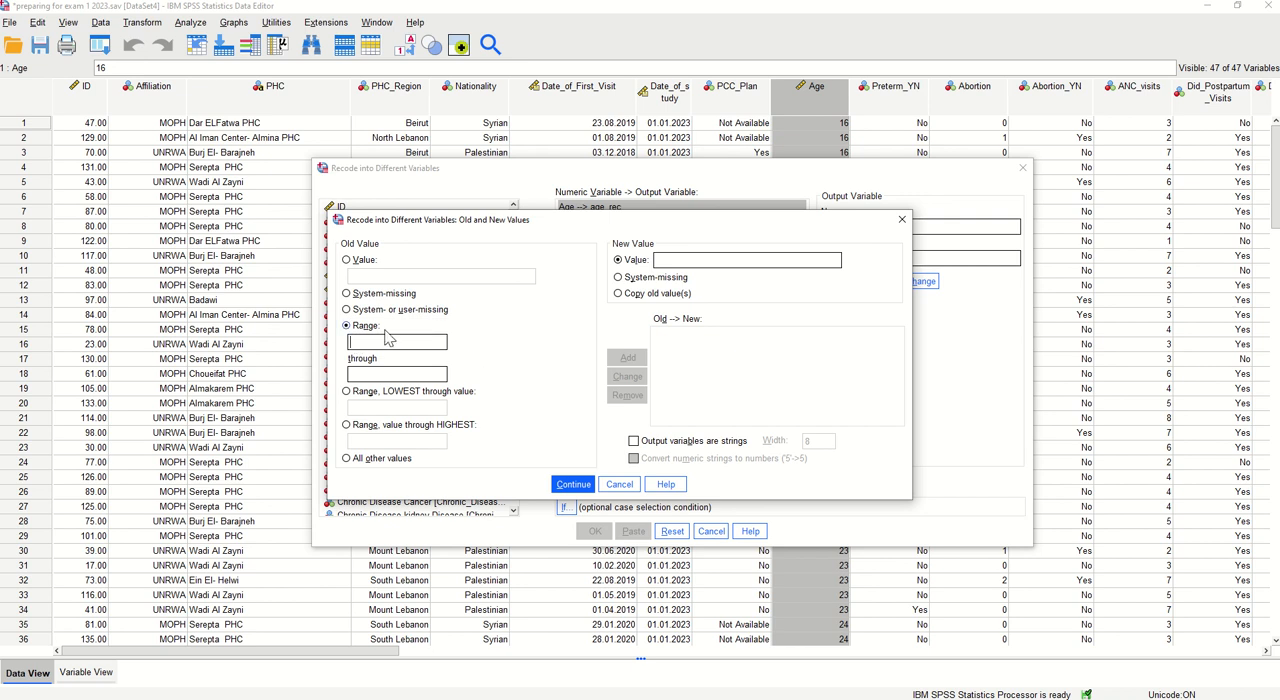
left_click(349, 327)
left_click(355, 345)
type("16")
left_click(372, 373)
type("19")
left_click(673, 264)
type("1")
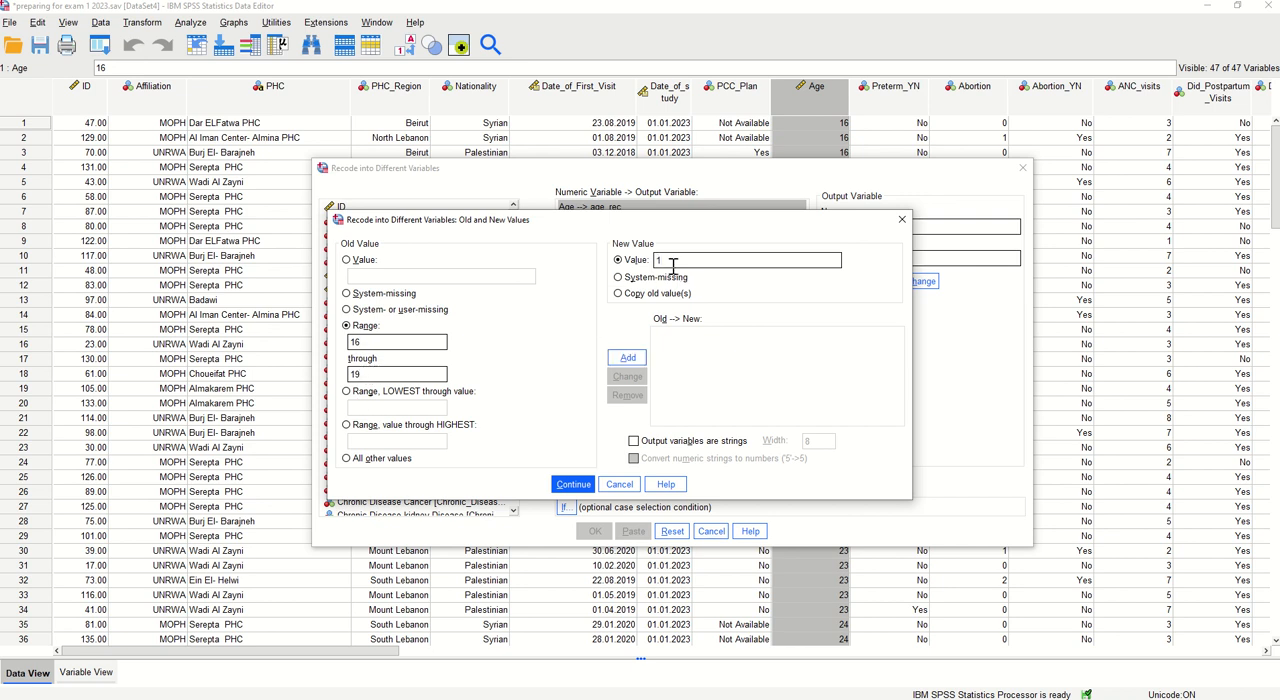
left_click(624, 359)
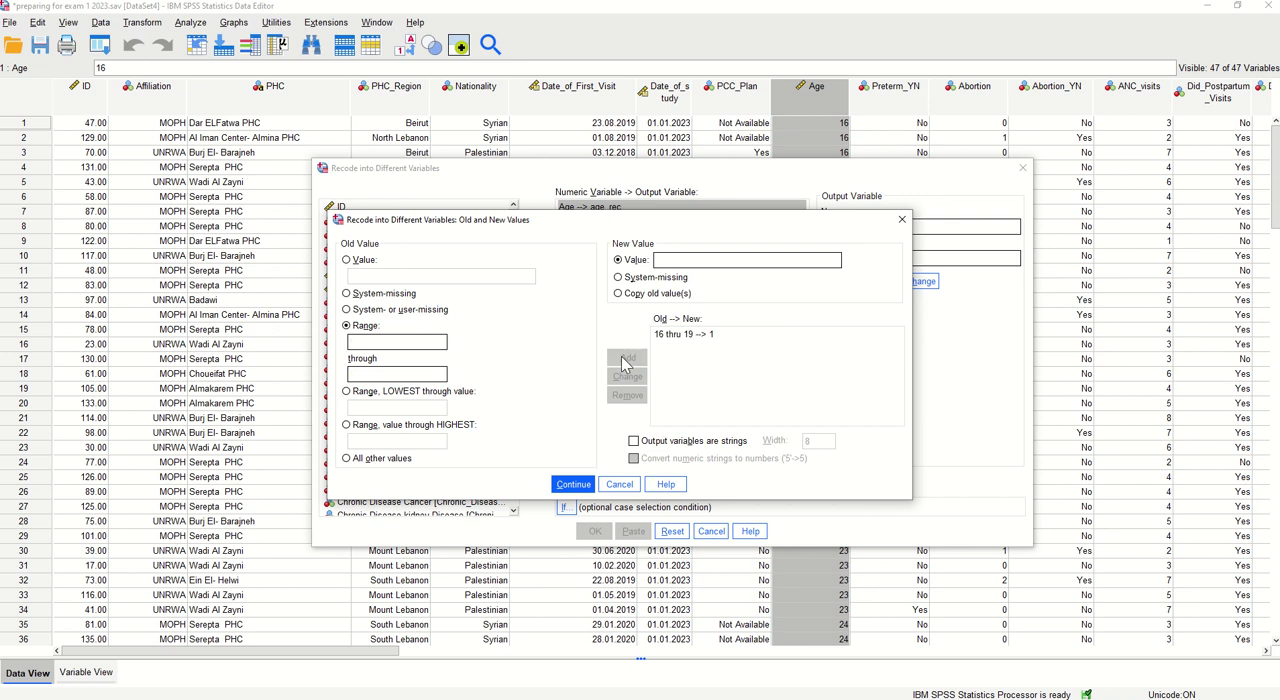
Add a recode rule turning the age range 20 through 29 into 2
left_click(366, 347)
type("20")
left_click(369, 377)
type("29")
left_click(682, 259)
type("2")
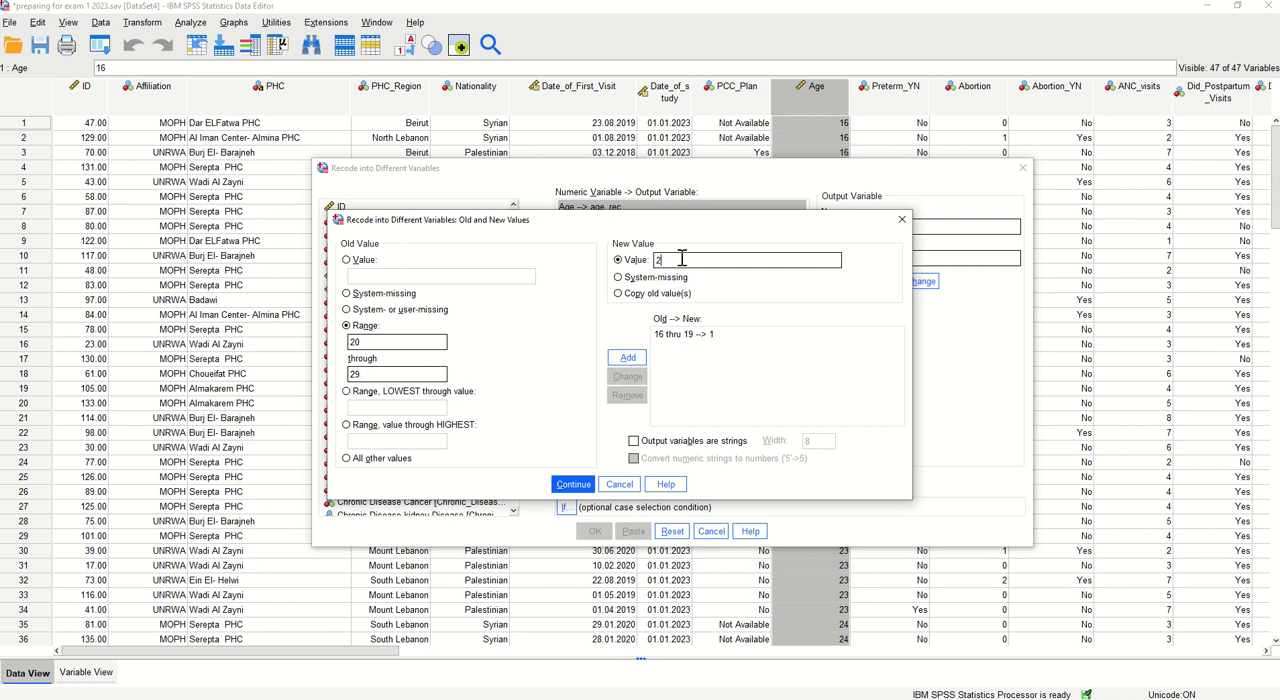
left_click(628, 357)
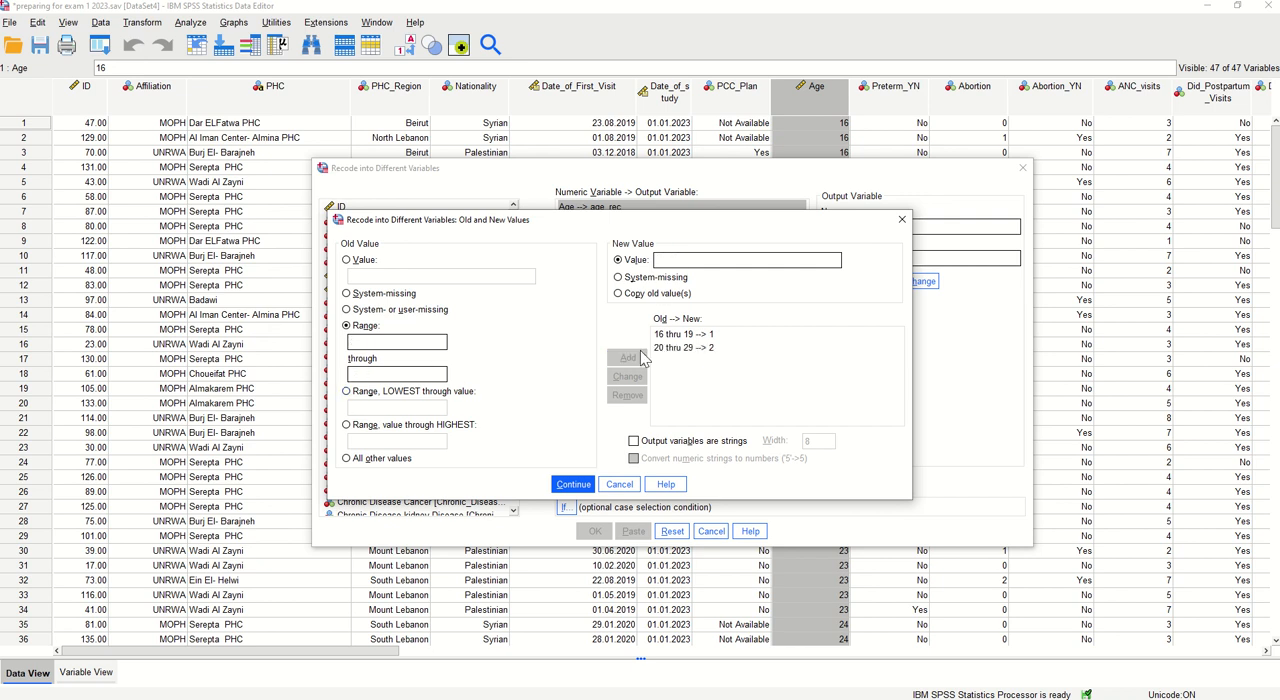
Add a recode rule turning the age range 30 through 39 into 3
left_click(367, 342)
type("30")
left_click(357, 374)
type("39")
left_click(673, 260)
type("3")
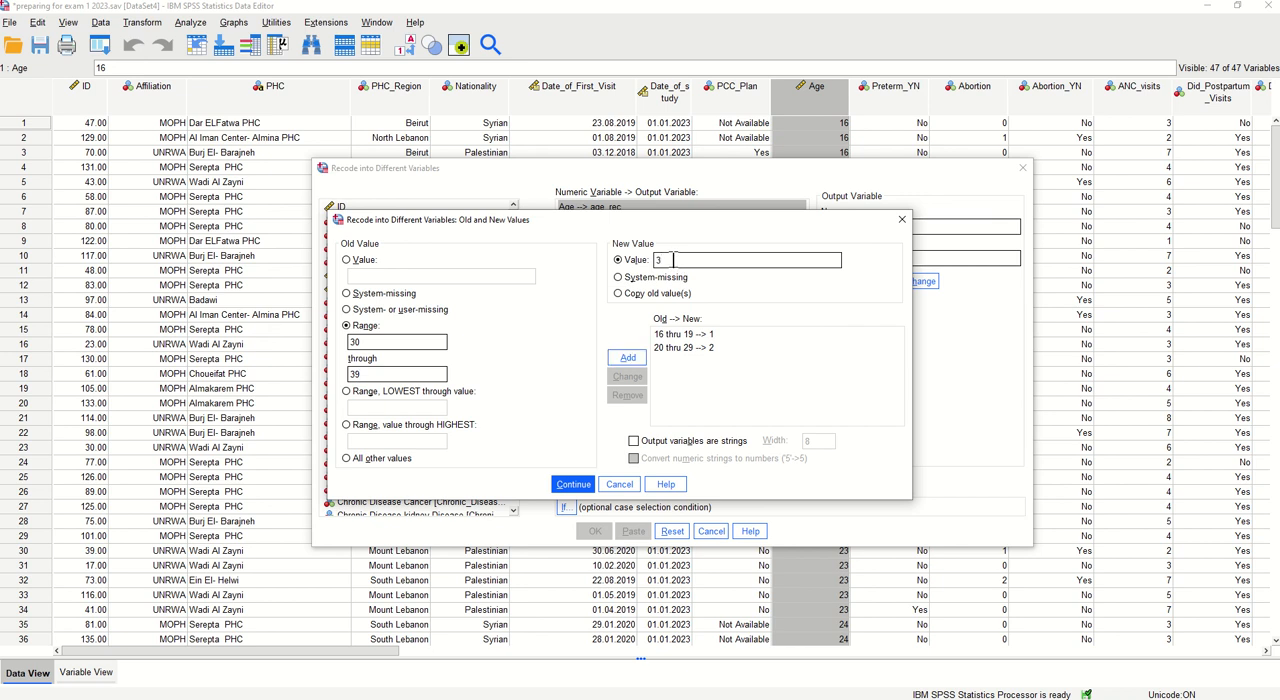
left_click(630, 359)
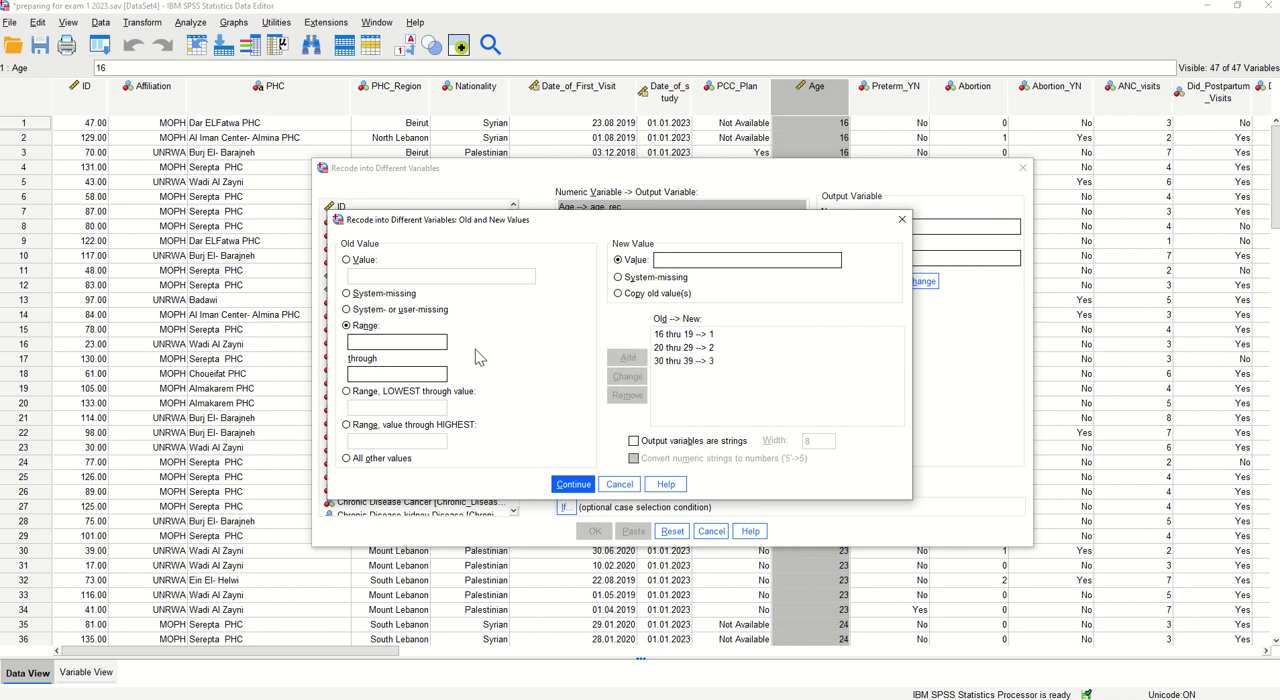
Add a recode rule turning the age range 40 through 44 into 4 and run the recode
left_click(363, 342)
type("40")
left_click(358, 376)
type("49")
left_click(690, 263)
type("4")
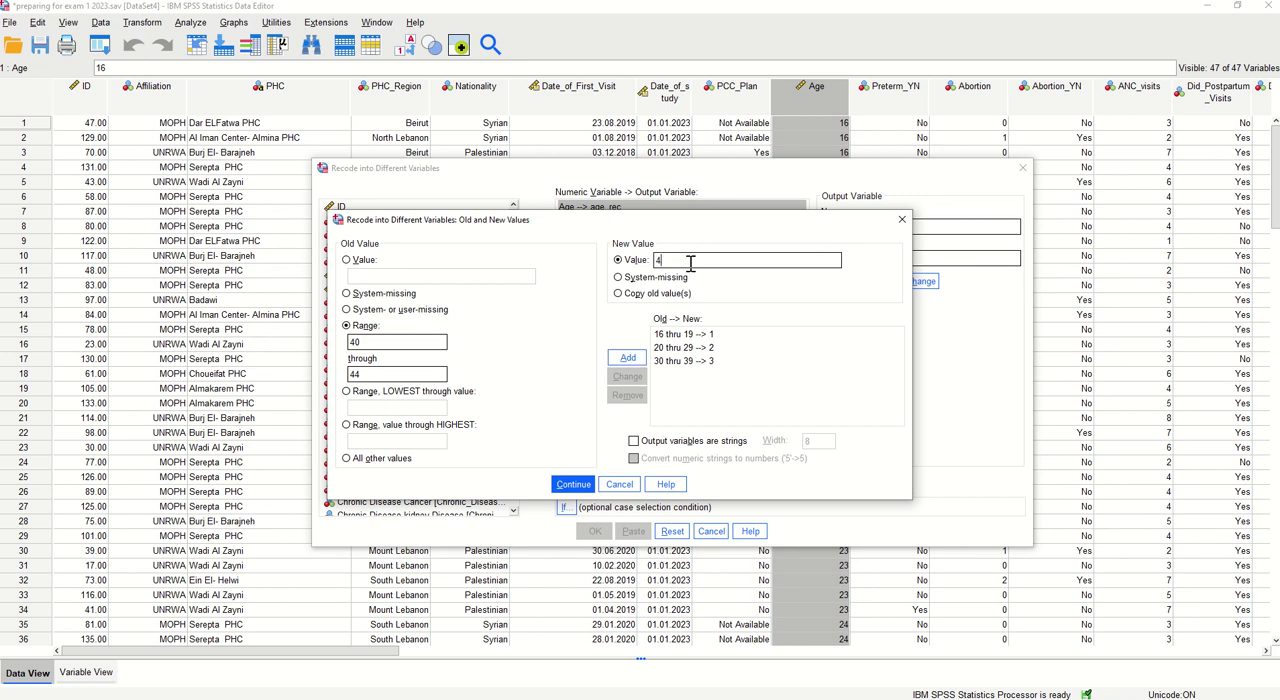
left_click(628, 358)
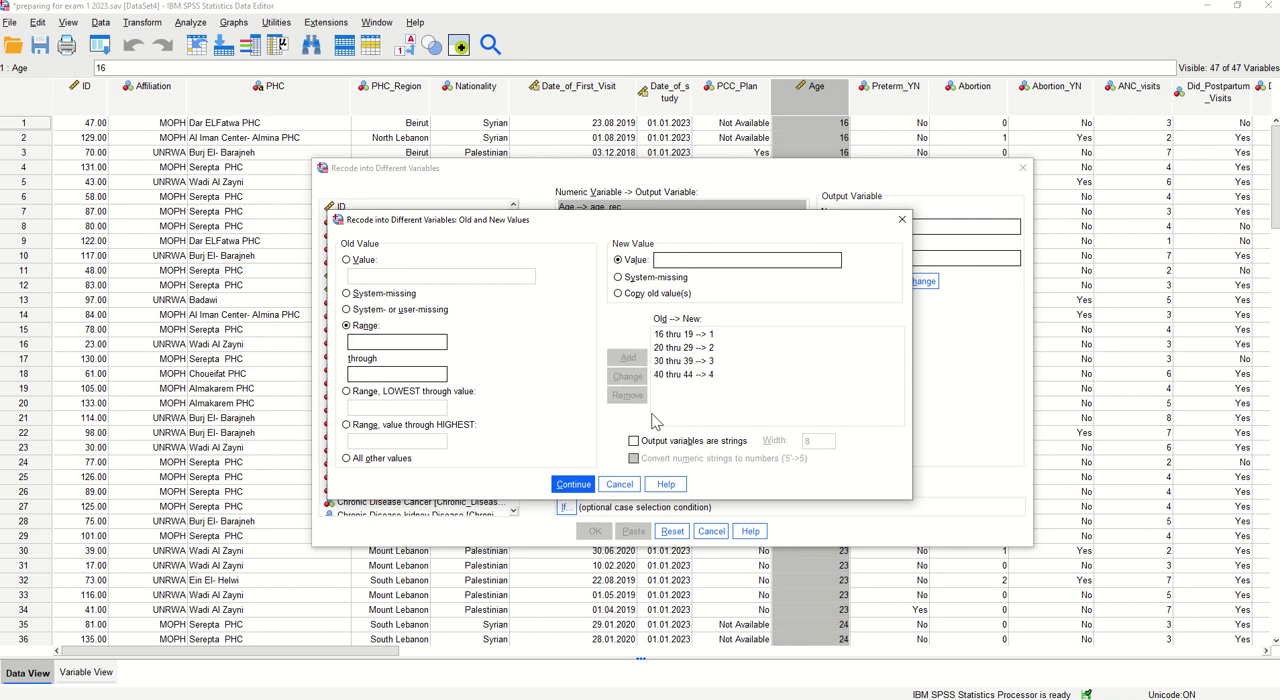
left_click(570, 487)
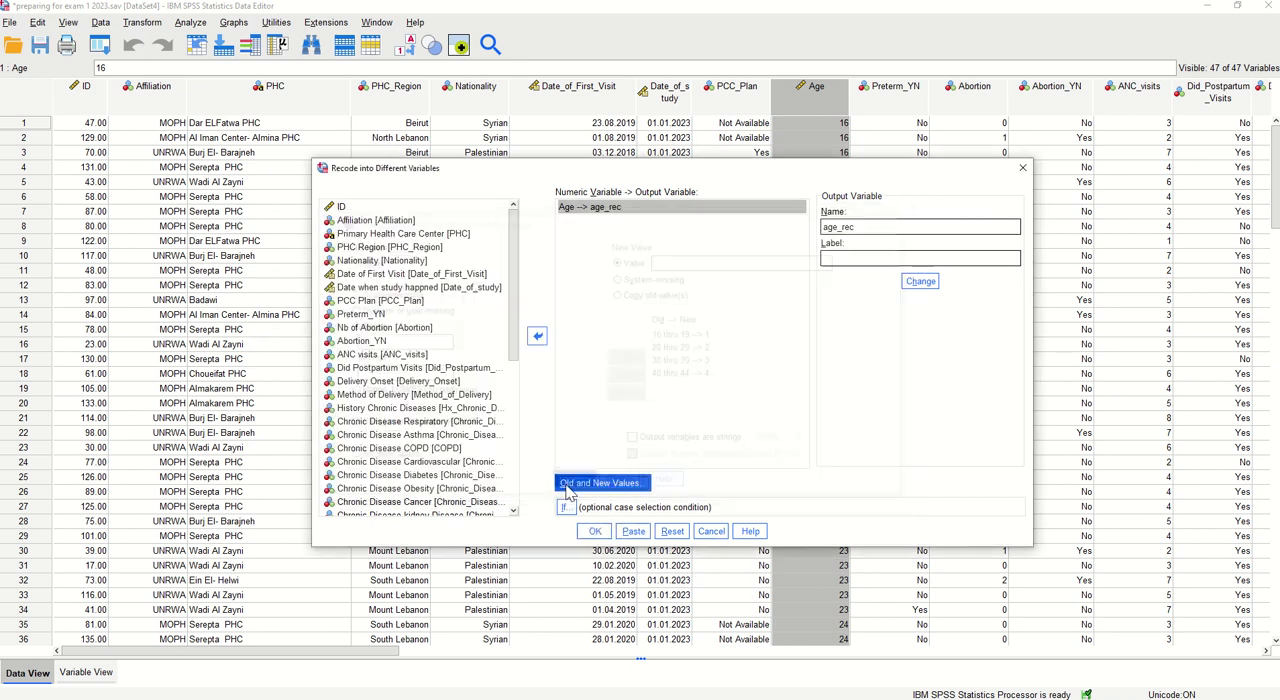
left_click(594, 531)
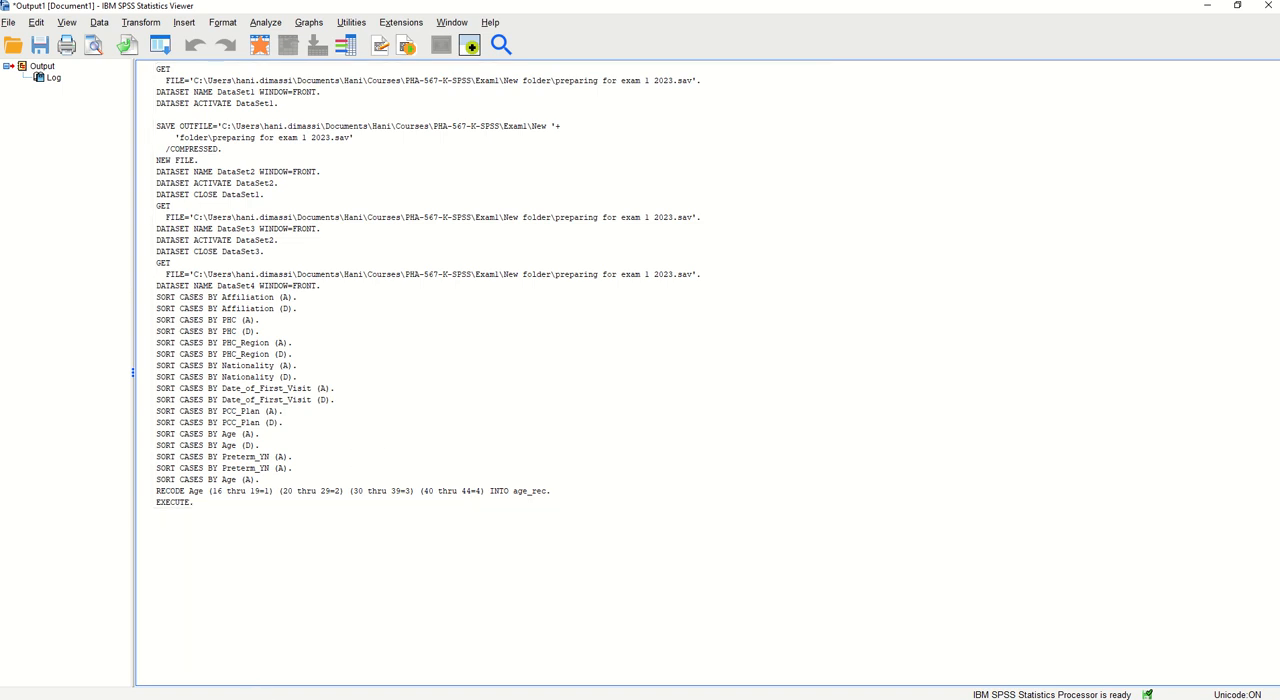
Return to the dataset's variable definitions and move age_rec directly below Age
left_click(259, 698)
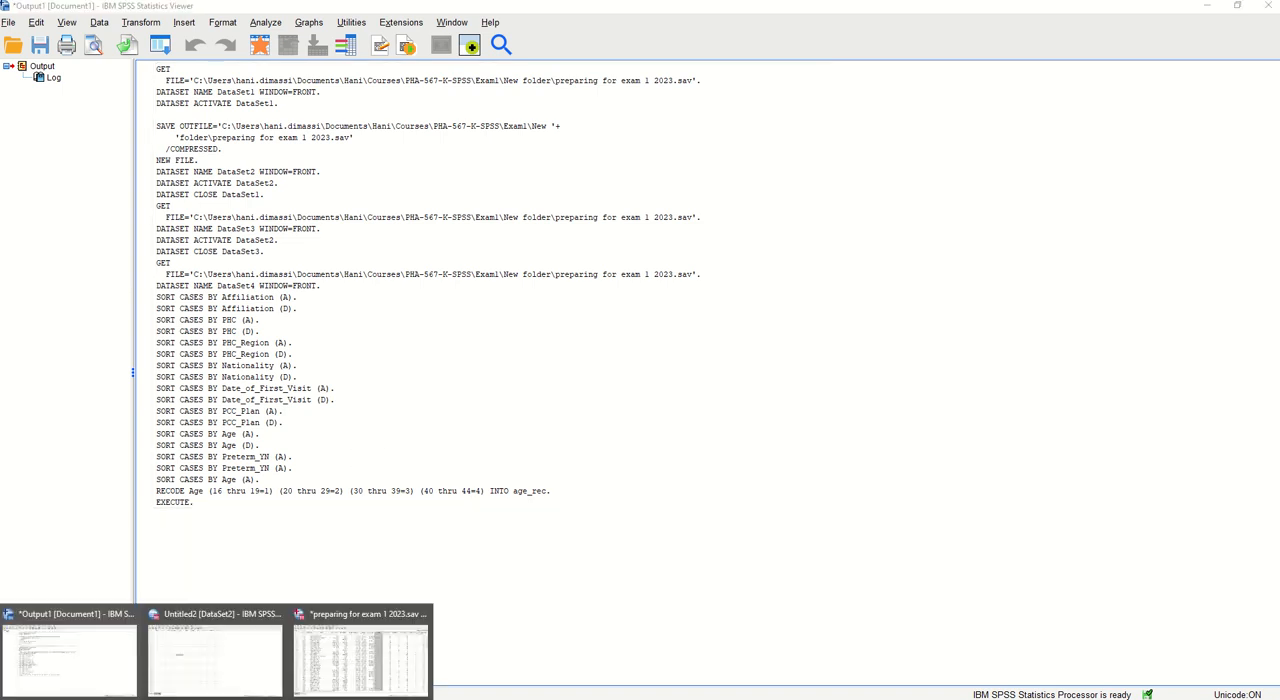
left_click(70, 672)
left_click(330, 670)
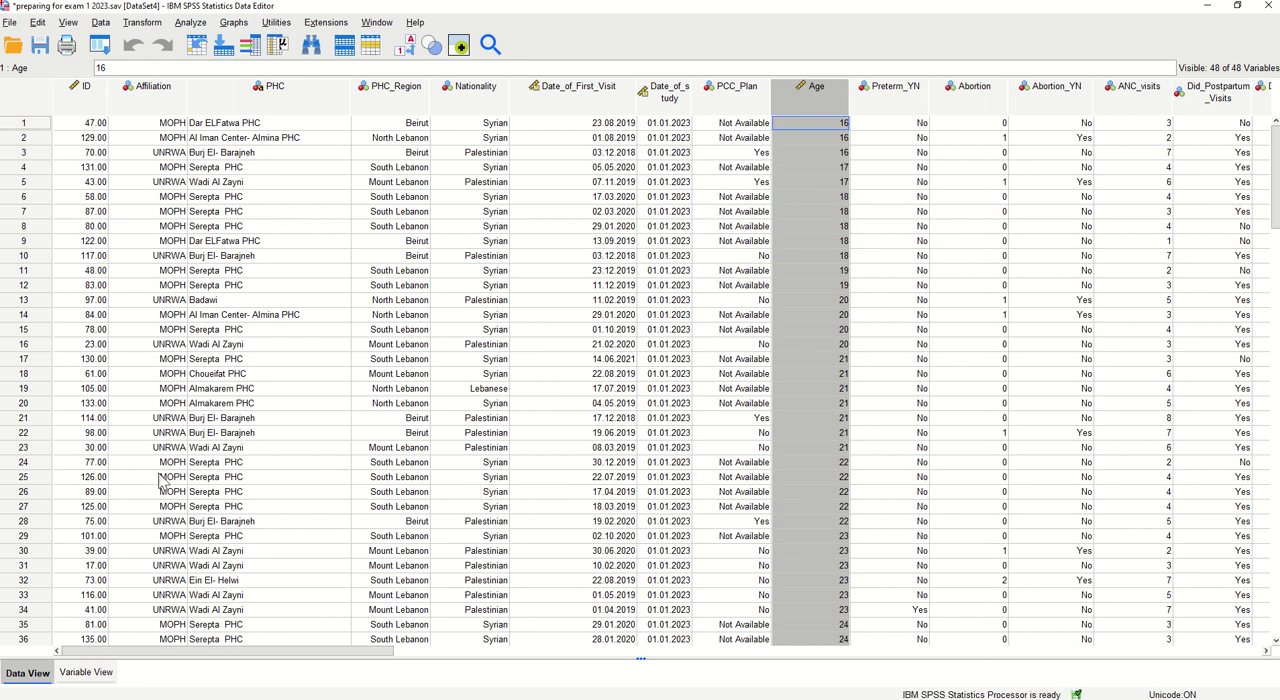
left_click(86, 678)
scroll(155, 430, "down", 5)
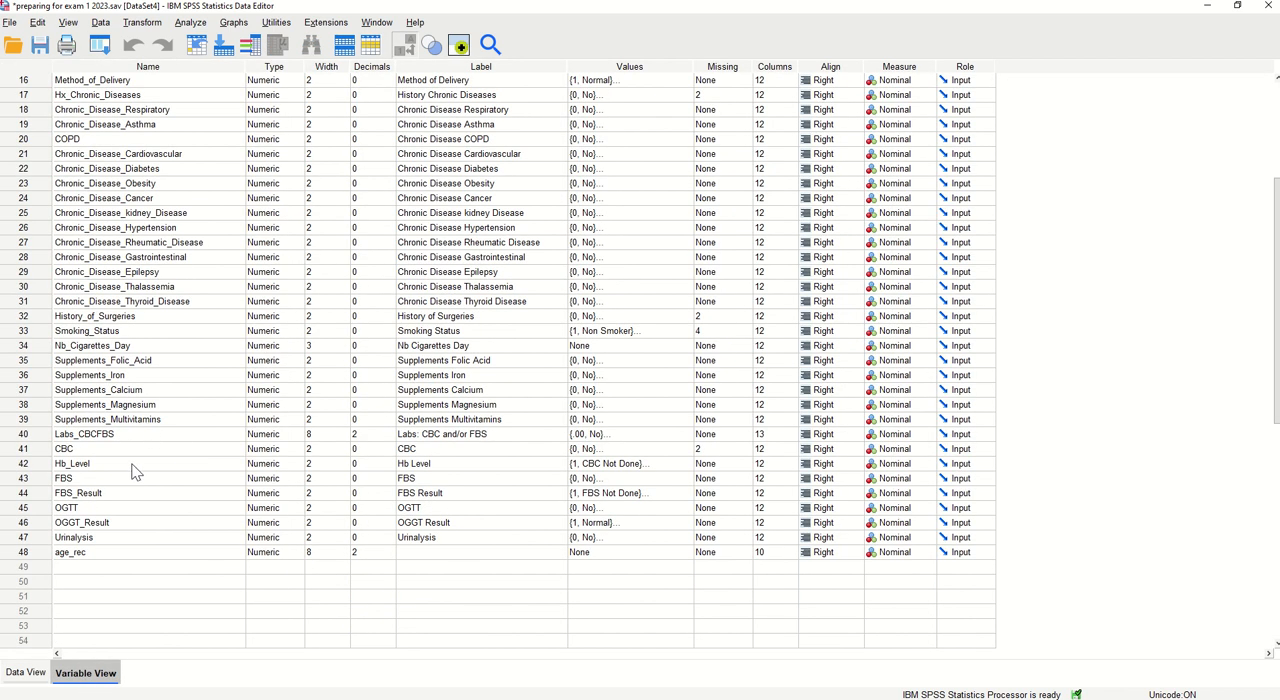
left_click(26, 553)
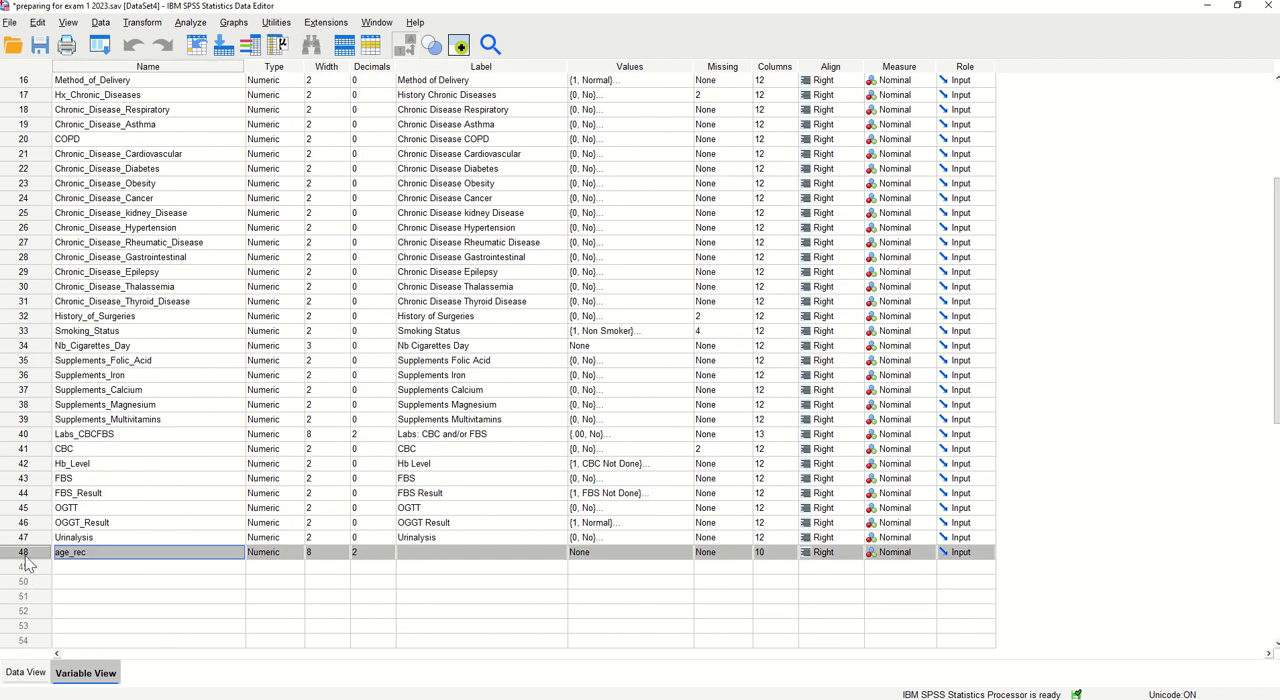
left_click_drag(28, 565, 58, 218)
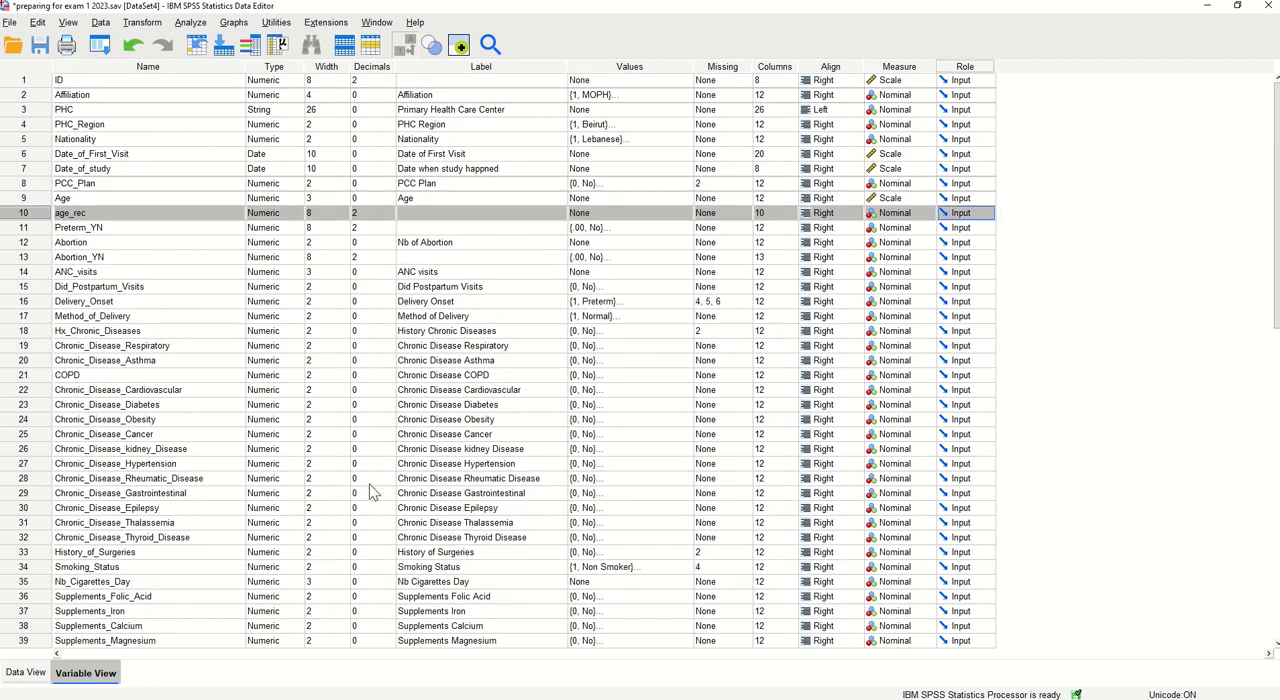
Set the label of the age_rec variable to "Age recorded"
left_click(410, 214)
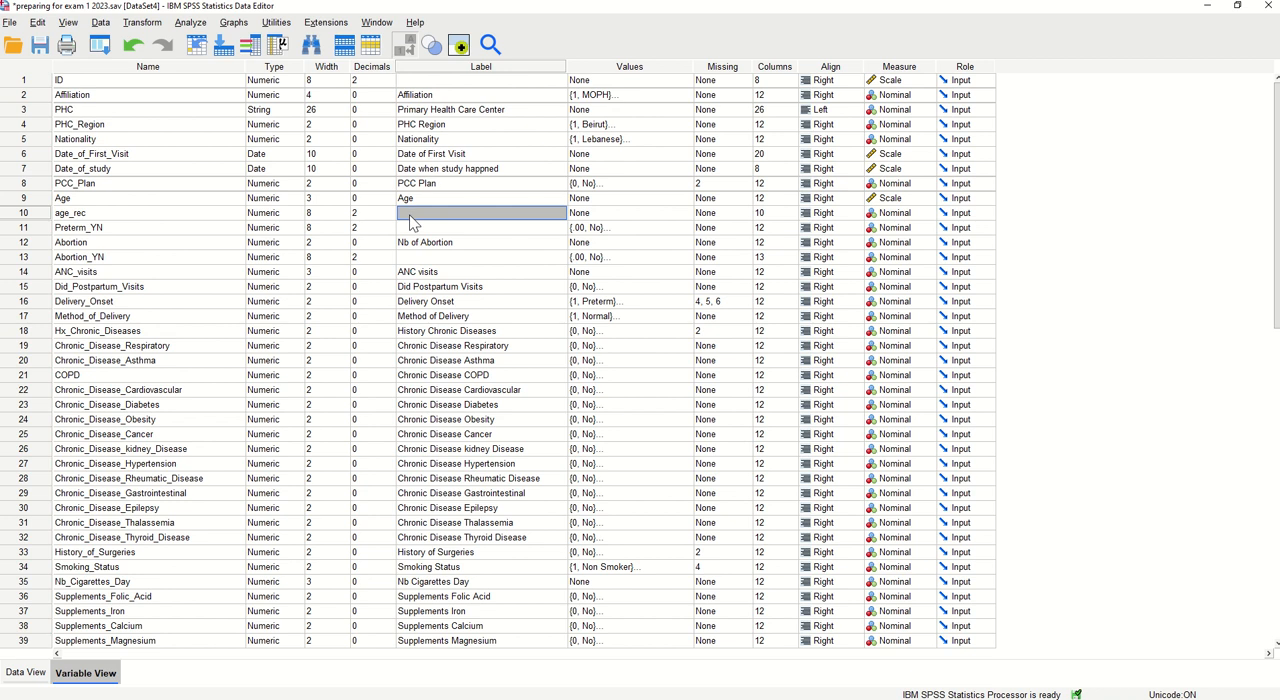
type("A")
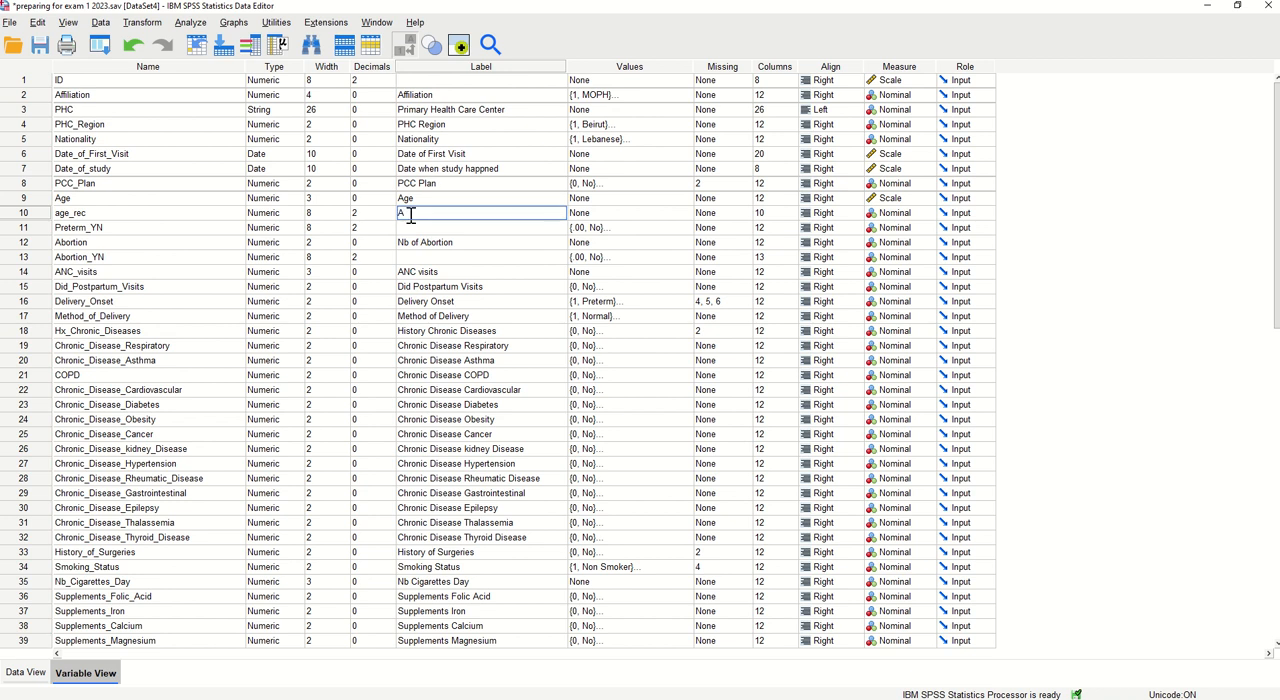
type("ge recorded")
Add value labels to age_rec: 1 as "16 - 19" and 2 as "20 - 29"
left_click(607, 217)
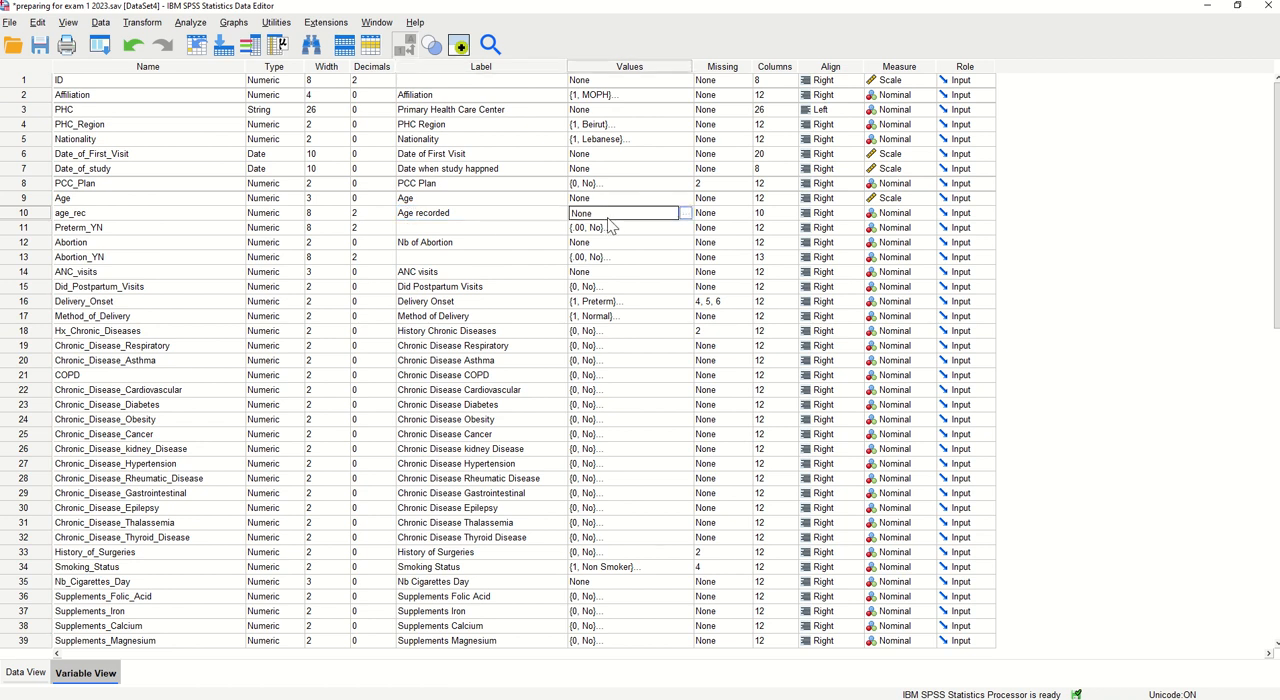
left_click(685, 214)
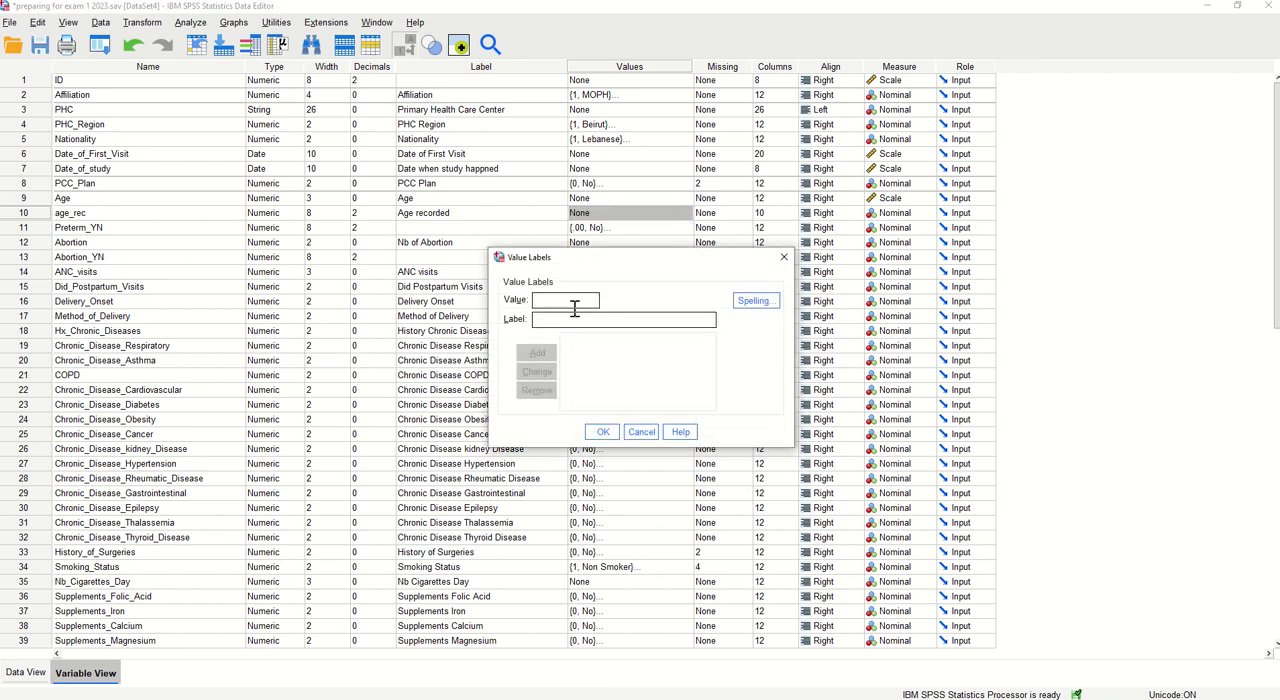
type("1")
type("1")
type("6-")
type(" 19")
left_click(537, 352)
left_click(548, 300)
type("2")
type("20")
type(" - 29")
left_click(528, 365)
Add value labels 3 as "30 - 39" and 4 as "40 - 44" to age_rec and apply the value labels
type("3")
left_click(540, 317)
type("30")
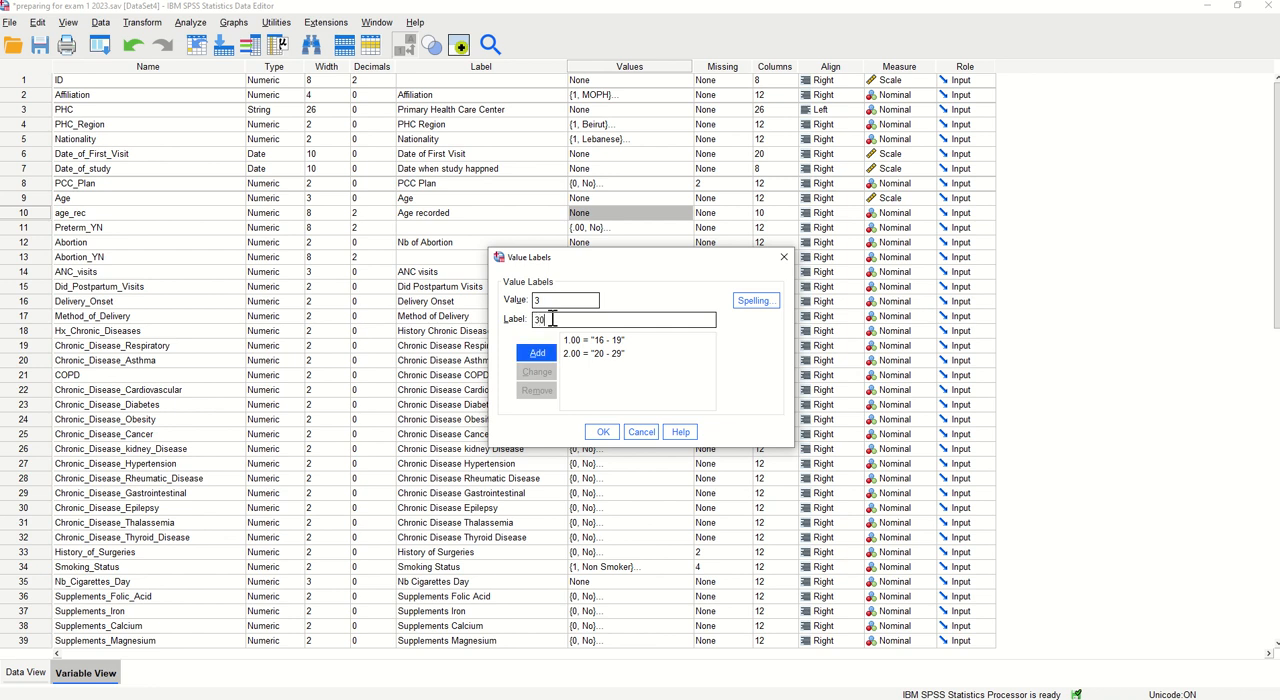
type(" - 39")
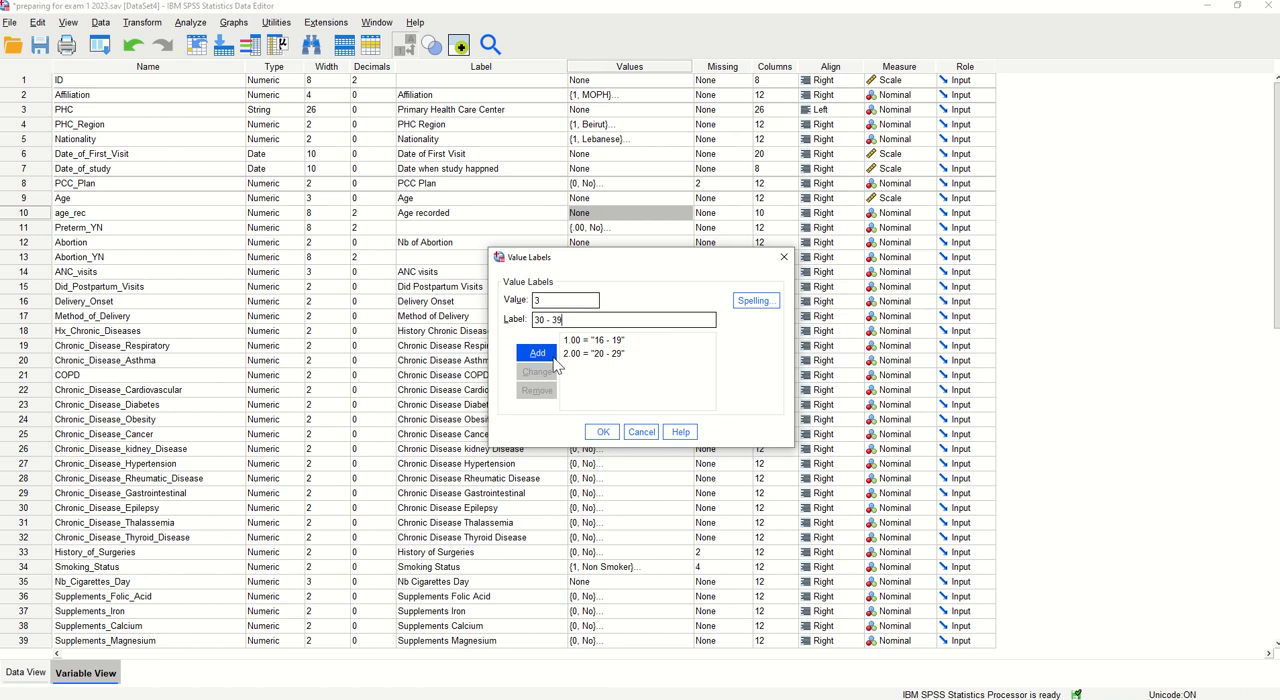
left_click(548, 356)
type("4")
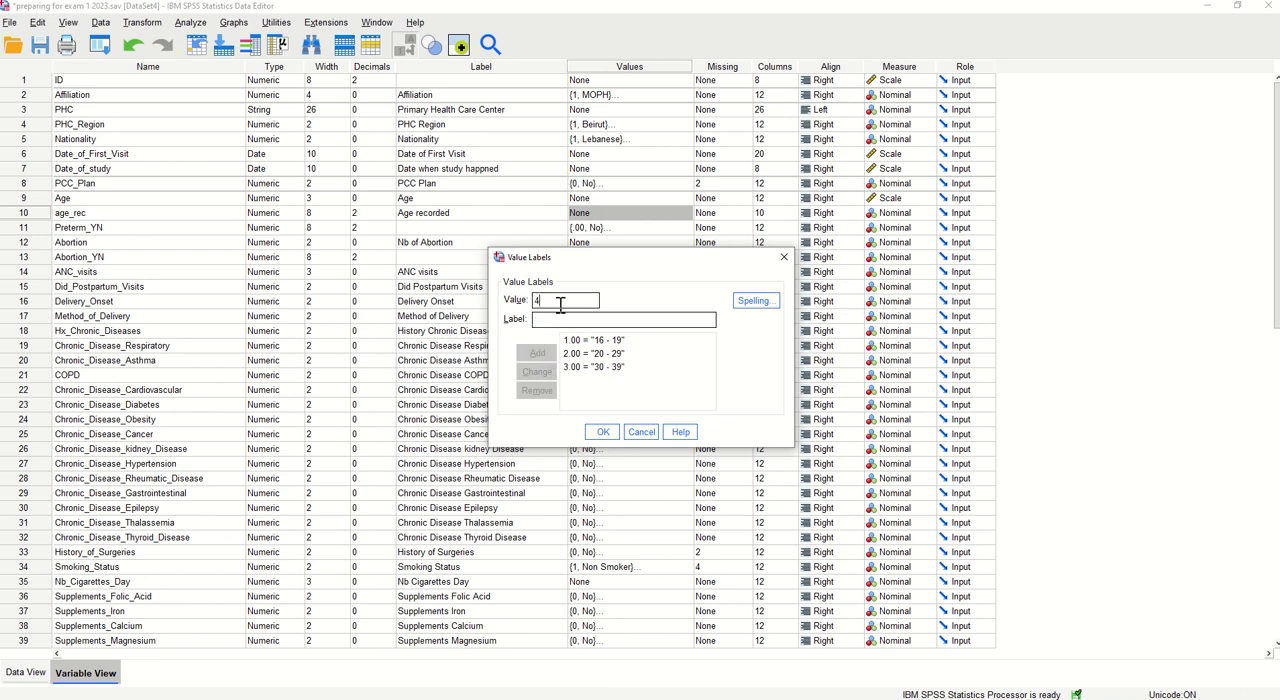
left_click(551, 320)
type("40 - 44")
left_click(537, 353)
left_click(603, 432)
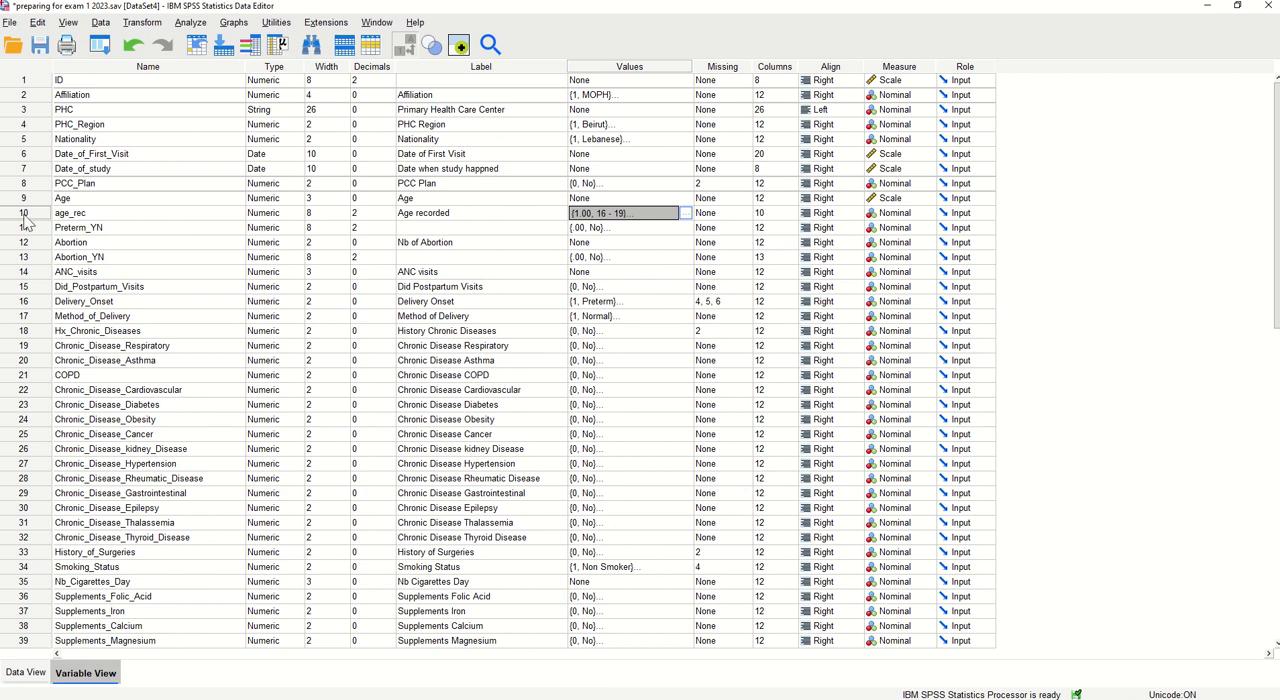
Sort the cases by Age in ascending order and check the age_rec groups against the ages throughout the dataset
left_click(27, 674)
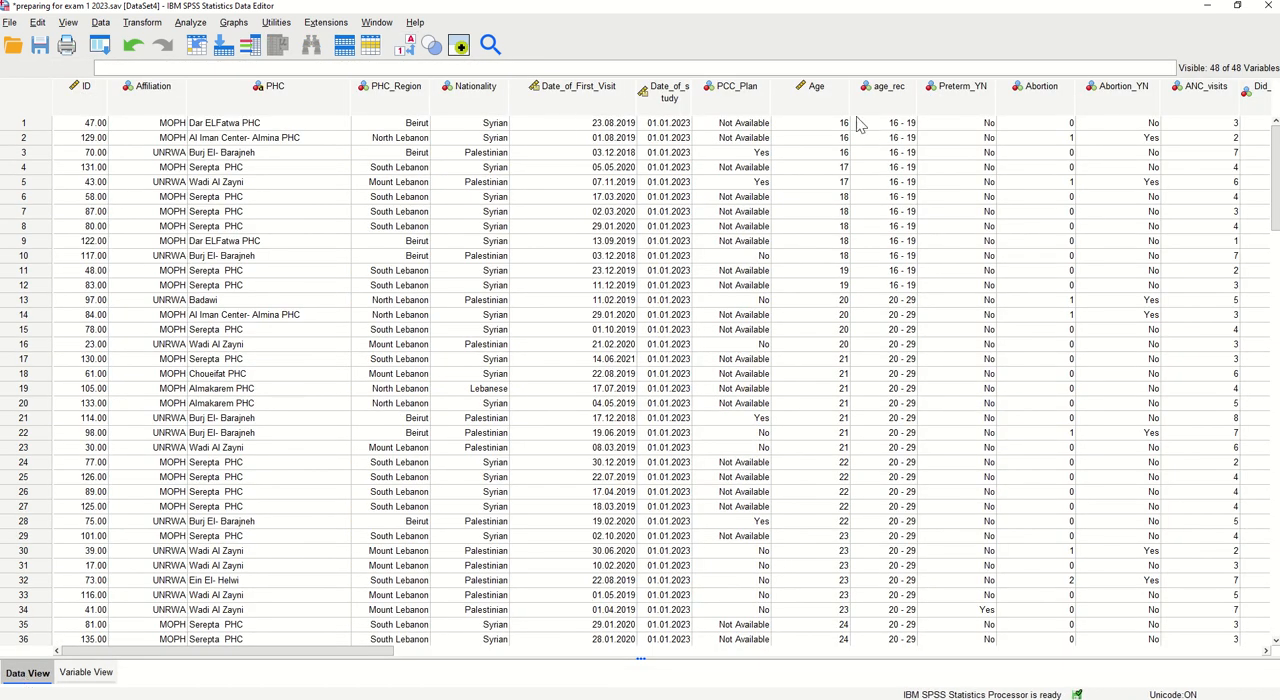
left_click(815, 88)
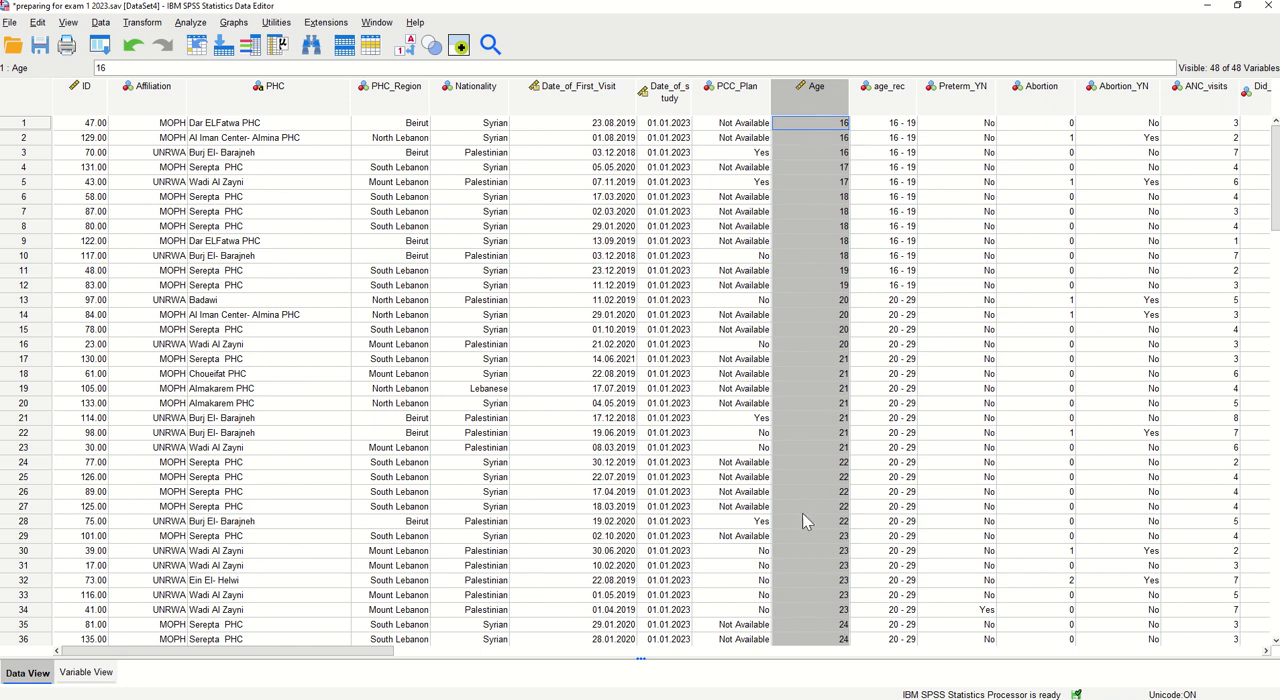
right_click(825, 110)
left_click(868, 299)
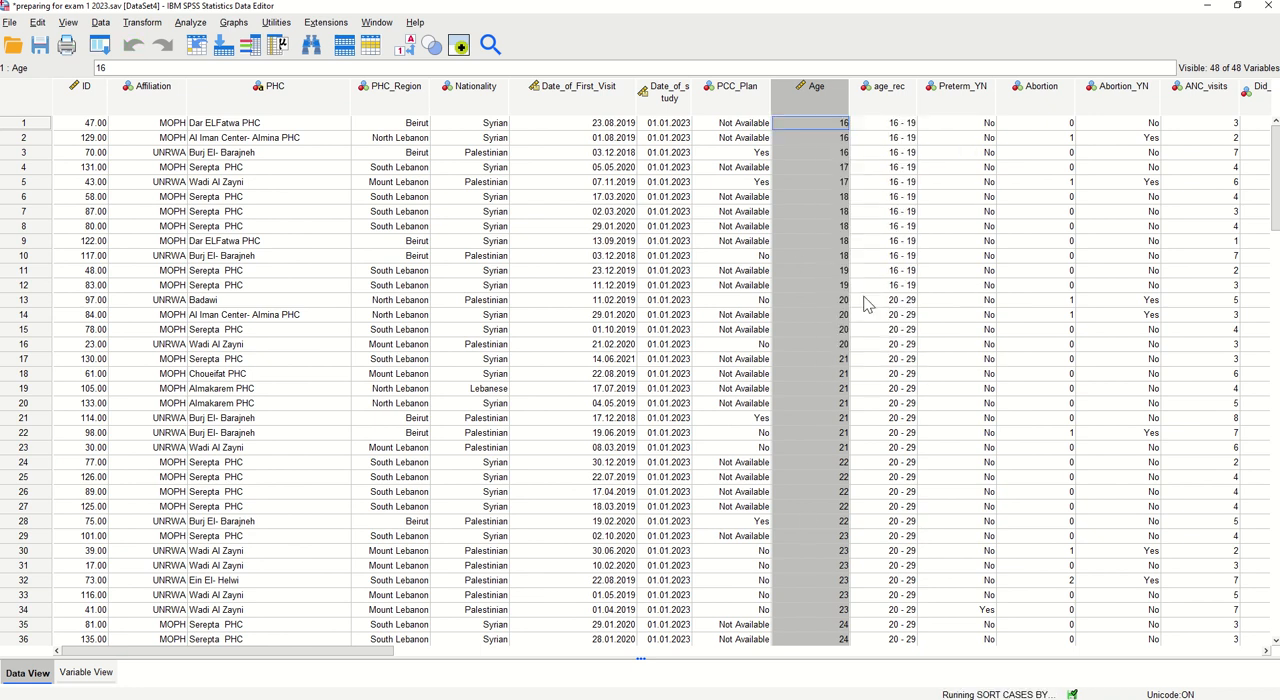
right_click(808, 110)
left_click(850, 299)
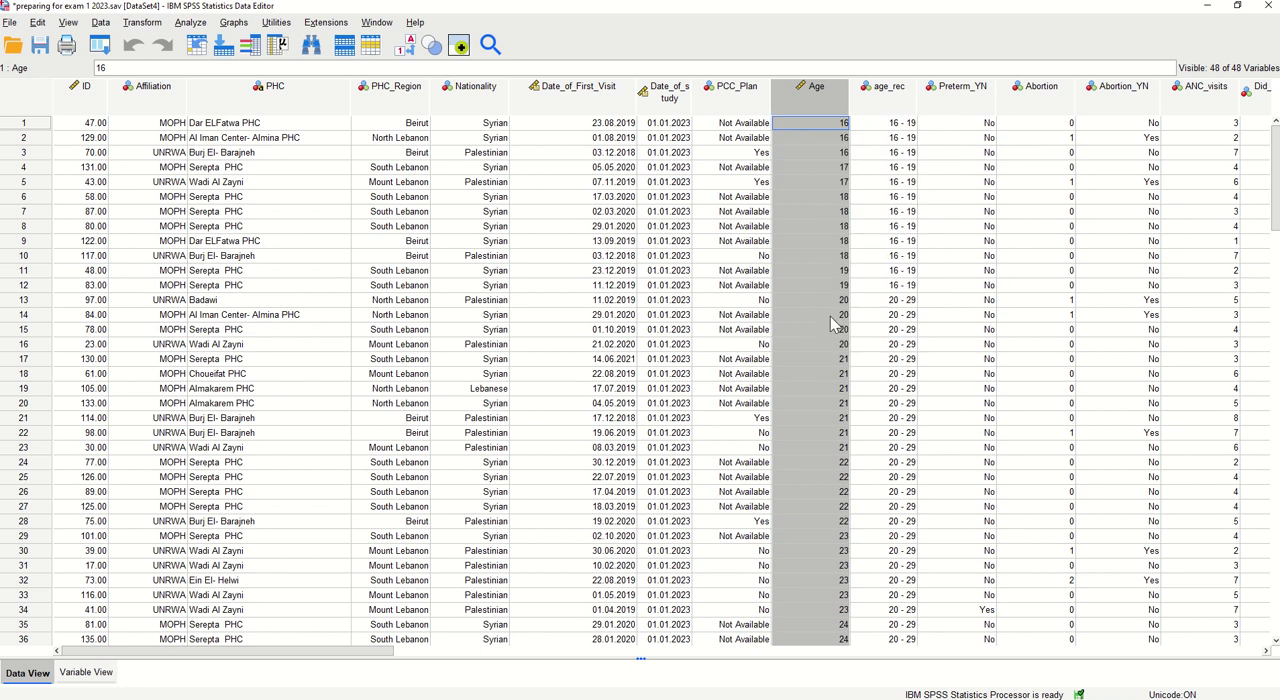
left_click(888, 90)
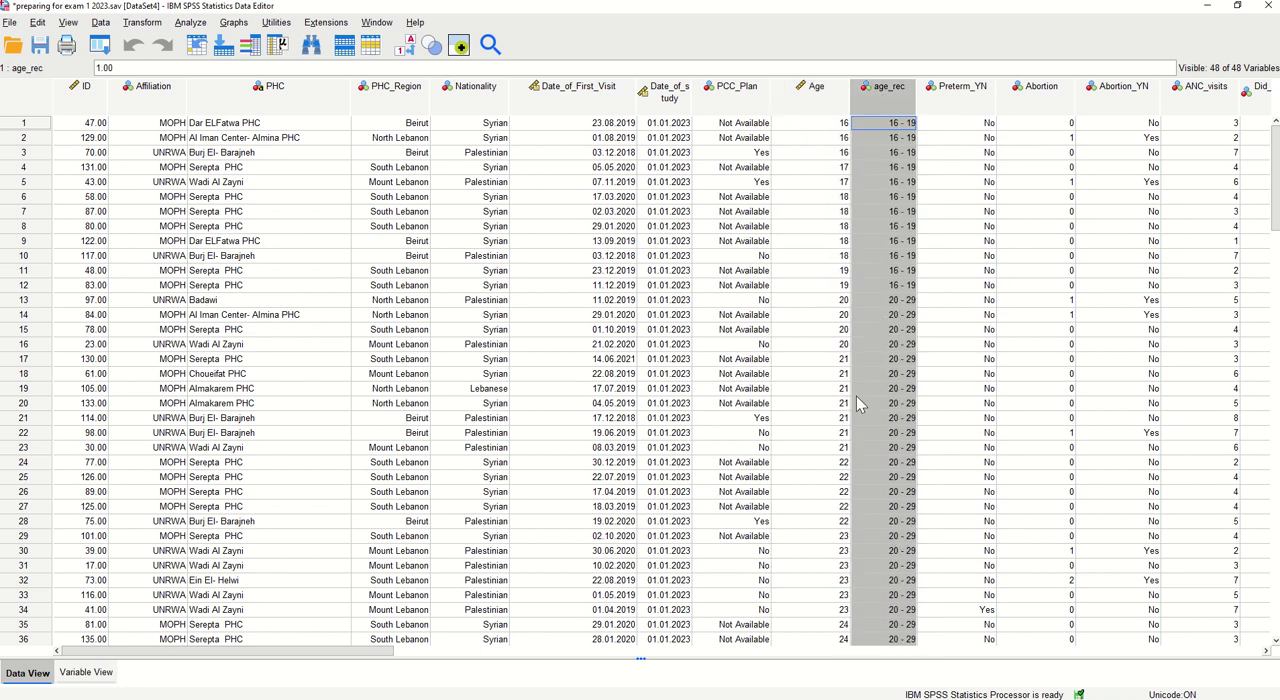
scroll(852, 314, "down", 19)
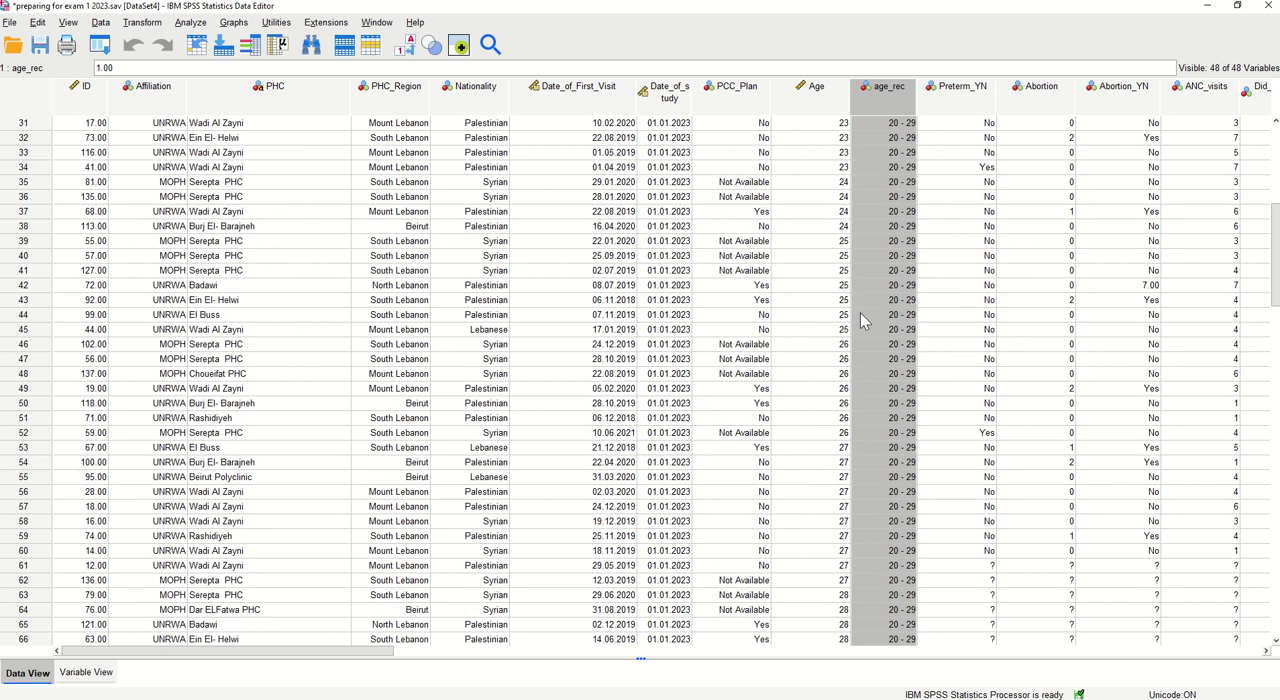
scroll(857, 378, "down", 16)
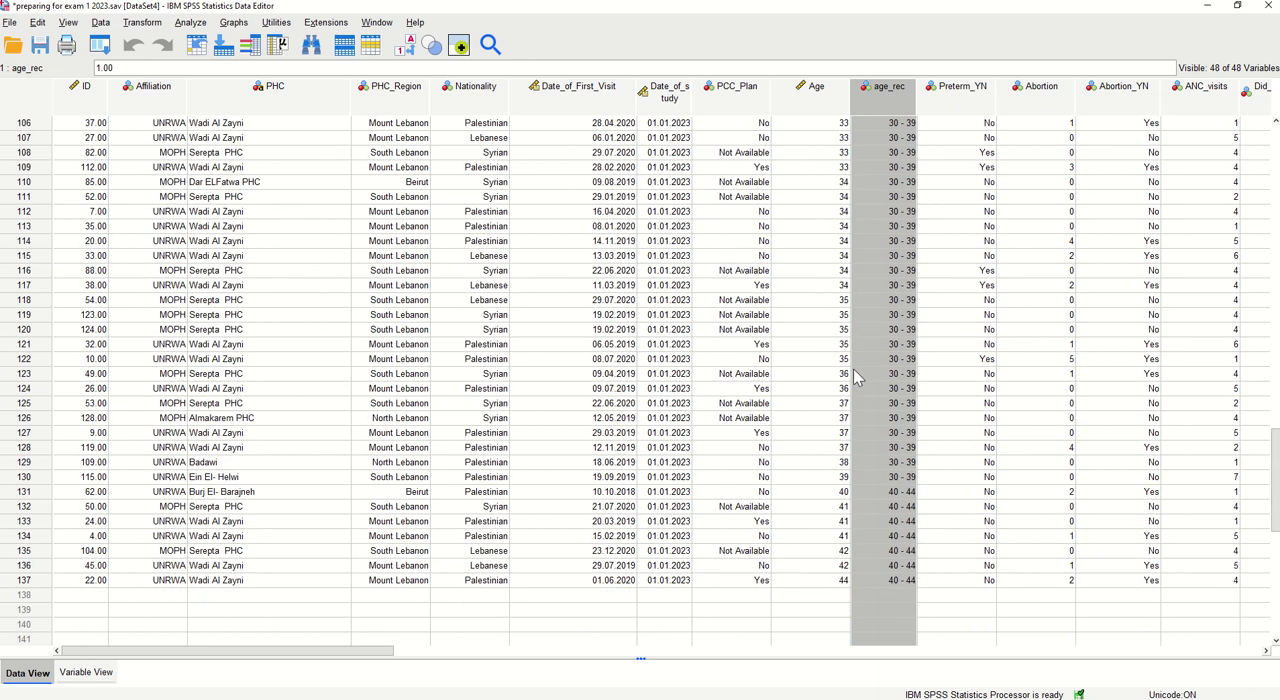
scroll(855, 372, "up", 20)
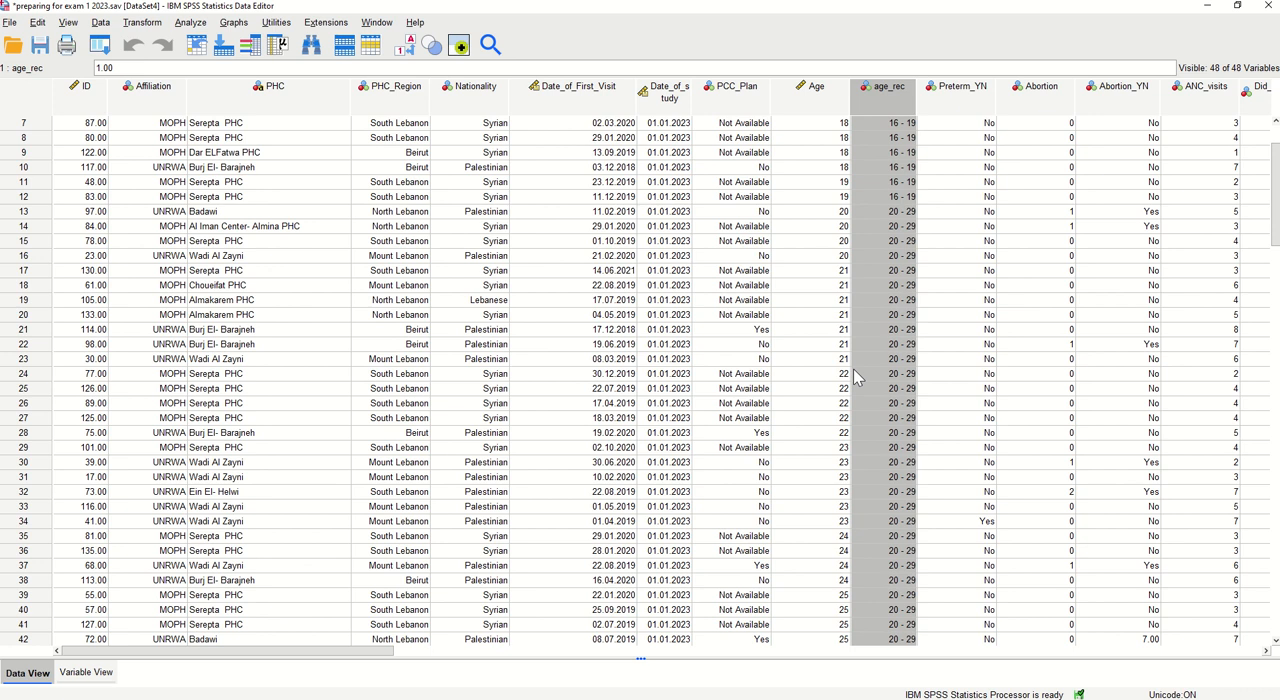
scroll(855, 375, "up", 2)
Widen the Date_of_study column in the data so its full name fits on one line
left_click(599, 95)
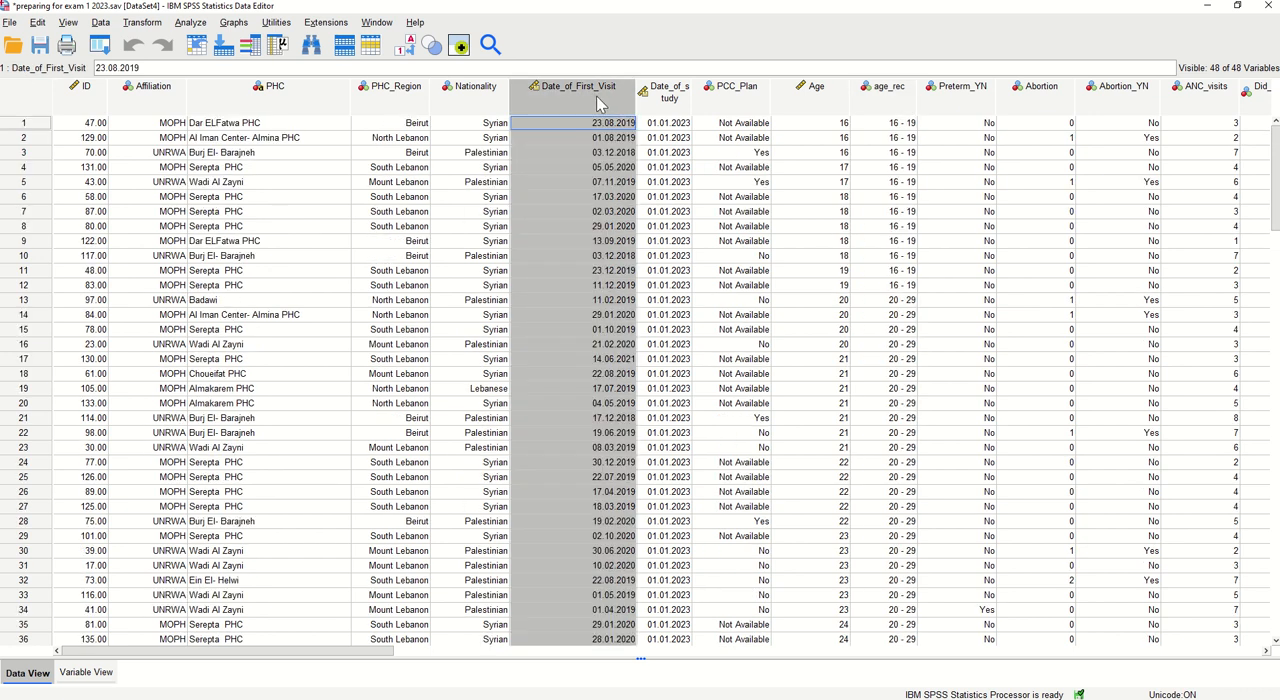
left_click_drag(693, 96, 713, 95)
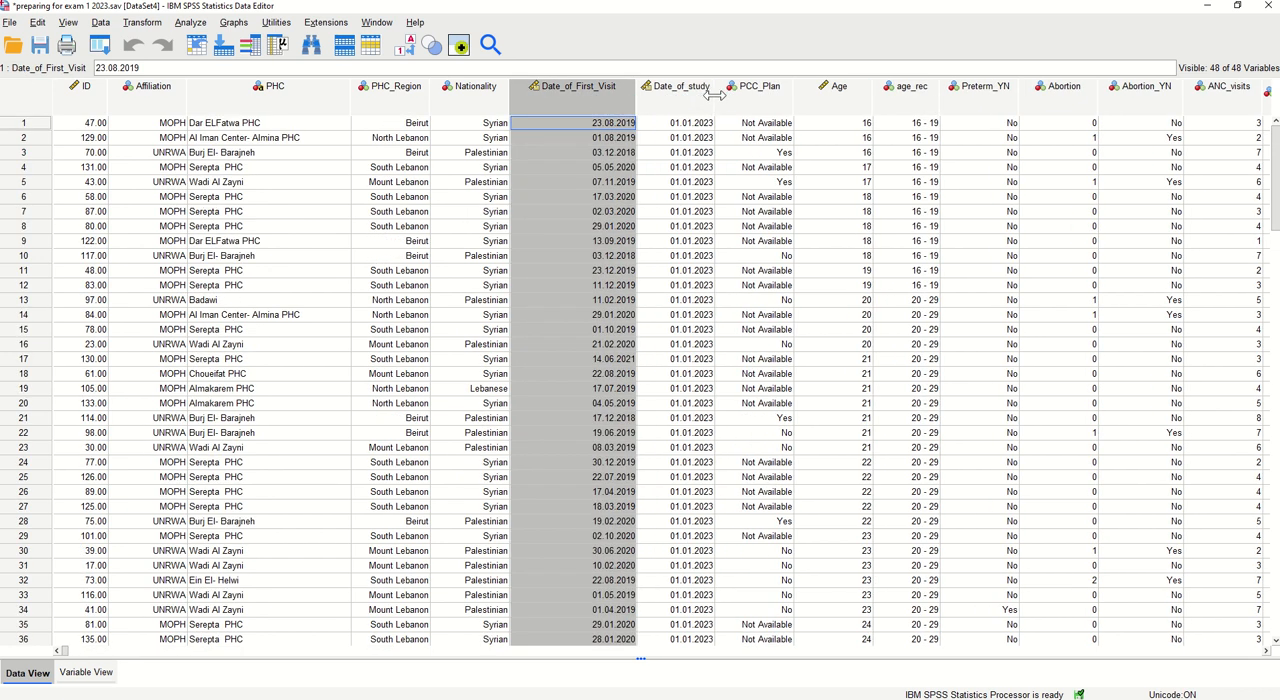
left_click(705, 95)
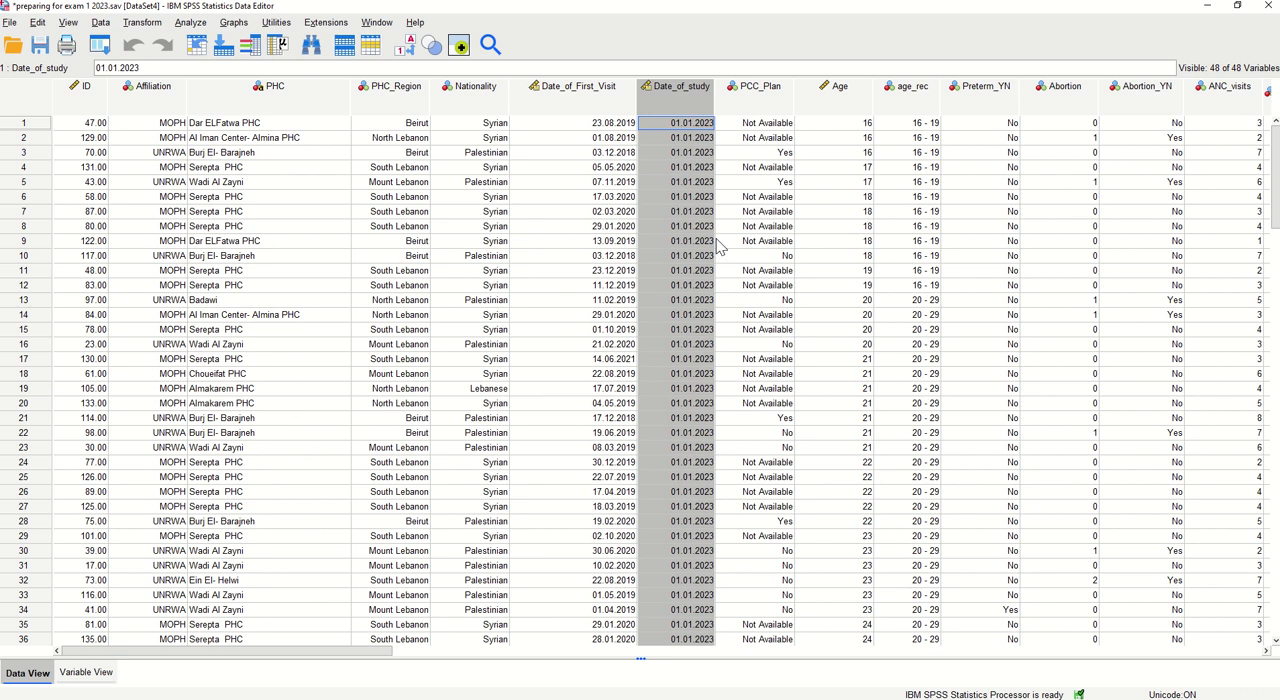
Start computing a new variable named timelapse and insert the Datediff function from the Date Arithmetic group as its expression
left_click(138, 23)
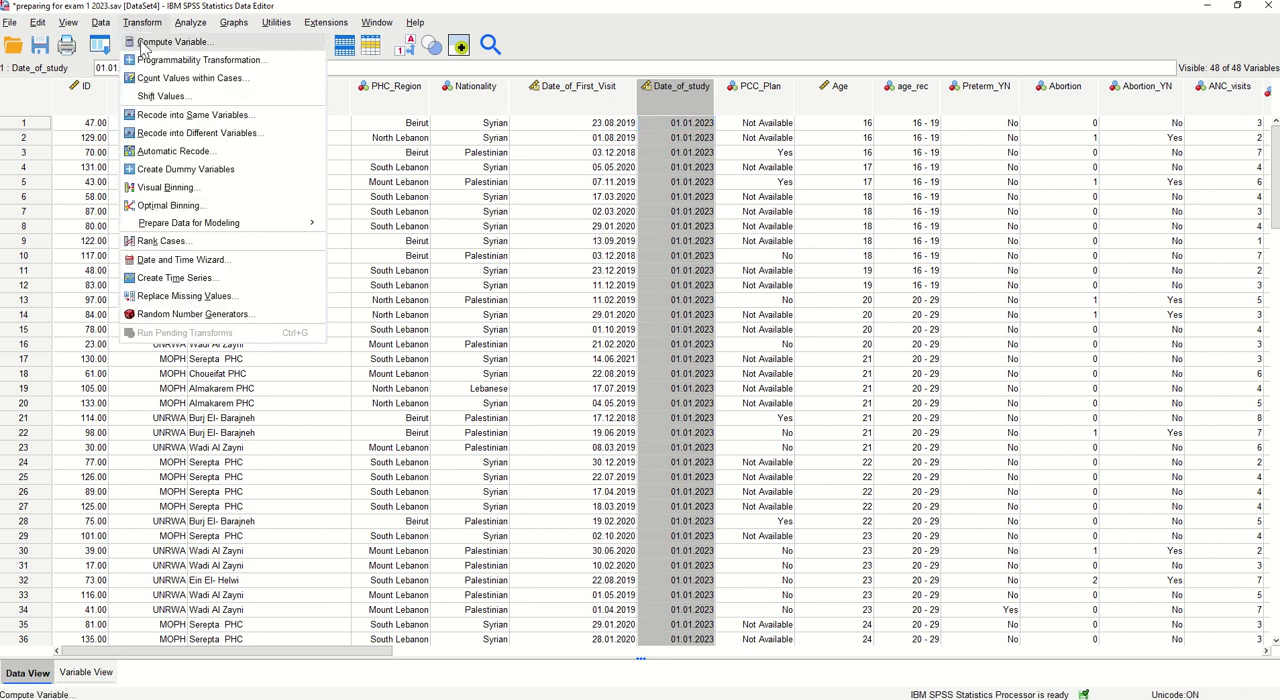
left_click(143, 44)
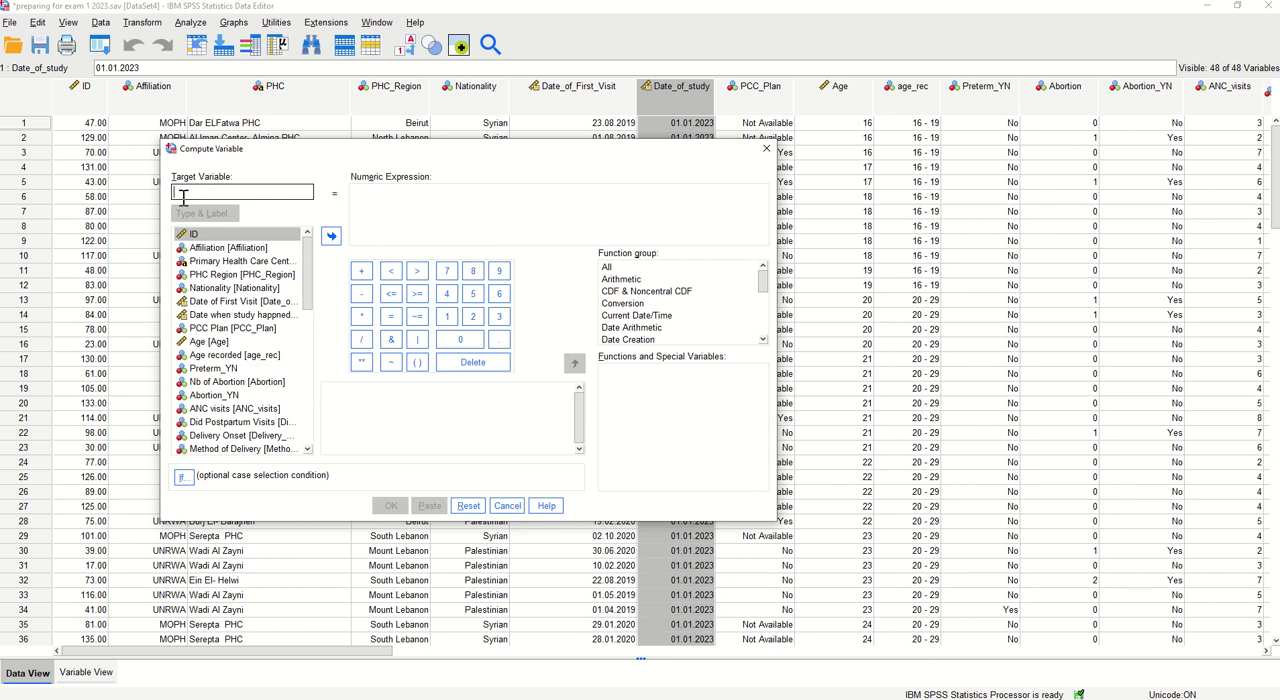
type("time")
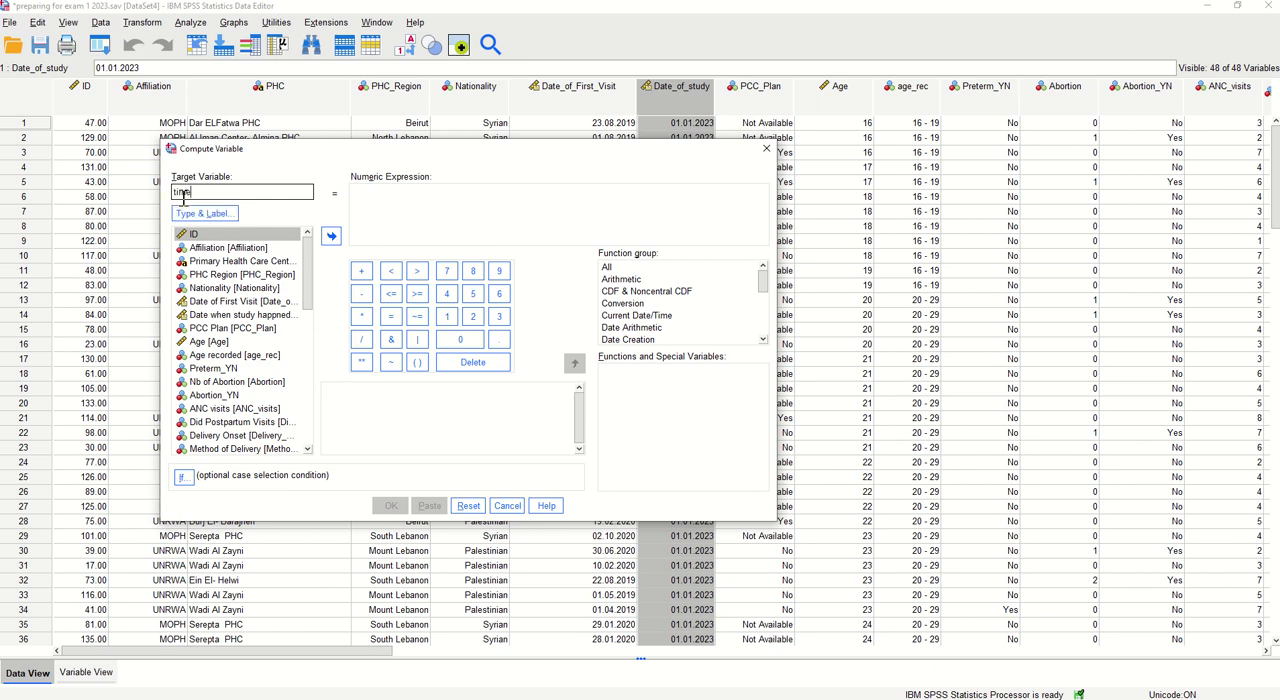
type("lapse")
left_click(645, 332)
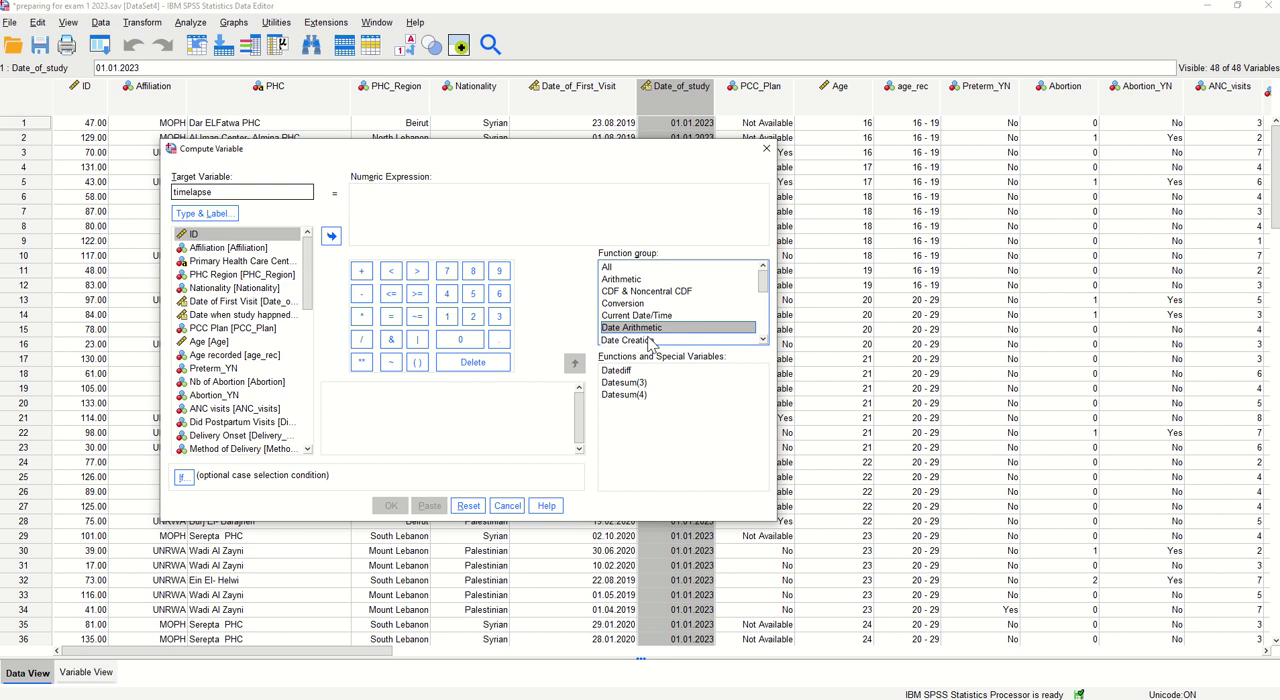
left_click(628, 371)
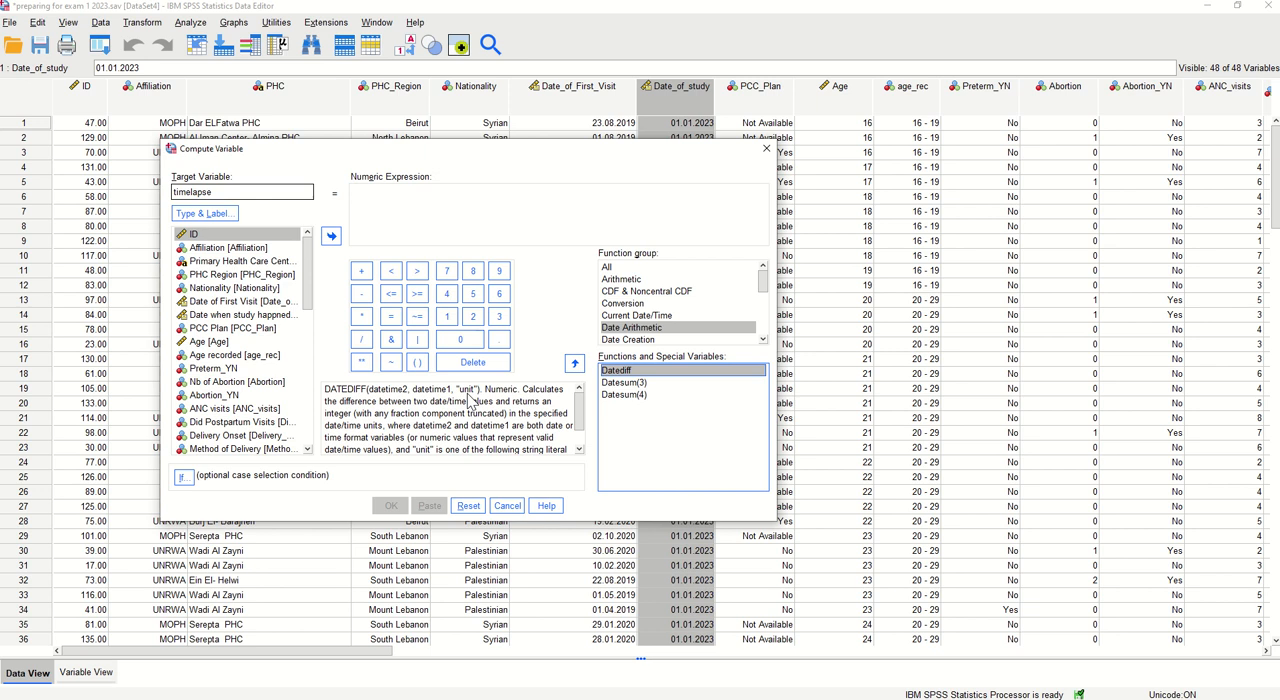
left_click(574, 364)
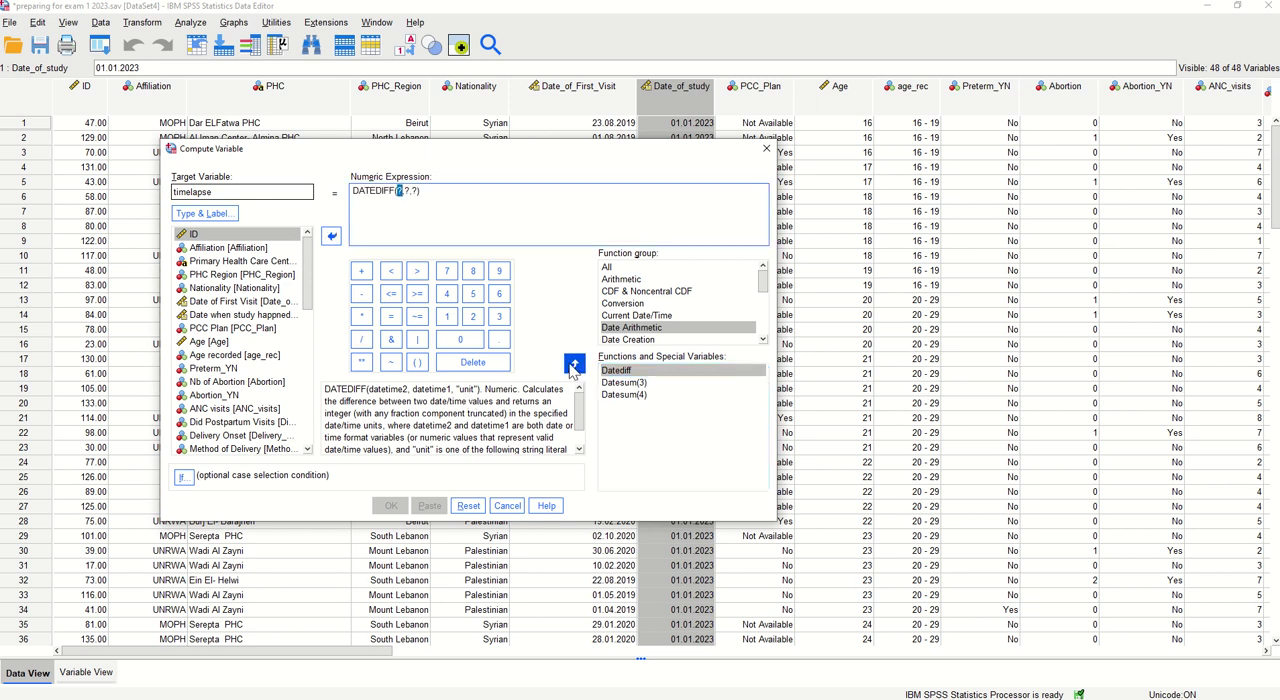
Fill the first two DATEDIFF arguments with Date_of_study and Date_of_First_Visit
left_click_drag(353, 191, 392, 192)
left_click(397, 205)
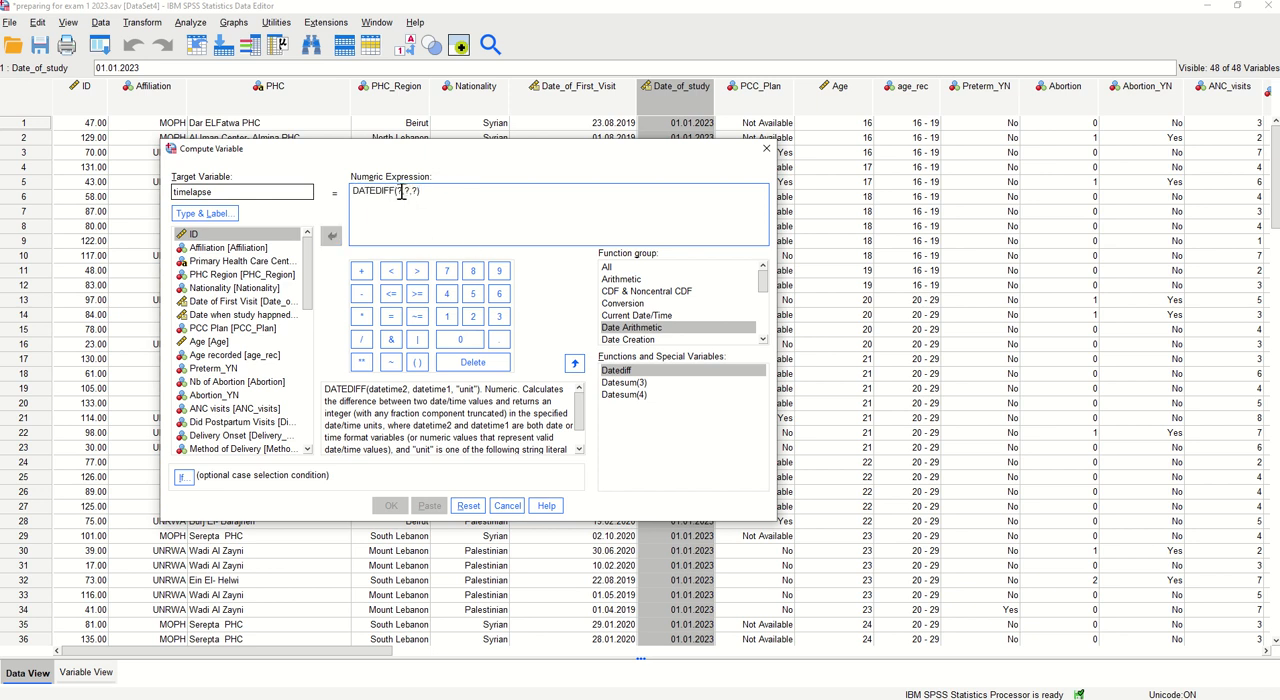
double_click(399, 191)
left_click(258, 316)
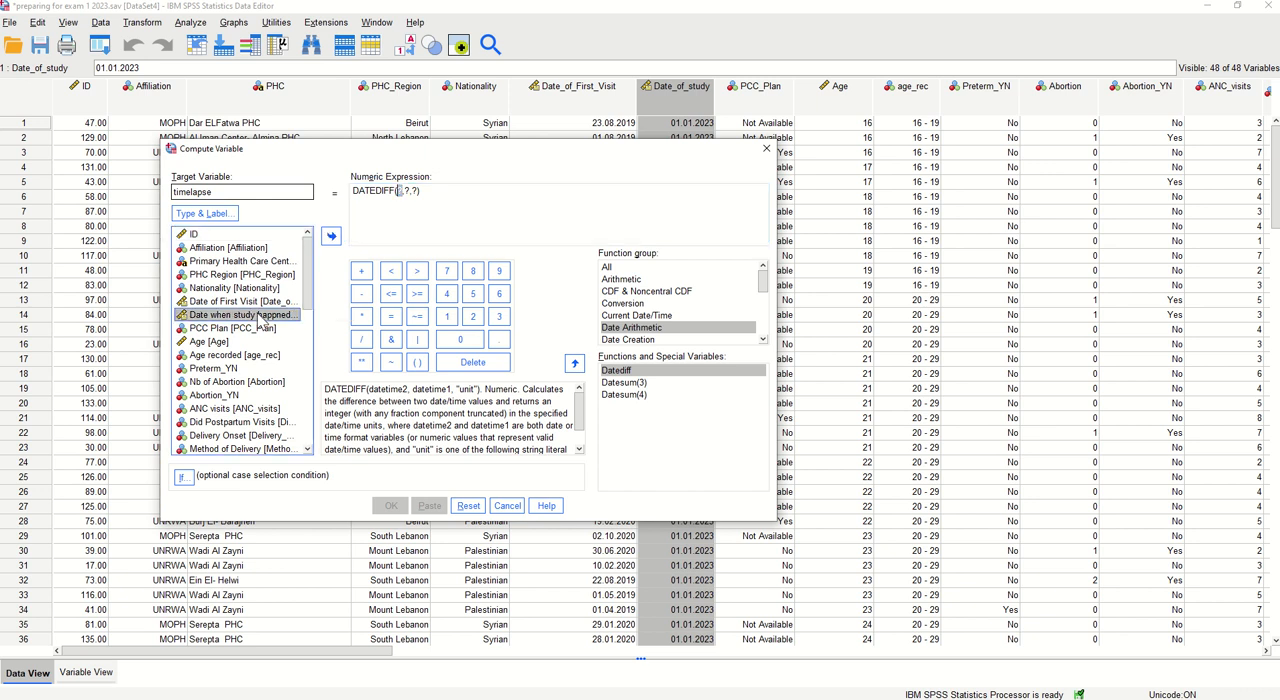
left_click(331, 236)
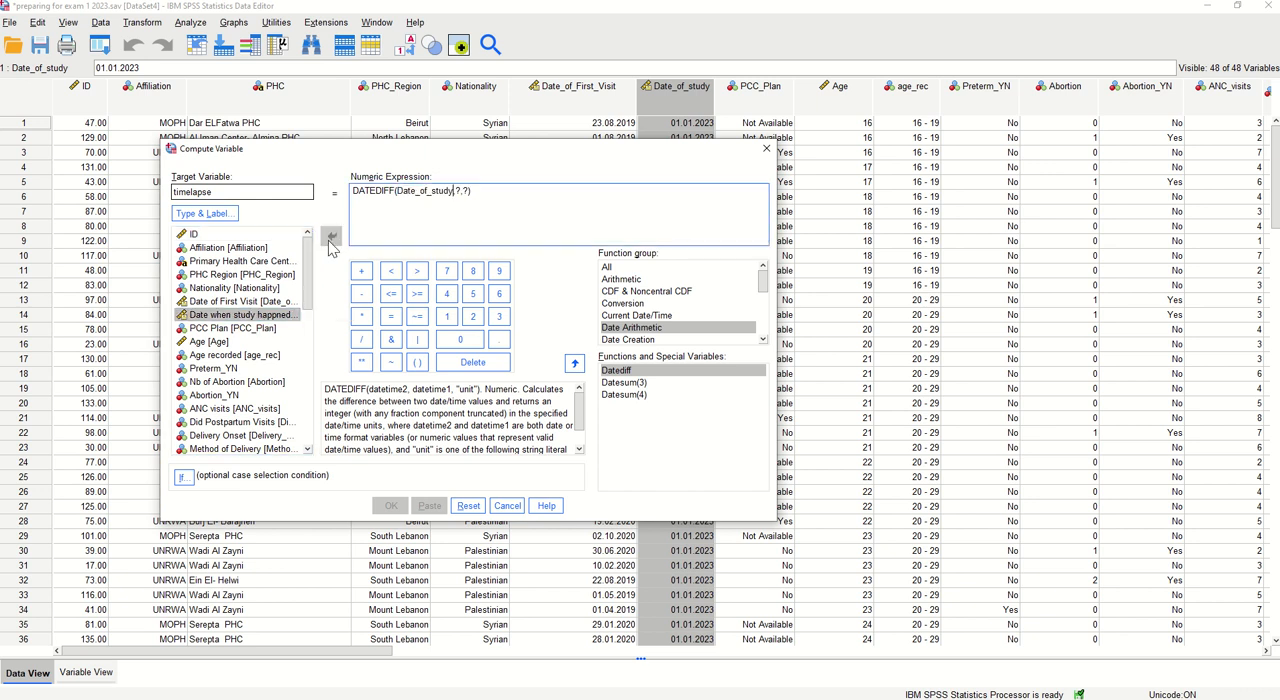
double_click(458, 191)
left_click(211, 304)
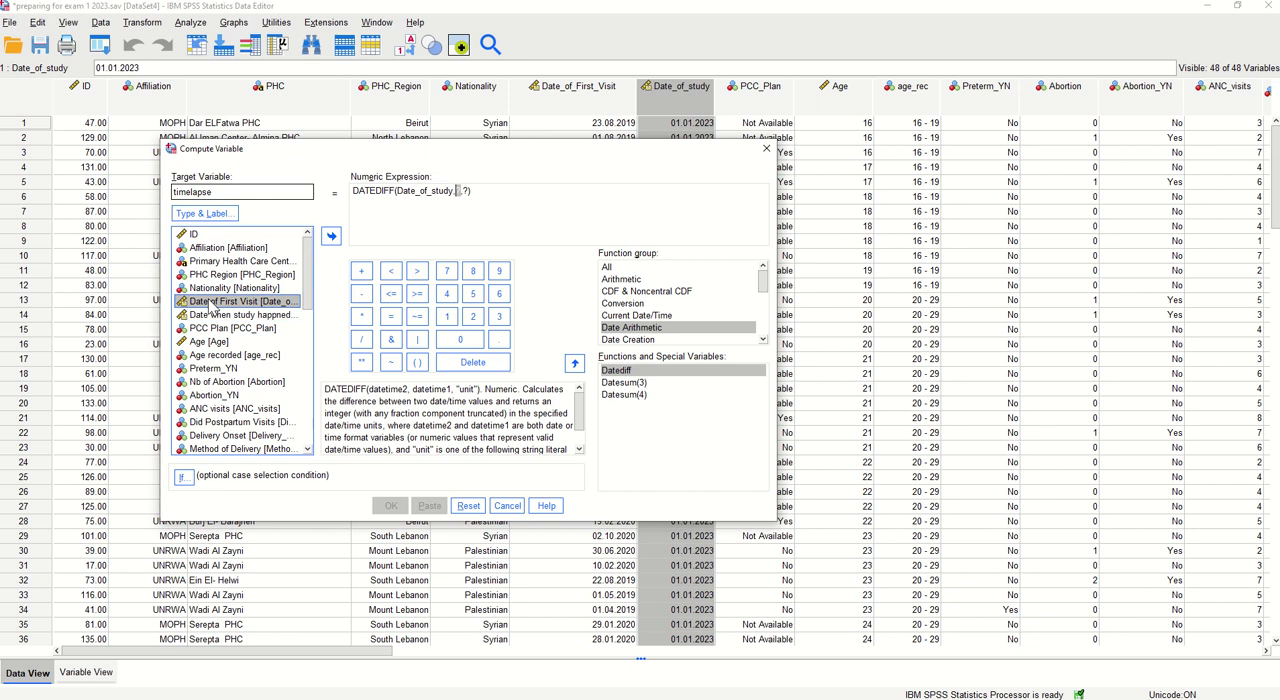
left_click(331, 236)
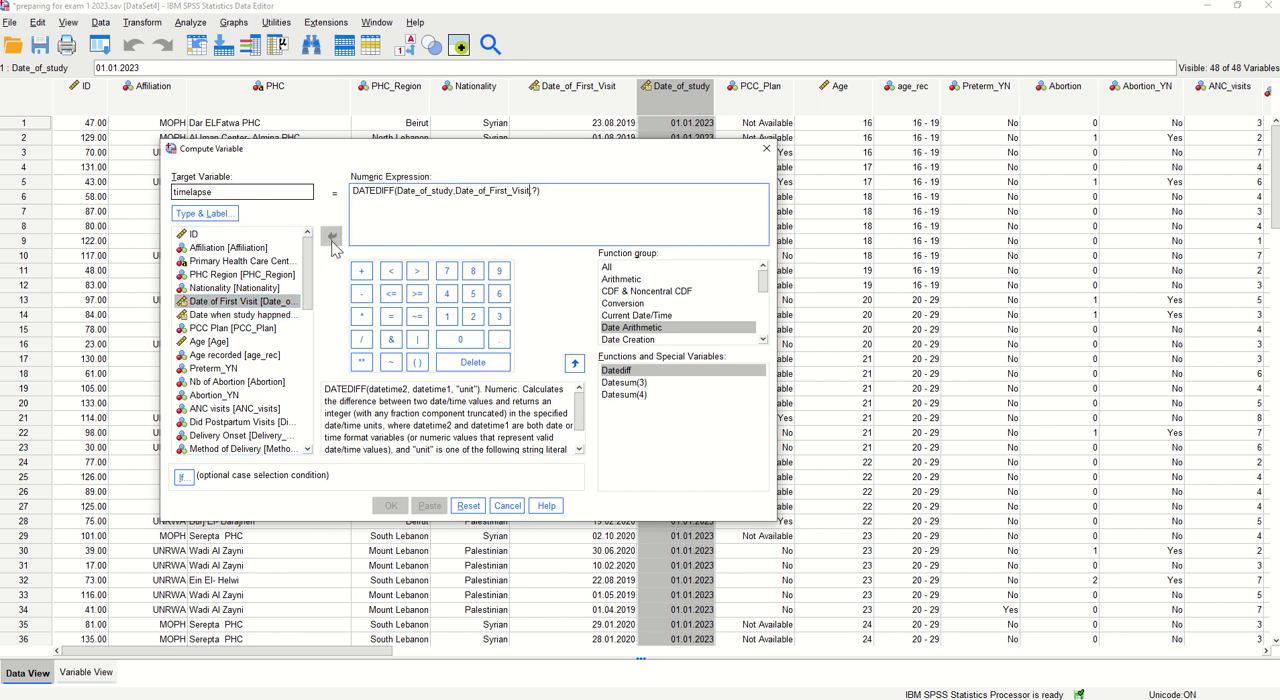
Set the DATEDIFF unit to "years" and paste the computation as syntax
double_click(535, 190)
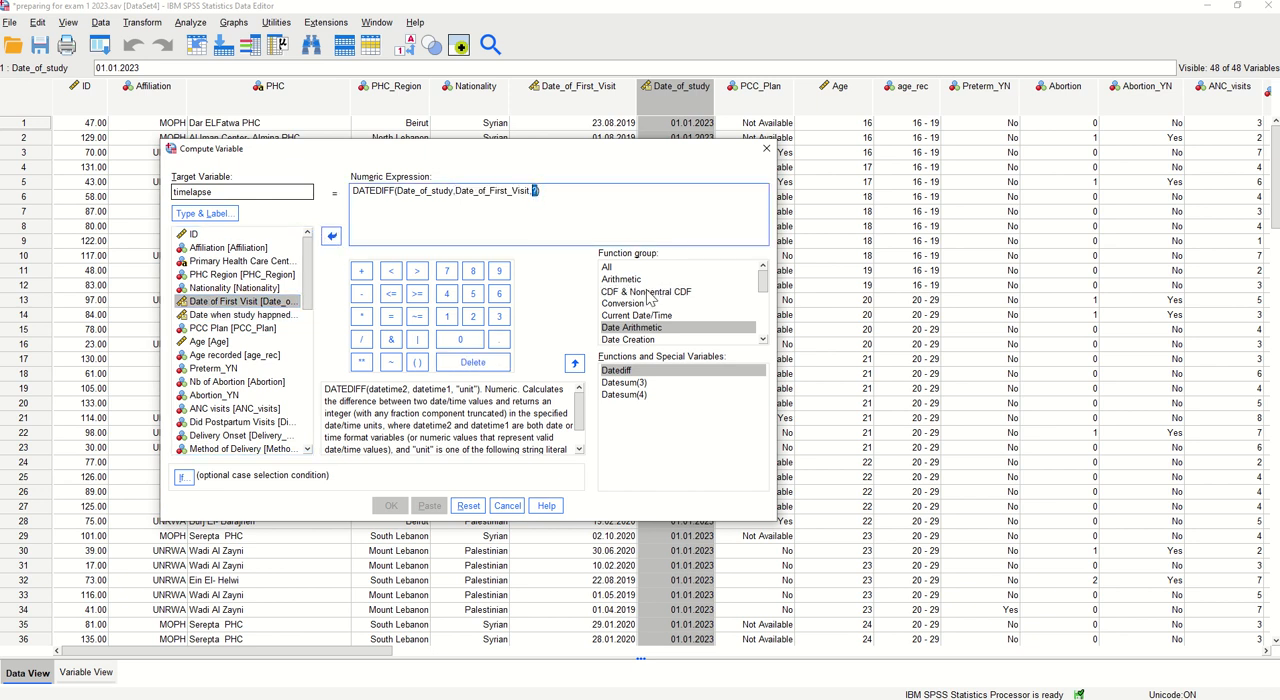
type("\"")
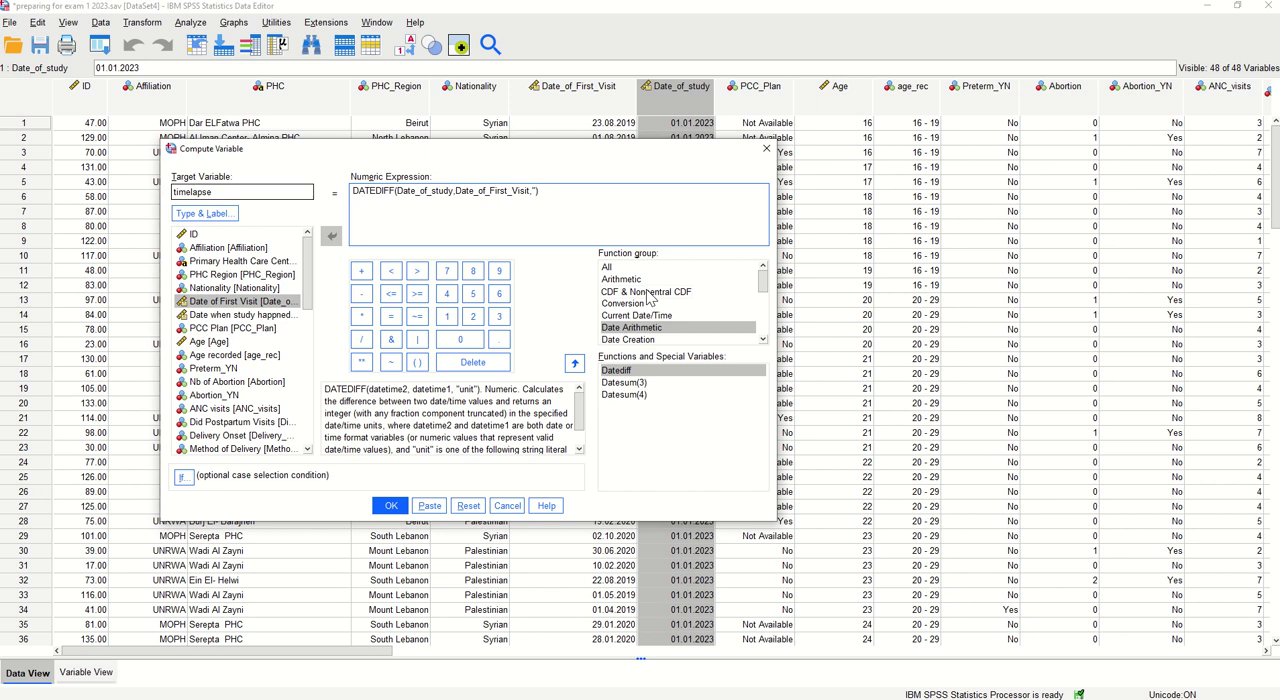
type("years")
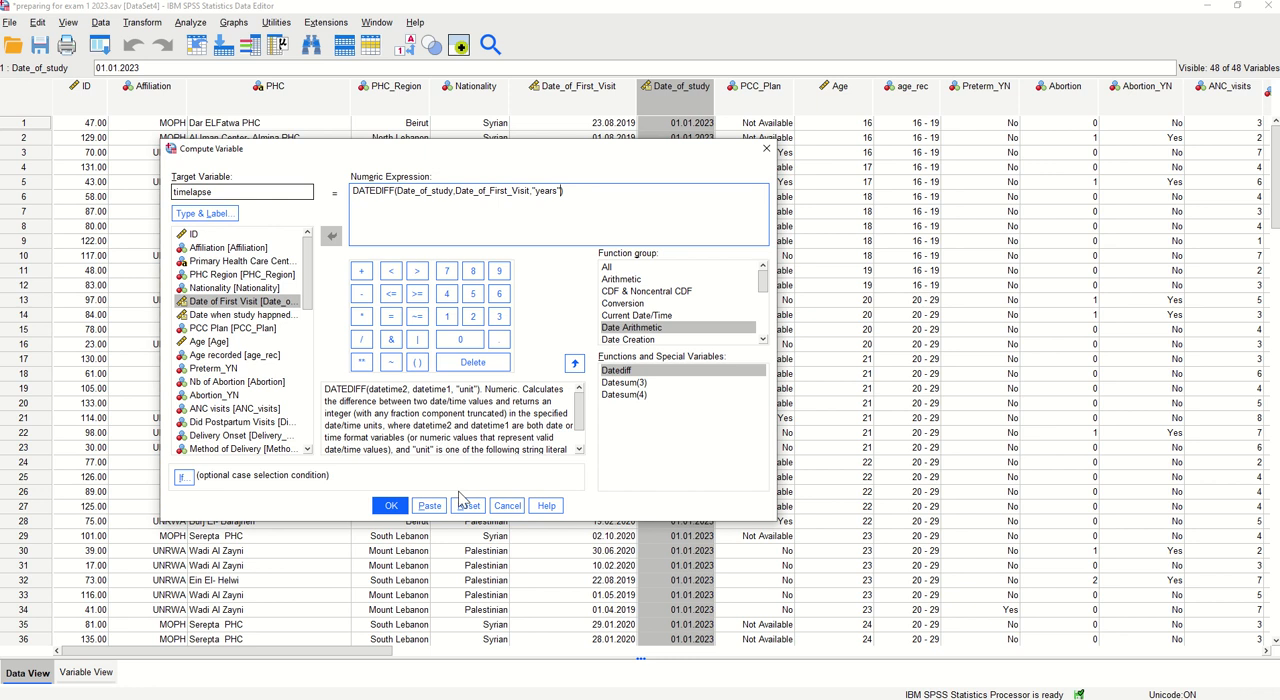
left_click(428, 506)
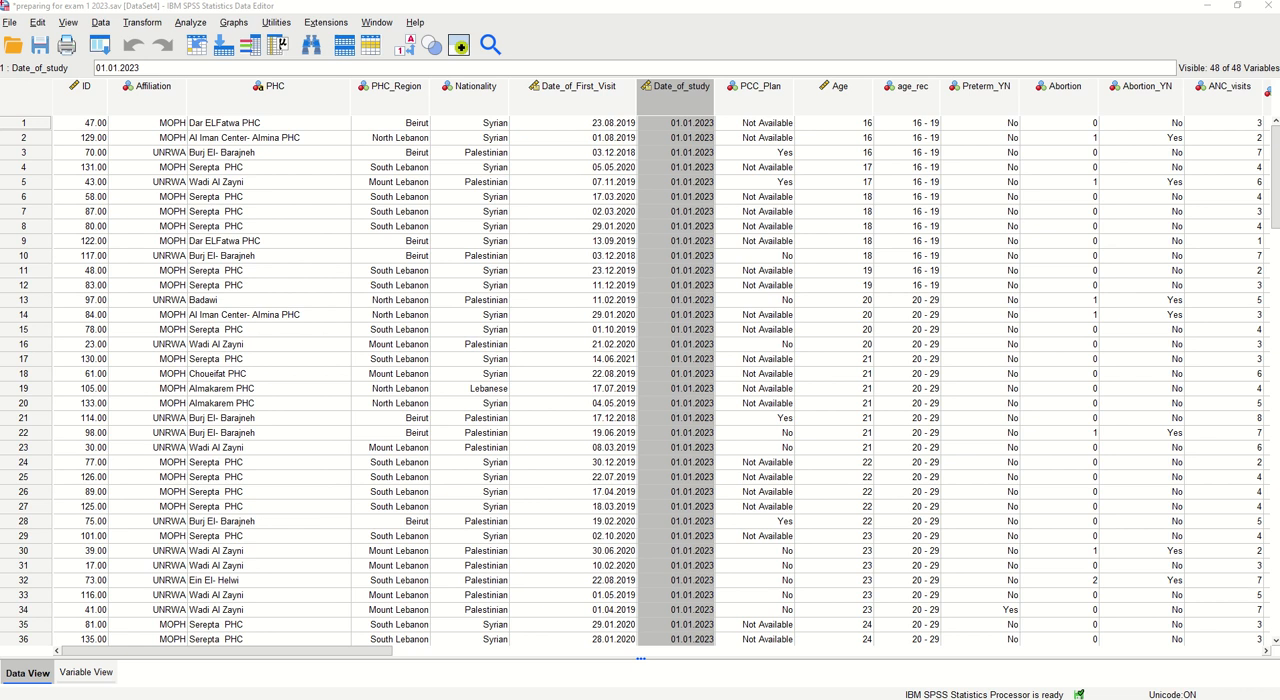
Maximize the syntax window and insert four blank lines above the DATASET ACTIVATE command
left_click_drag(1279, 18, 664, 75)
double_click(664, 75)
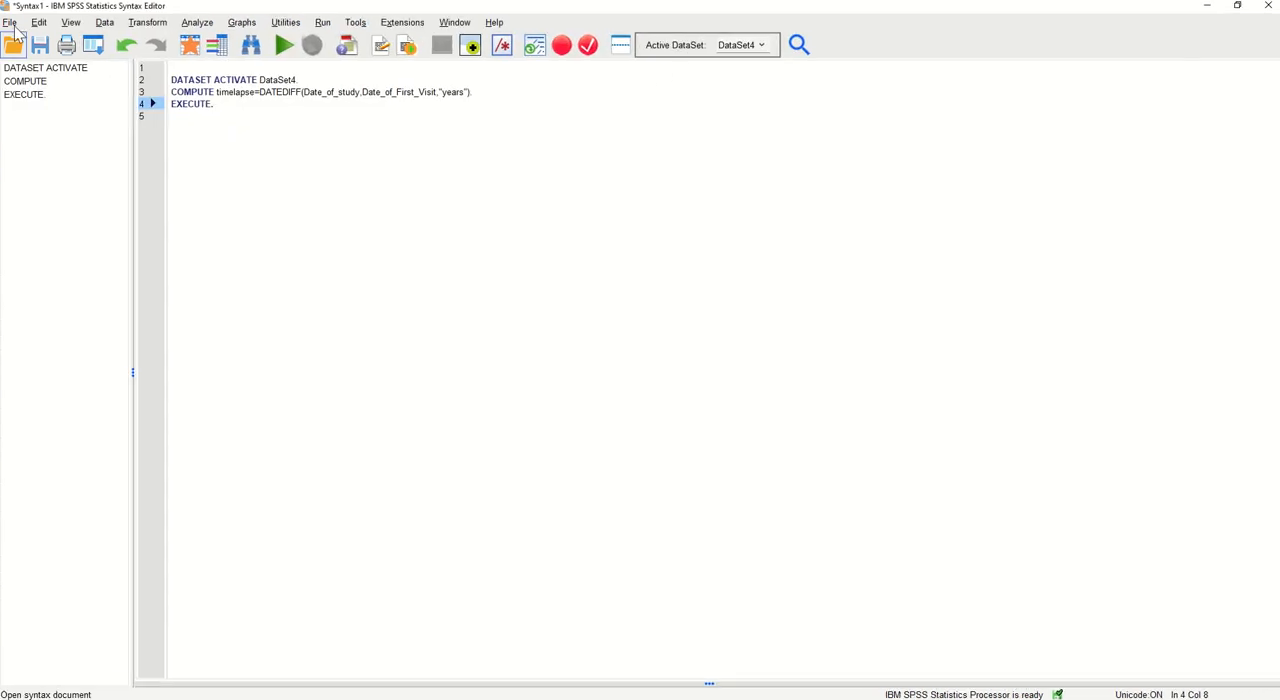
left_click(190, 68)
key("Return")
key("Return")
key("Return")
key("Return")
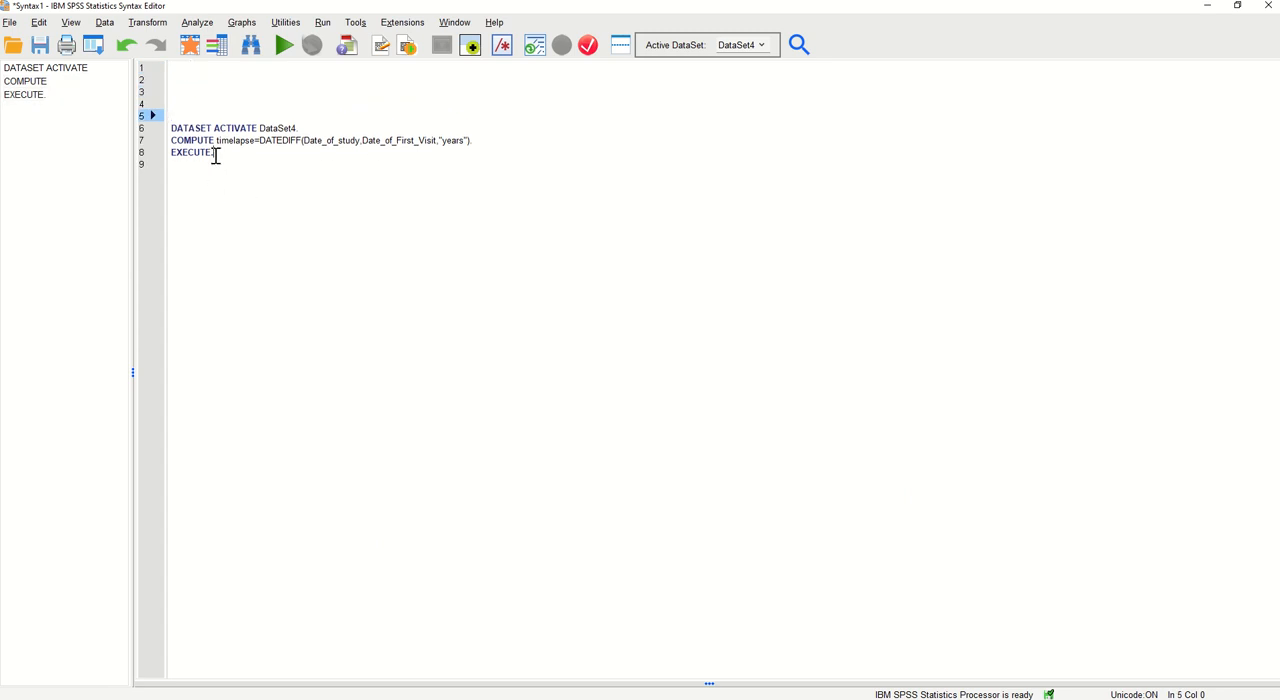
Run only the COMPUTE timelapse and EXECUTE lines of the syntax
left_click_drag(213, 152, 166, 141)
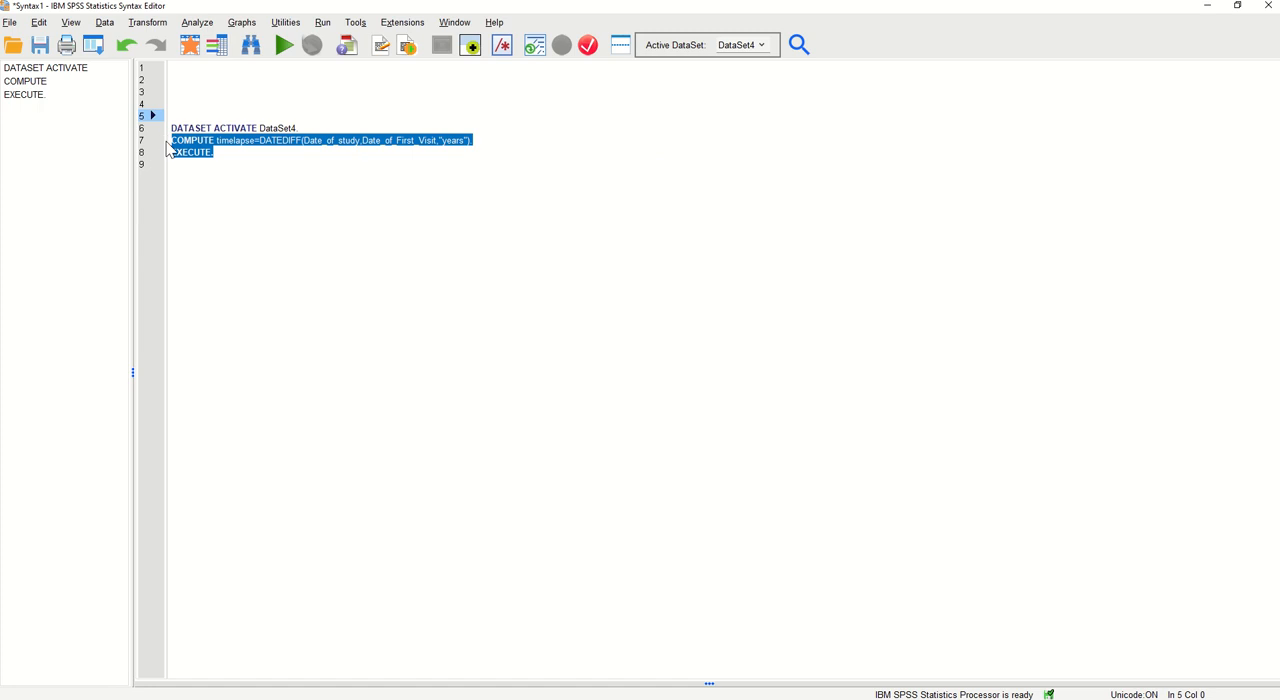
key("ctrl+r")
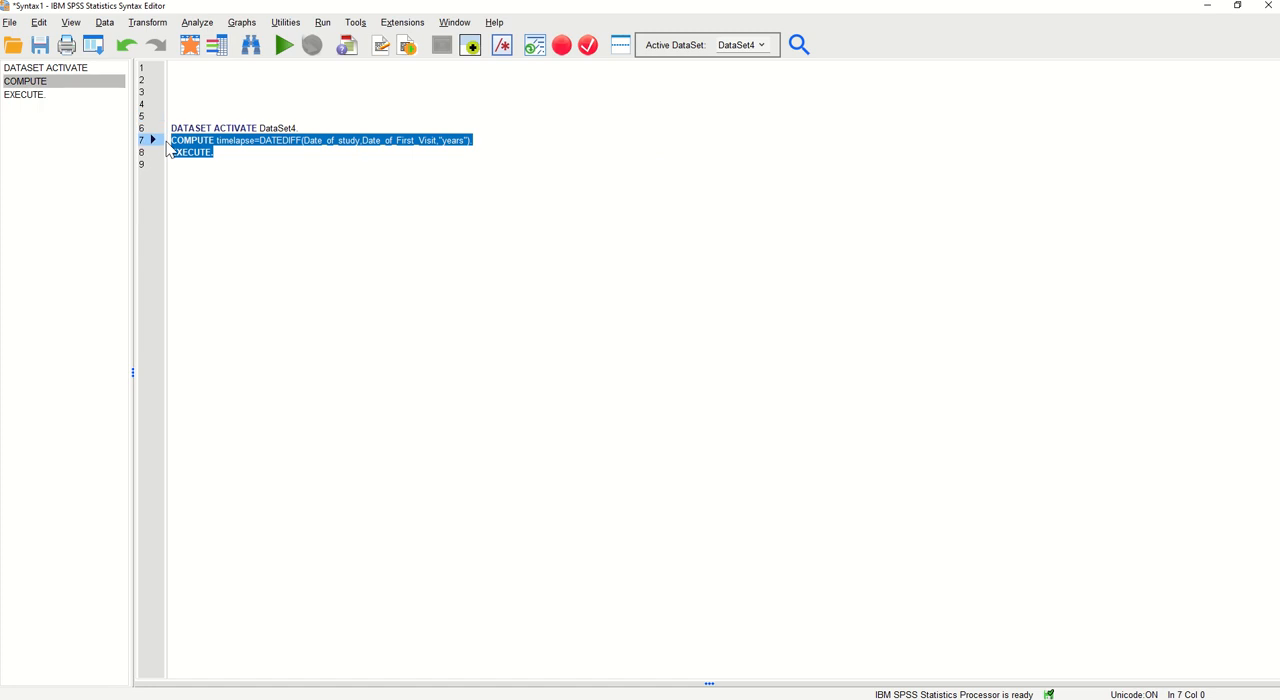
left_click(285, 46)
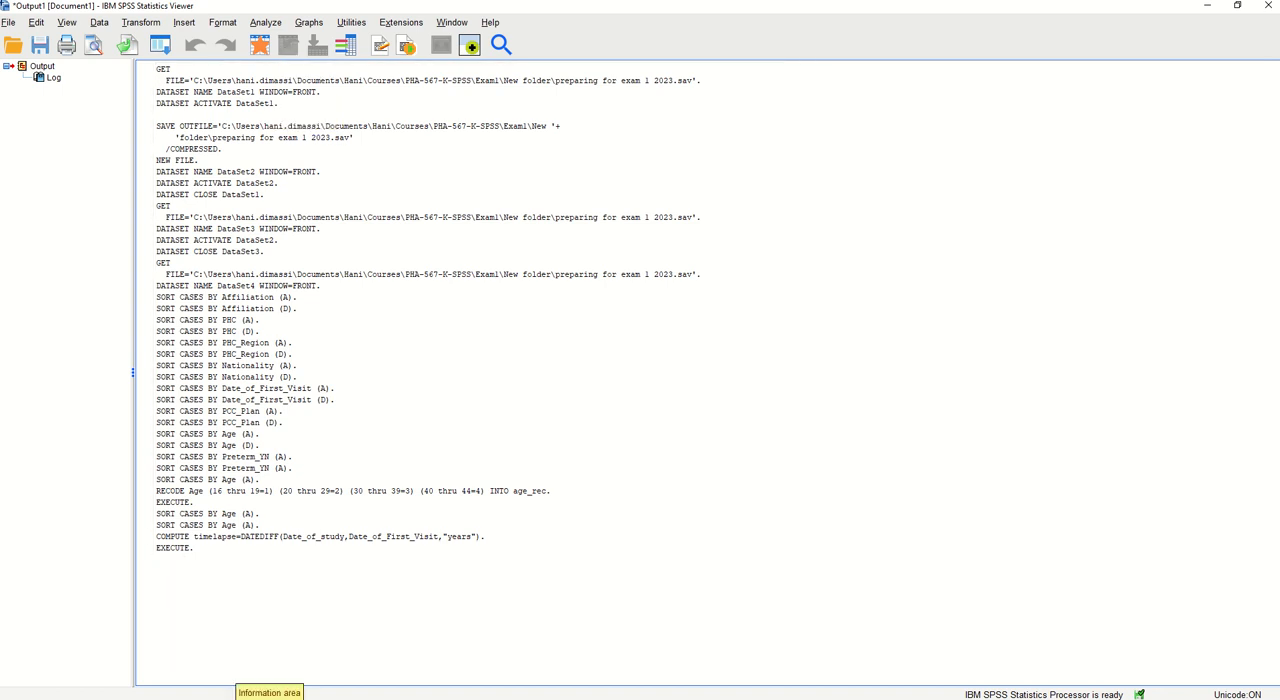
Return to the dataset's variable definitions and move timelapse directly below Date_of_study
left_click(243, 699)
left_click(368, 668)
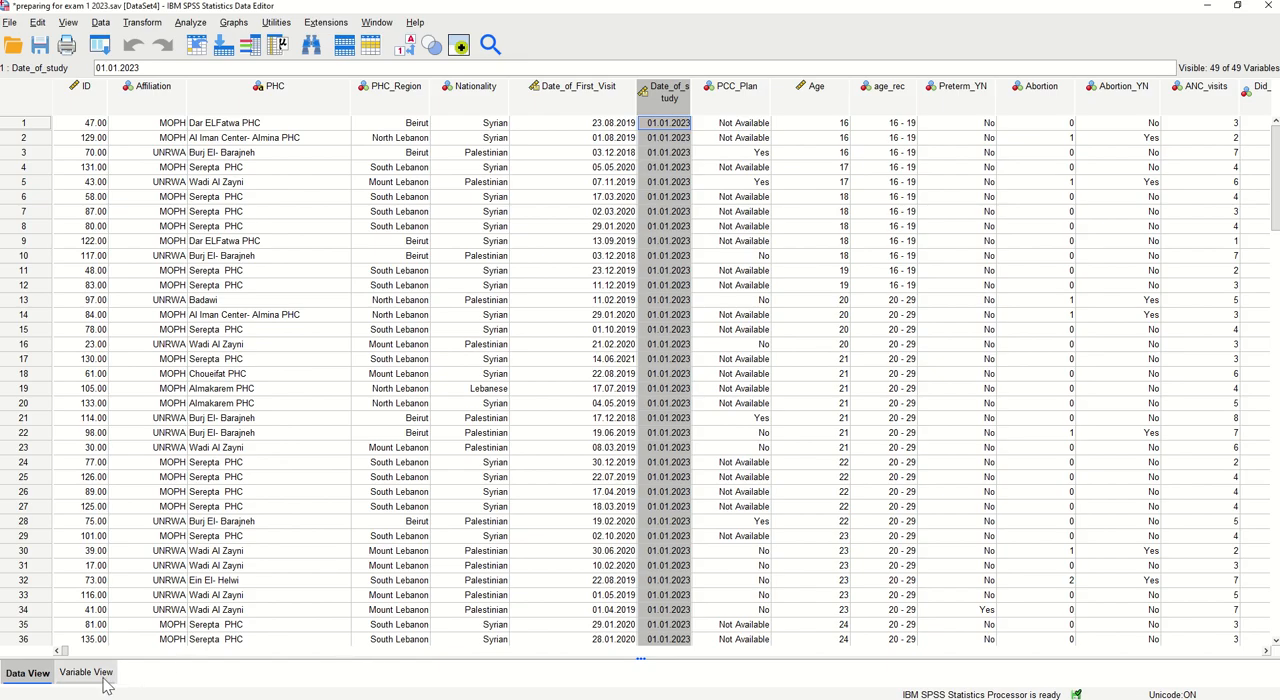
left_click(104, 683)
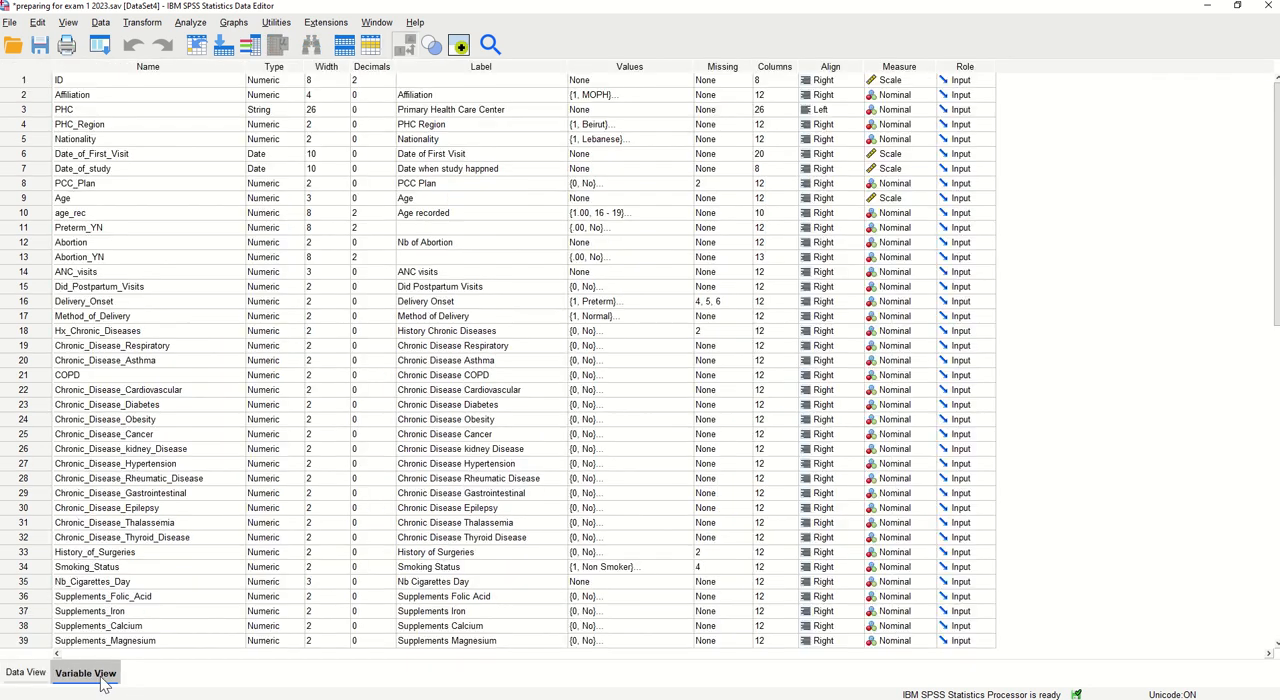
scroll(214, 323, "down", 6)
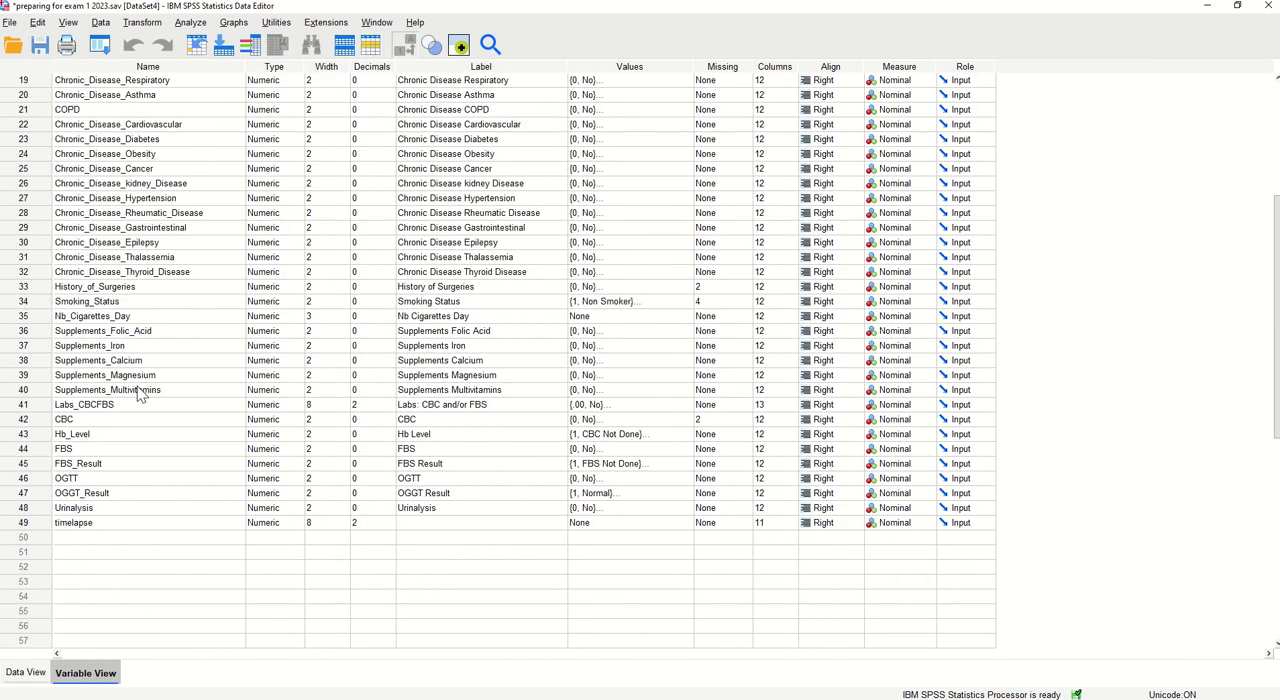
left_click(31, 522)
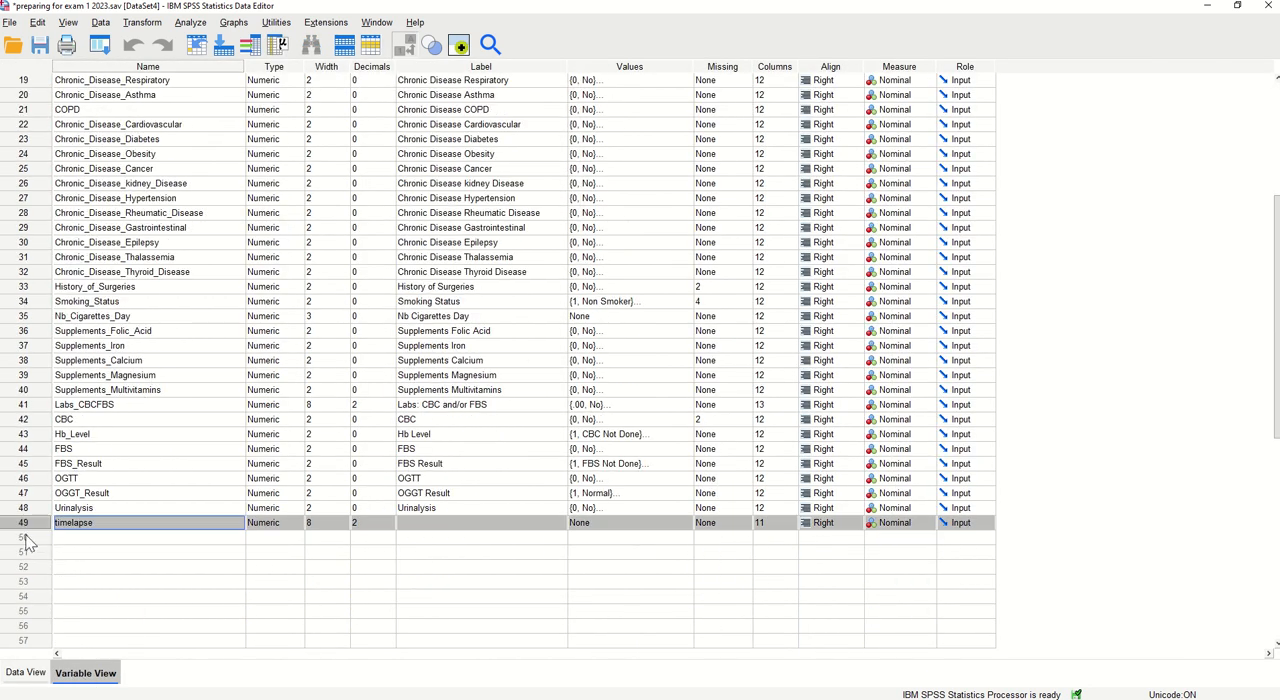
left_click_drag(27, 533, 63, 181)
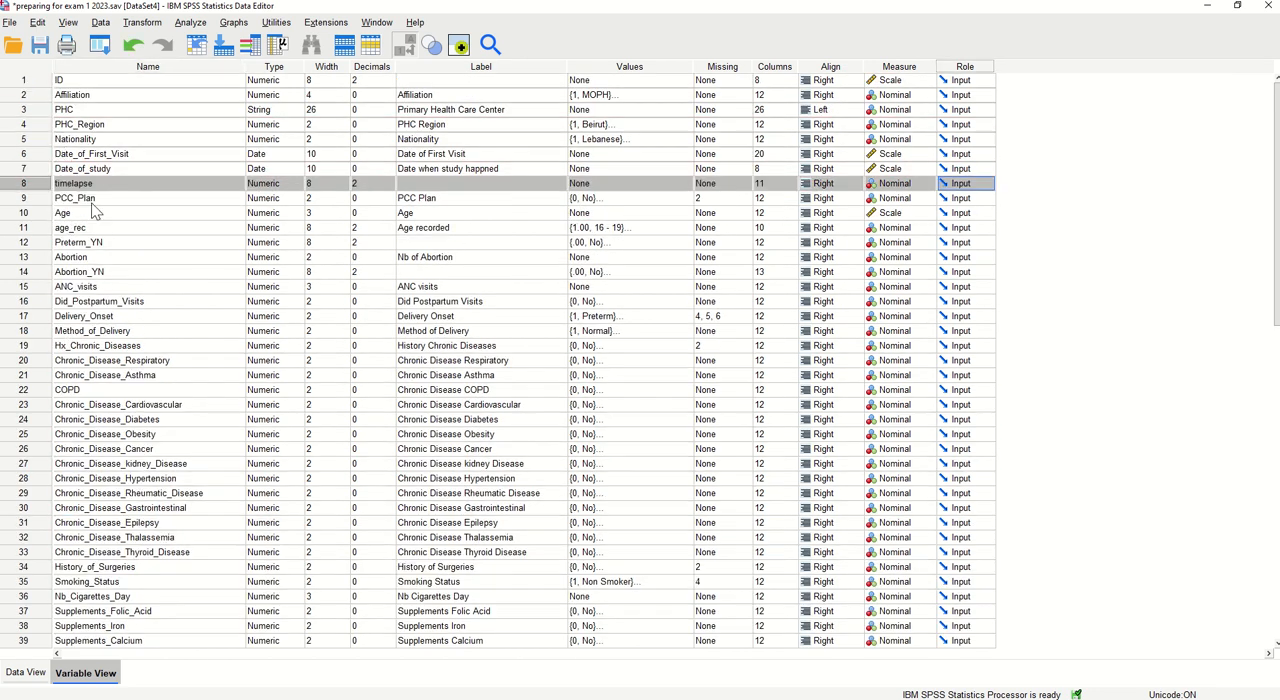
Label the timelapse variable "time btw first visit and study"
double_click(415, 183)
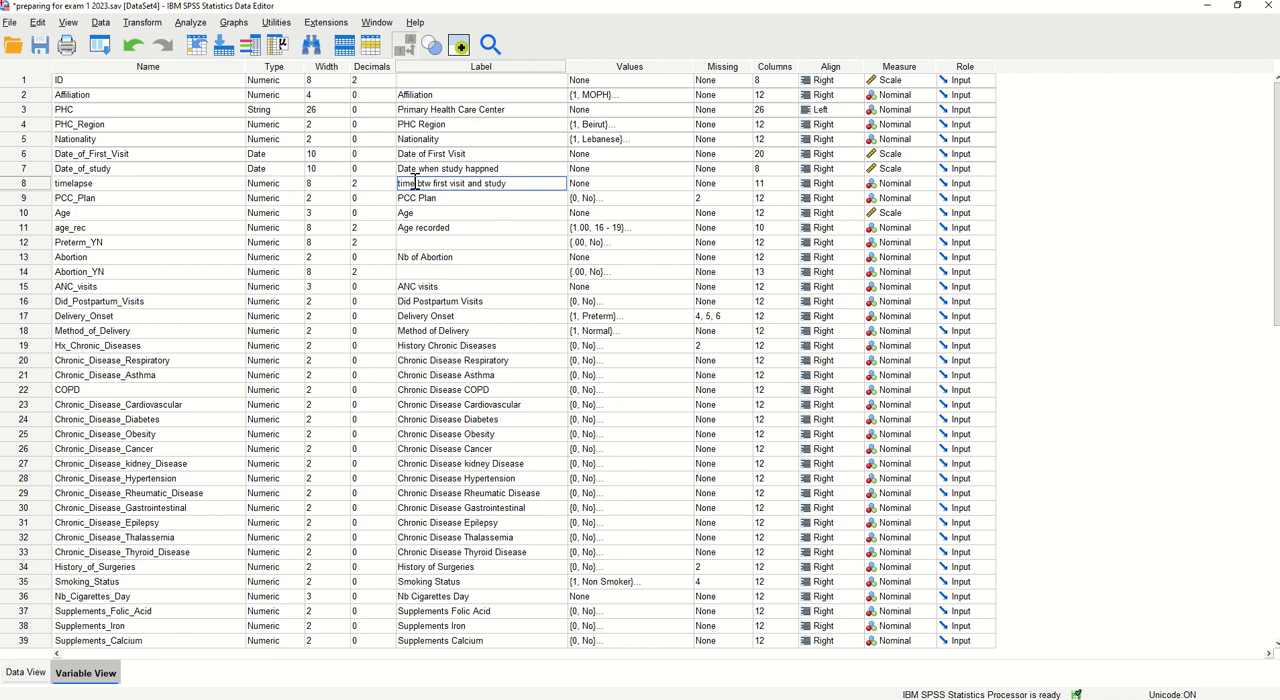
left_click(526, 247)
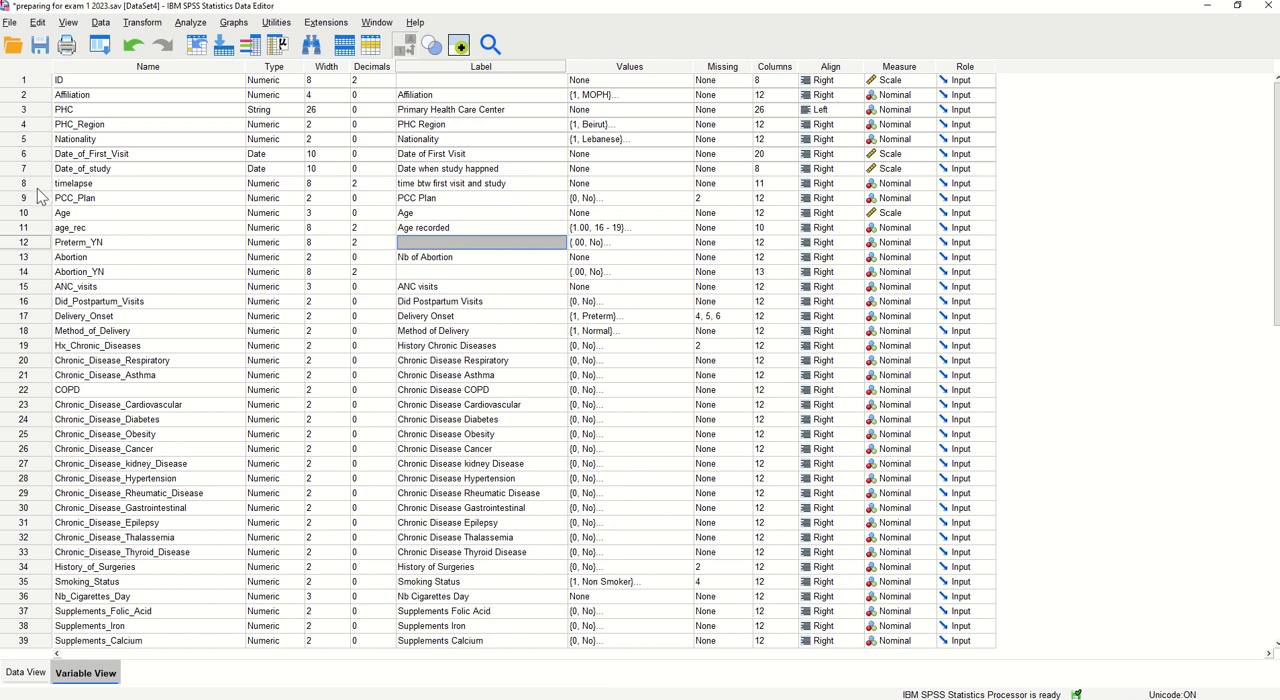
Check the computed timelapse values in the data against each case's Date_of_First_Visit and Date_of_study
key("ctrl+t")
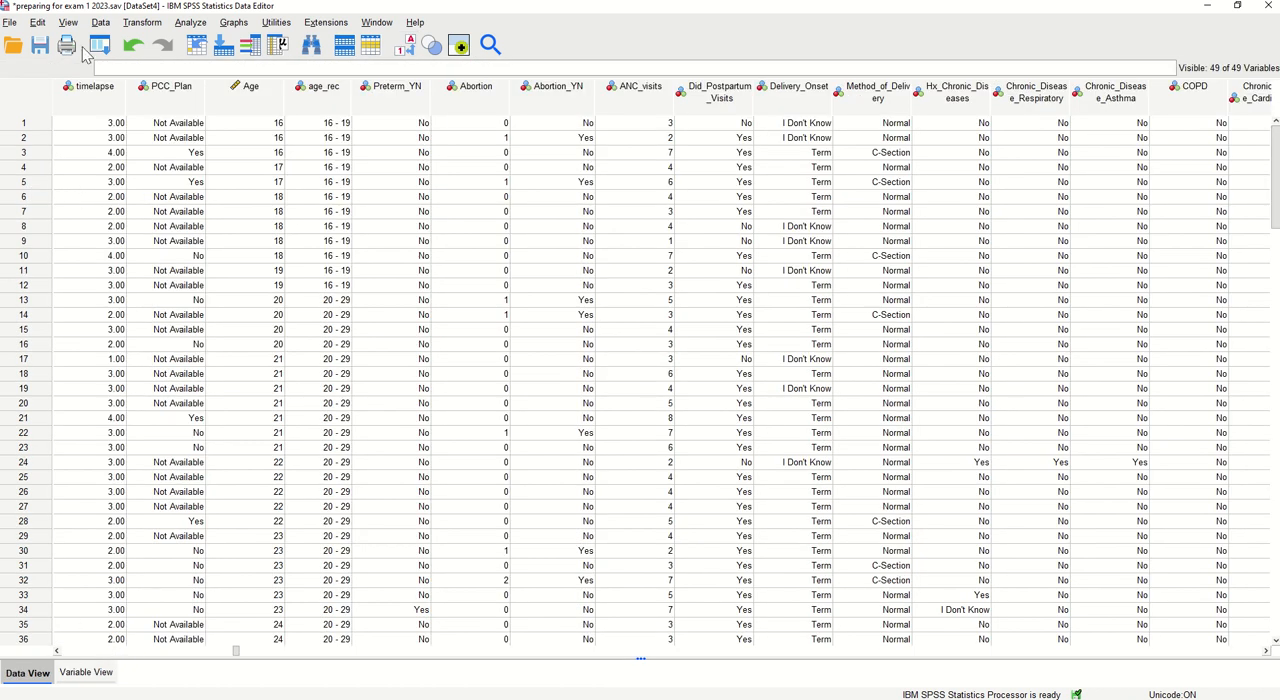
left_click(94, 88)
left_click(56, 651)
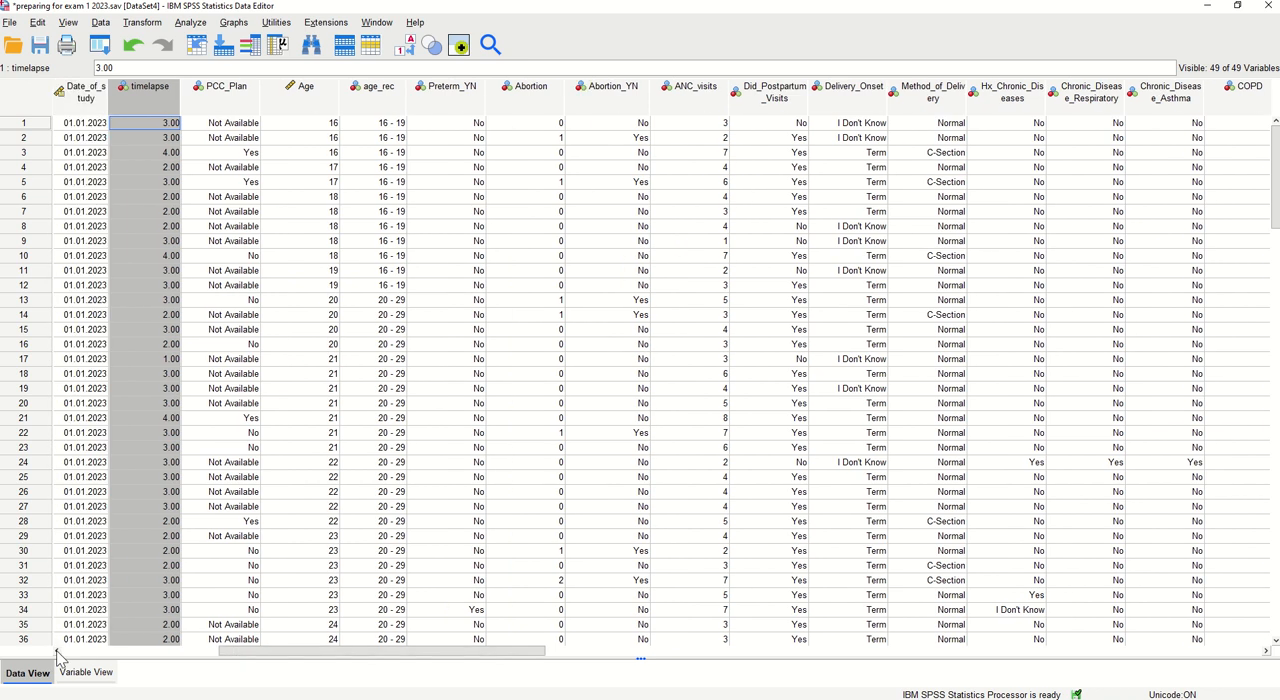
left_click(56, 651)
left_click(56, 651)
left_click(56, 651)
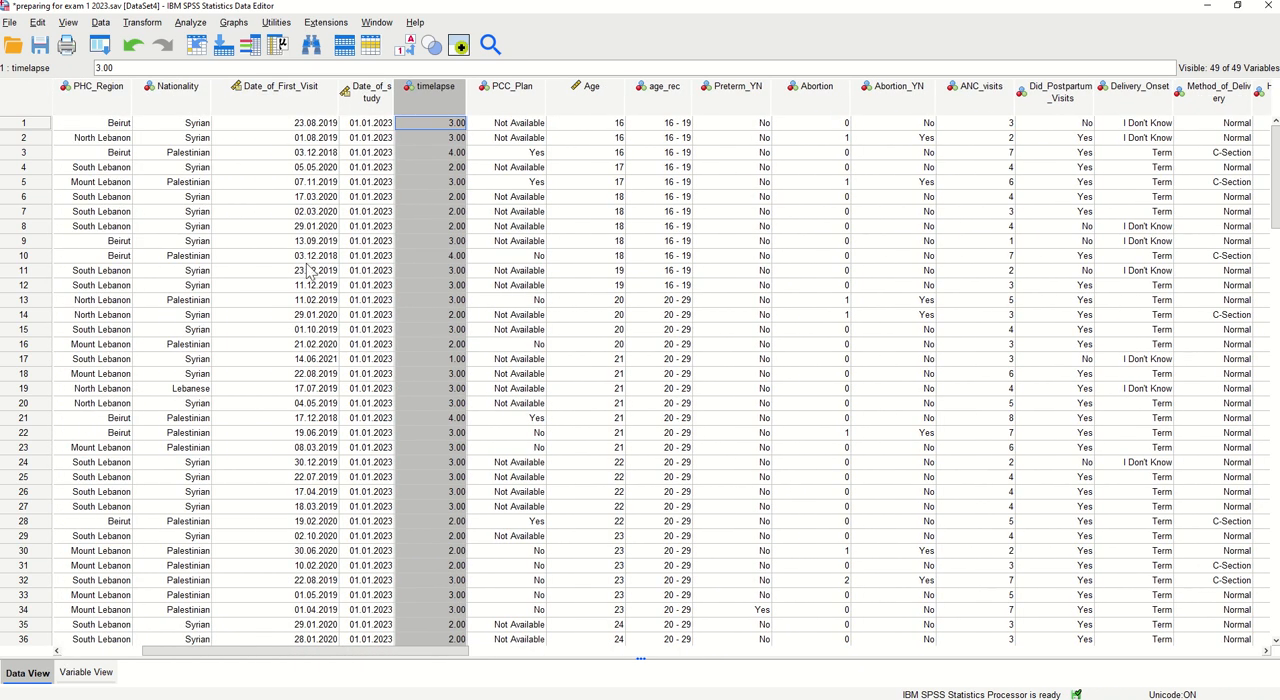
left_click(313, 126)
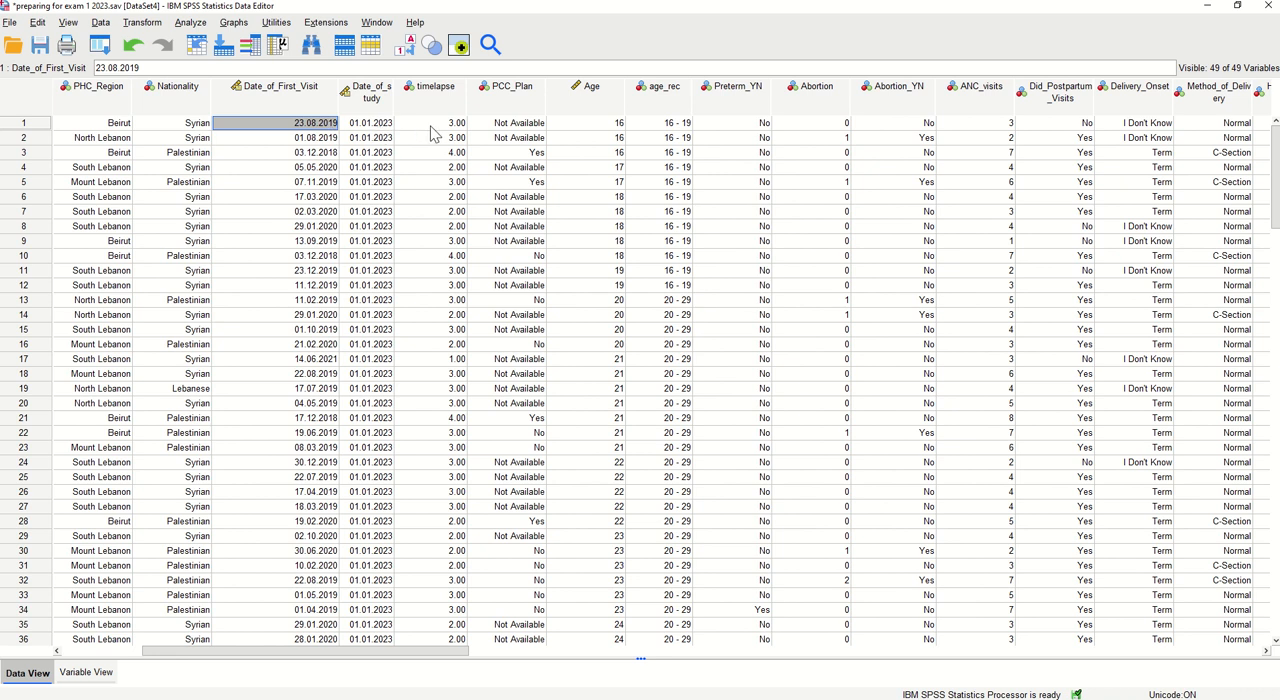
left_click(432, 124)
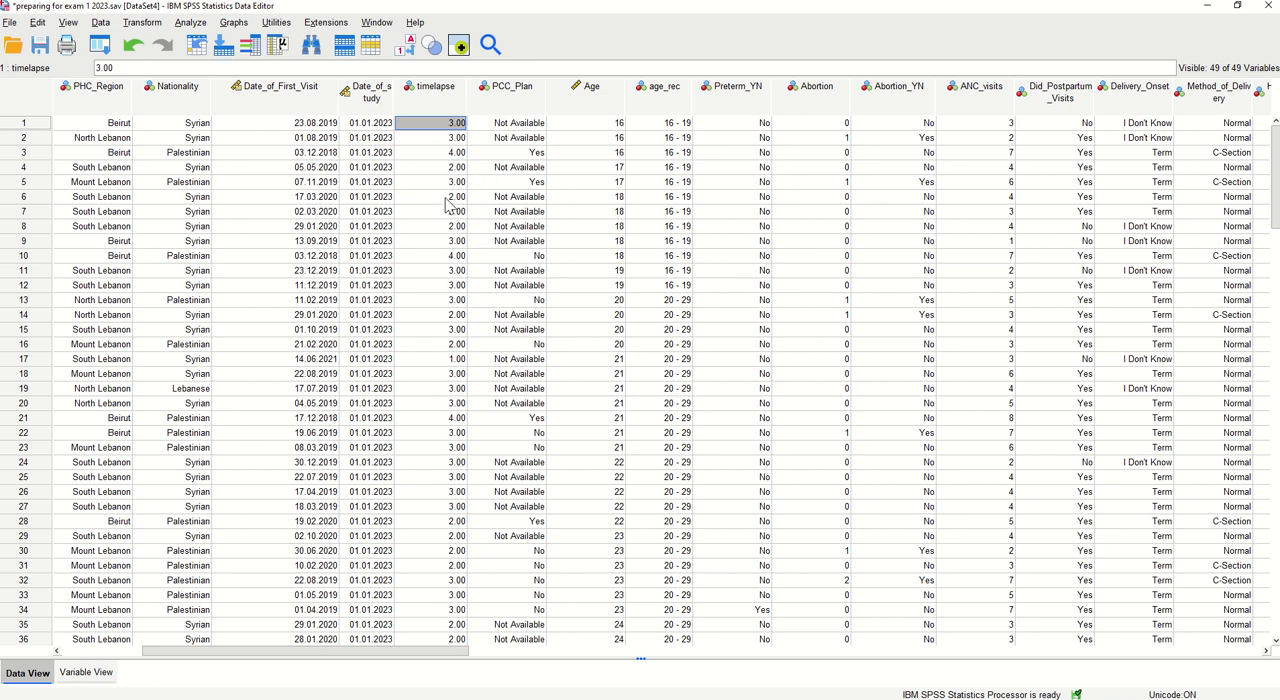
scroll(447, 204, "down", 6)
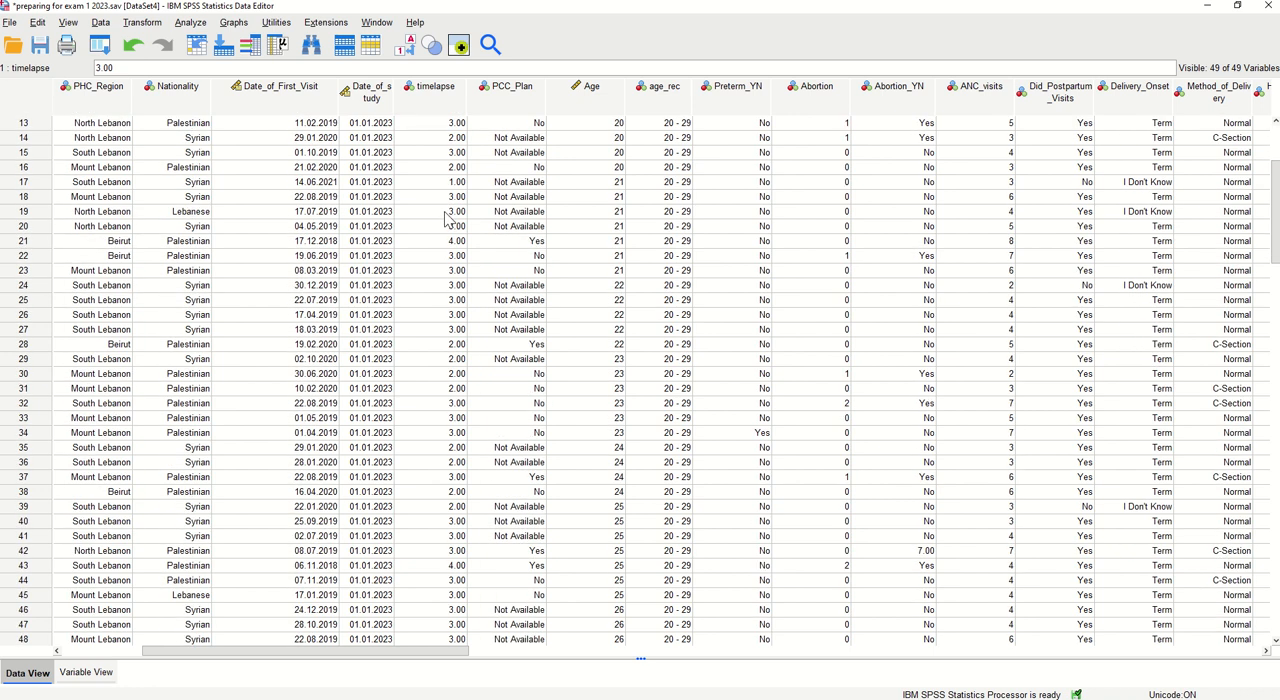
scroll(444, 228, "up", 6)
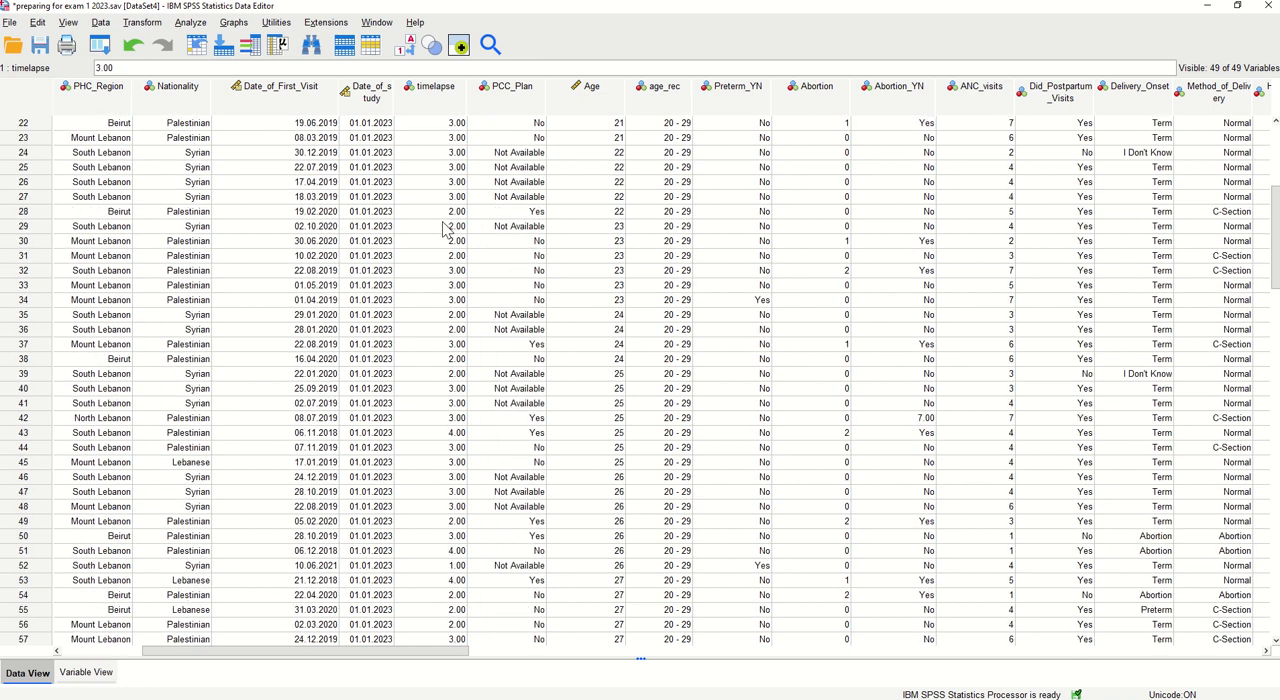
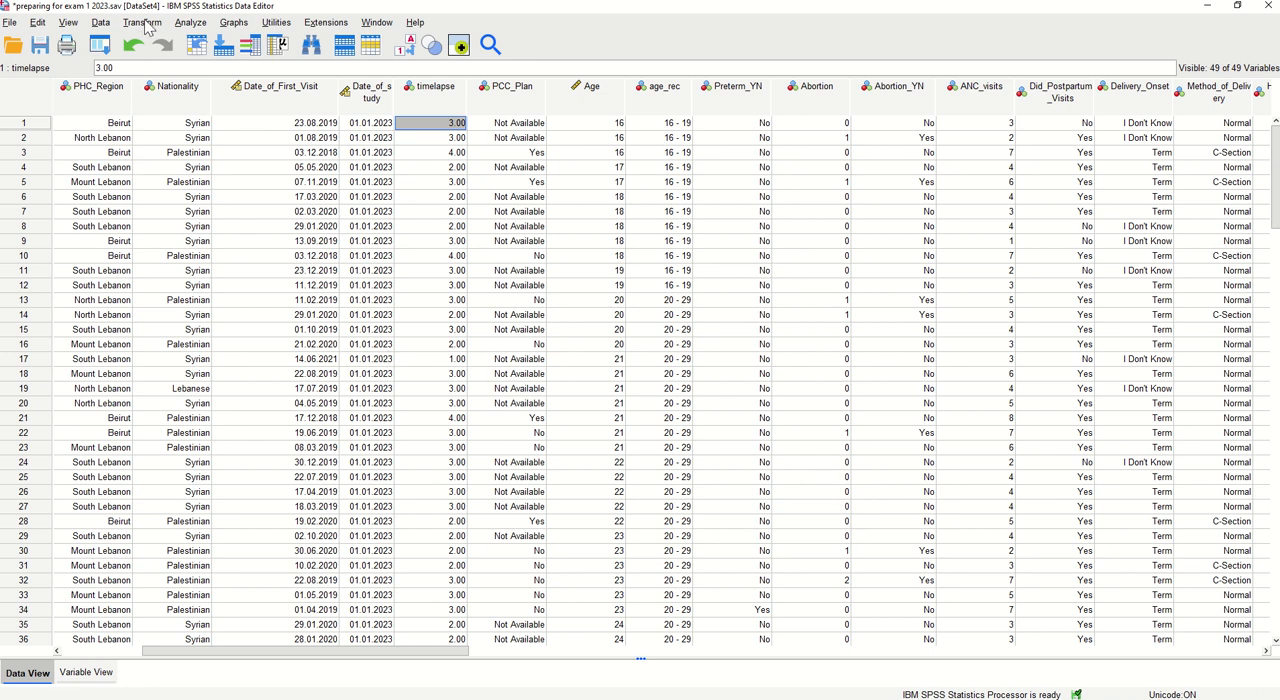
Set up a Frequencies analysis with Age recorded [age_rec] as its variable
left_click(674, 98)
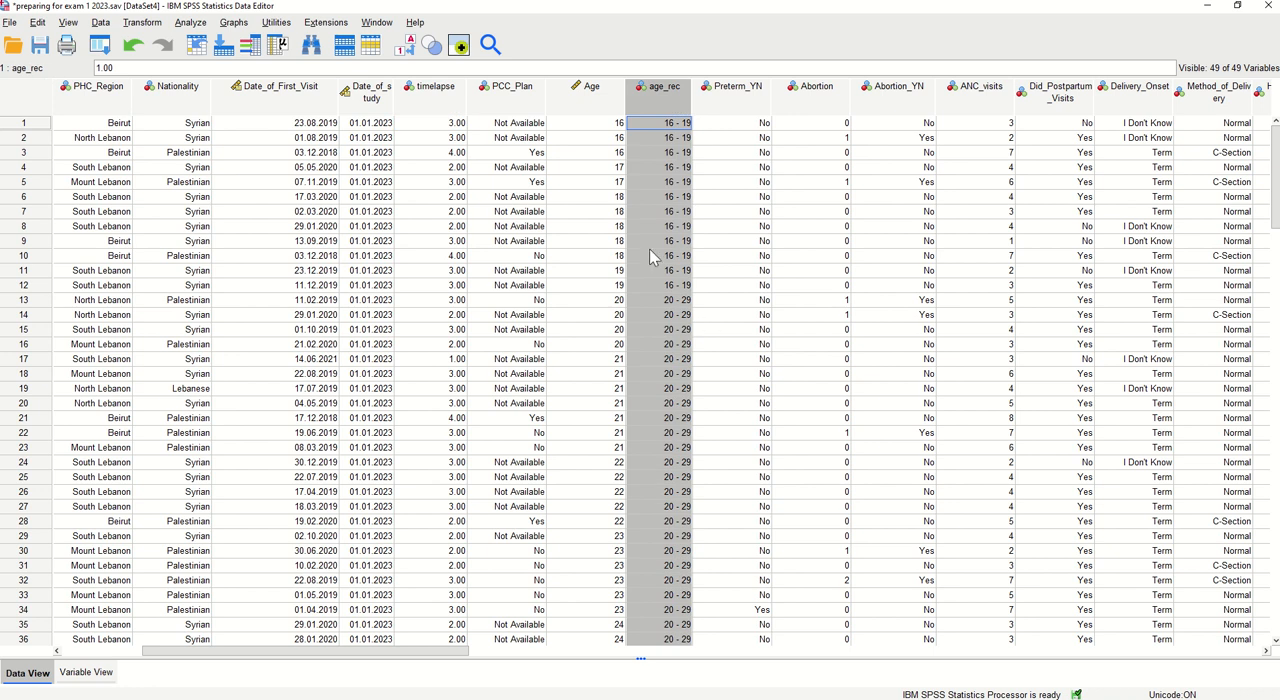
left_click(191, 24)
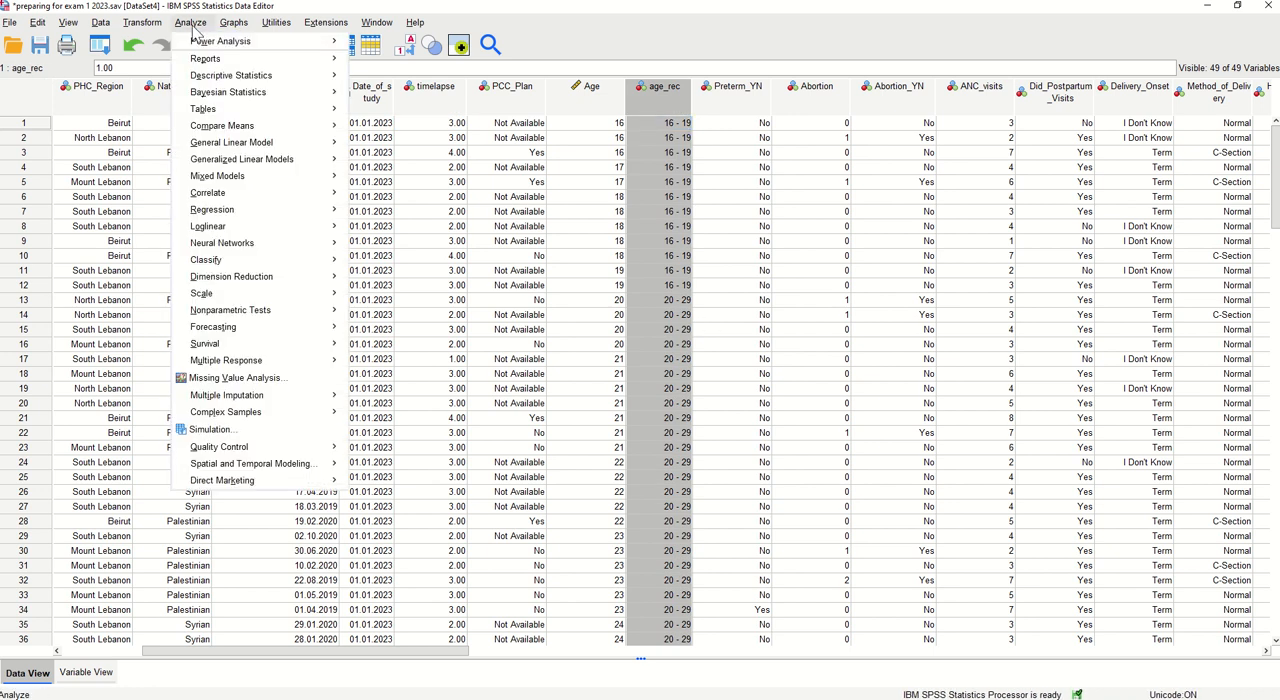
mouse_move(229, 80)
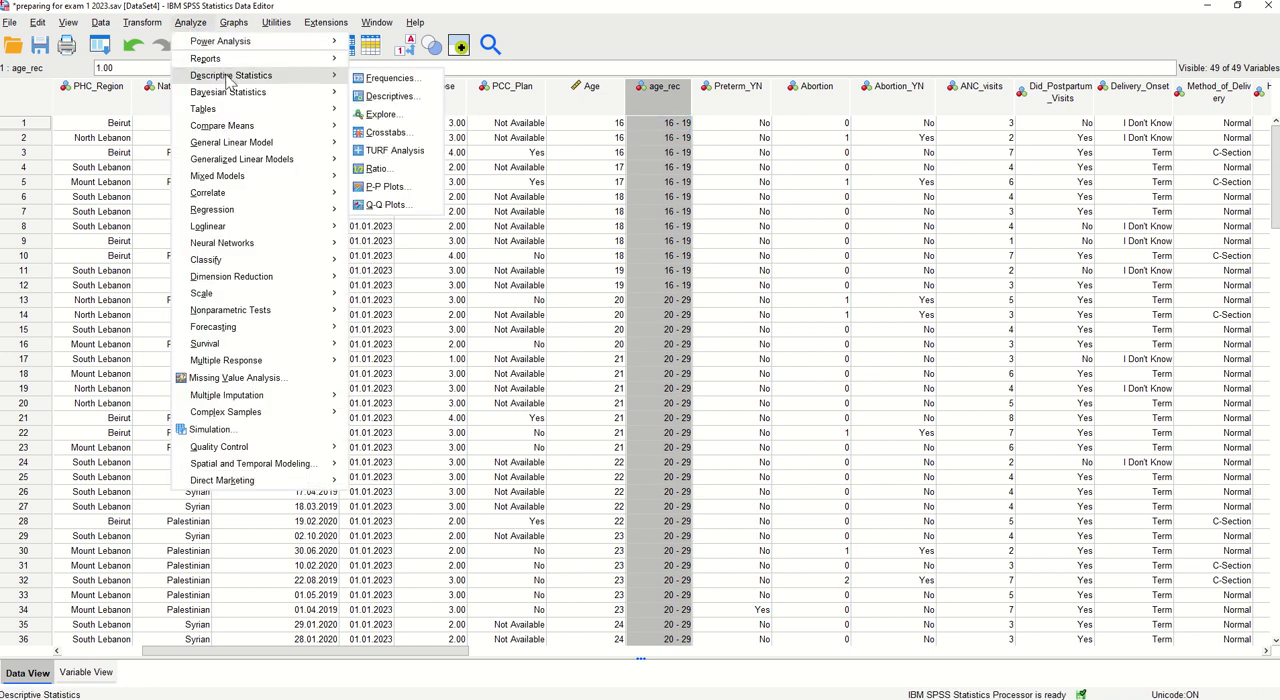
left_click(385, 78)
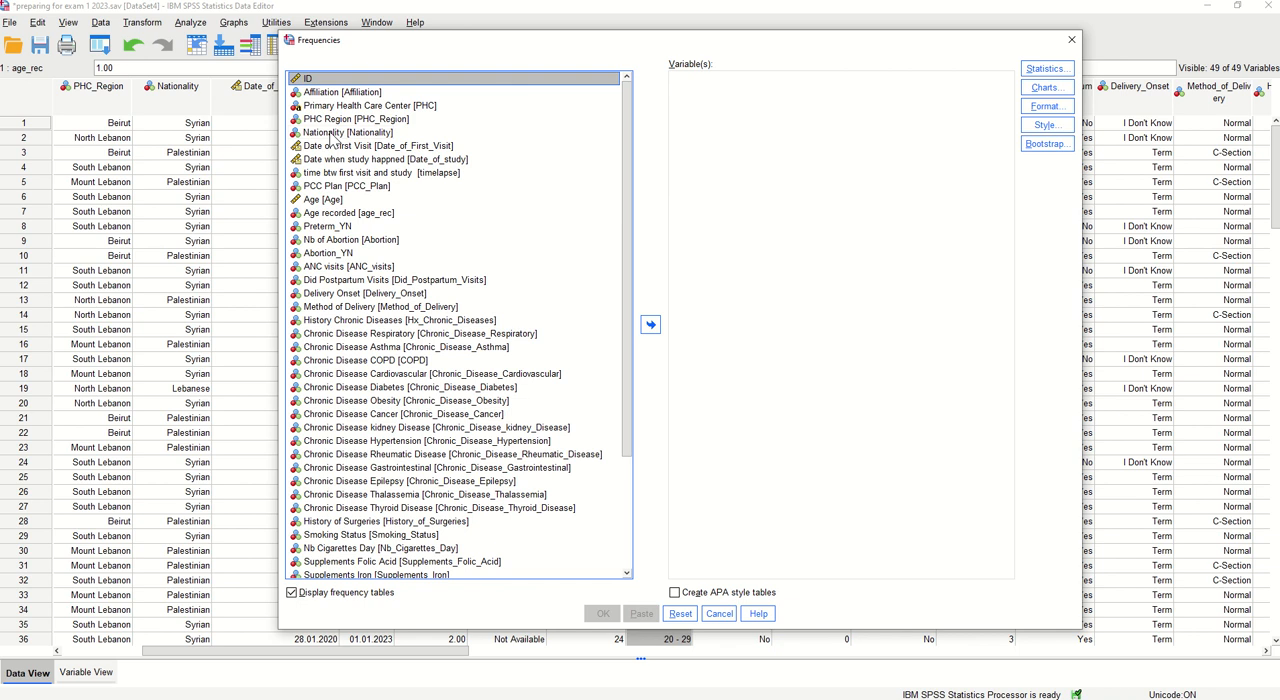
left_click(339, 215)
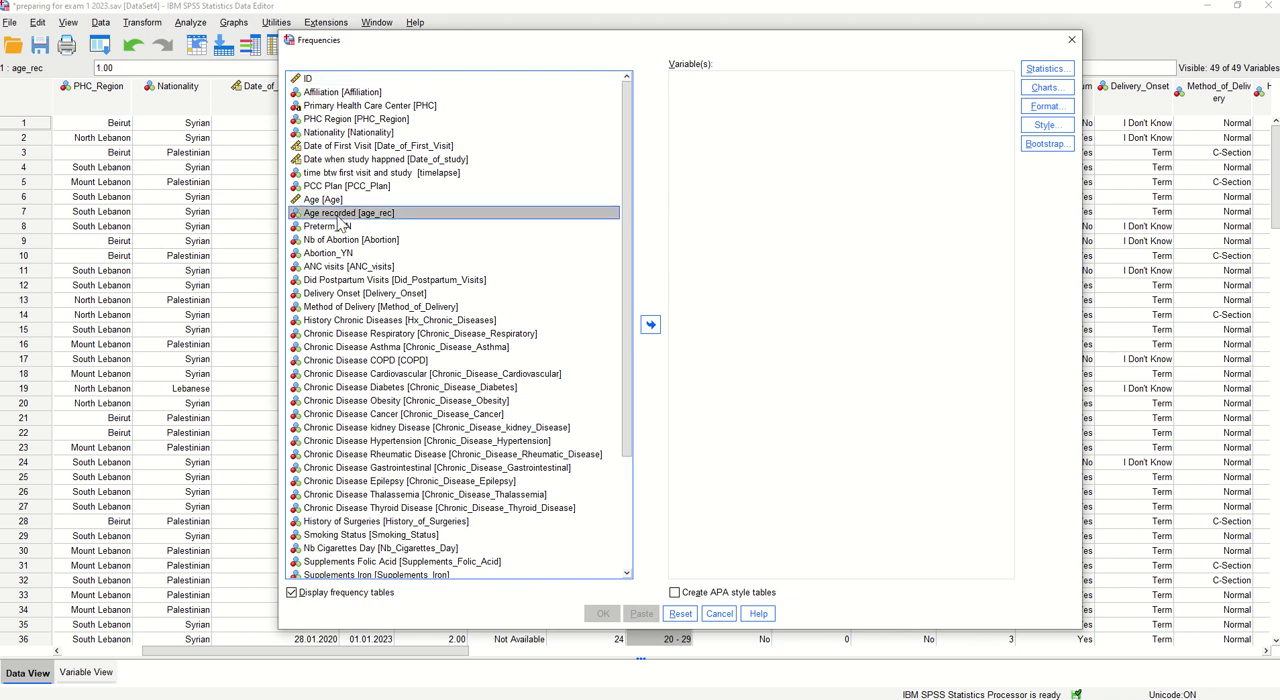
left_click(650, 324)
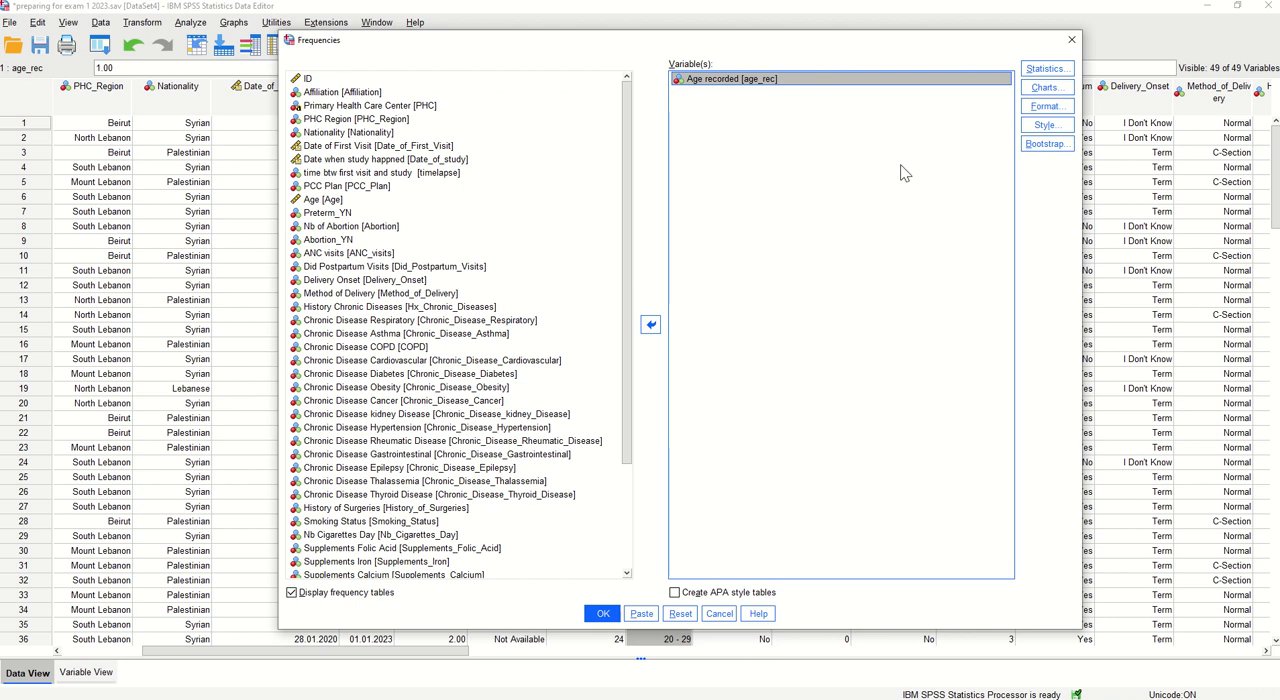
Run the Age recorded frequencies with a bar chart showing percentages, and examine the resulting table and chart
left_click(1042, 88)
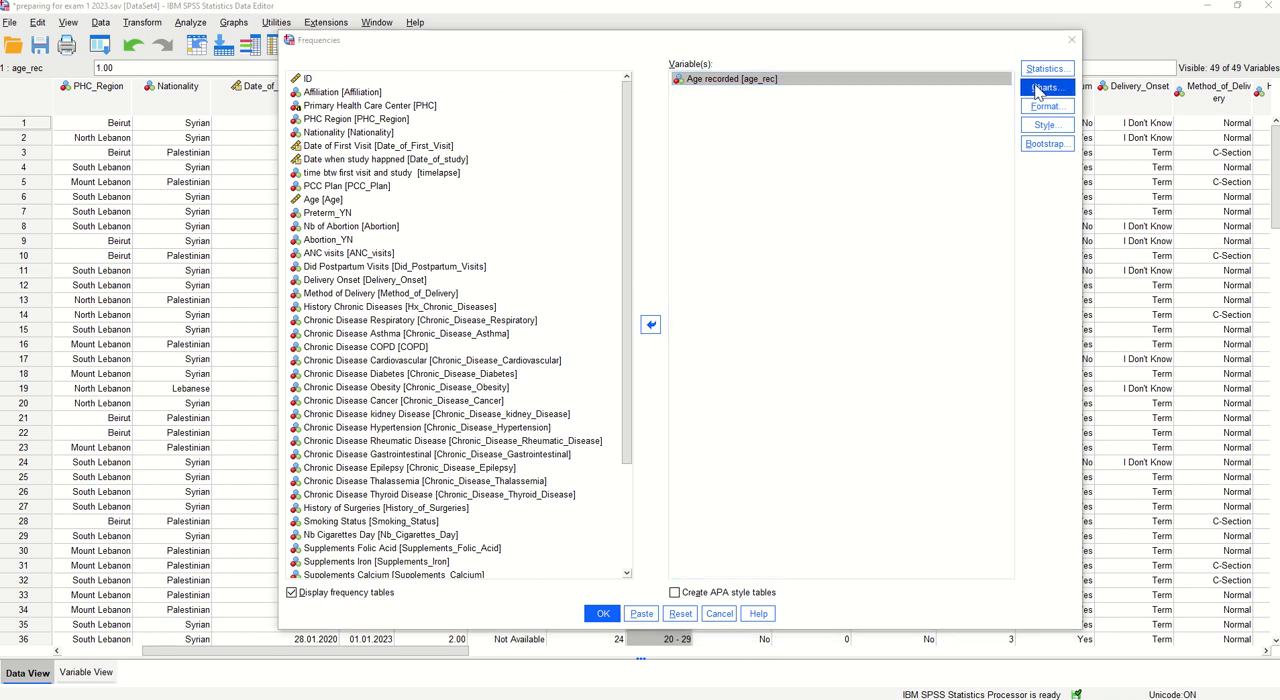
left_click_drag(1176, 140, 480, 177)
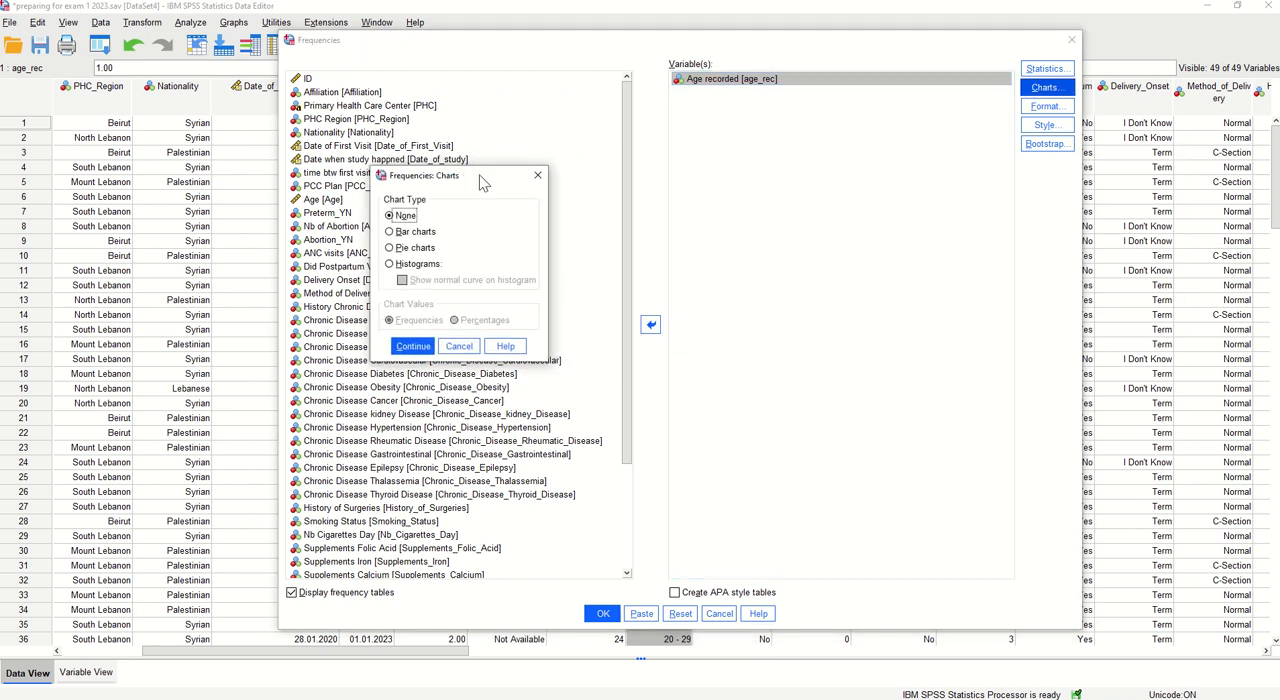
left_click(412, 234)
left_click(413, 248)
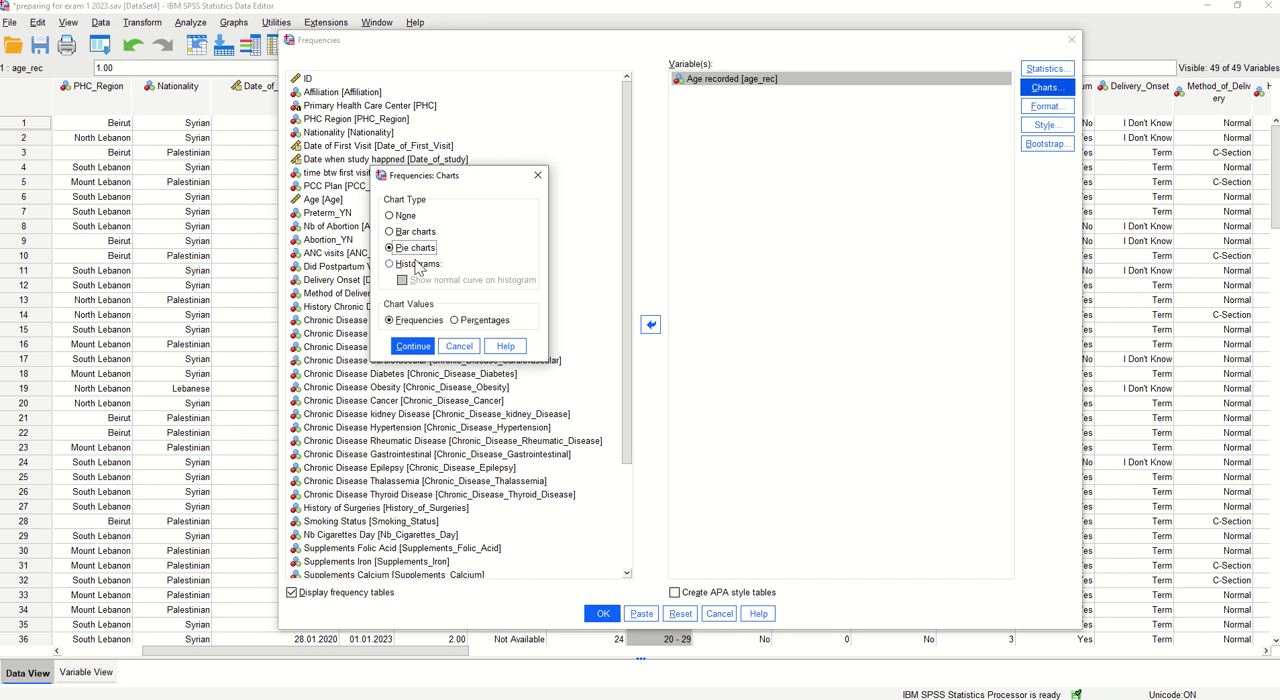
left_click(416, 232)
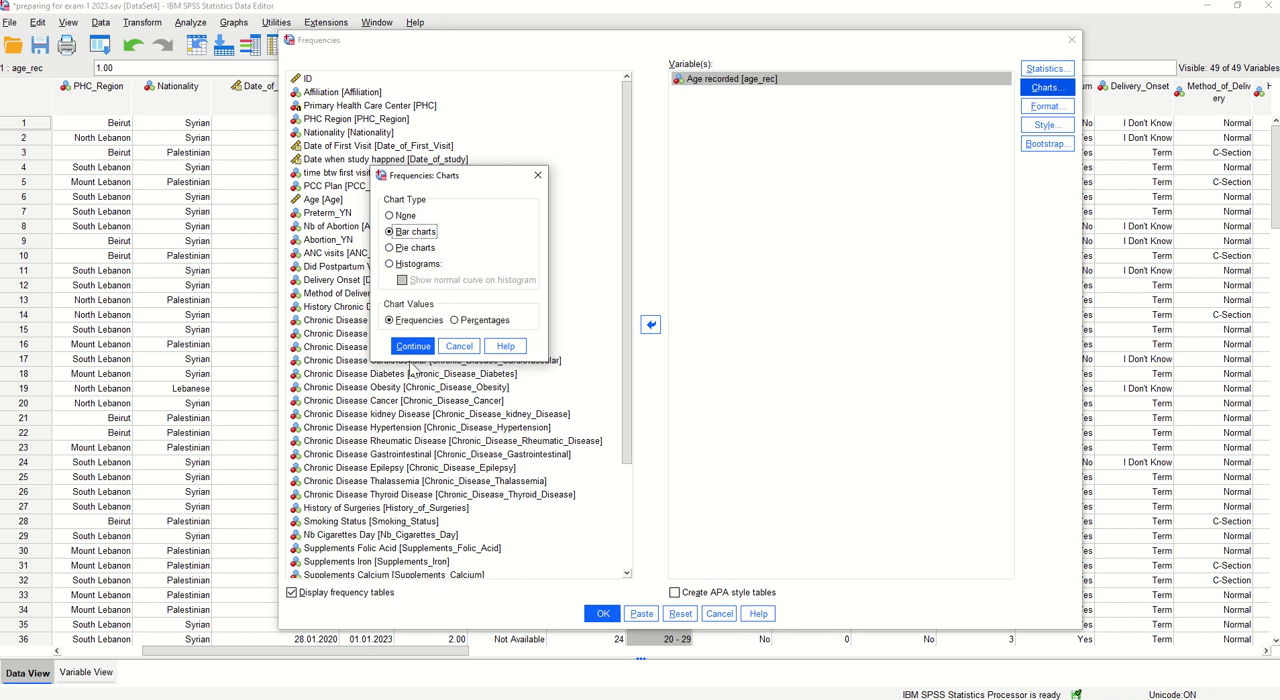
left_click(455, 321)
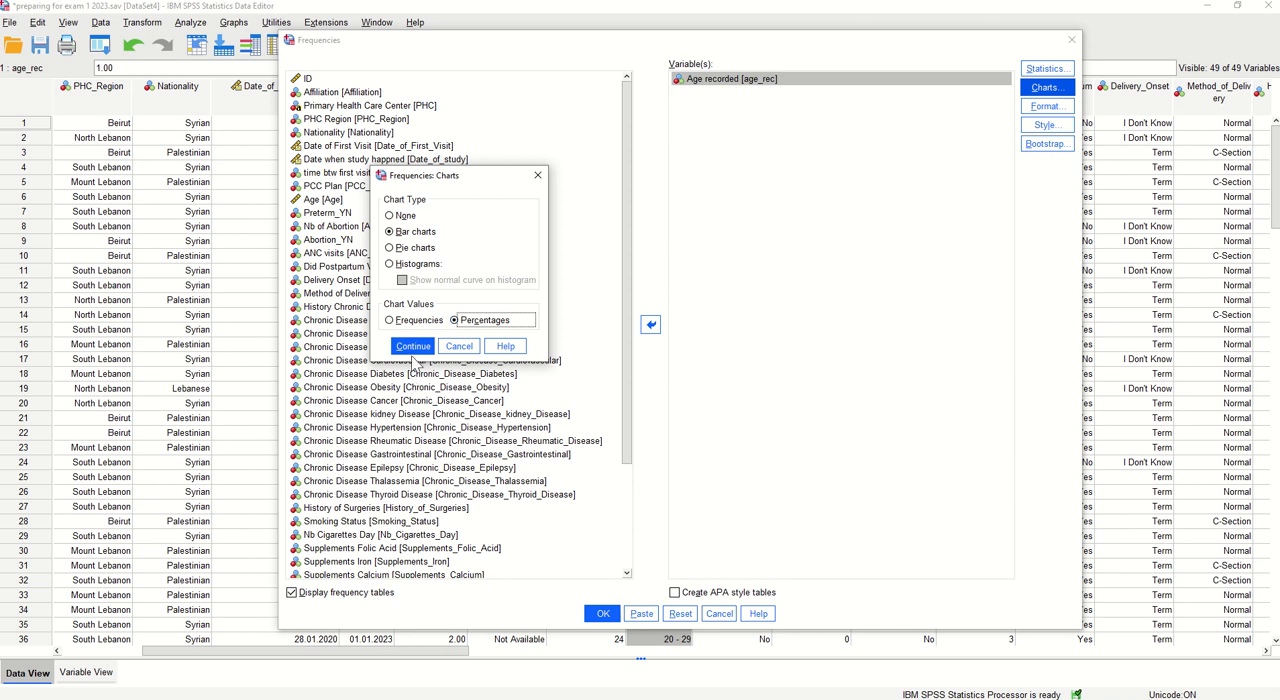
left_click(413, 346)
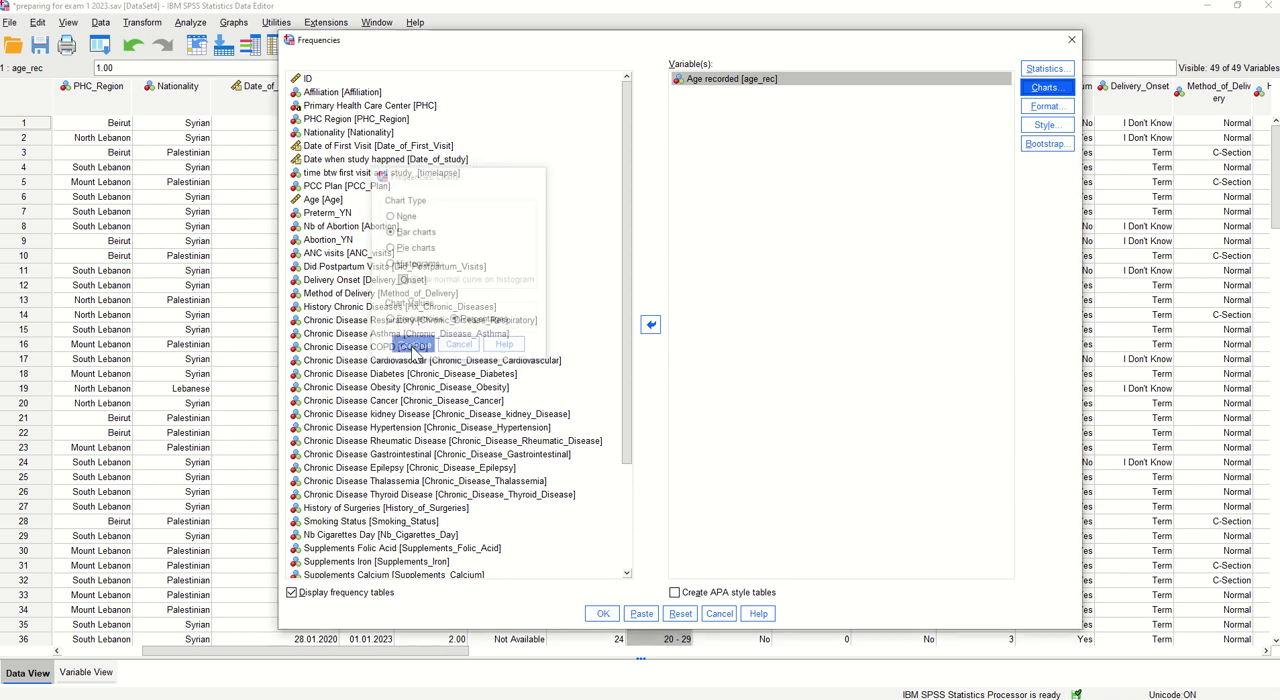
left_click(606, 615)
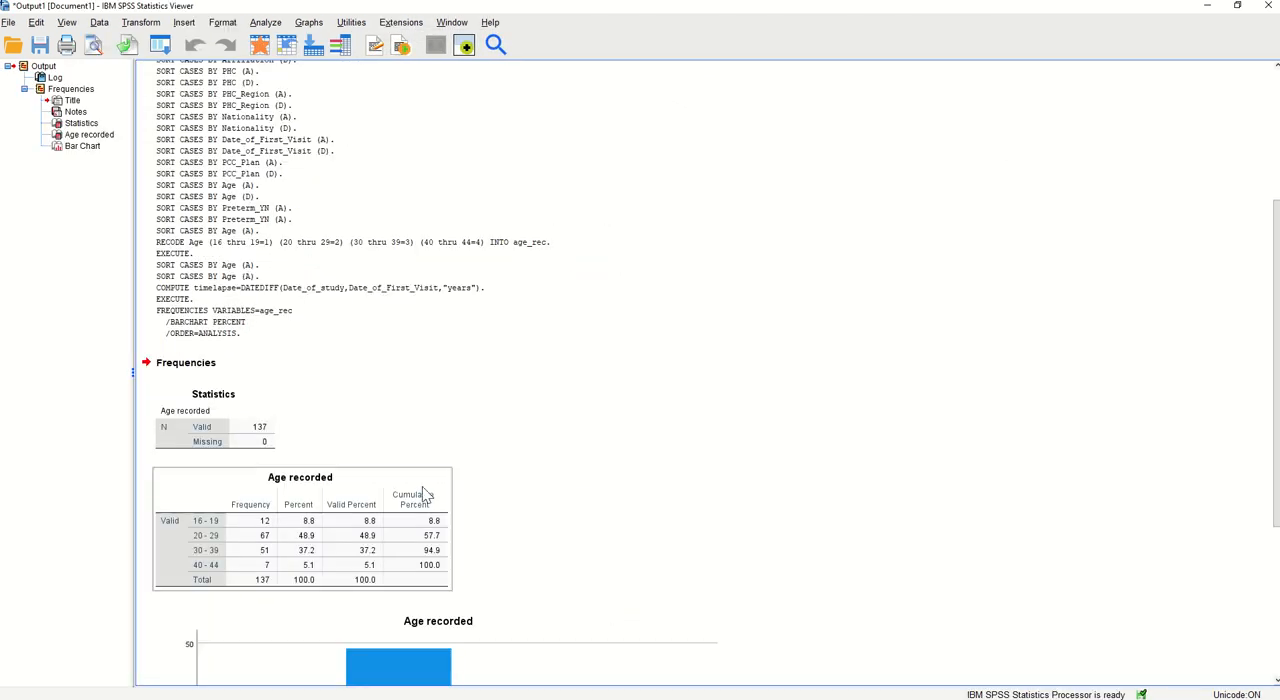
scroll(355, 439, "down", 5)
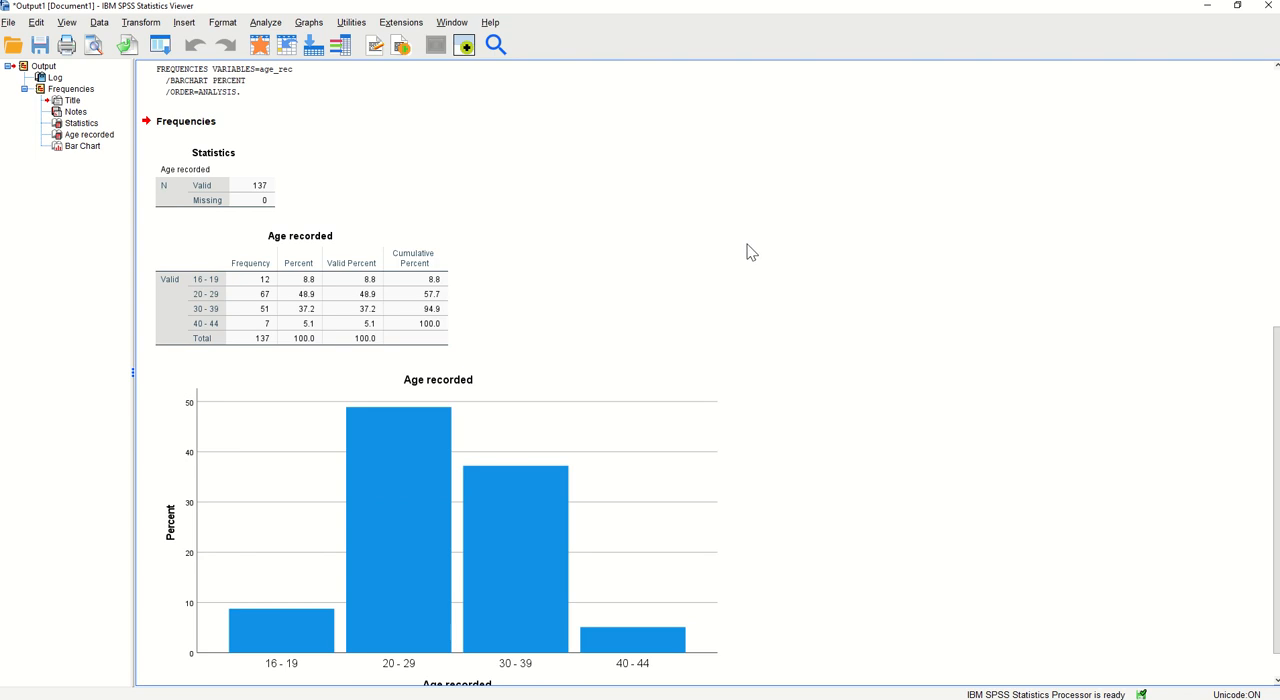
scroll(747, 244, "down", 1)
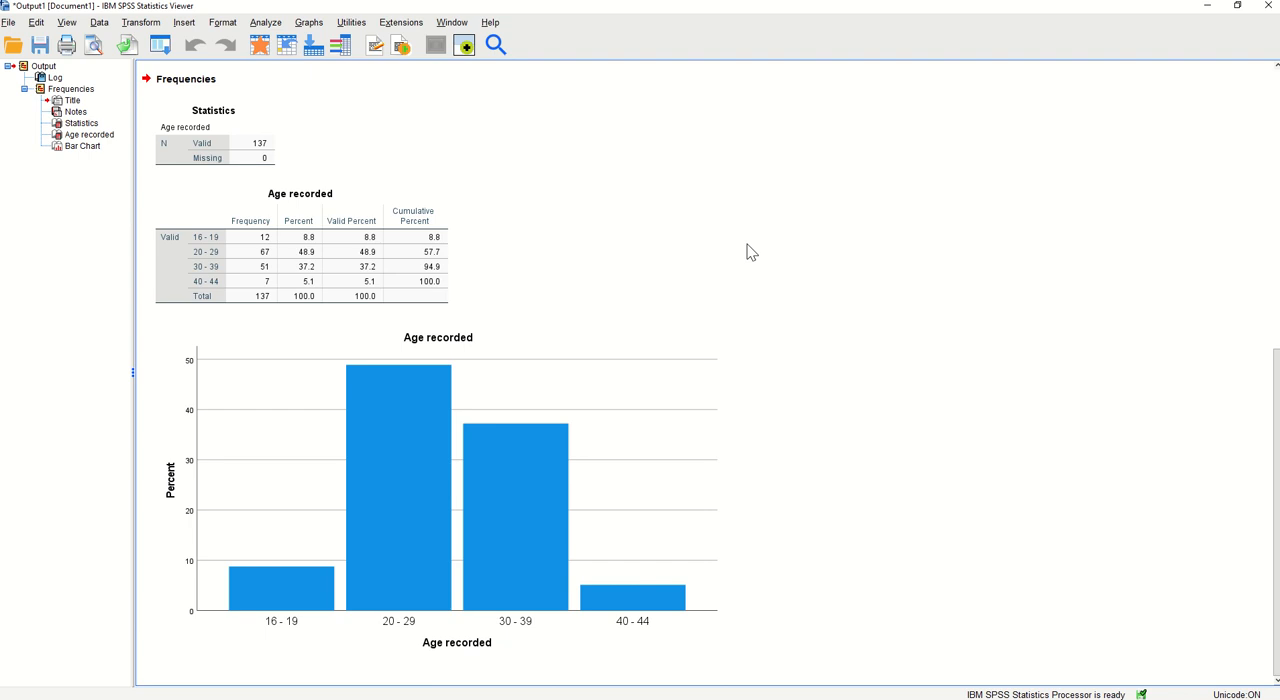
left_click(545, 440)
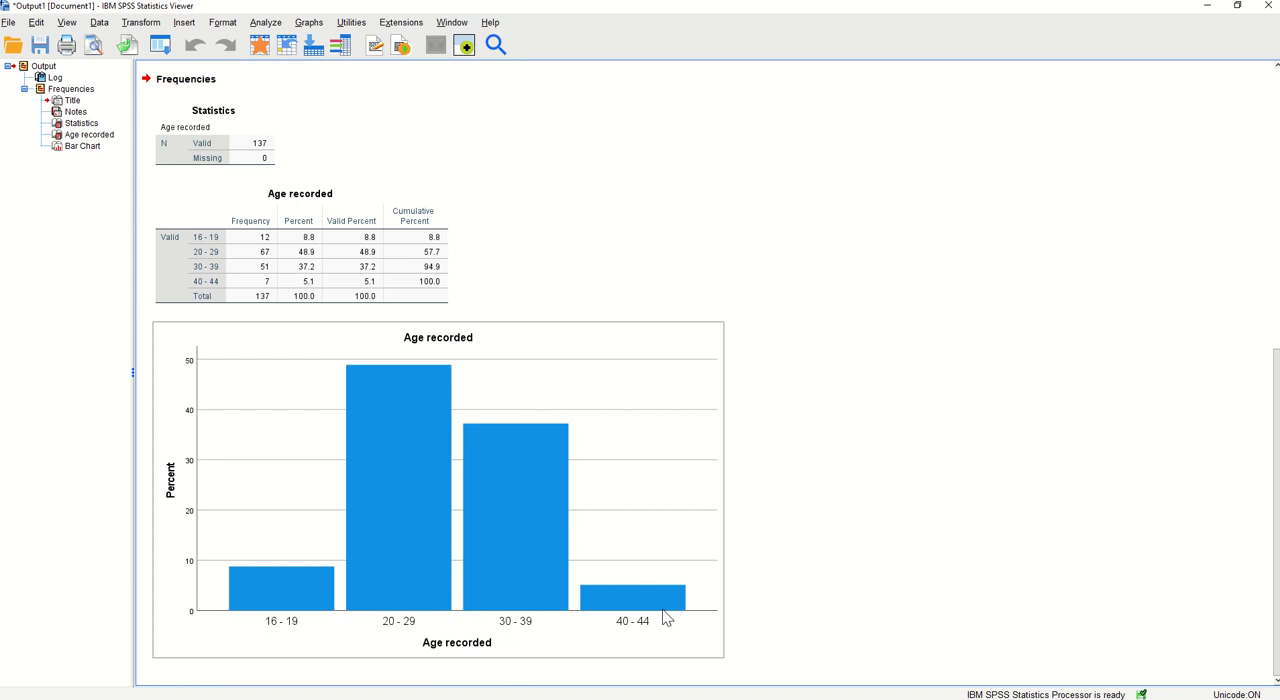
left_click(380, 128)
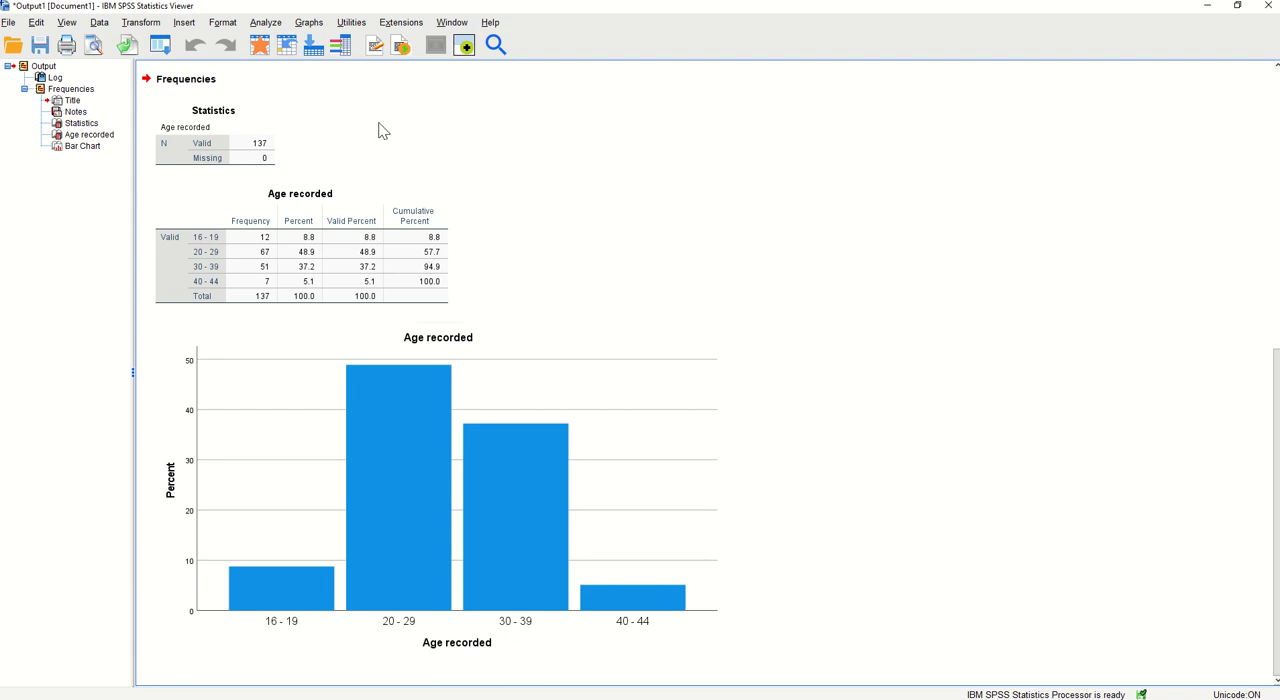
Set up another Frequencies analysis, replacing Age recorded with the continuous Age variable and turning off the frequency tables
left_click(267, 23)
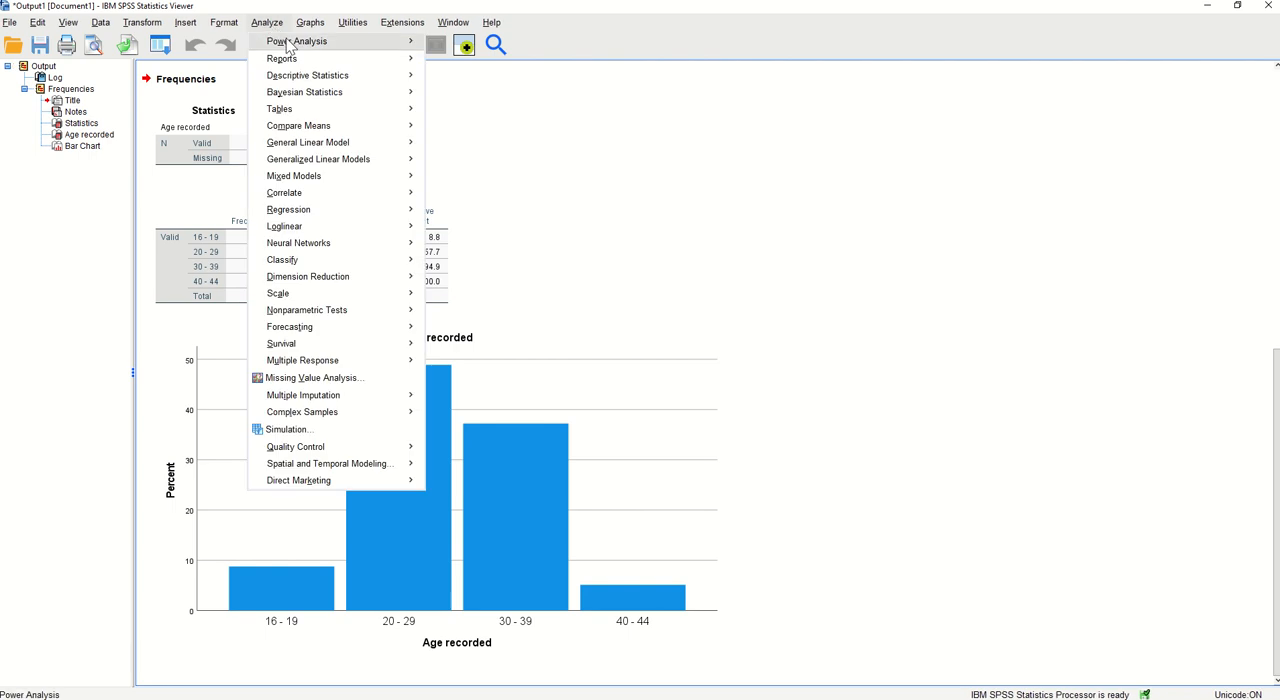
mouse_move(312, 80)
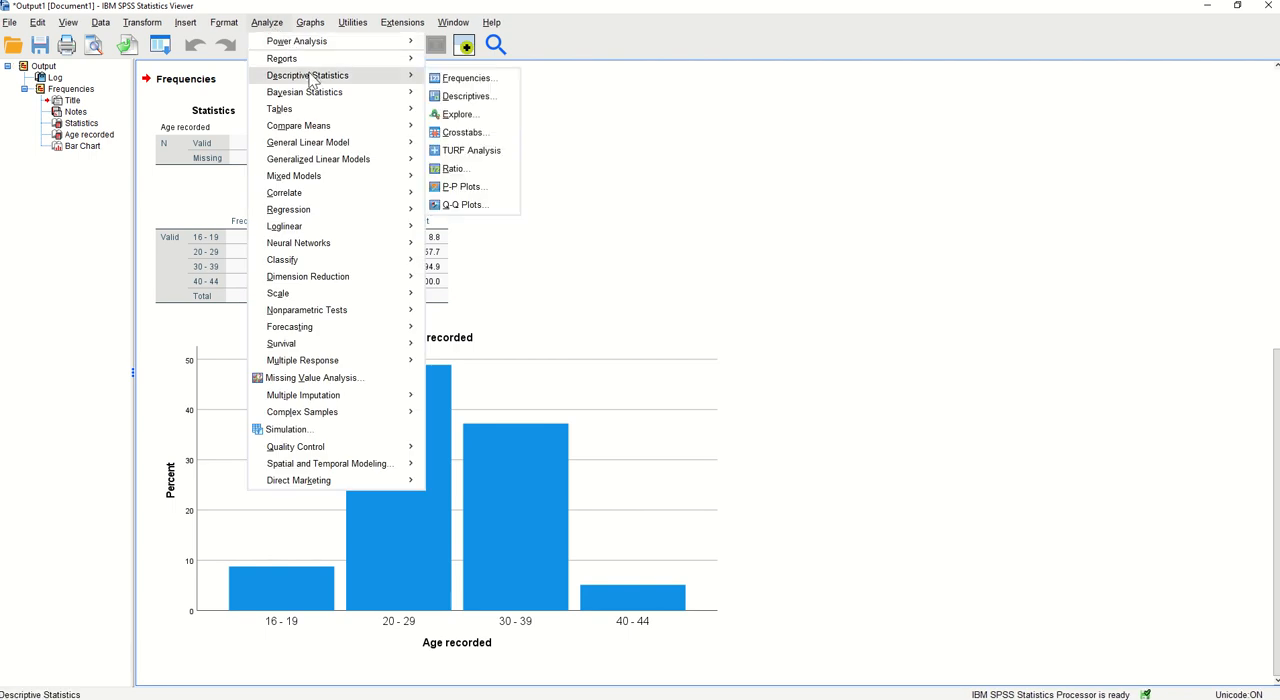
left_click(463, 78)
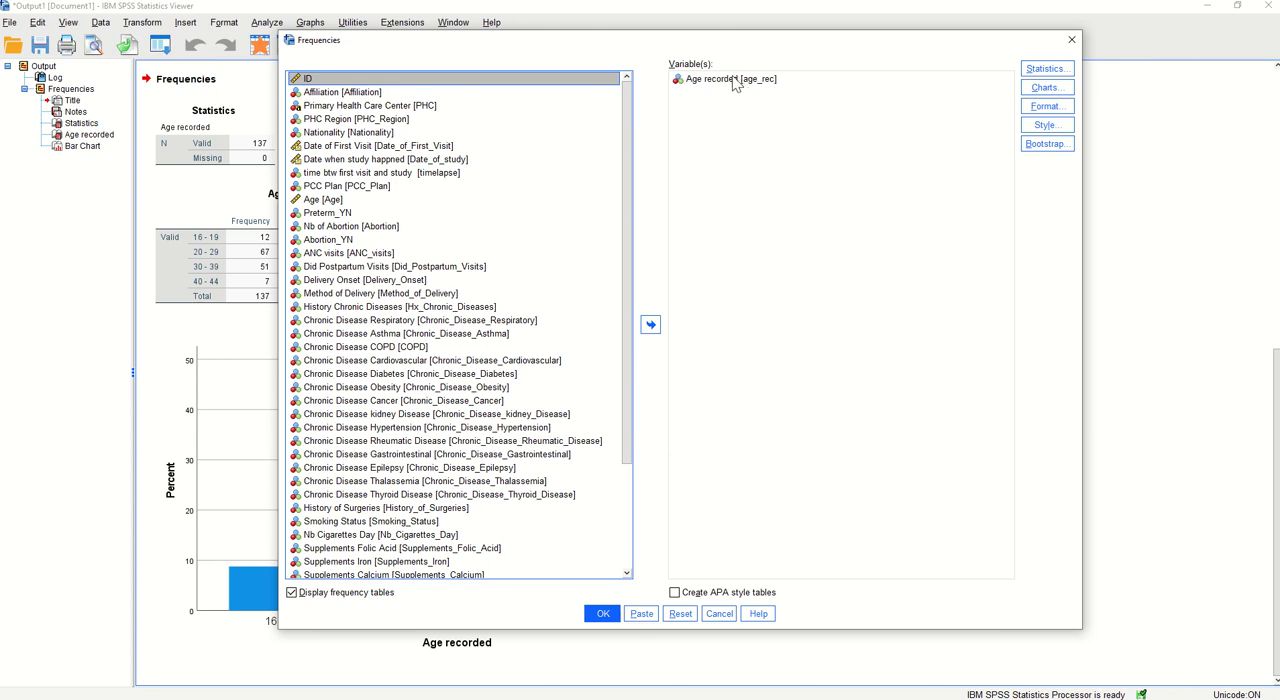
left_click(733, 79)
left_click(651, 326)
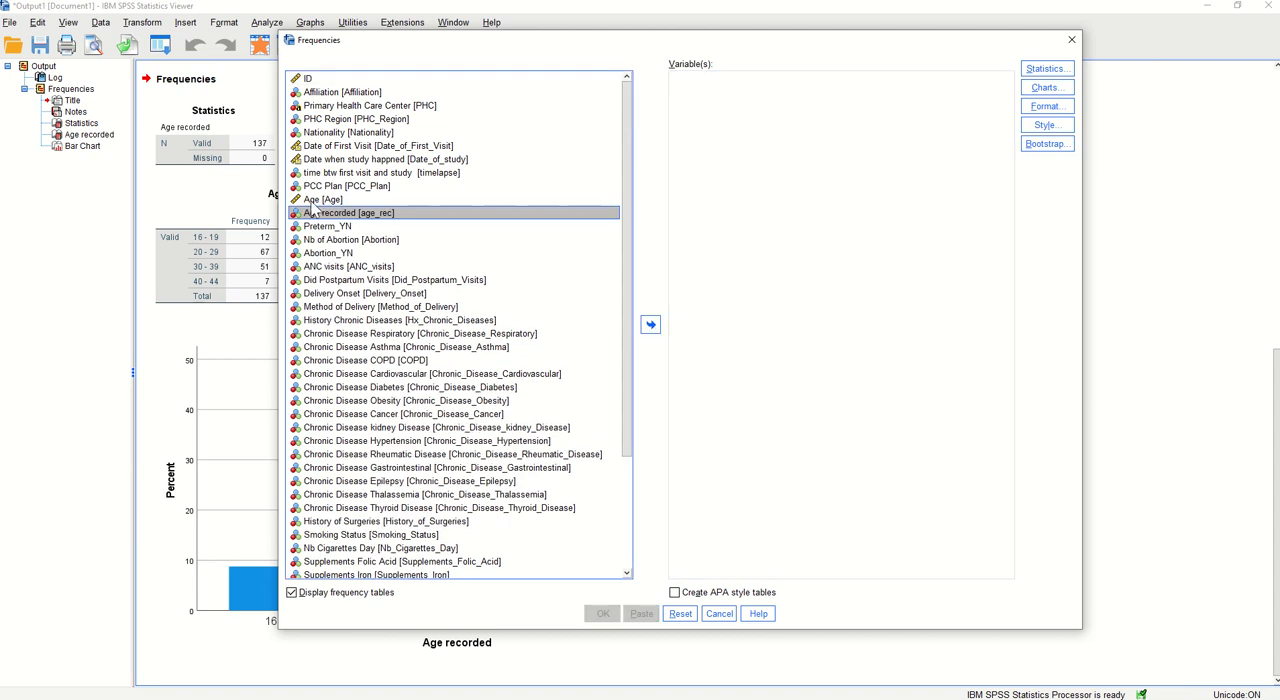
left_click(312, 203)
left_click(649, 326)
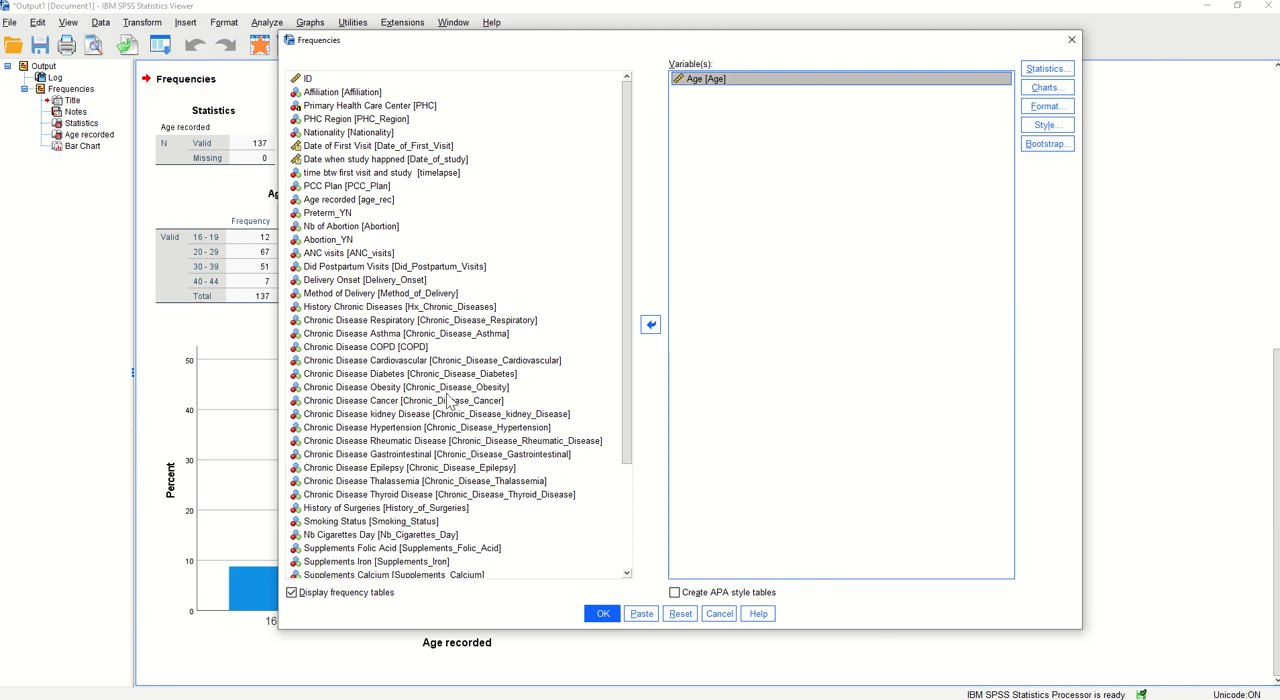
left_click(292, 594)
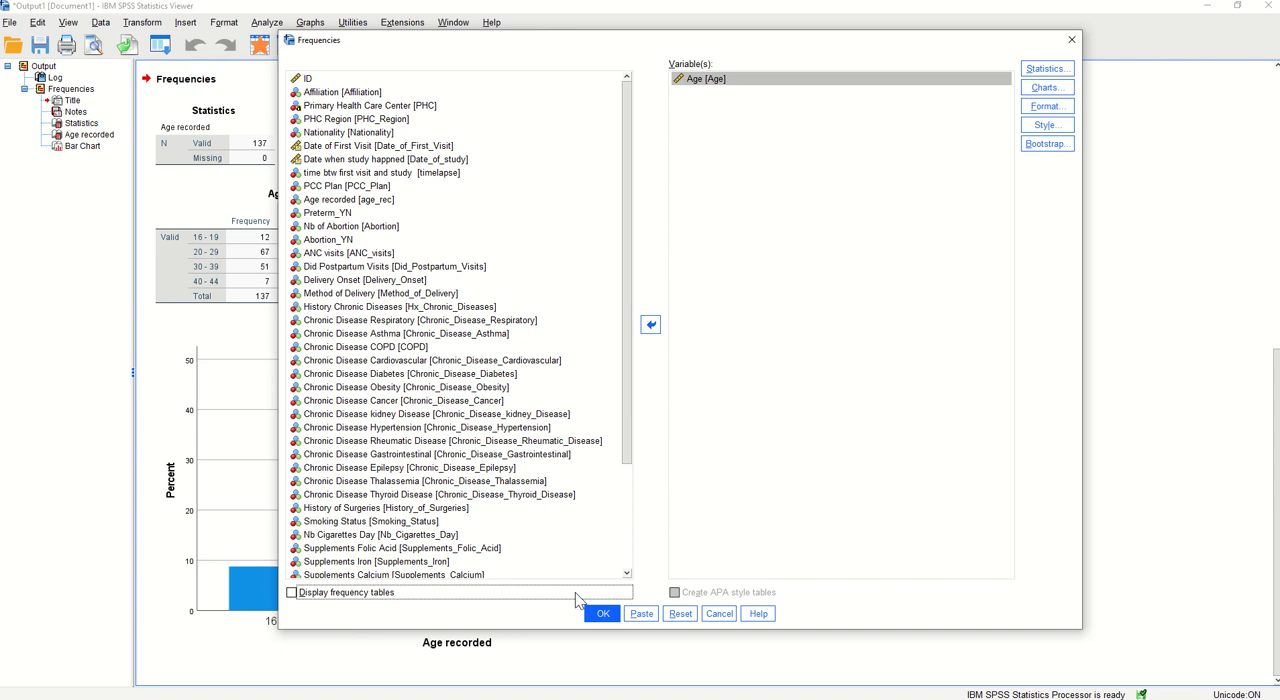
Request the mean, median, quartiles, standard deviation, minimum and maximum as statistics for Age
left_click(1045, 72)
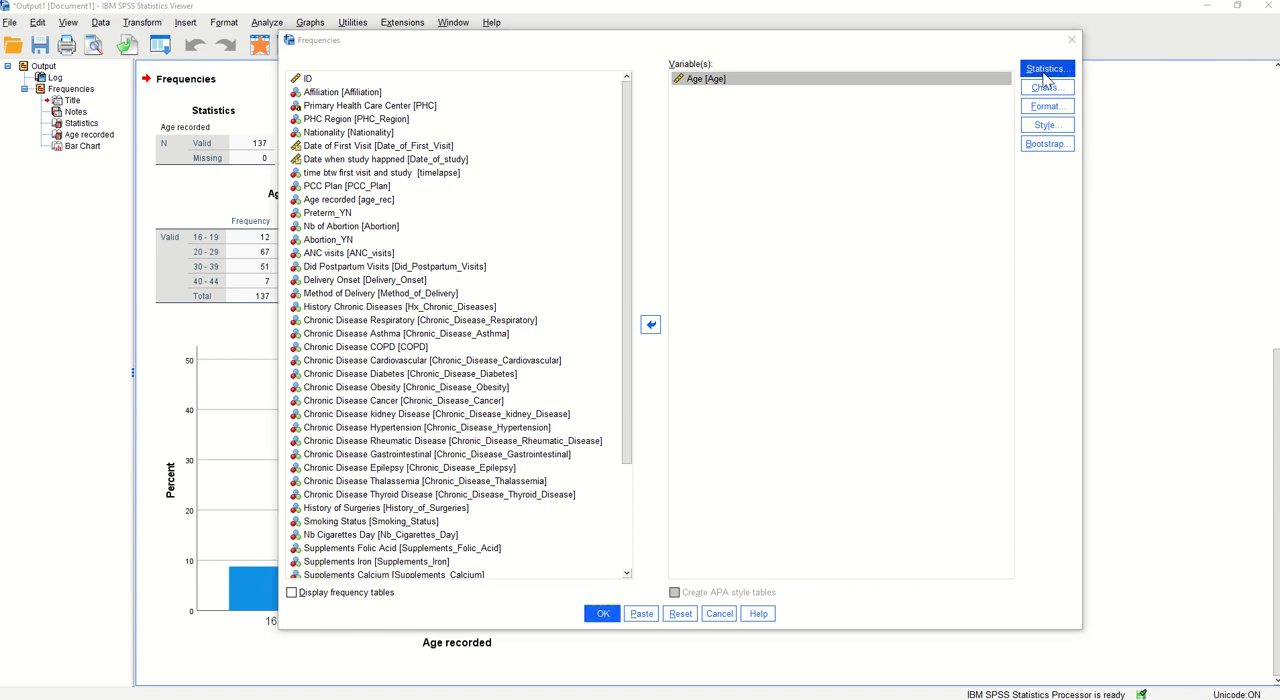
left_click_drag(975, 162, 583, 165)
left_click(621, 196)
left_click(627, 212)
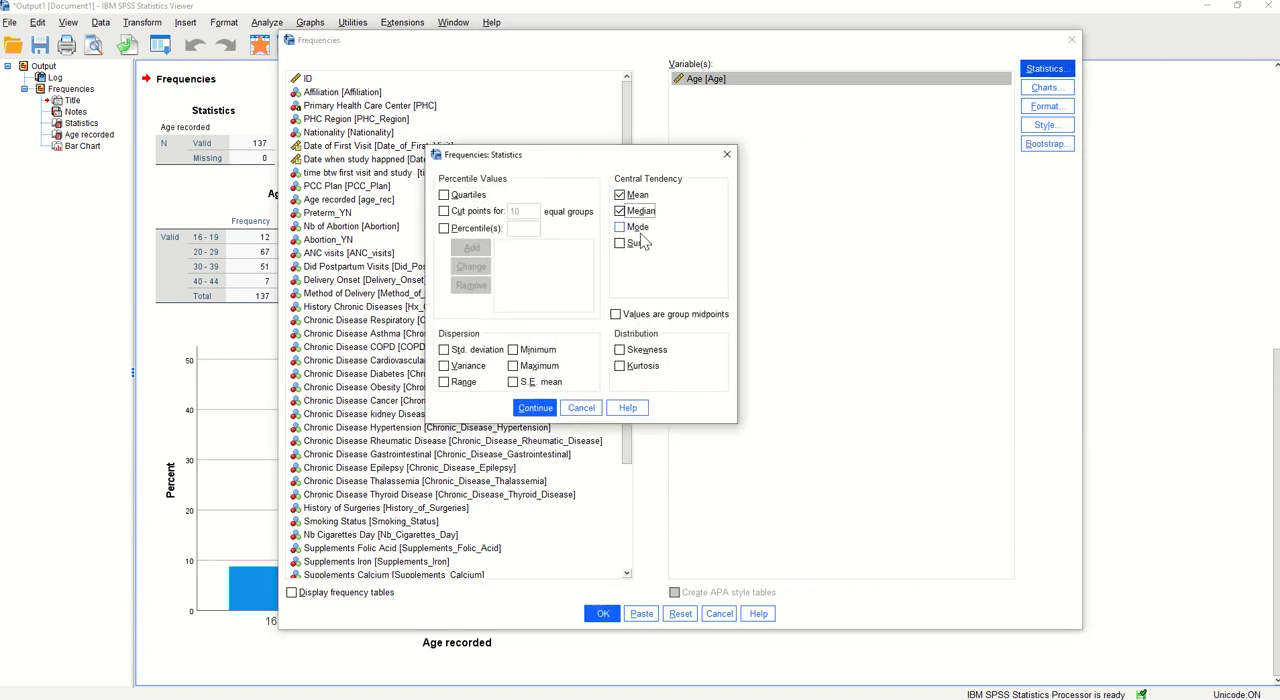
left_click(460, 197)
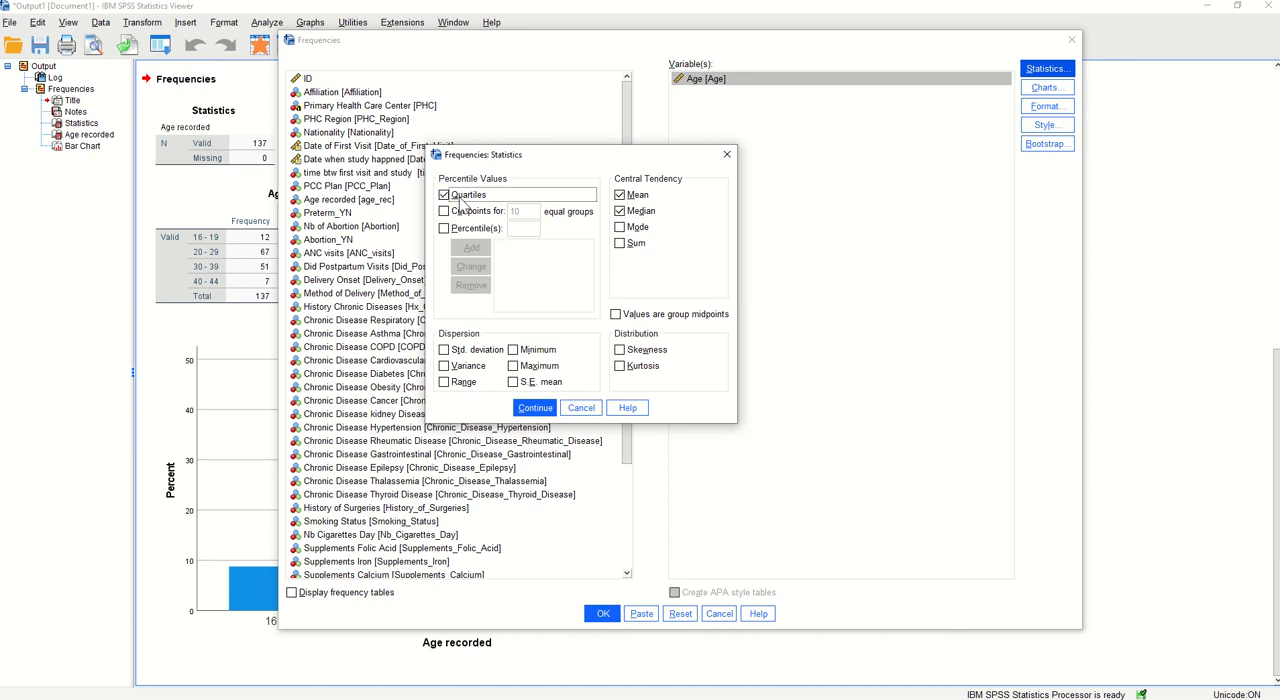
left_click(460, 352)
left_click(513, 350)
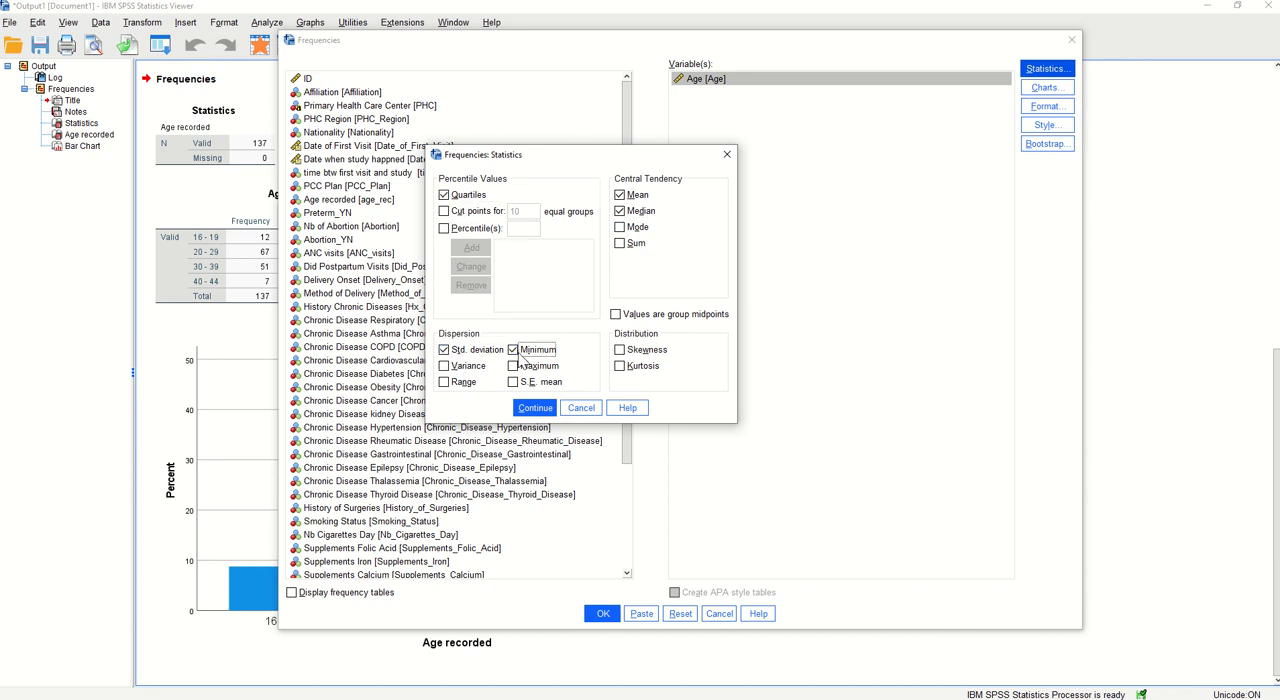
left_click(513, 366)
left_click(540, 409)
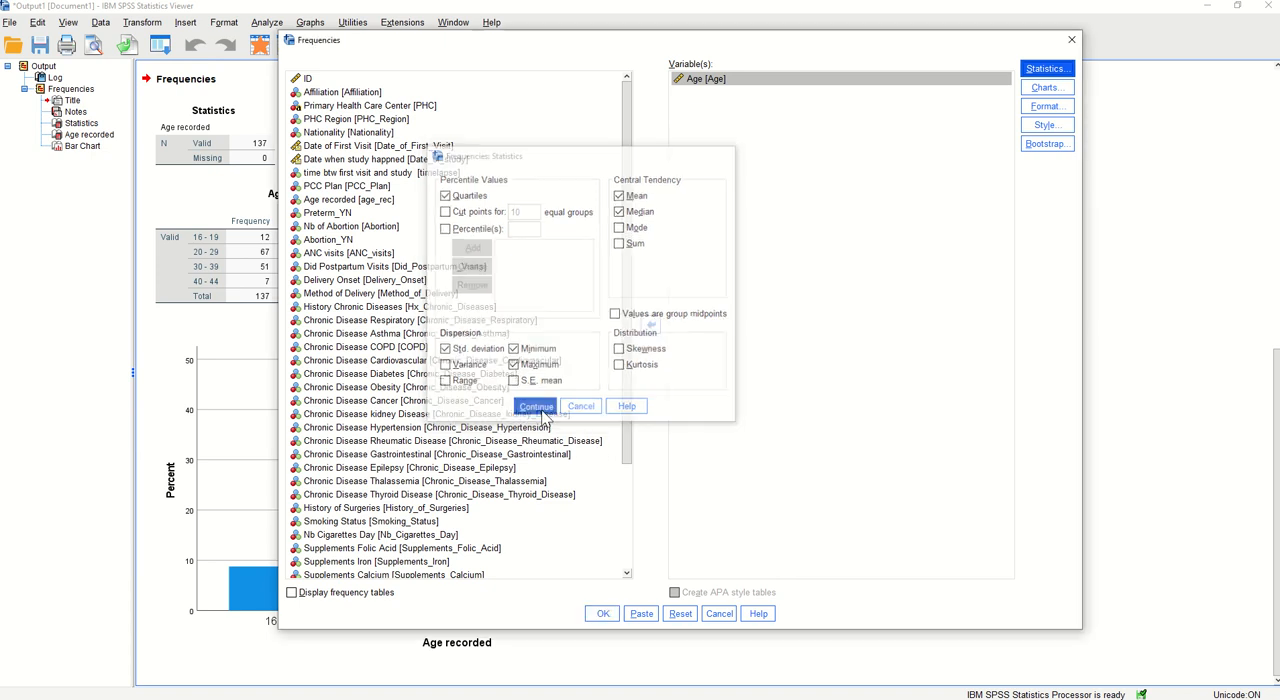
Run the Age analysis with a histogram showing the normal curve, and examine its statistics table and histogram
left_click(1032, 92)
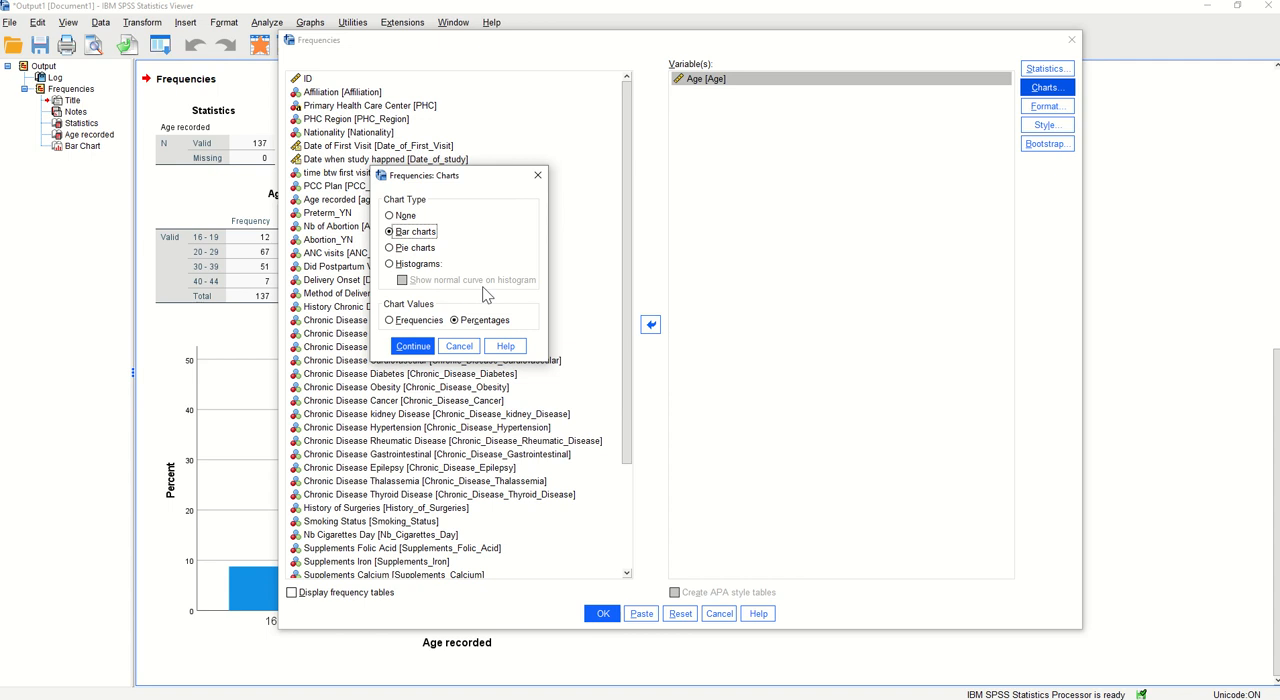
left_click(408, 265)
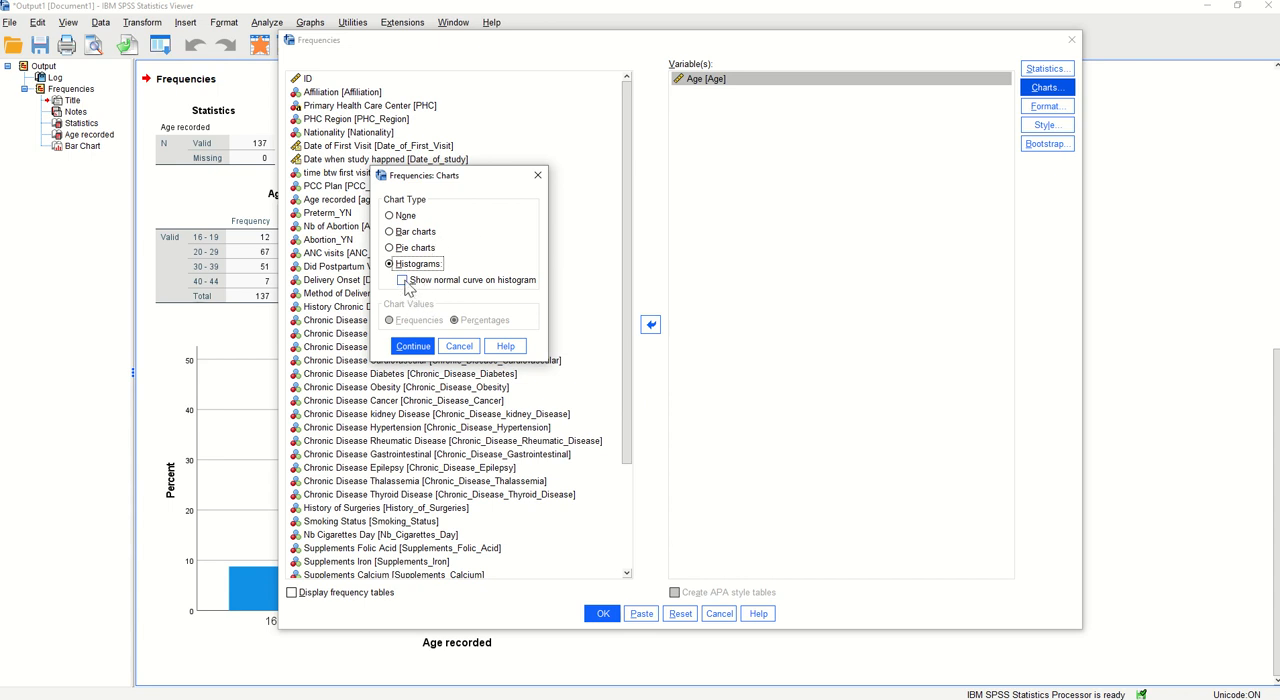
left_click(403, 280)
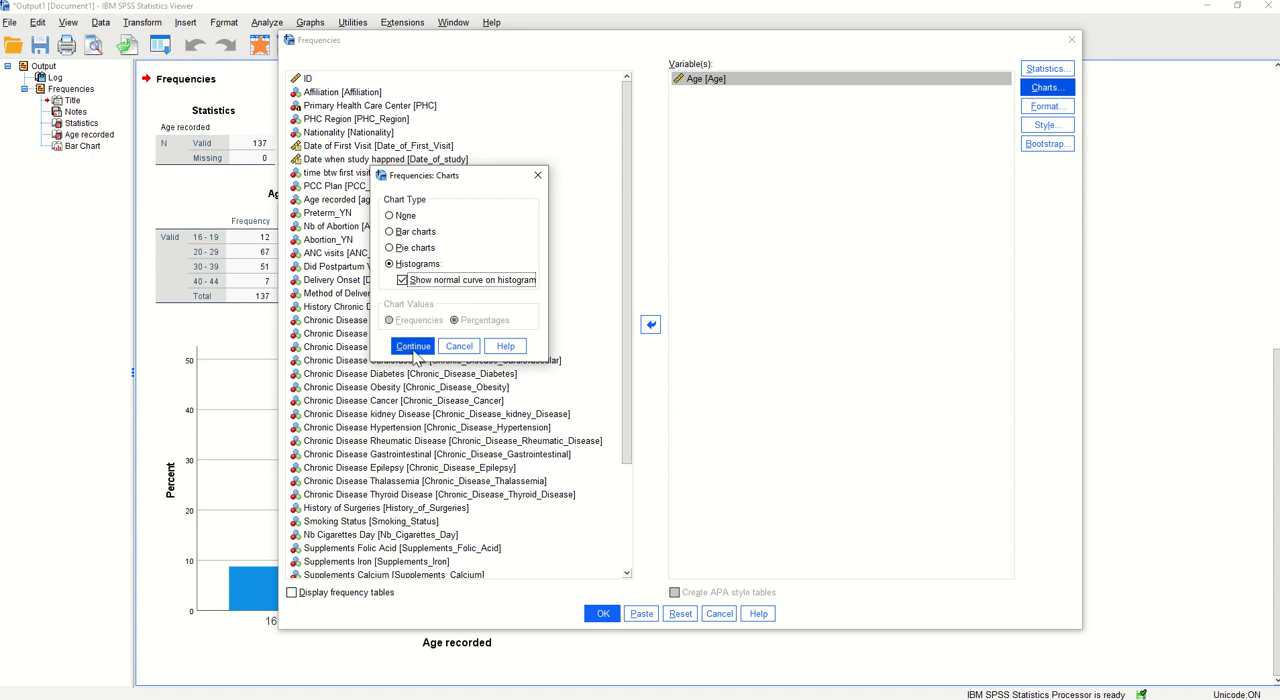
left_click(415, 347)
left_click(603, 614)
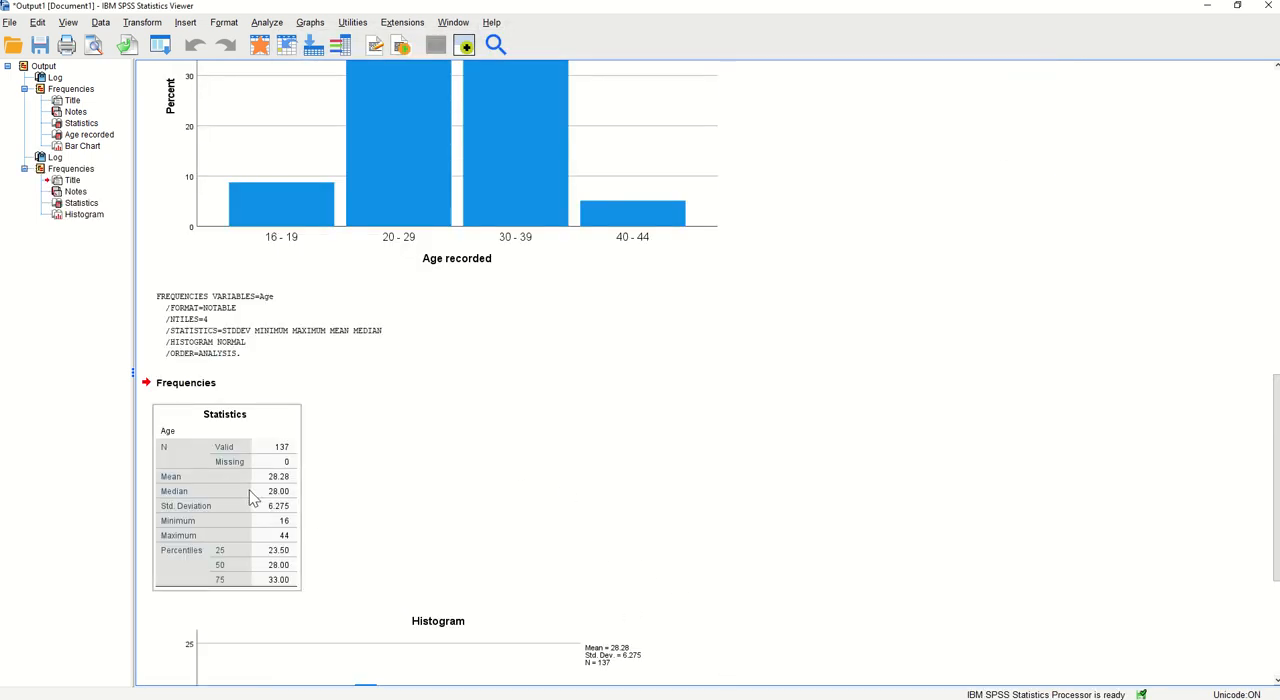
scroll(349, 488, "down", 1)
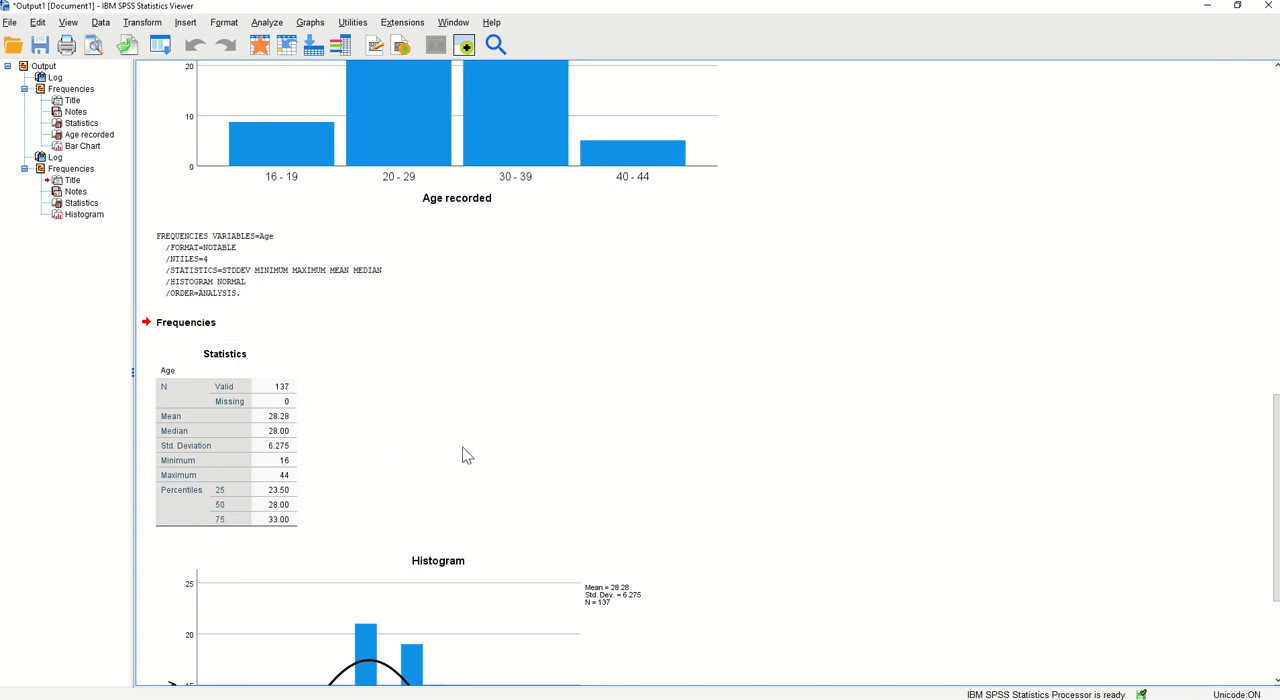
scroll(478, 456, "down", 2)
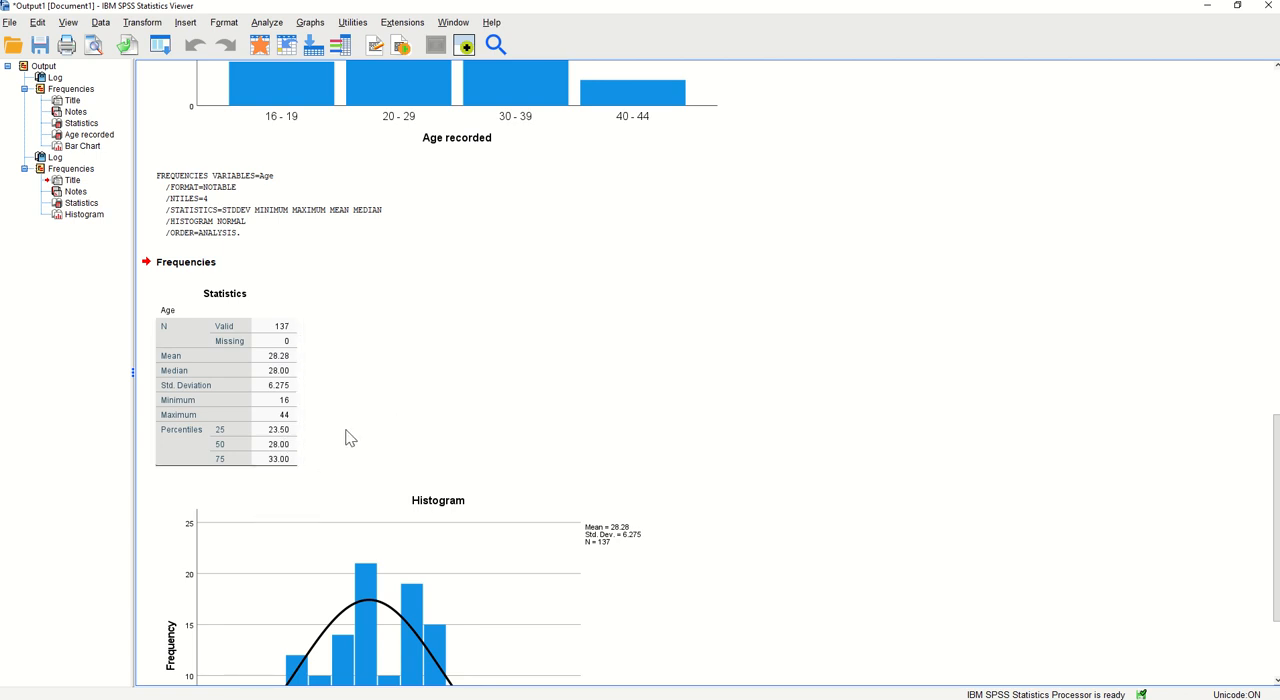
scroll(497, 322, "down", 2)
scroll(497, 322, "down", 3)
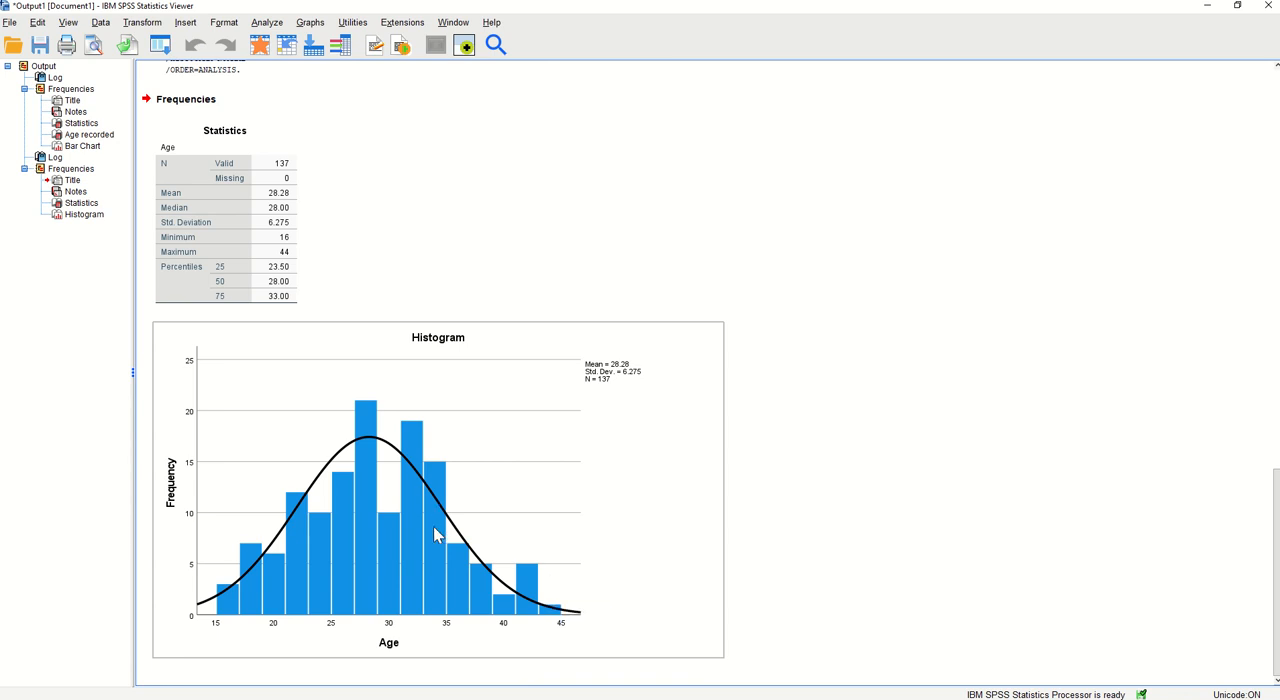
Return to the preparing for exam 1 2023 dataset and split the file by Nationality, using the compare groups option
left_click(275, 699)
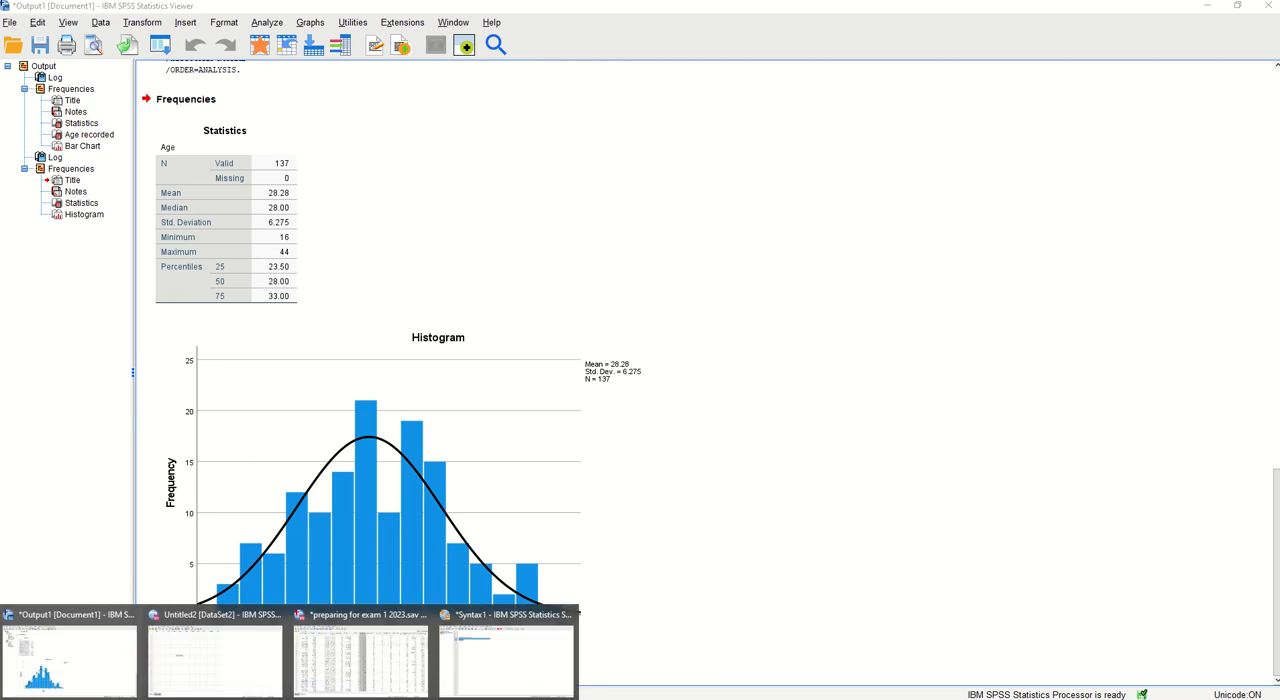
left_click(337, 665)
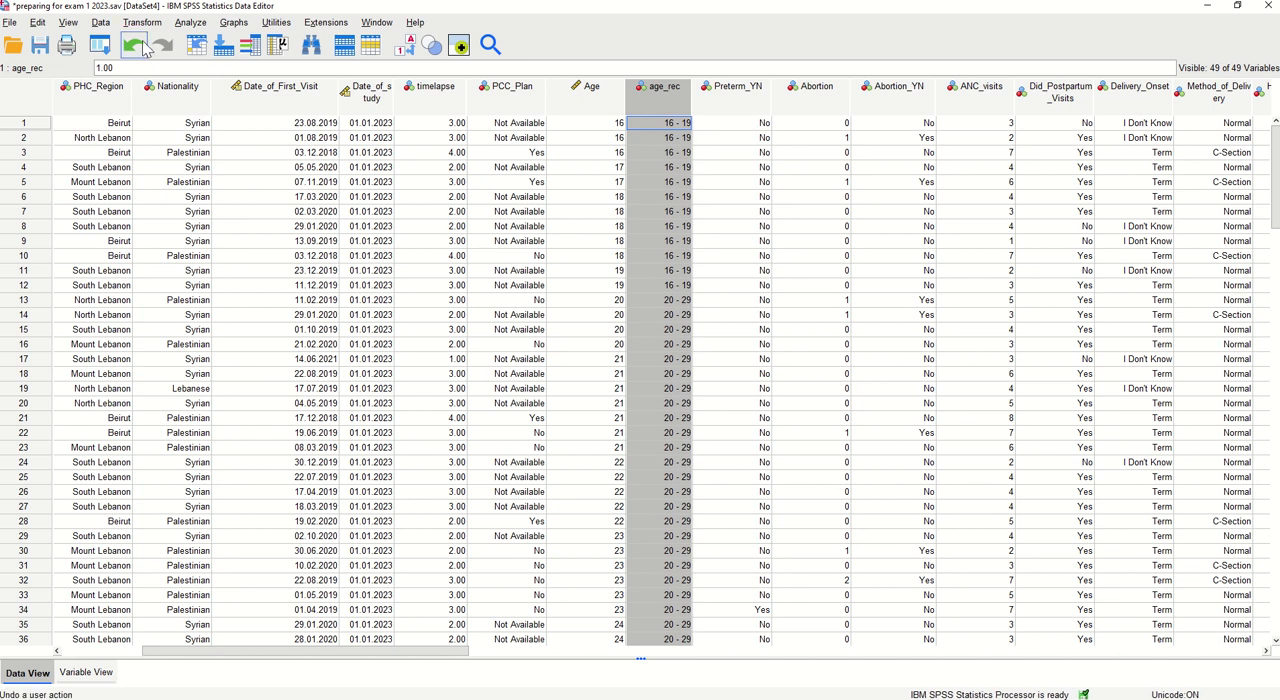
left_click(101, 24)
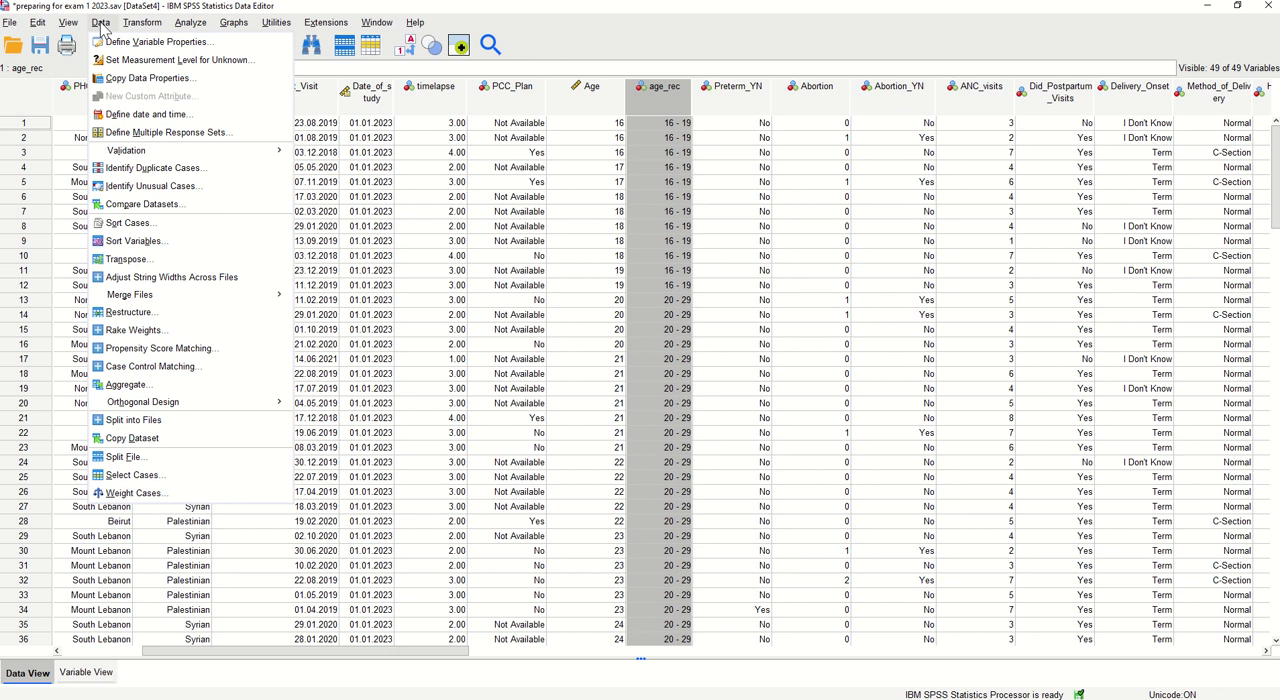
left_click(151, 462)
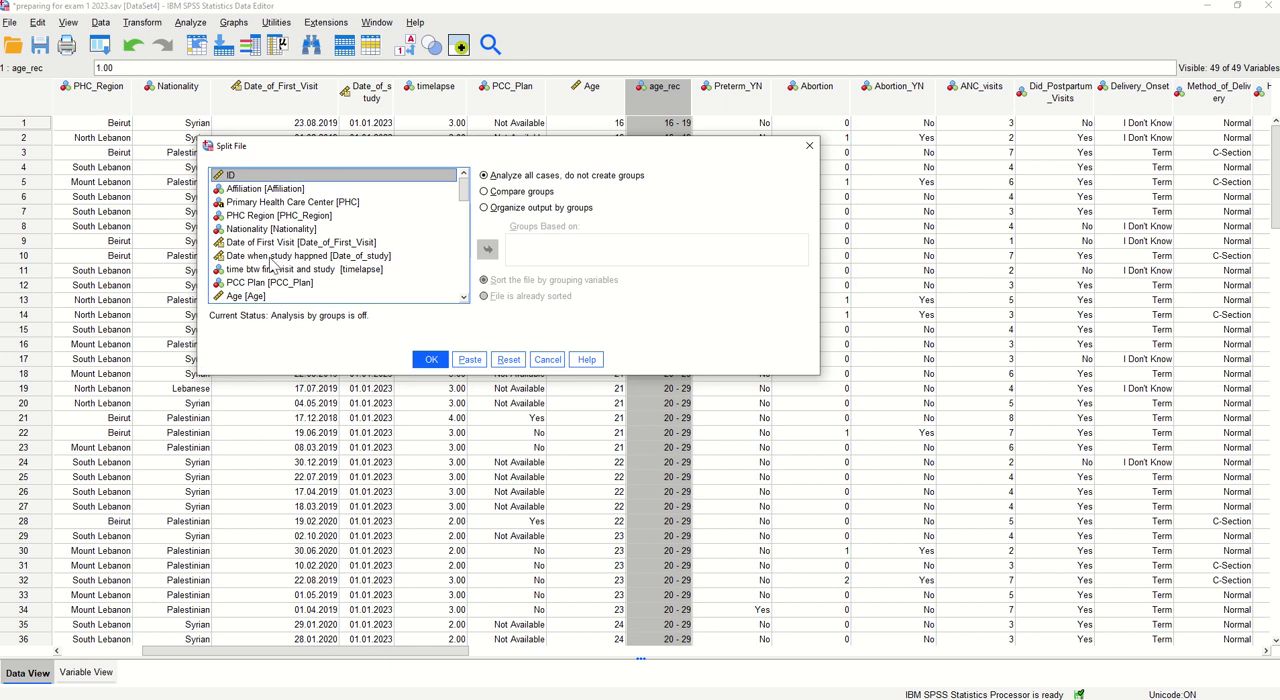
left_click(271, 229)
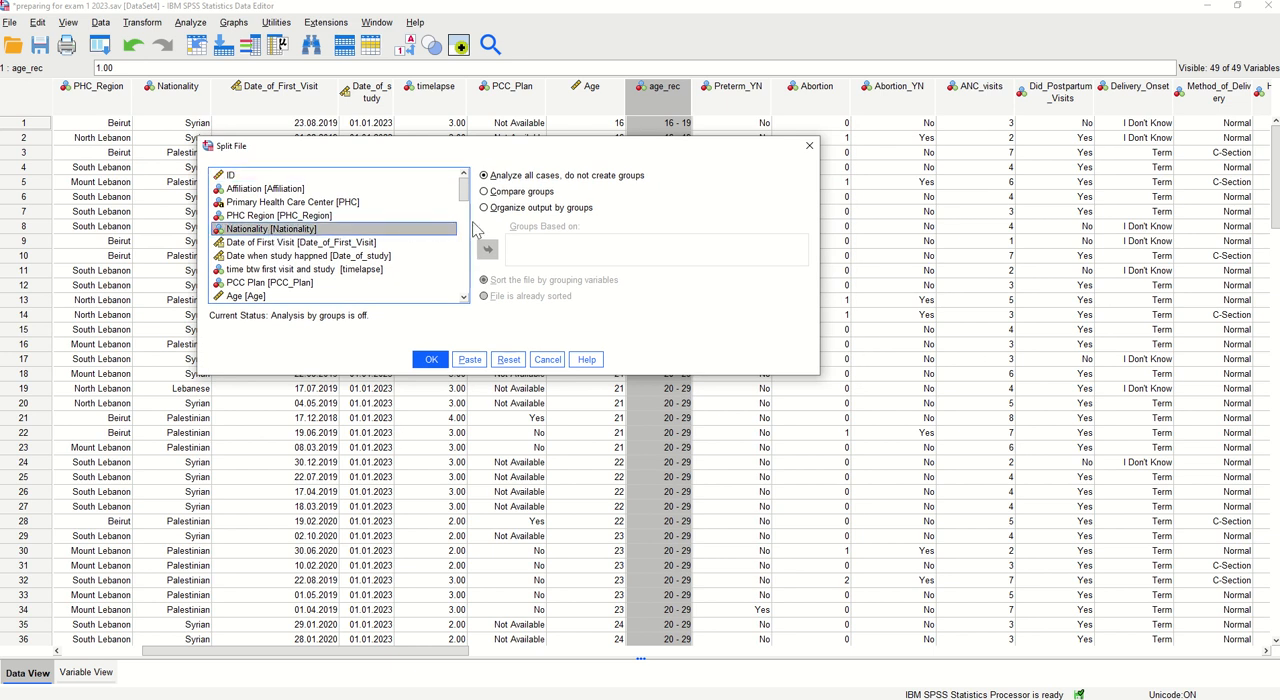
left_click(501, 193)
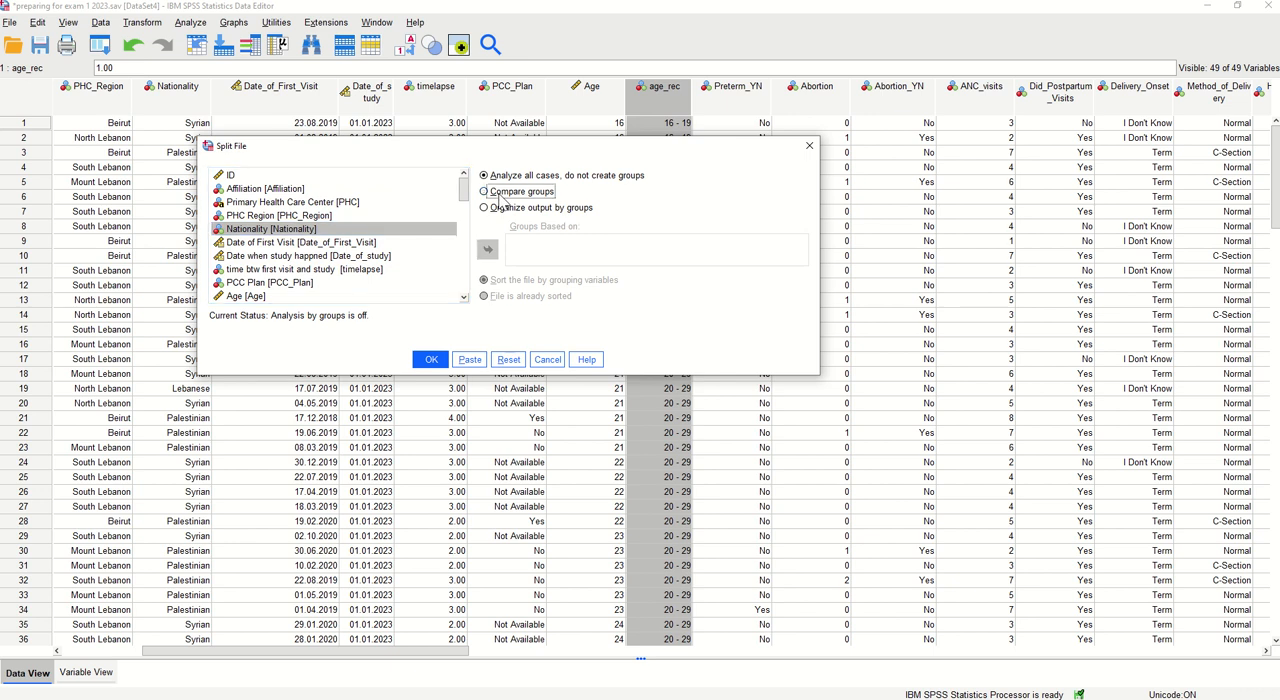
left_click(501, 209)
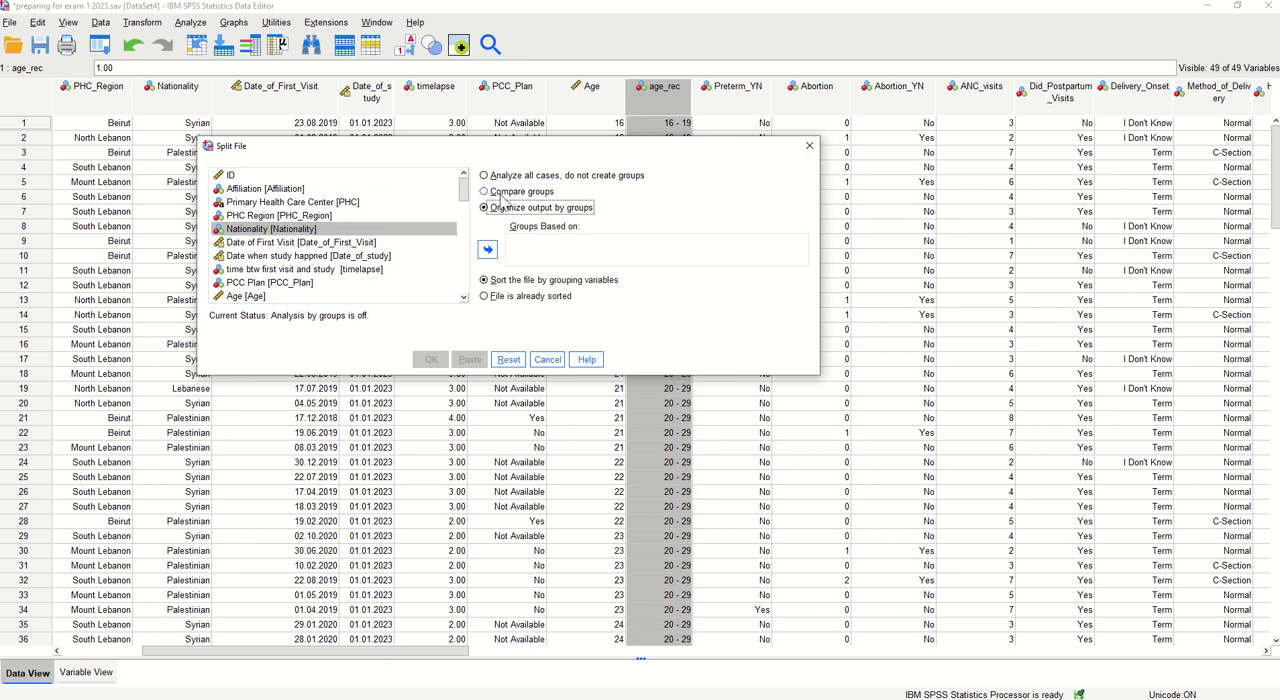
left_click(501, 194)
left_click(500, 208)
left_click(502, 193)
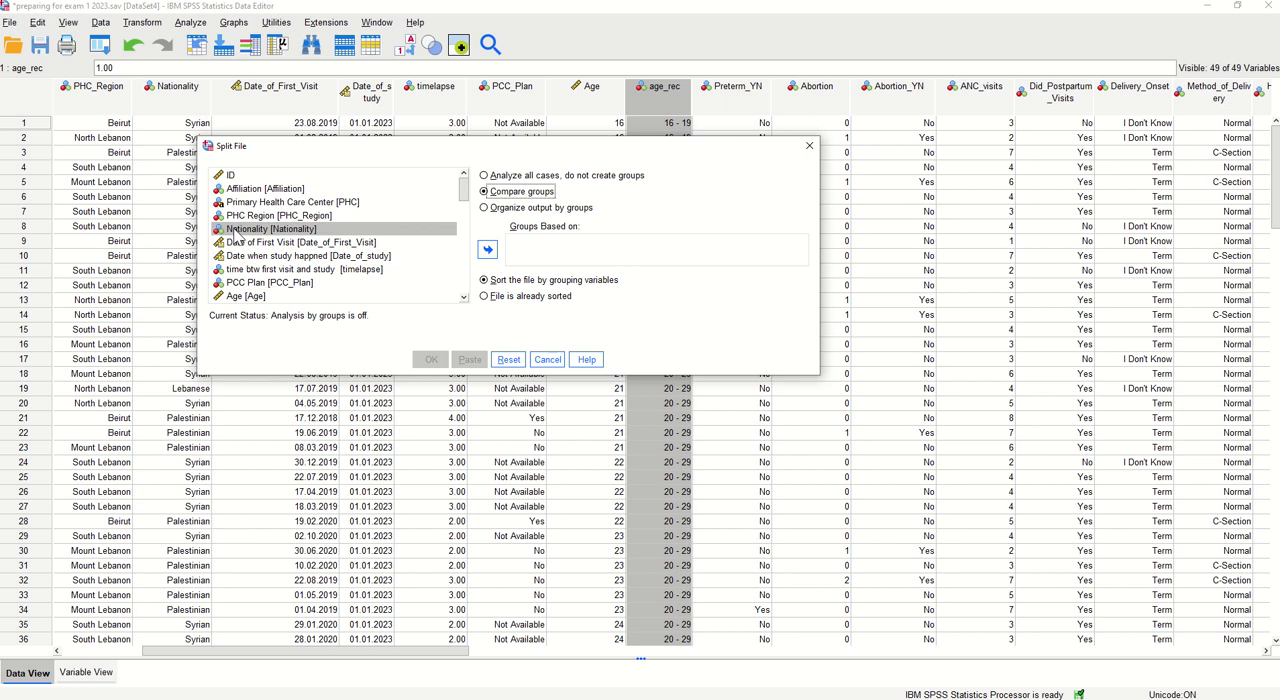
left_click(490, 250)
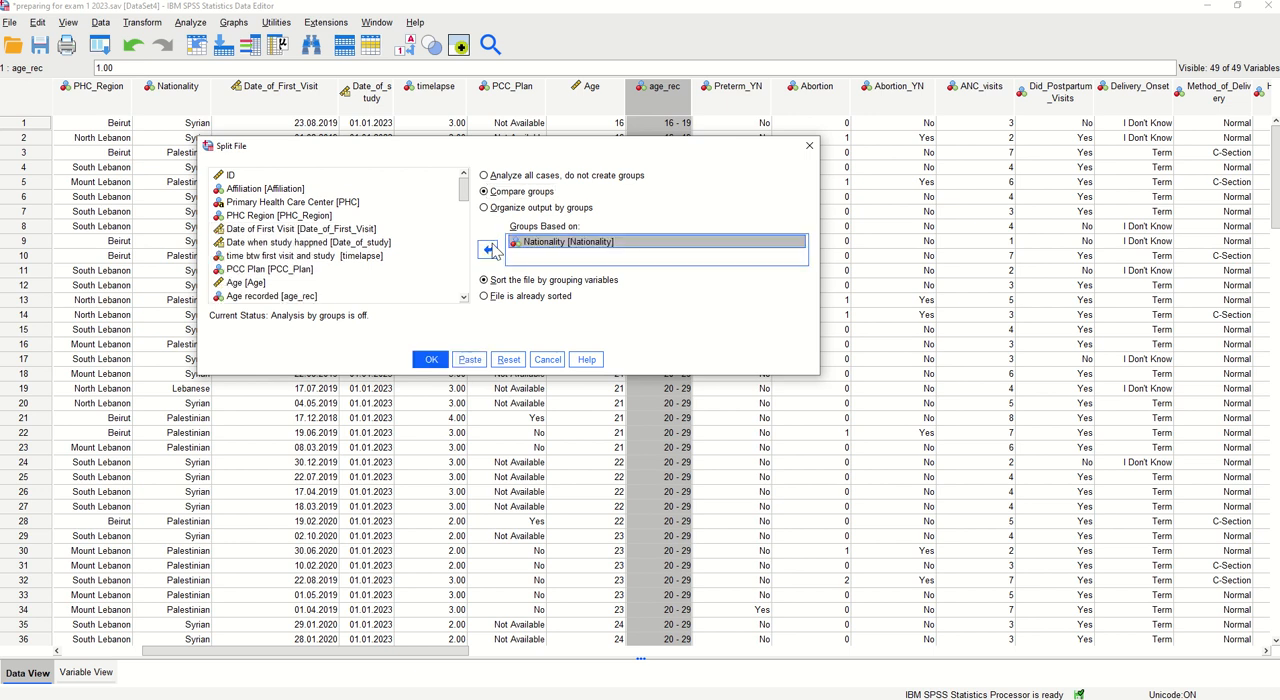
left_click(432, 360)
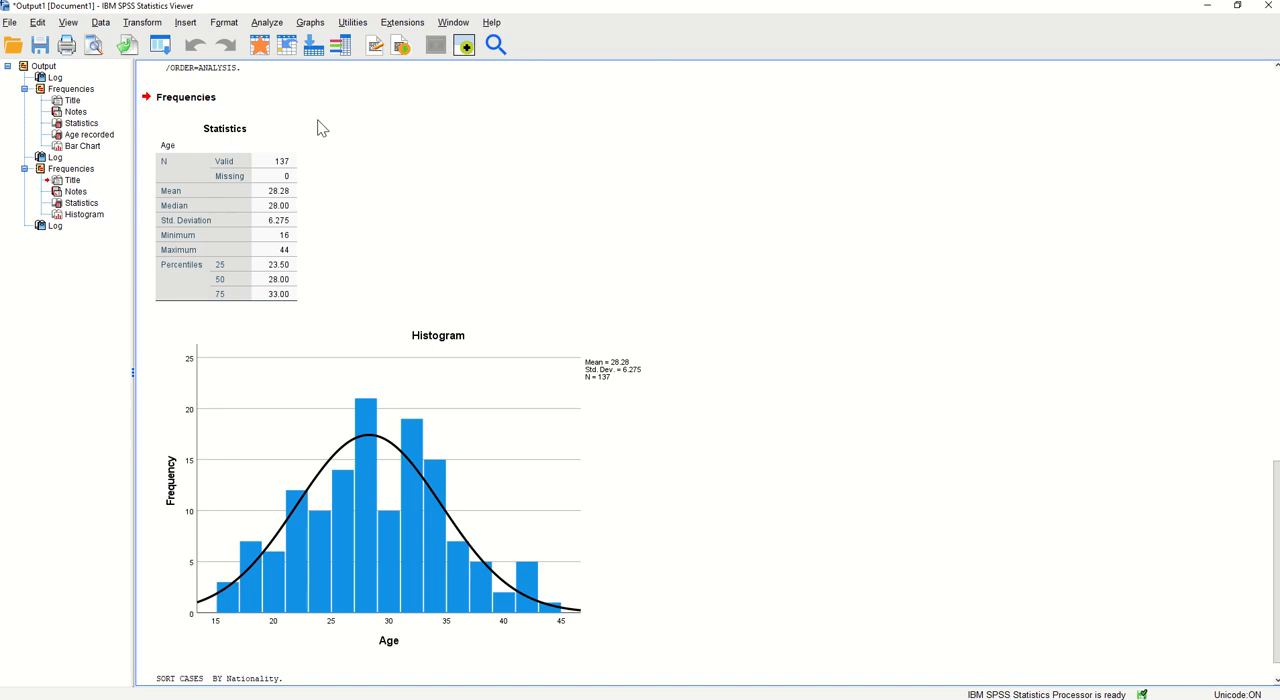
Reset the Frequencies analysis and run it for Method of Delivery with the frequency table displayed
left_click(266, 24)
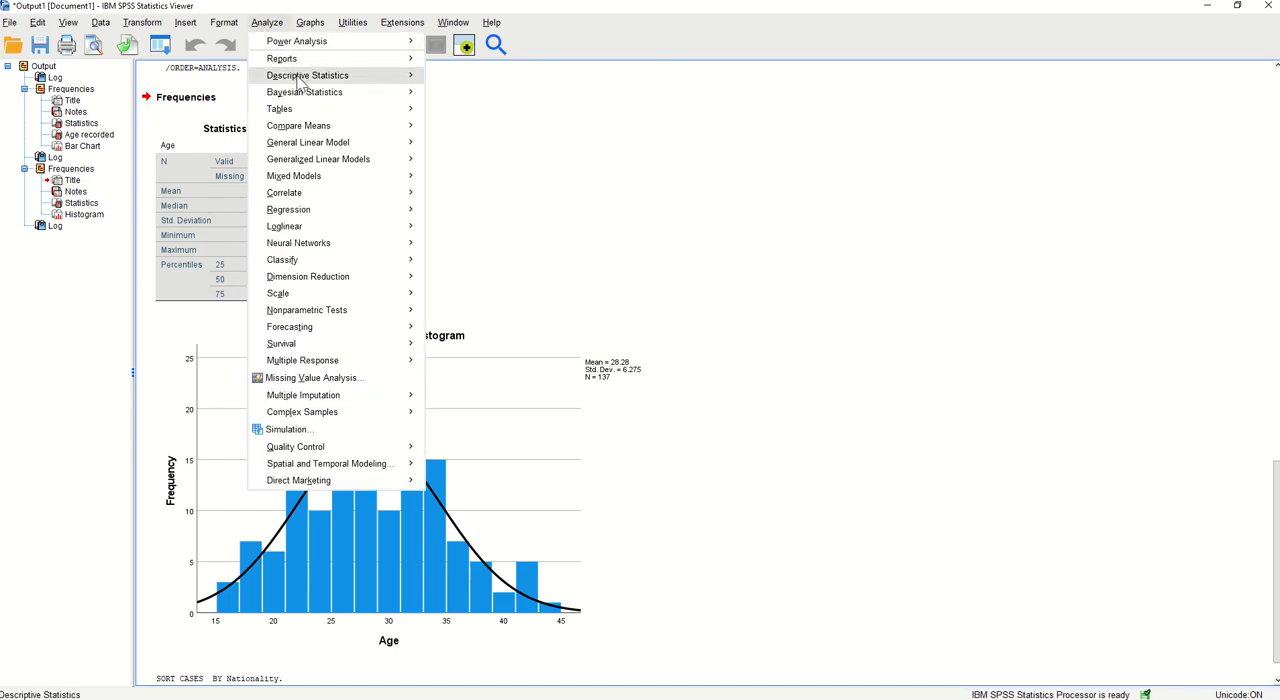
mouse_move(307, 76)
left_click(460, 78)
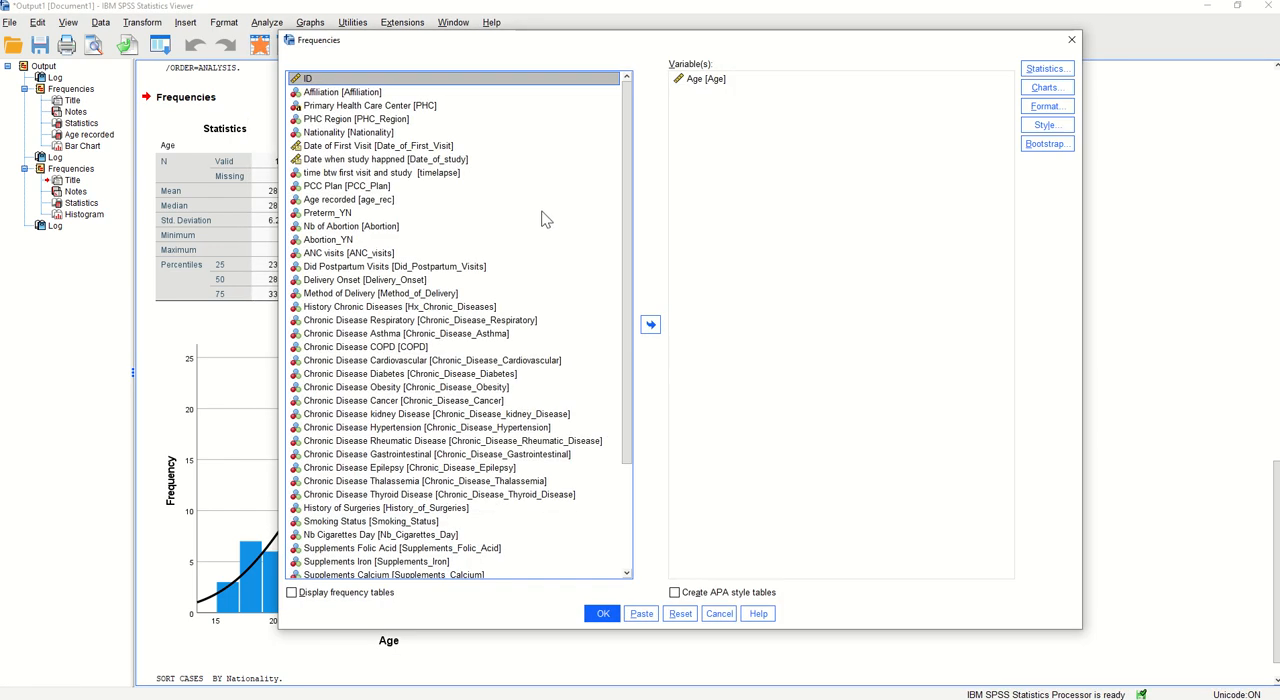
left_click(692, 80)
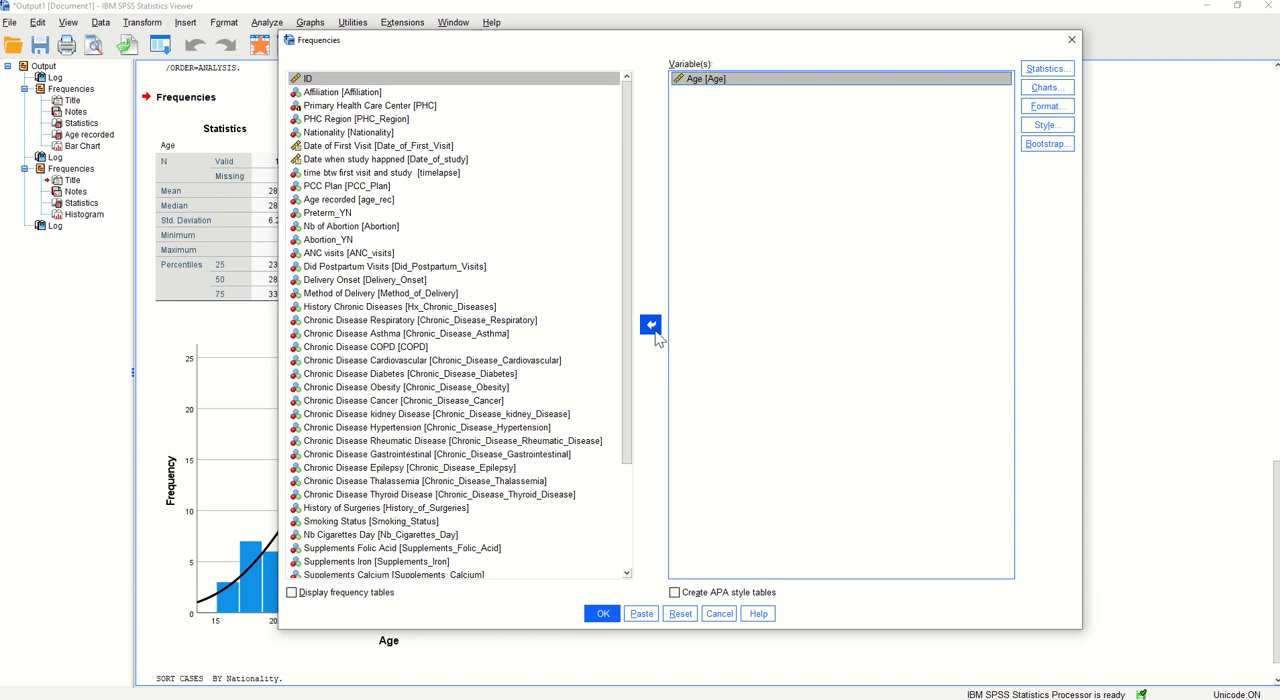
left_click(680, 613)
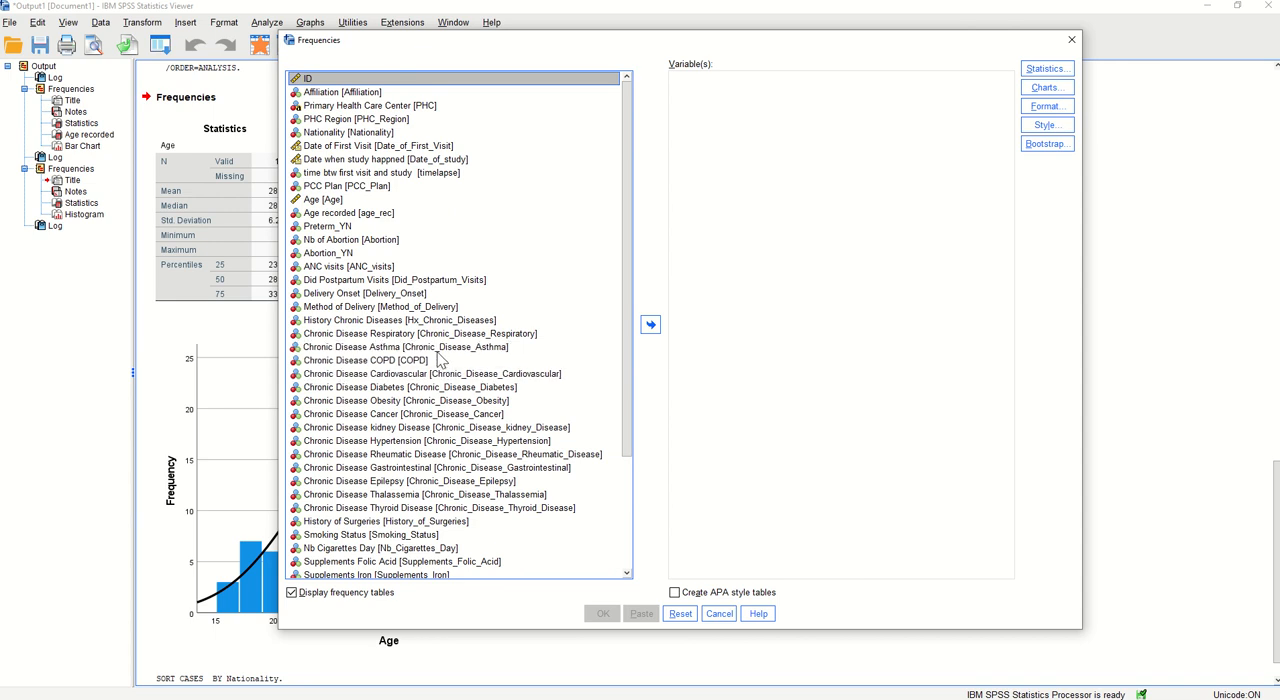
left_click(315, 309)
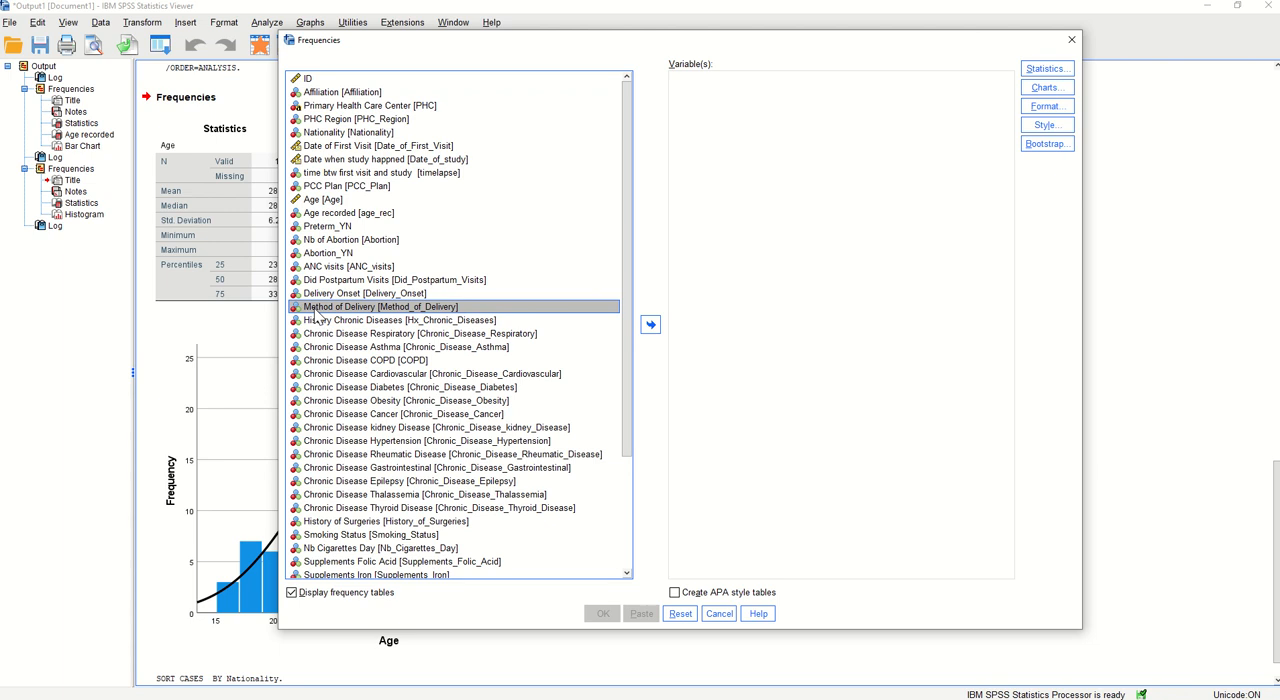
left_click(650, 324)
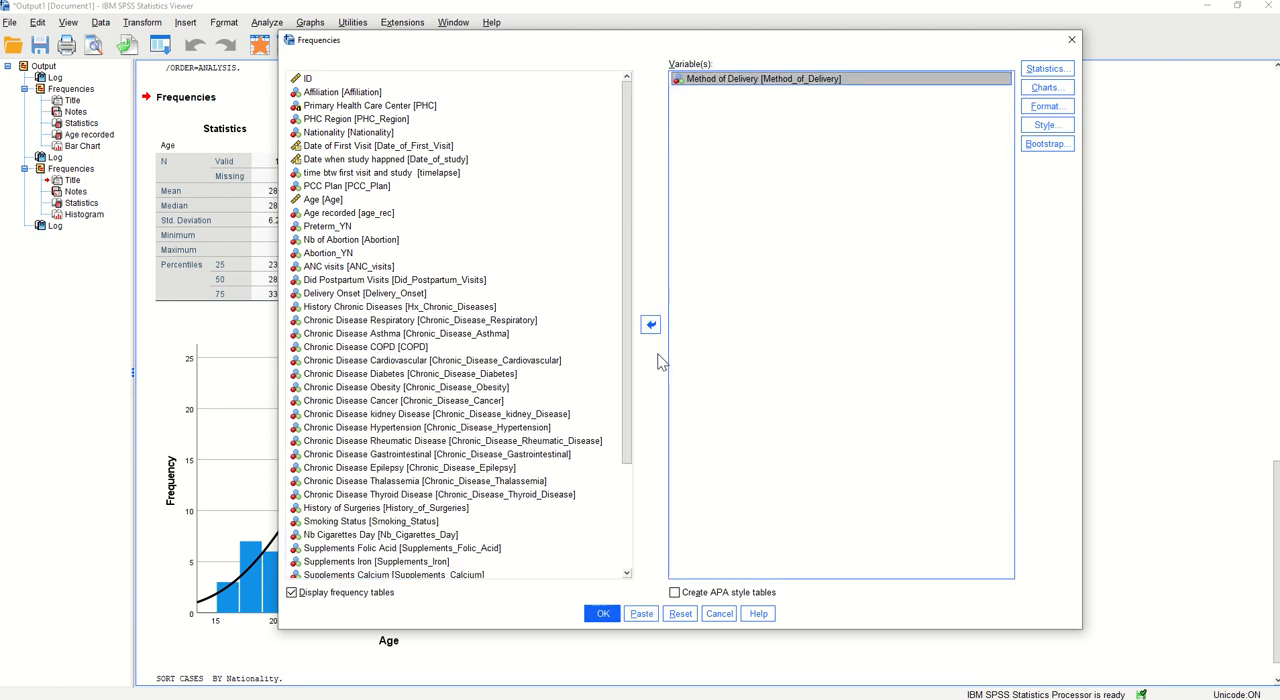
left_click(608, 615)
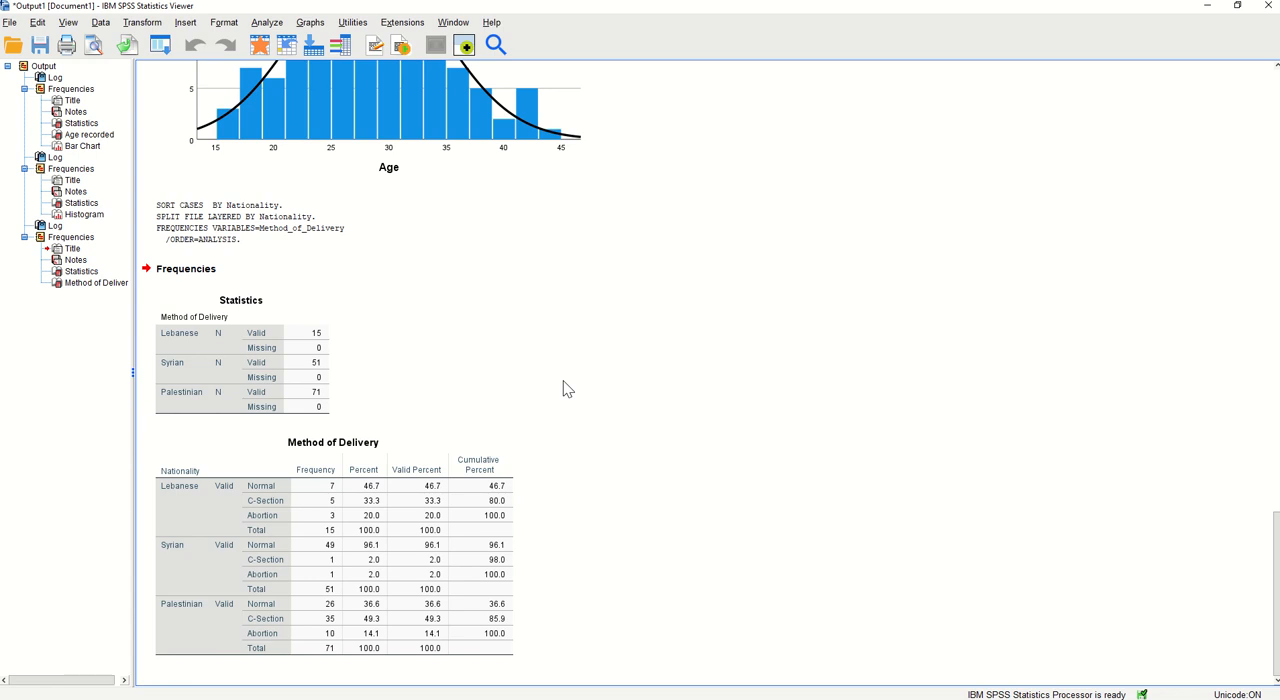
Set up a fresh Frequencies analysis for Age, clearing the previous settings and turning off the frequency tables
left_click(269, 27)
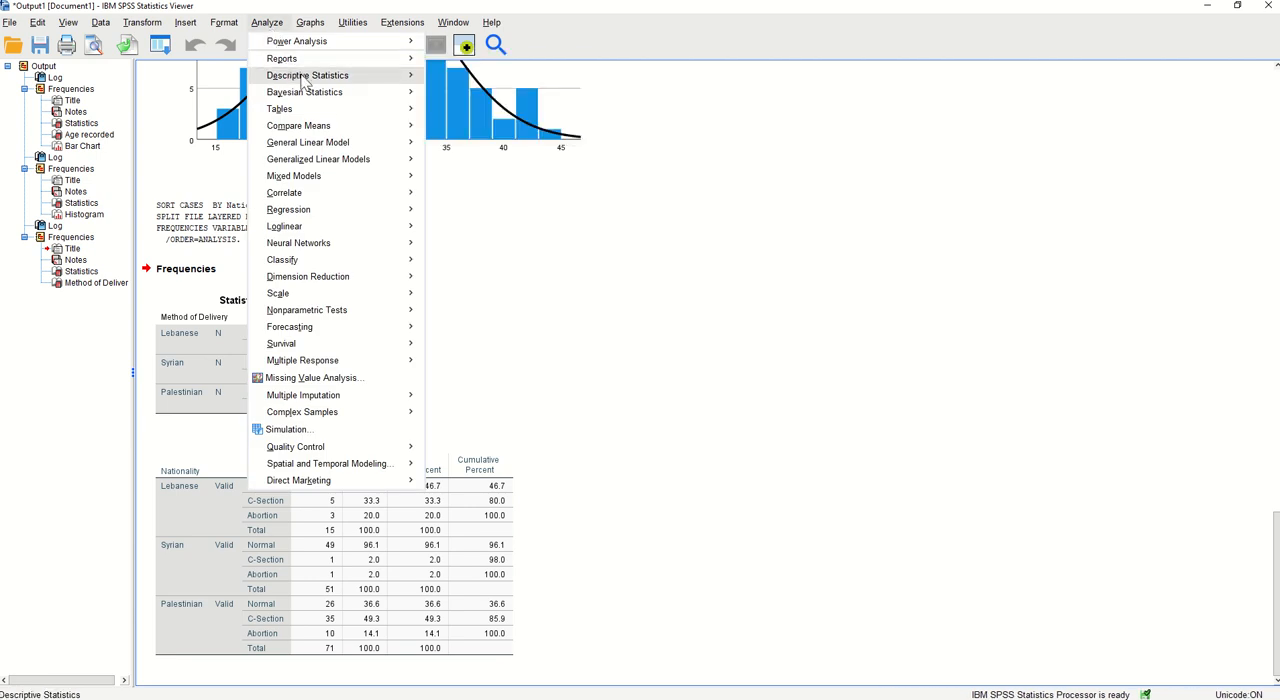
mouse_move(305, 76)
left_click(462, 84)
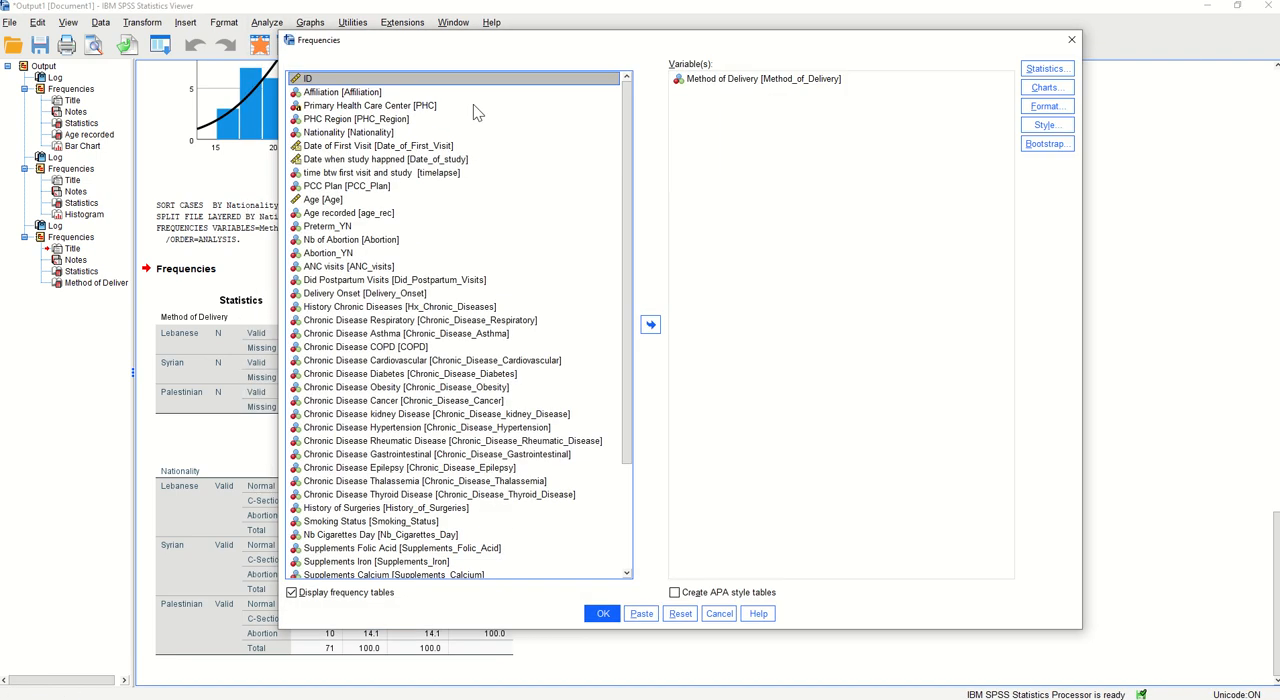
left_click(680, 613)
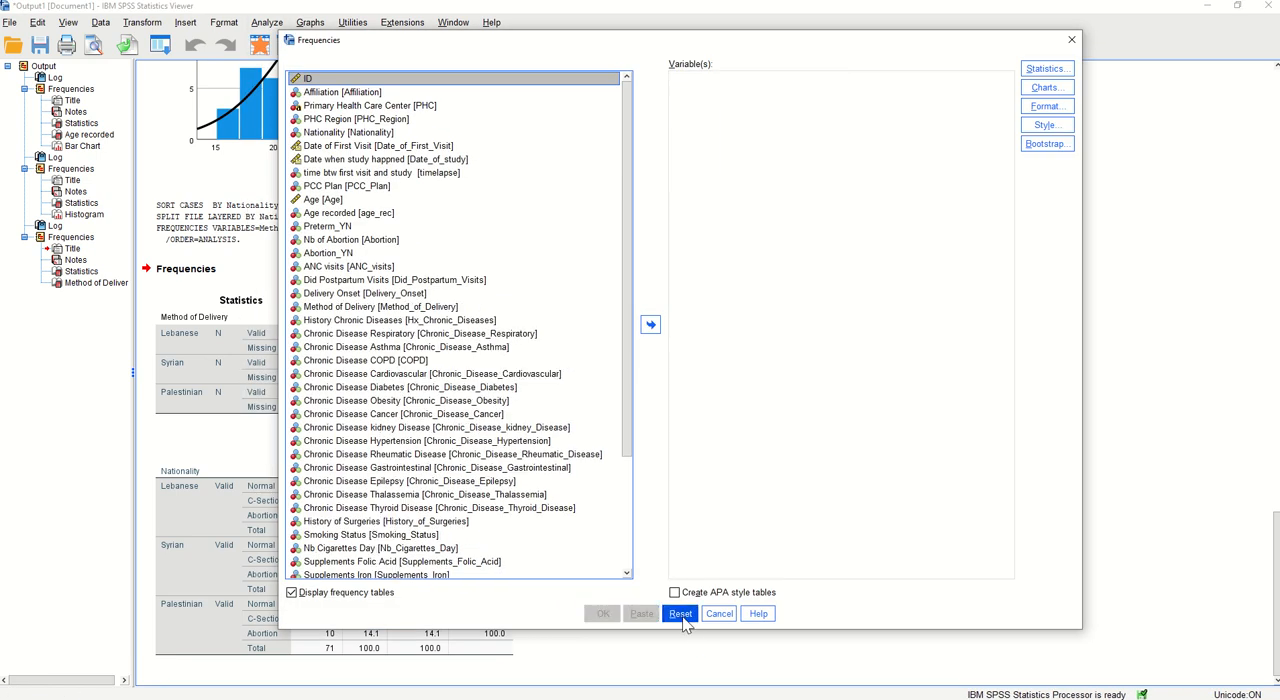
left_click(323, 200)
left_click(650, 325)
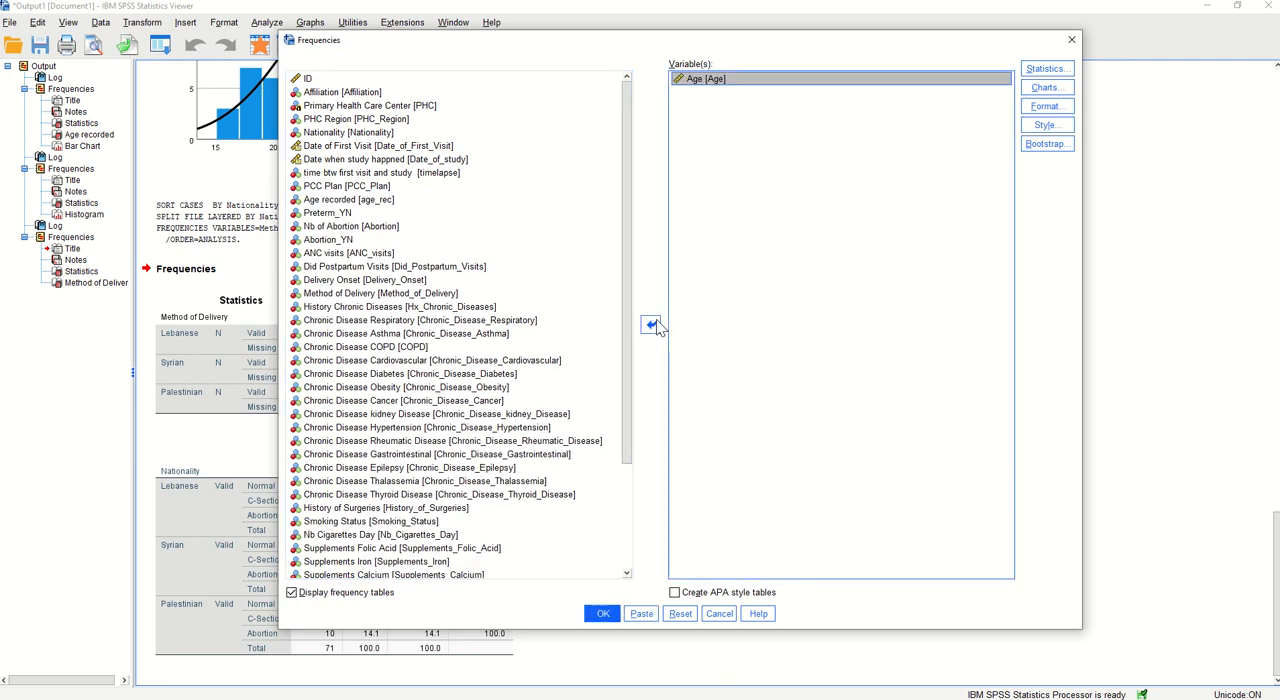
left_click(292, 593)
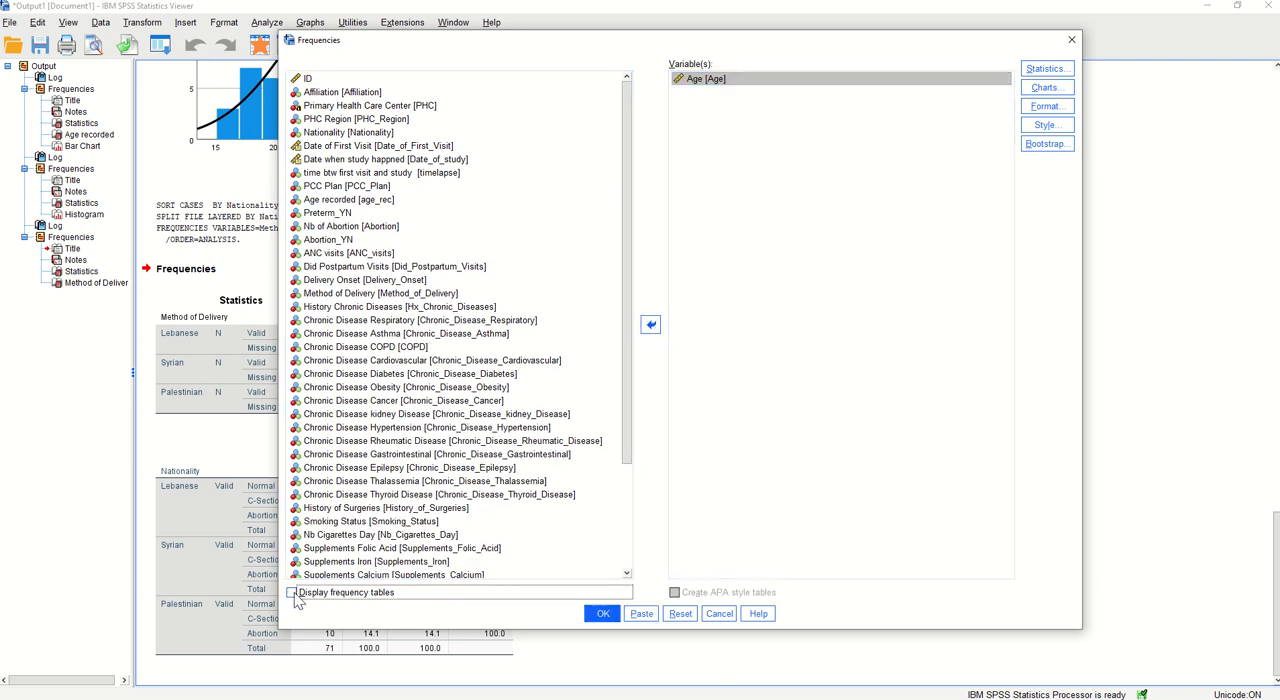
Request the mean, median, standard deviation, minimum and maximum as statistics for Age
left_click(1046, 68)
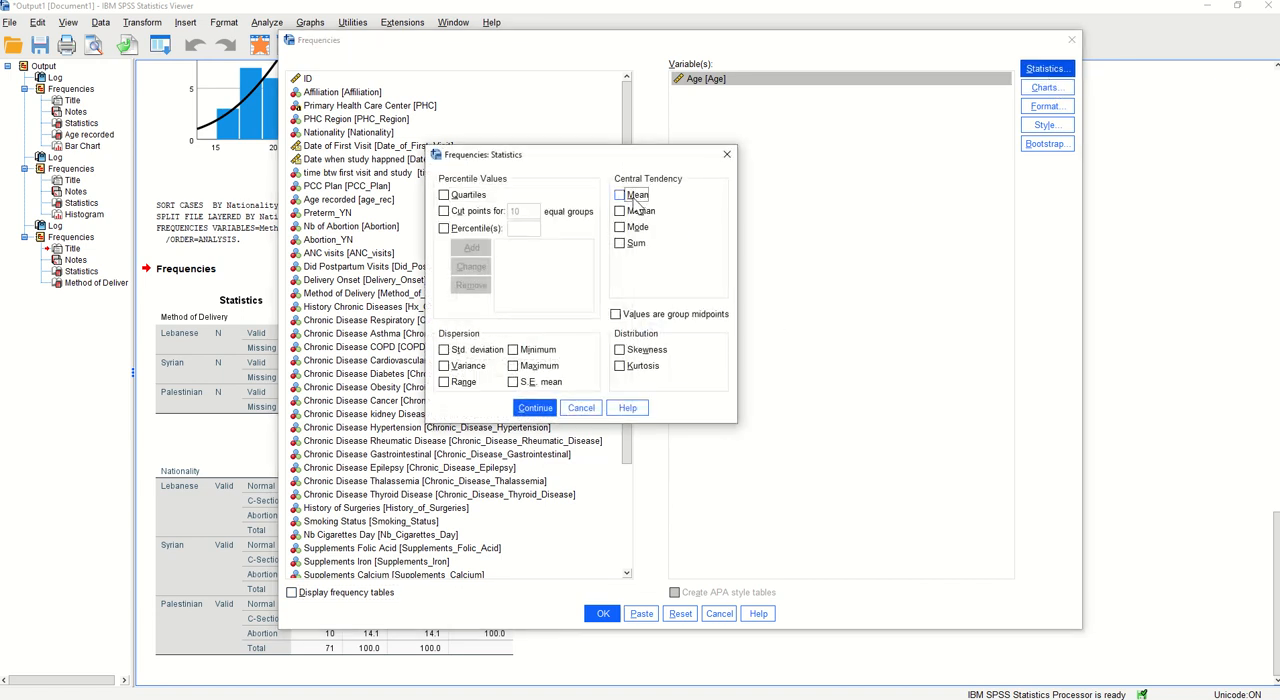
left_click(633, 196)
left_click(635, 212)
left_click(470, 350)
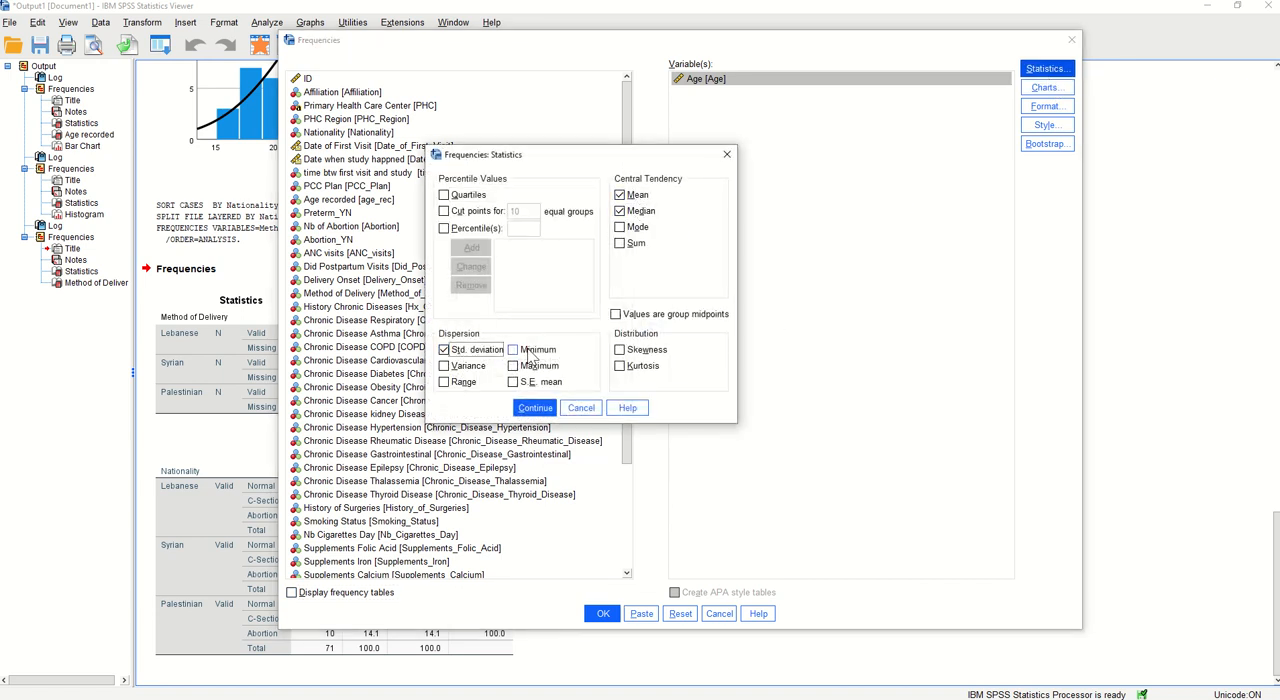
left_click(529, 352)
left_click(530, 367)
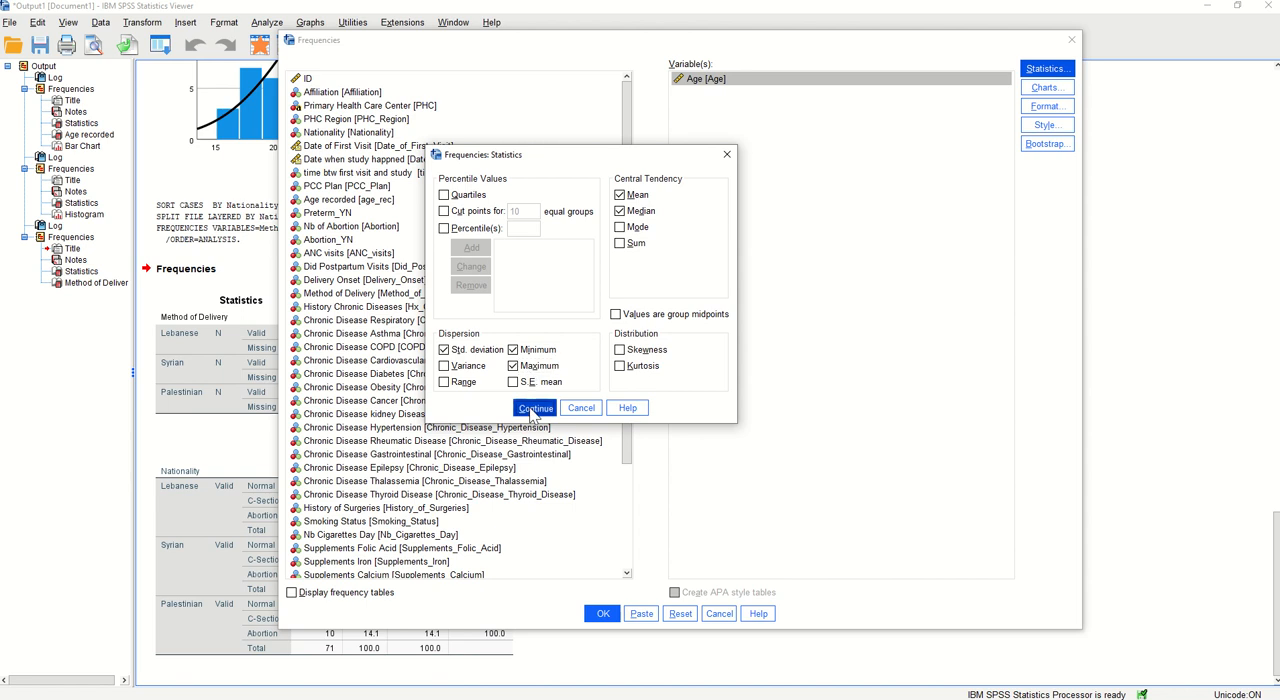
left_click(535, 408)
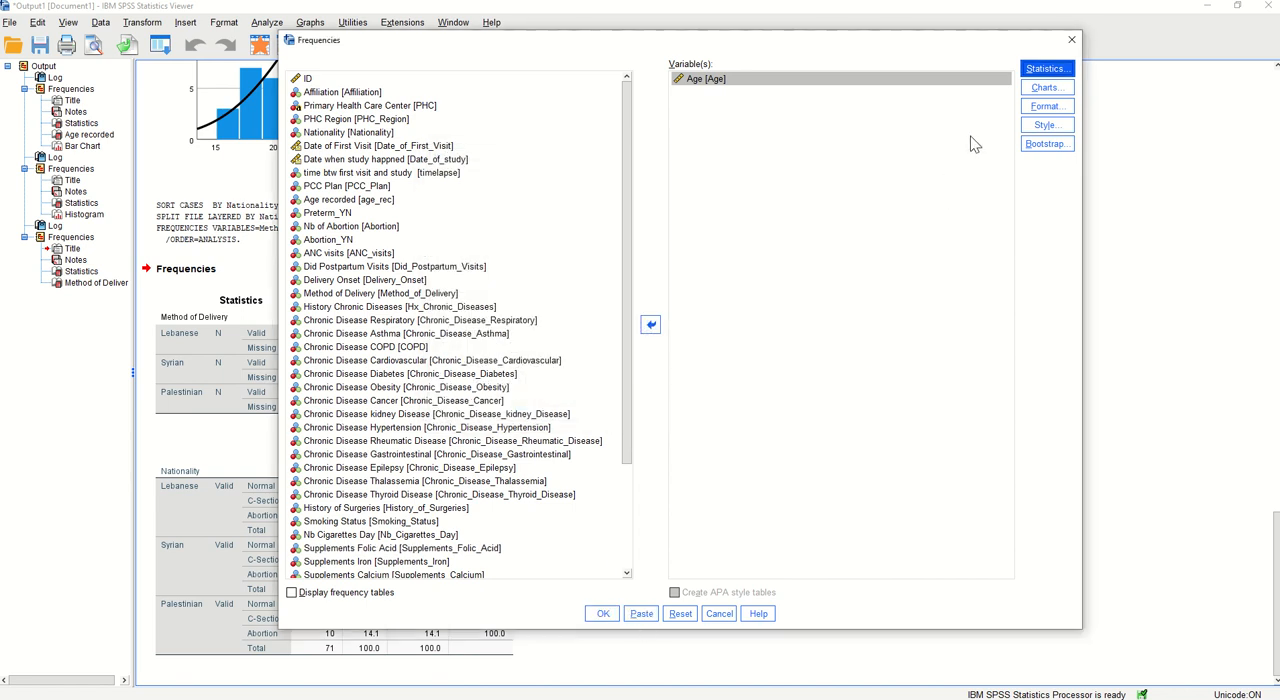
Run the Age analysis with histograms, without the normal curve, and examine the statistics and histogram for each nationality
left_click(1045, 87)
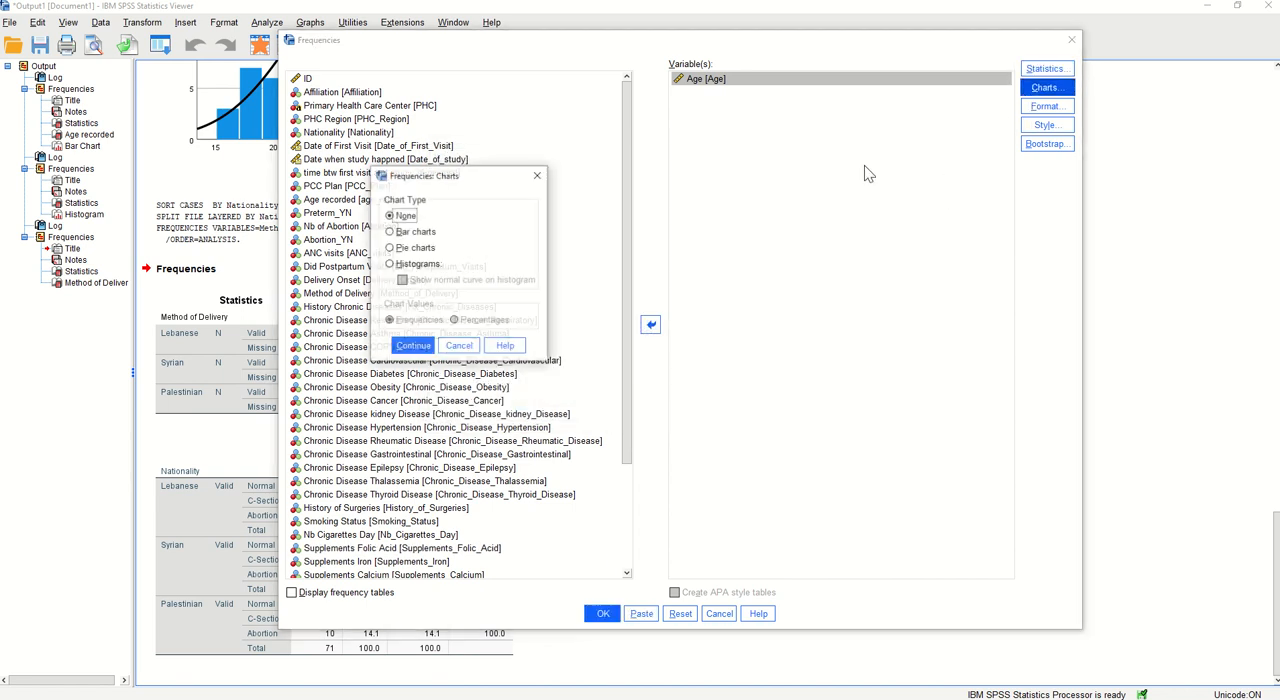
left_click(418, 264)
left_click(413, 346)
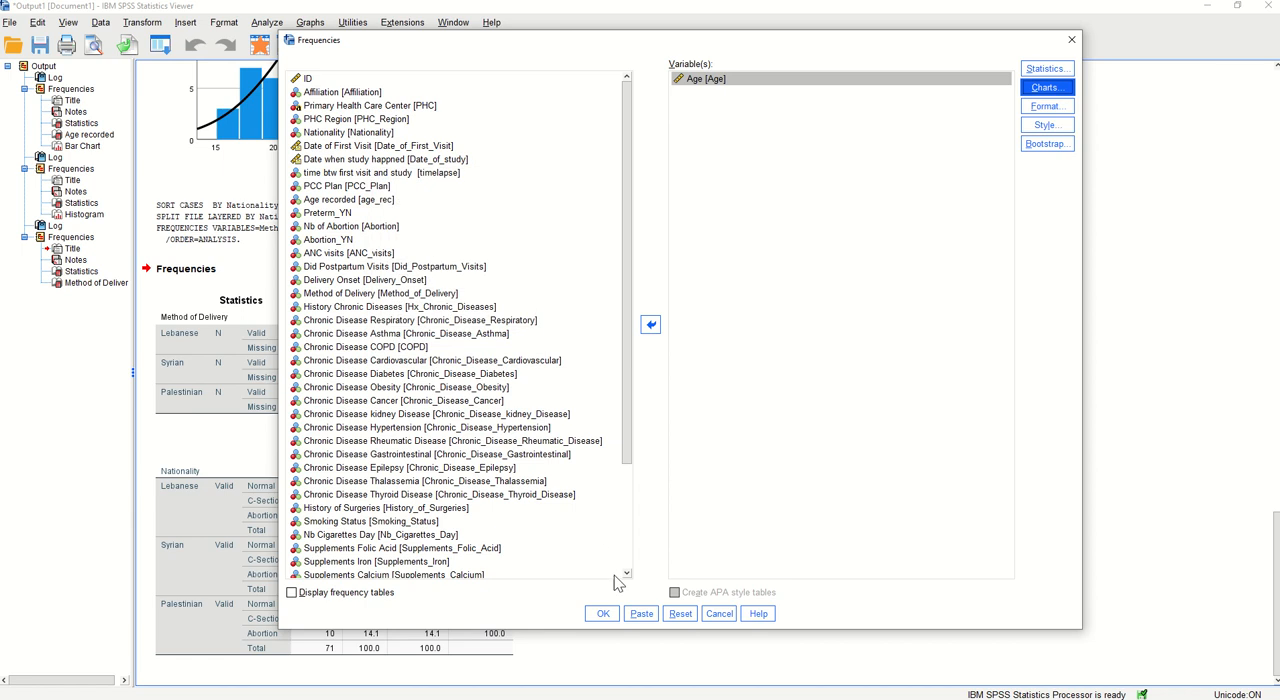
left_click(603, 613)
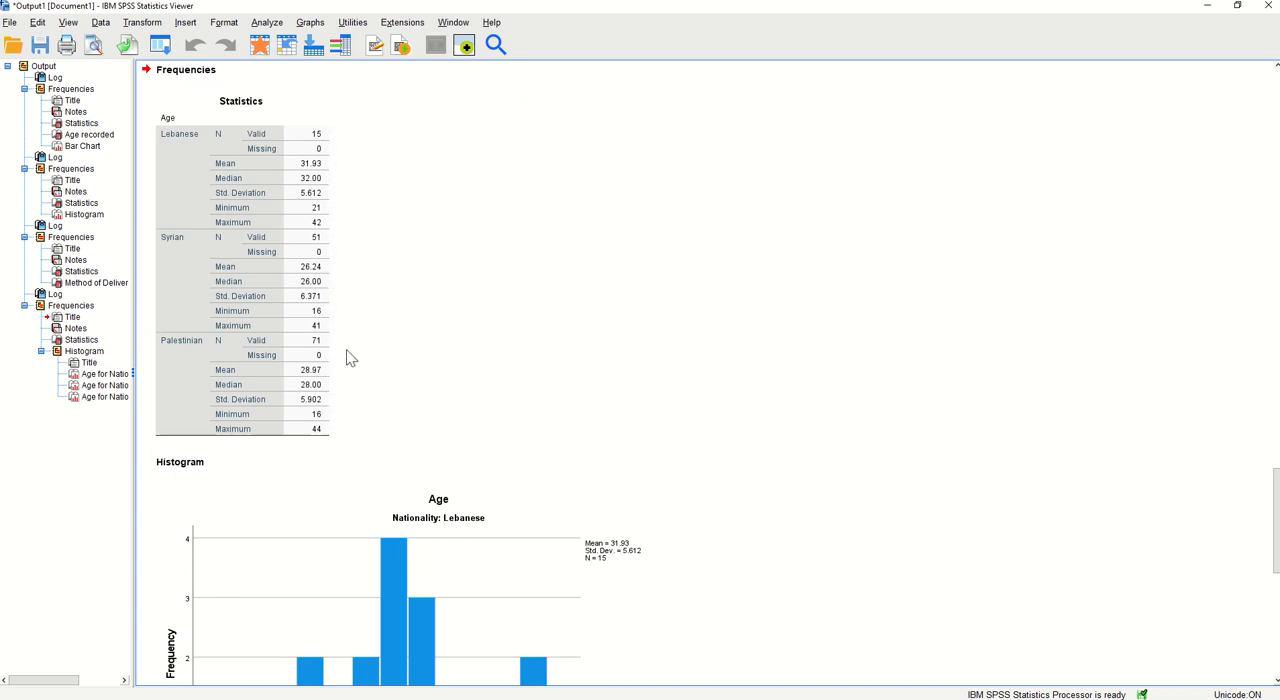
scroll(743, 363, "down", 5)
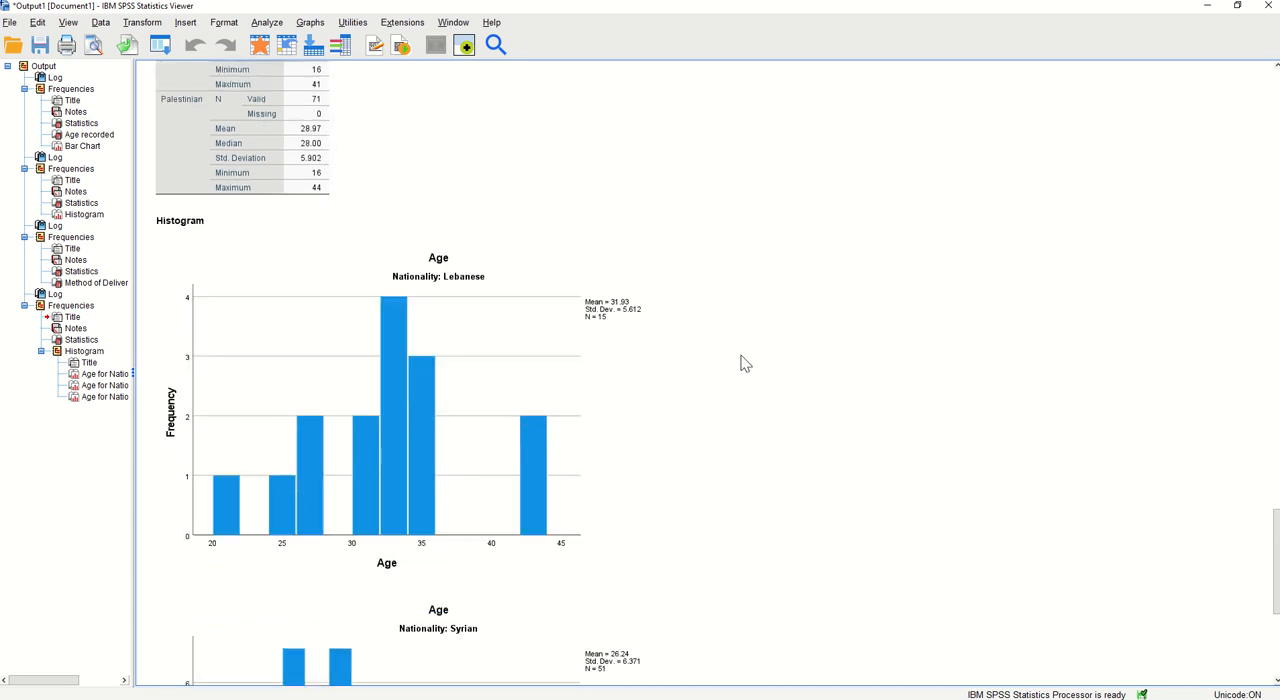
scroll(484, 380, "down", 4)
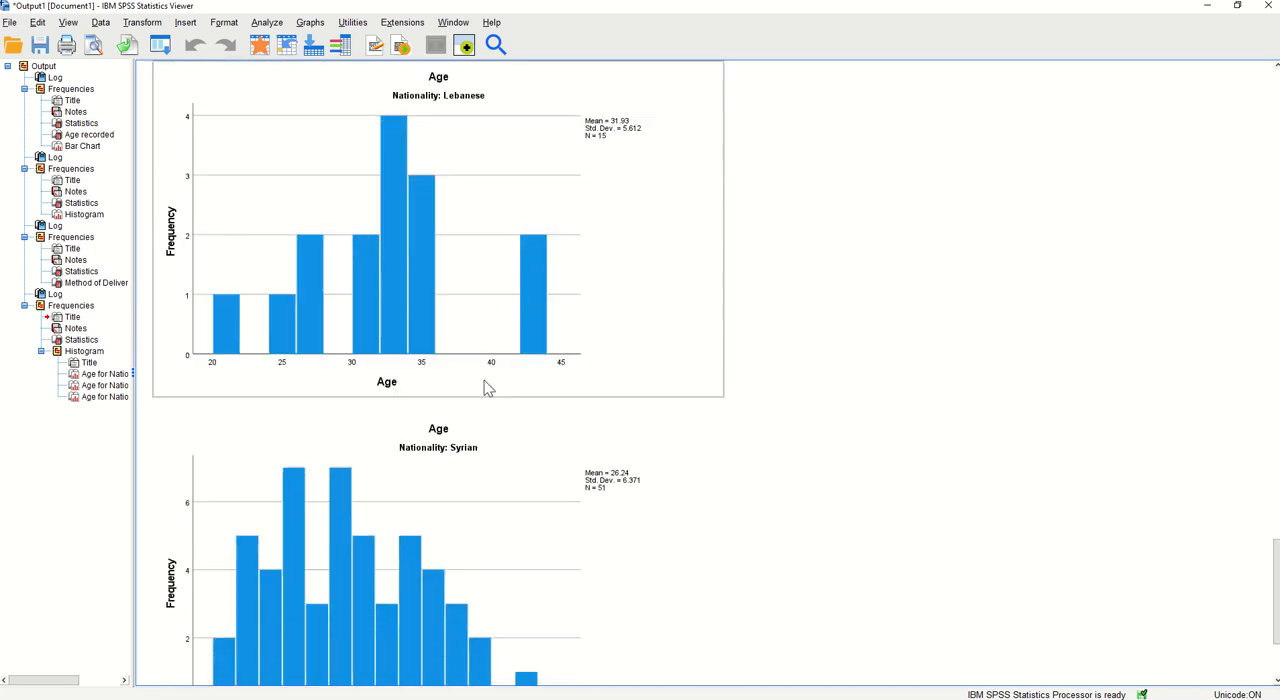
scroll(673, 456, "down", 9)
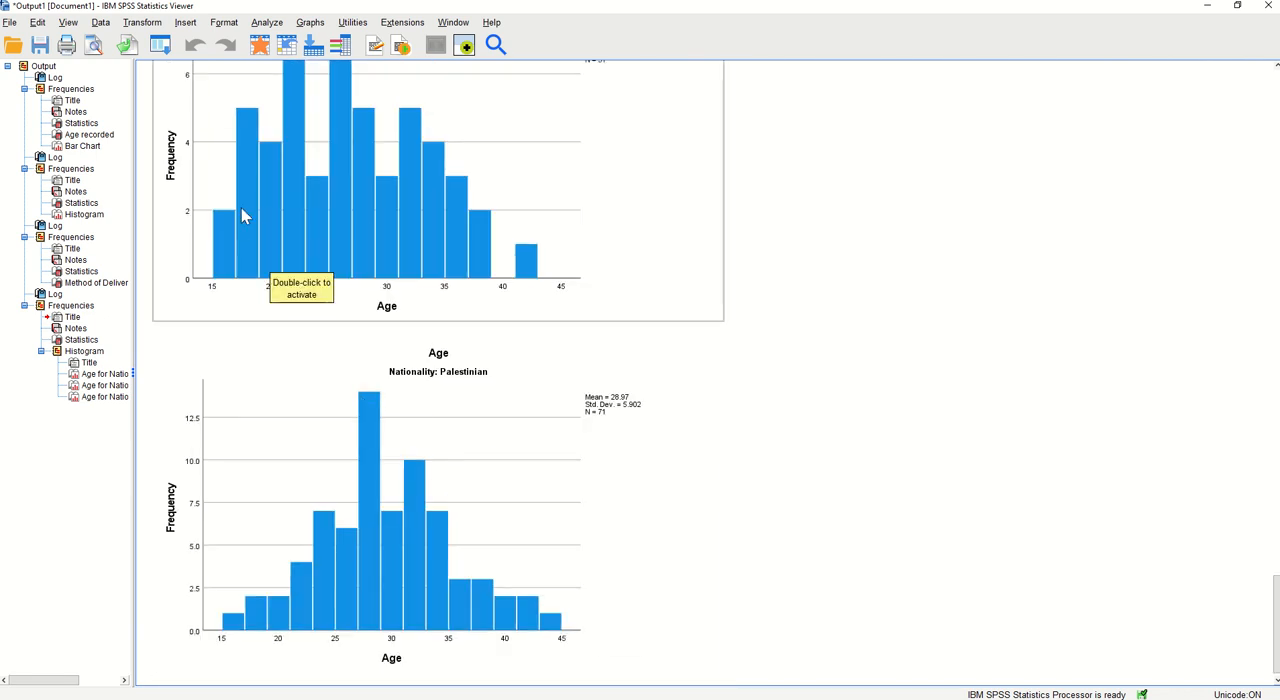
Change the file split by Nationality to organize output by groups, sorting the file by the grouping variable
left_click(102, 23)
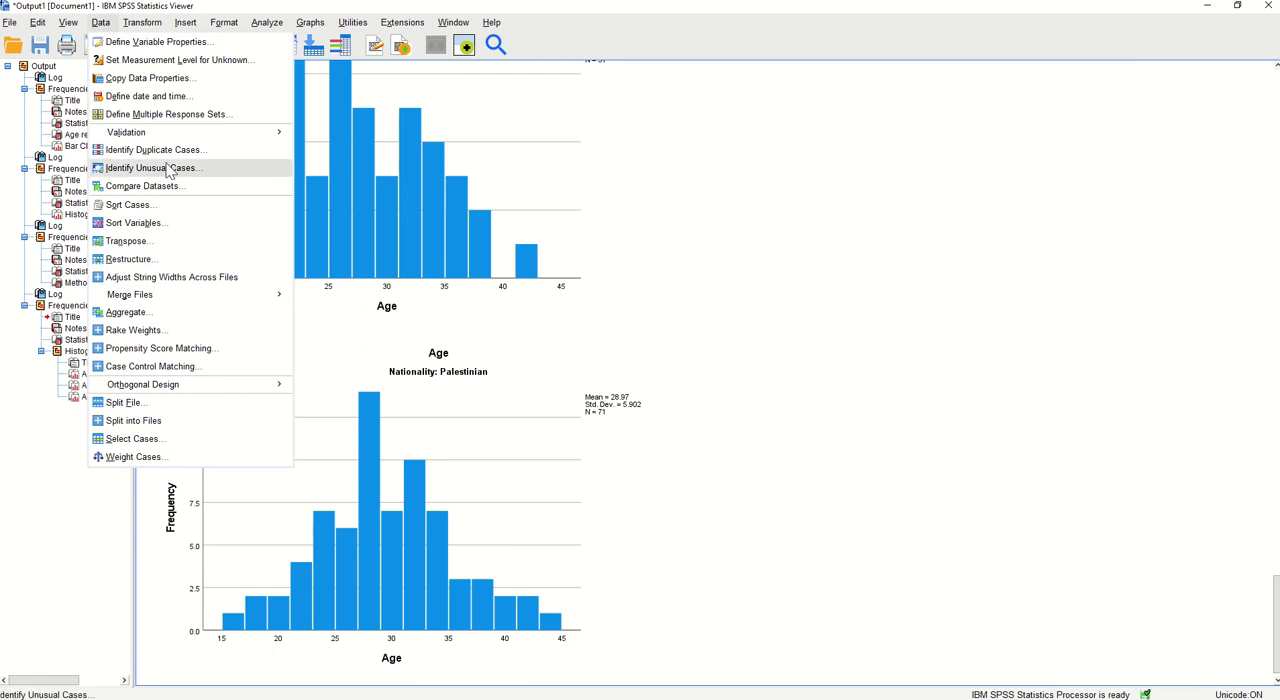
left_click(160, 403)
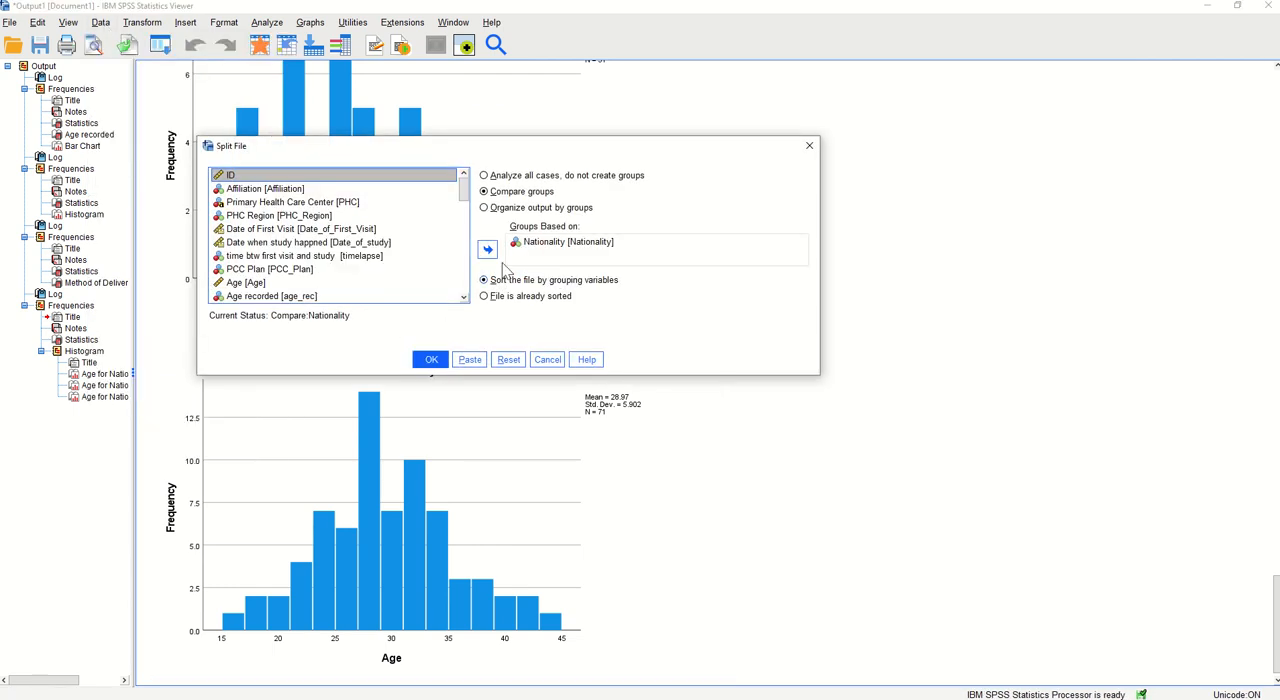
left_click(486, 209)
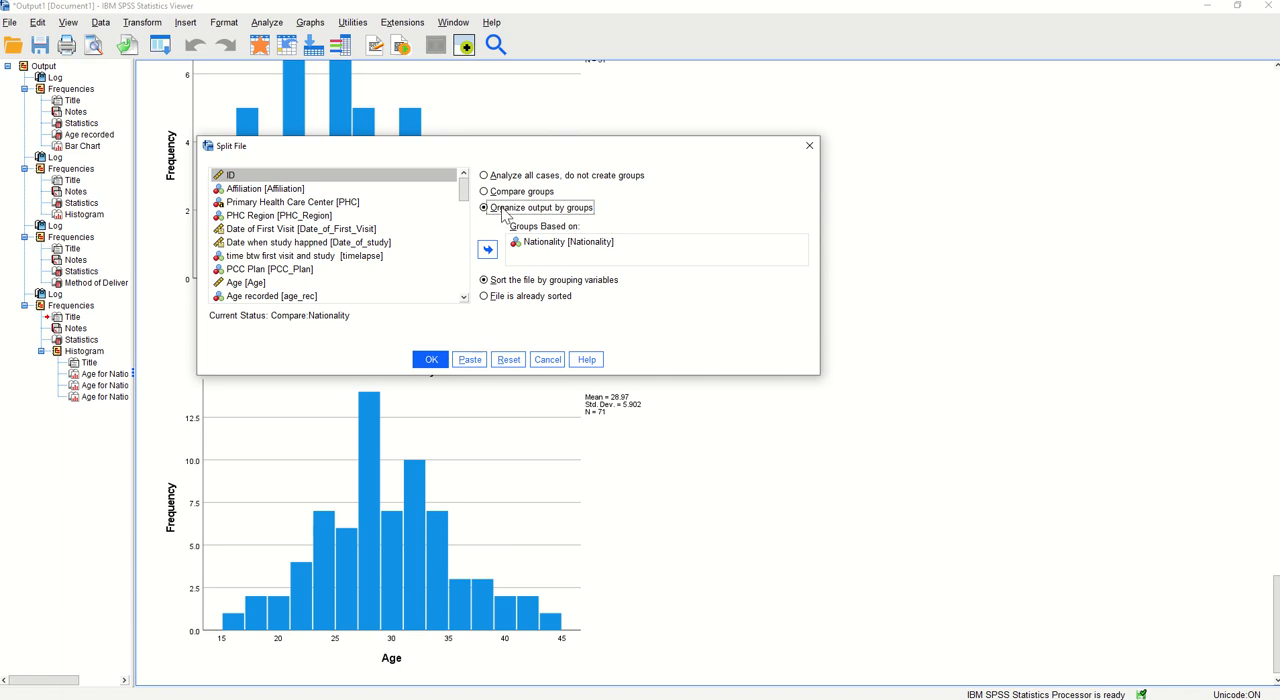
left_click(430, 359)
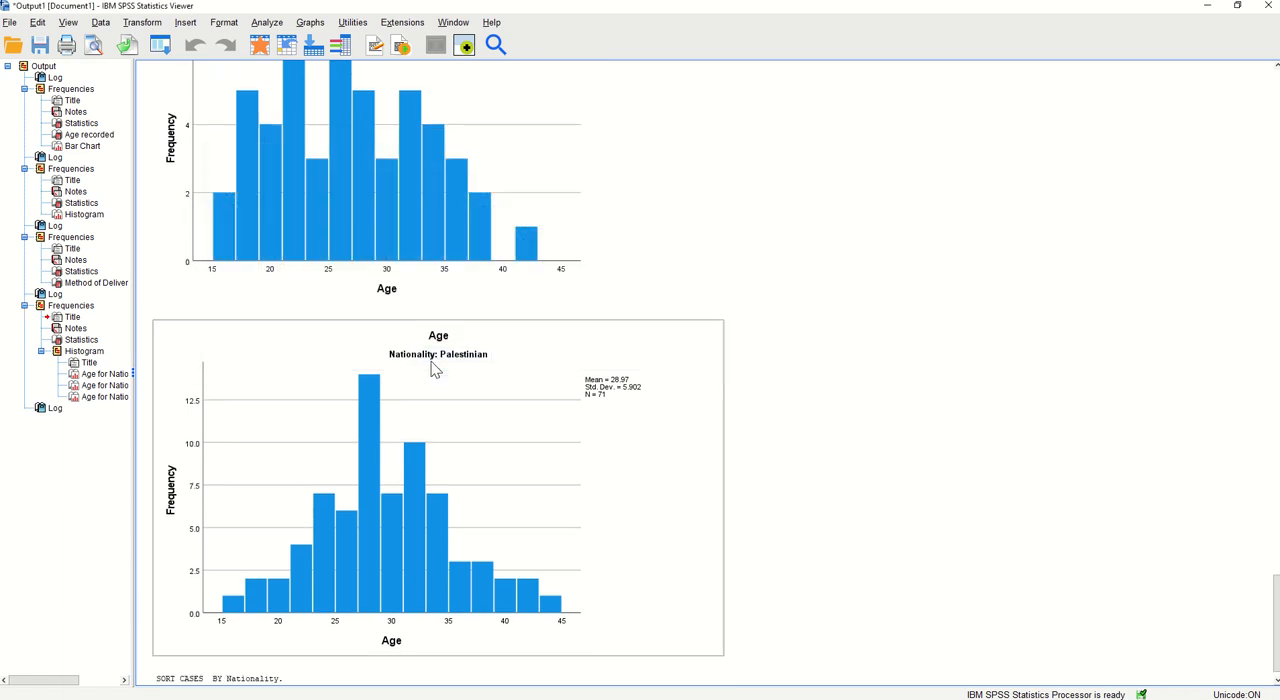
Run a fresh Frequencies analysis for Method of Delivery with the previous settings cleared, and examine each nationality's frequency table
left_click(267, 22)
mouse_move(320, 78)
left_click(455, 84)
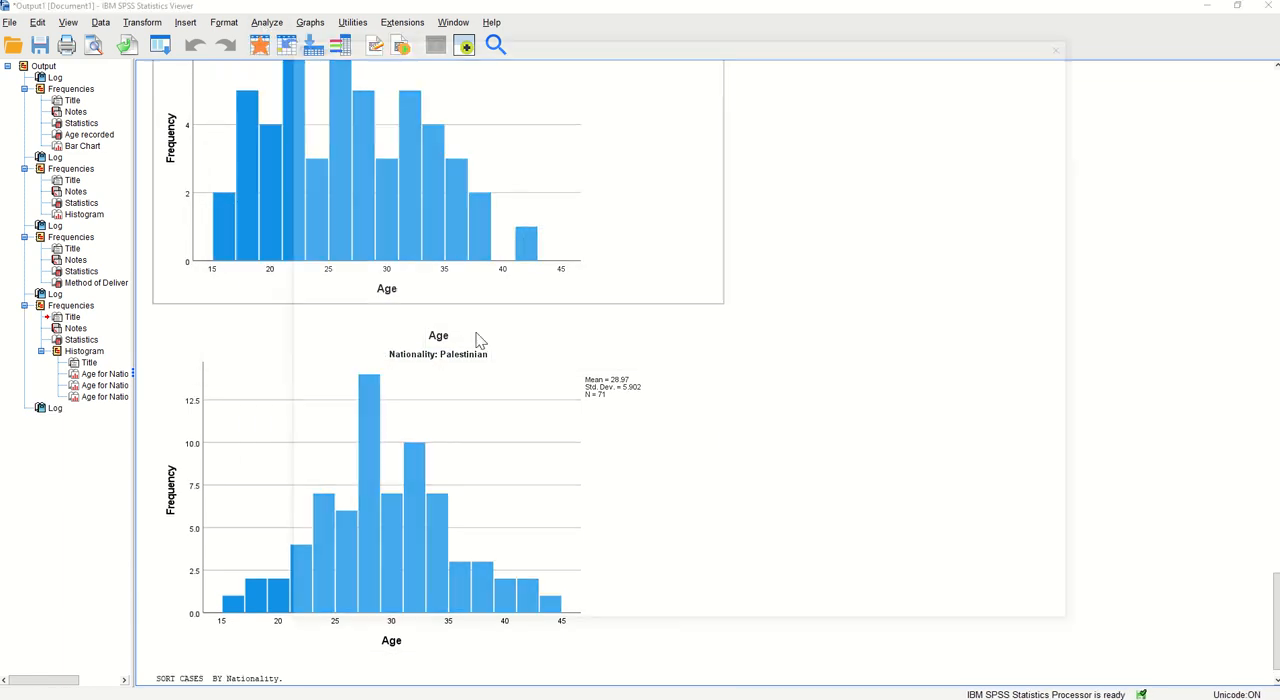
left_click(680, 613)
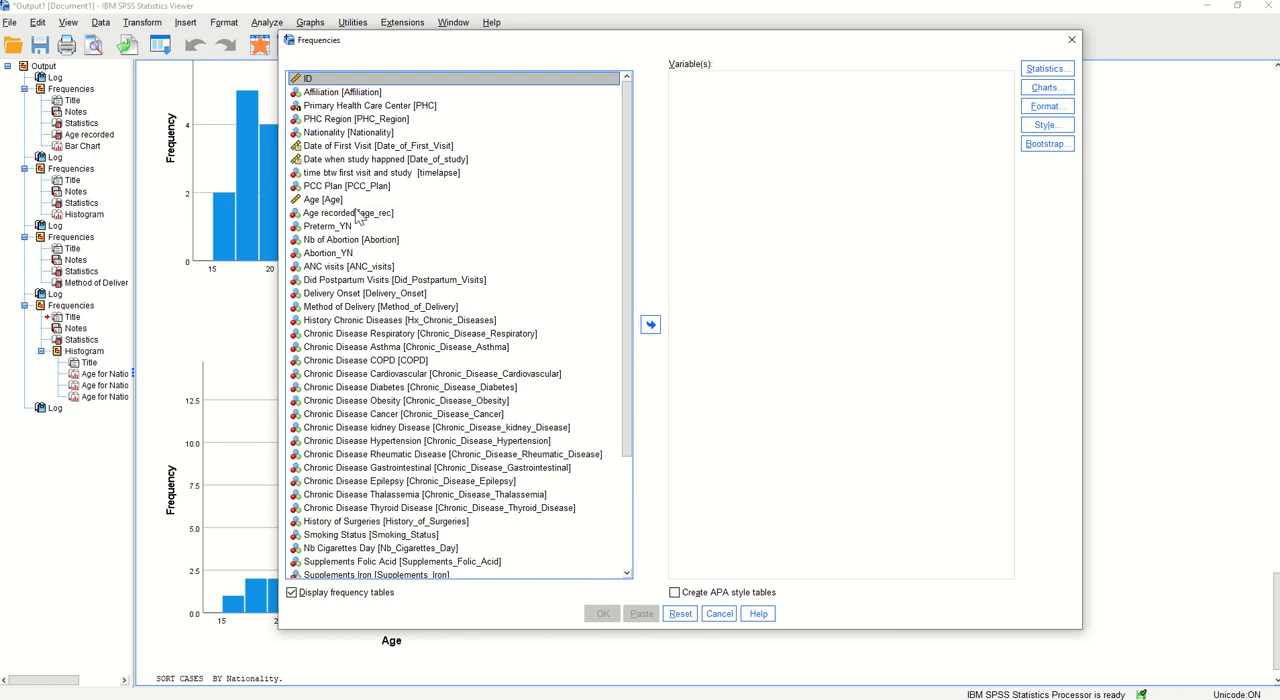
left_click(363, 307)
left_click(650, 325)
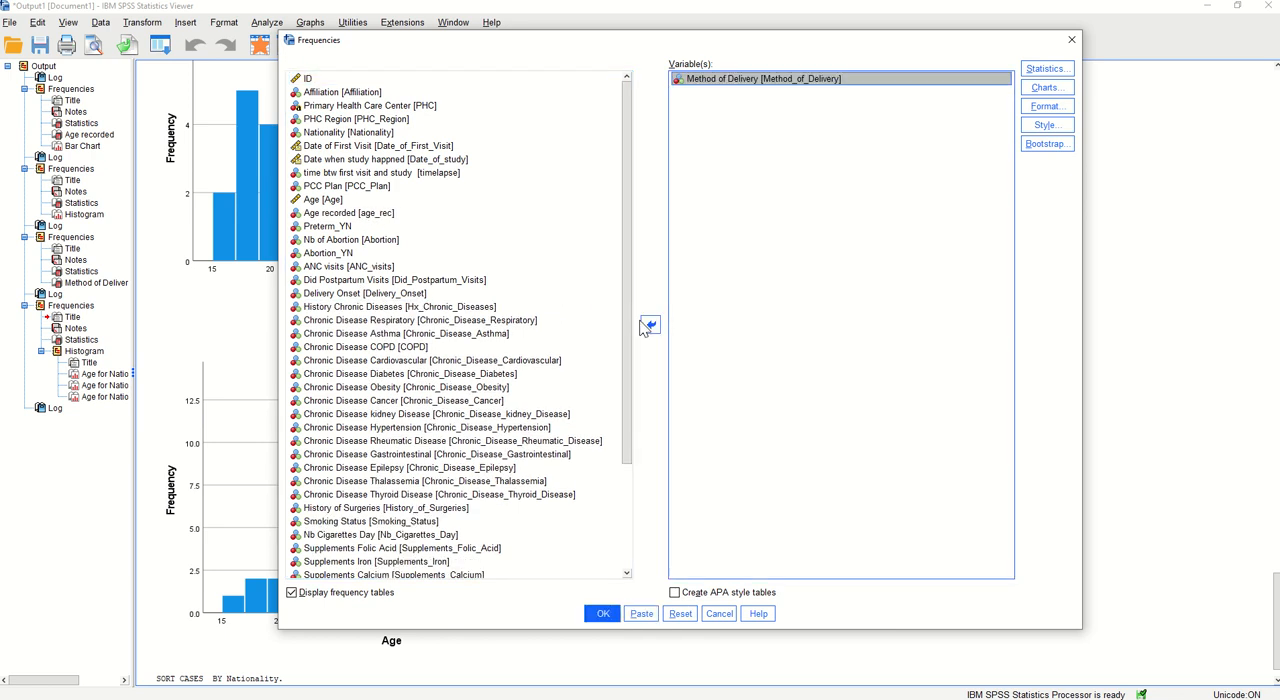
left_click(603, 614)
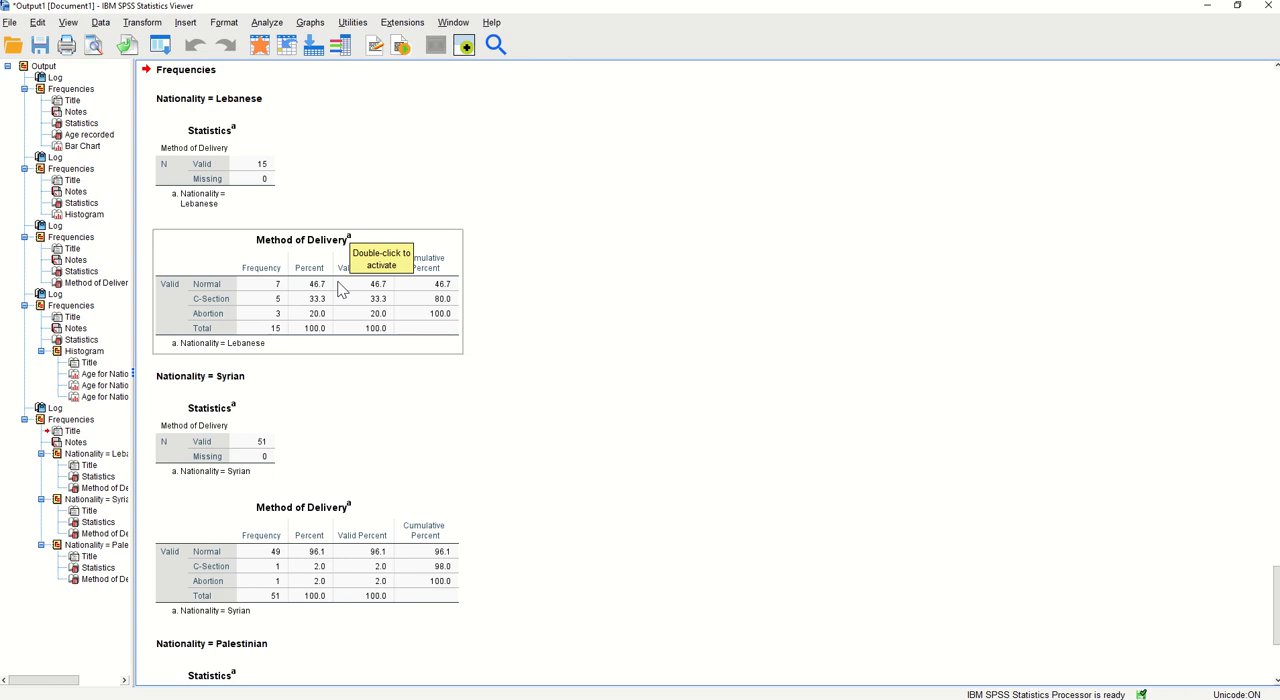
scroll(340, 290, "down", 2)
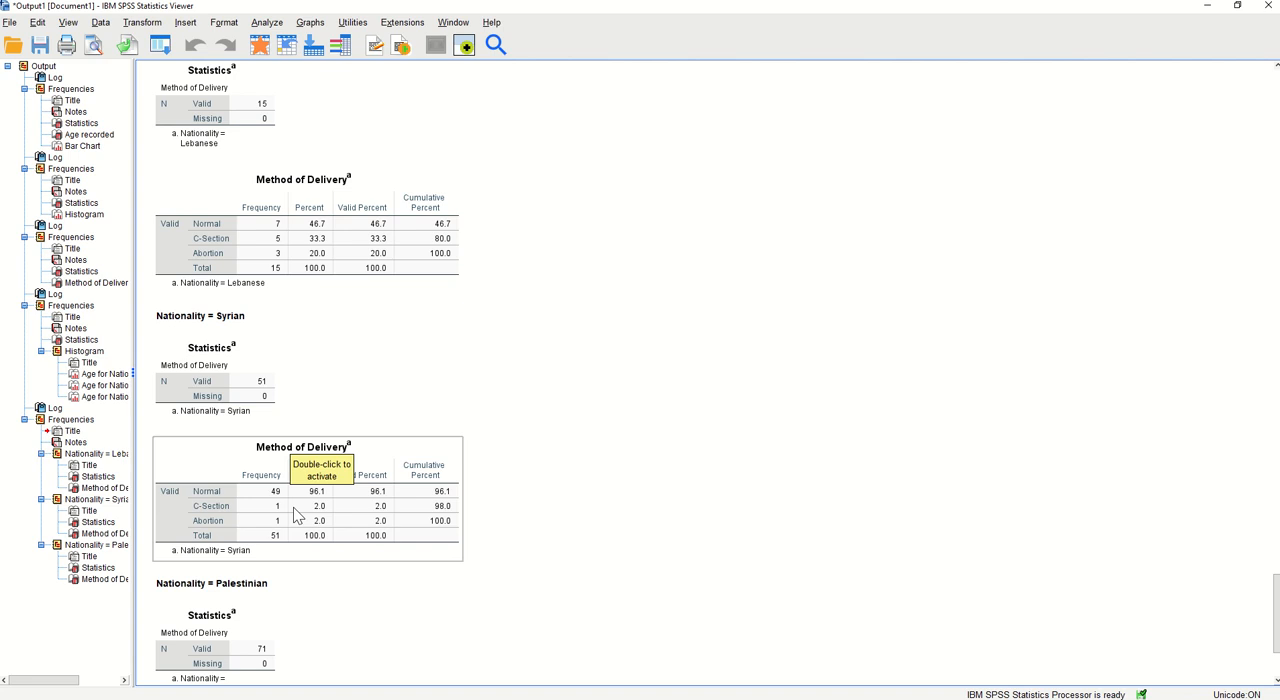
scroll(296, 515, "down", 3)
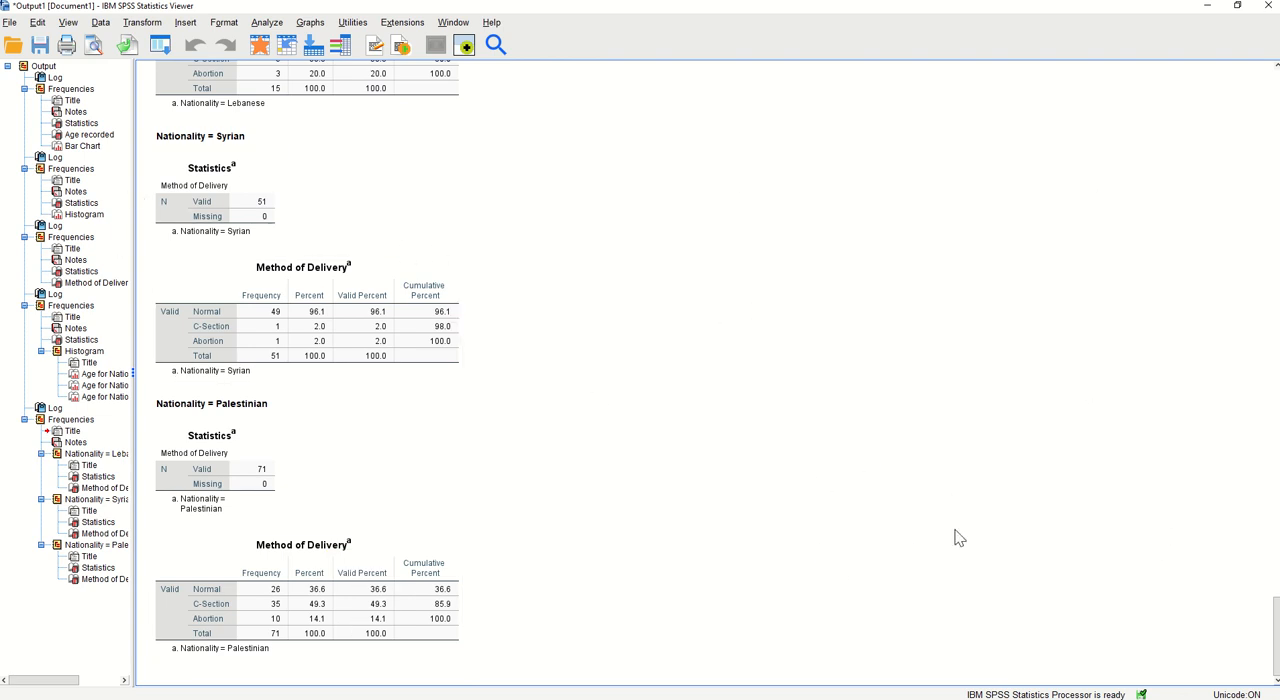
Turn off the file split so that all cases are analyzed without creating groups
left_click(100, 23)
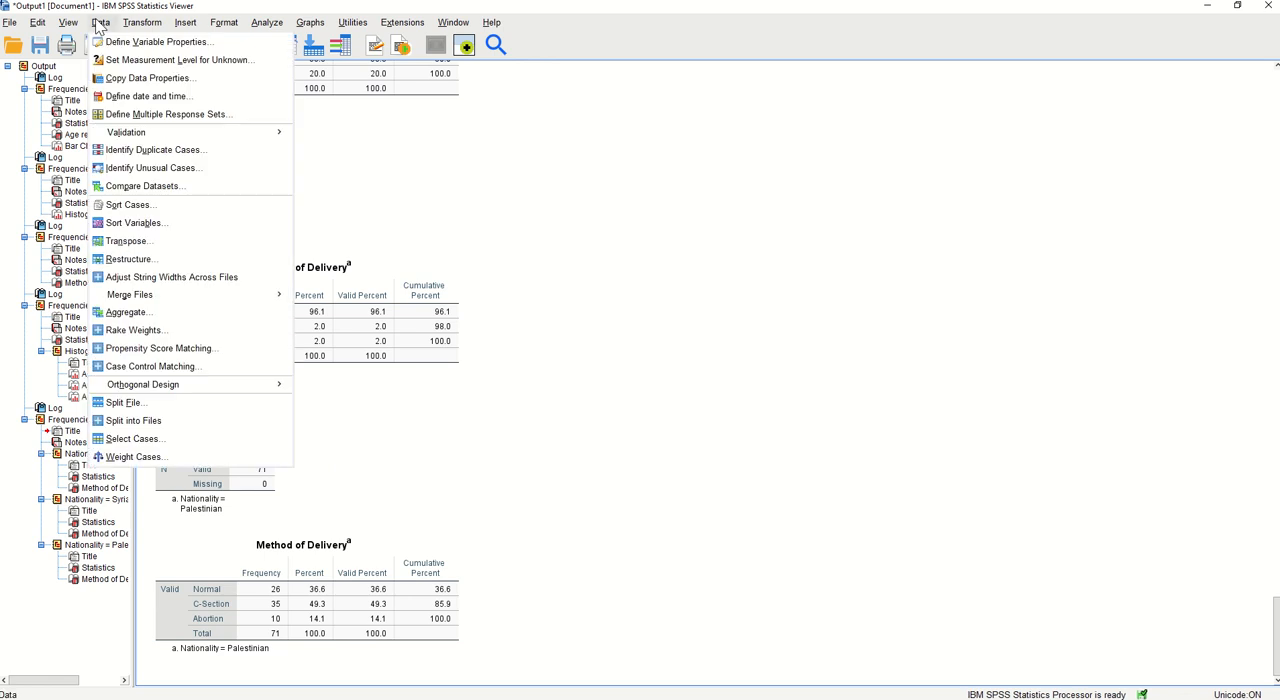
left_click(163, 402)
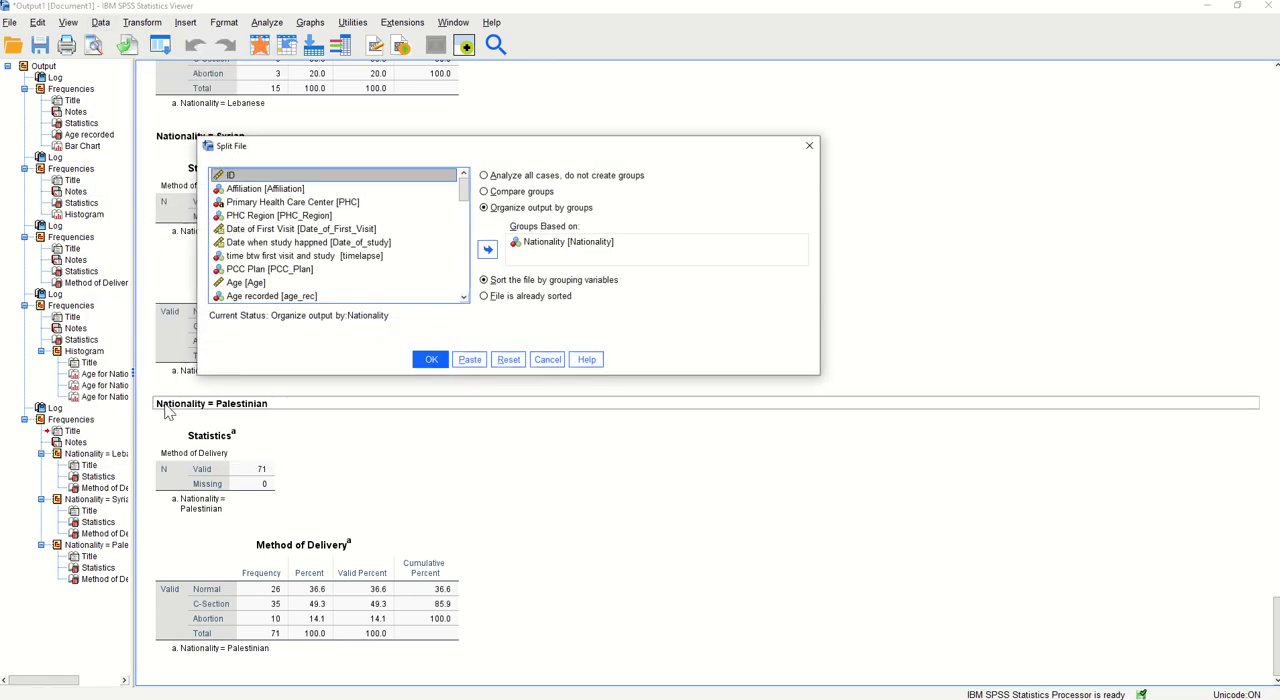
left_click(503, 179)
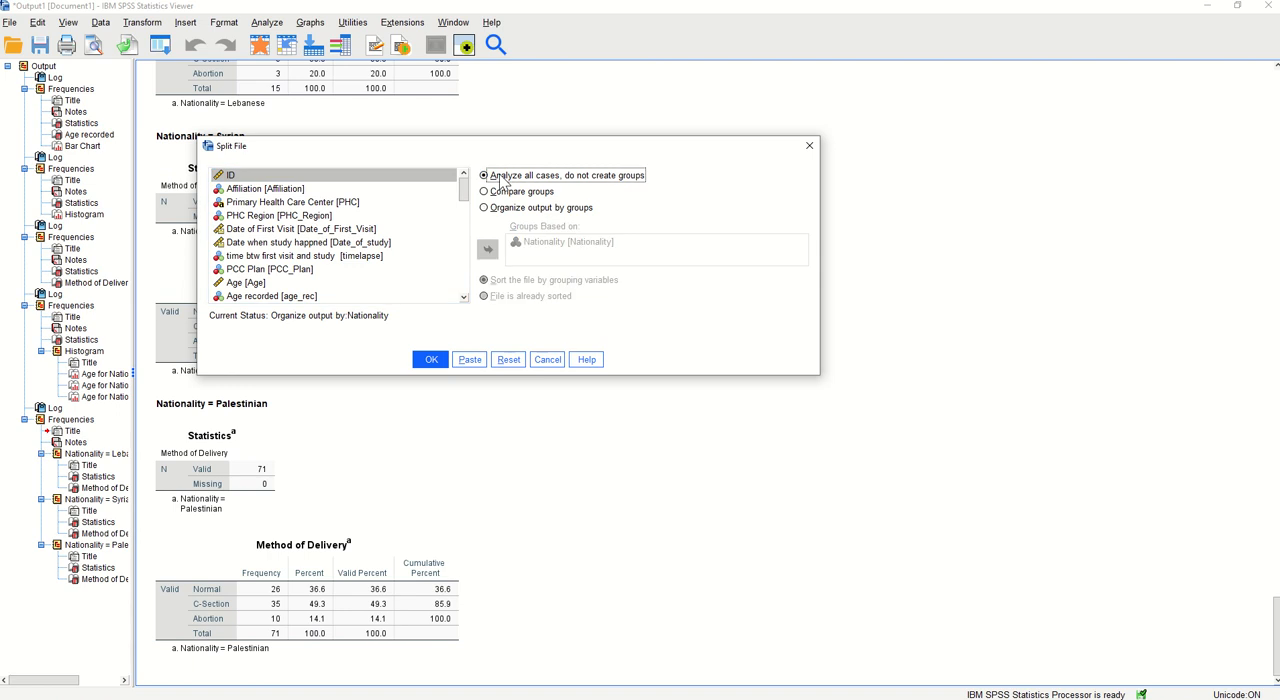
left_click(437, 363)
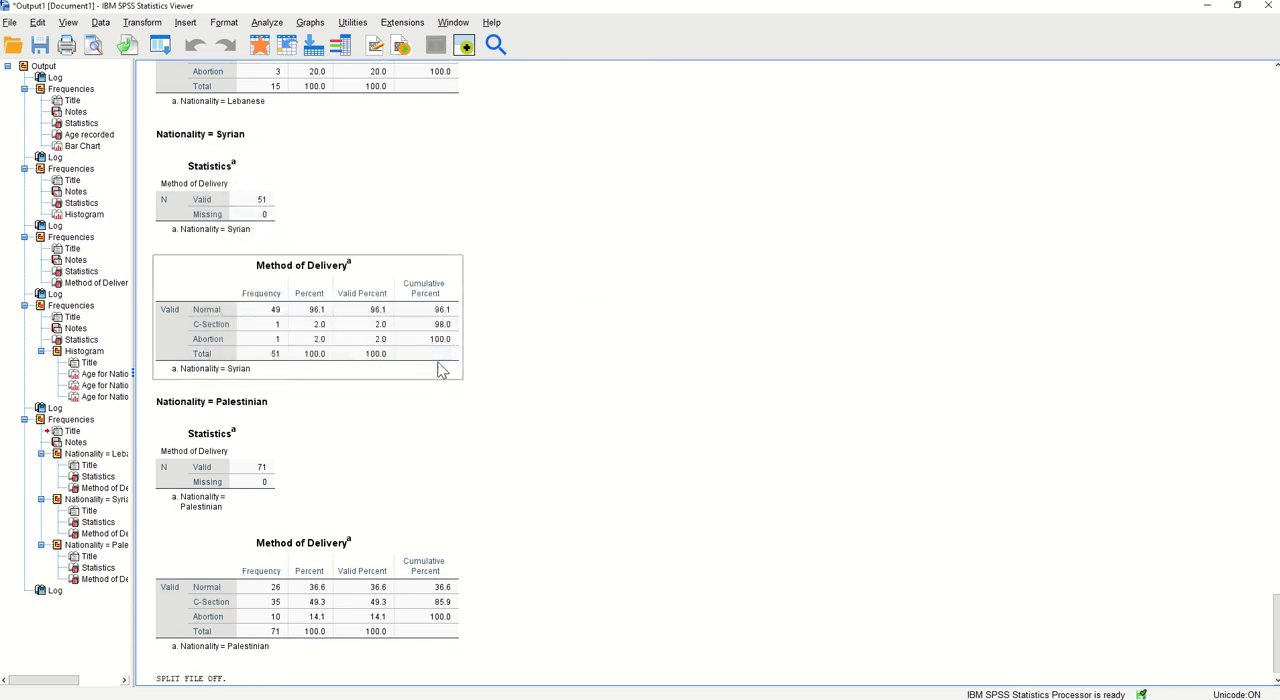
Run the Frequencies analysis for Method of Delivery on the whole dataset, keeping the frequency table
left_click(267, 22)
mouse_move(330, 75)
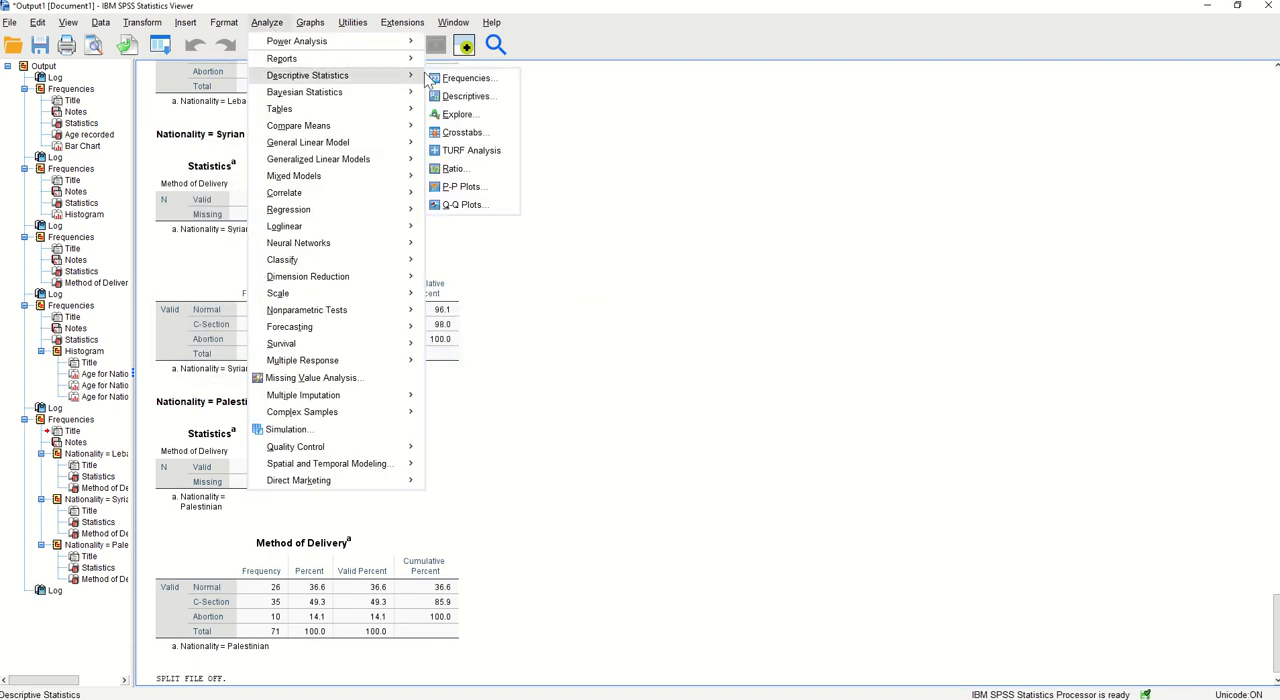
left_click(456, 78)
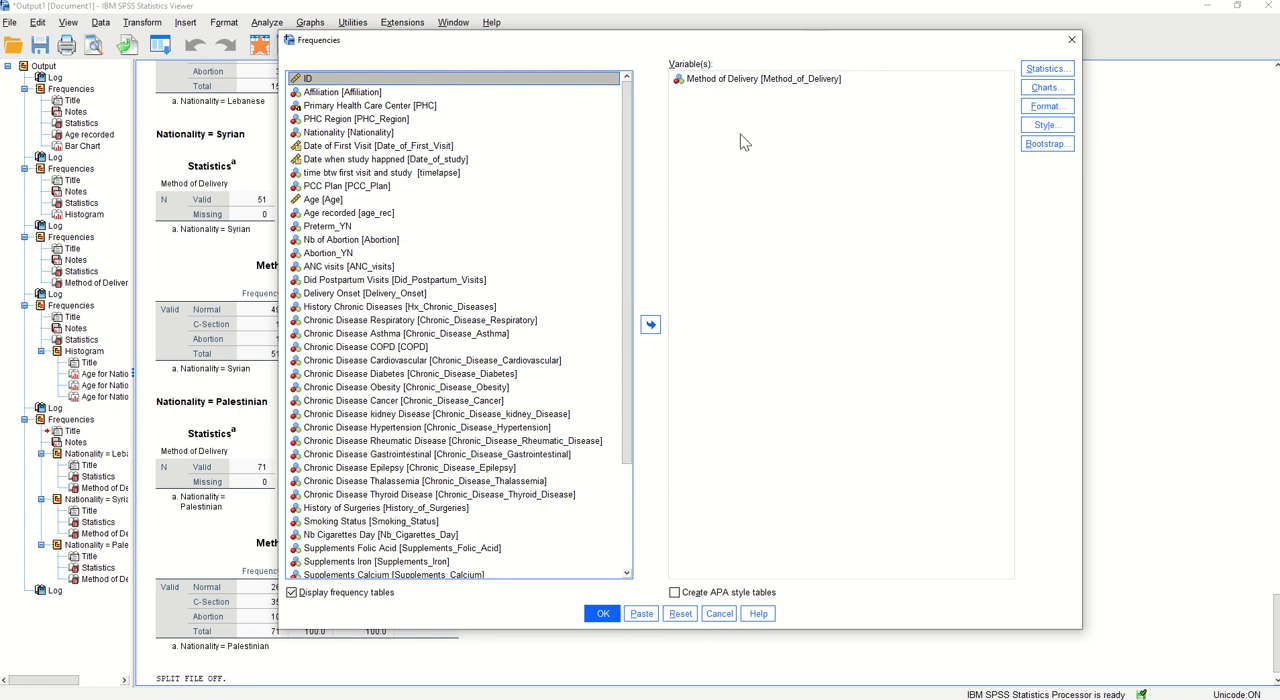
left_click(603, 613)
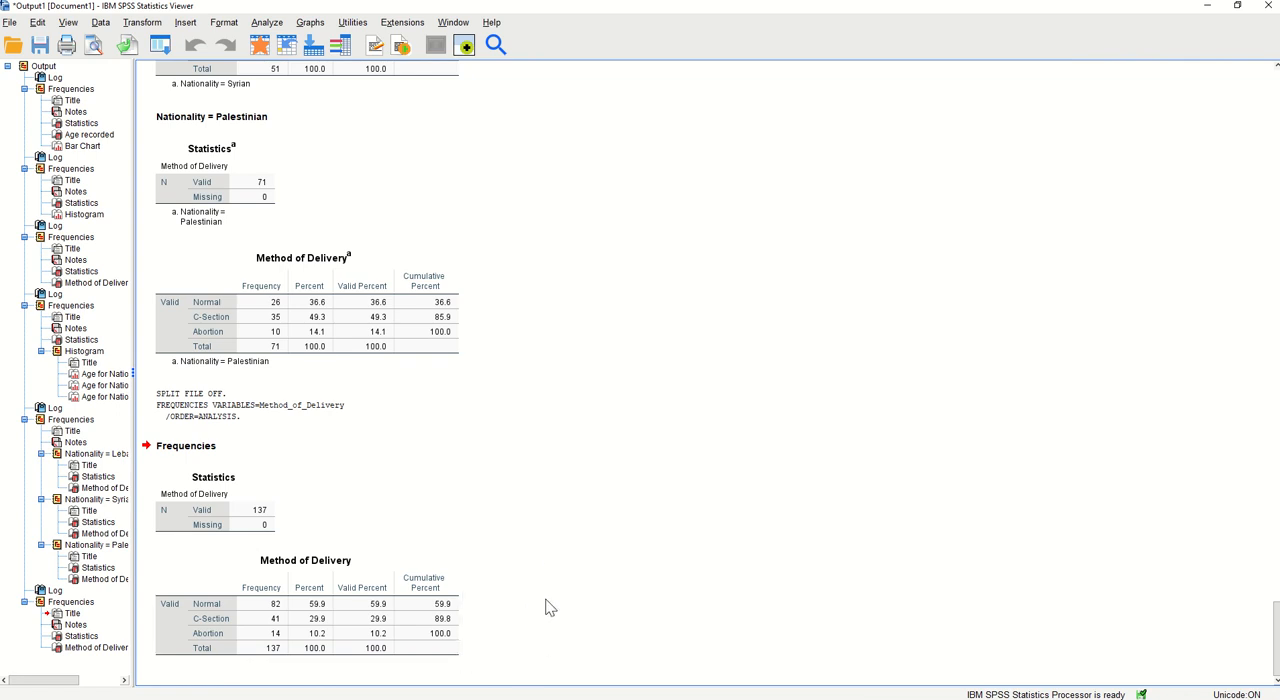
Set the case selection to cases that satisfy a condition and open the condition editor
left_click(100, 22)
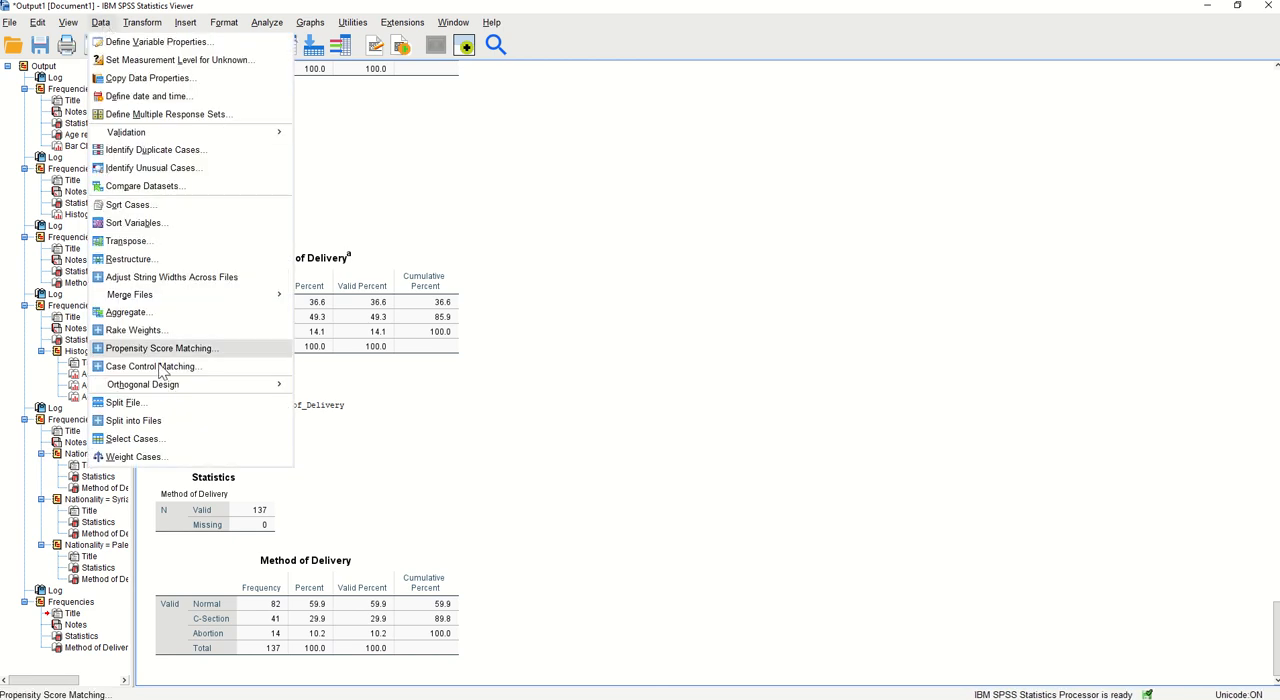
left_click(155, 440)
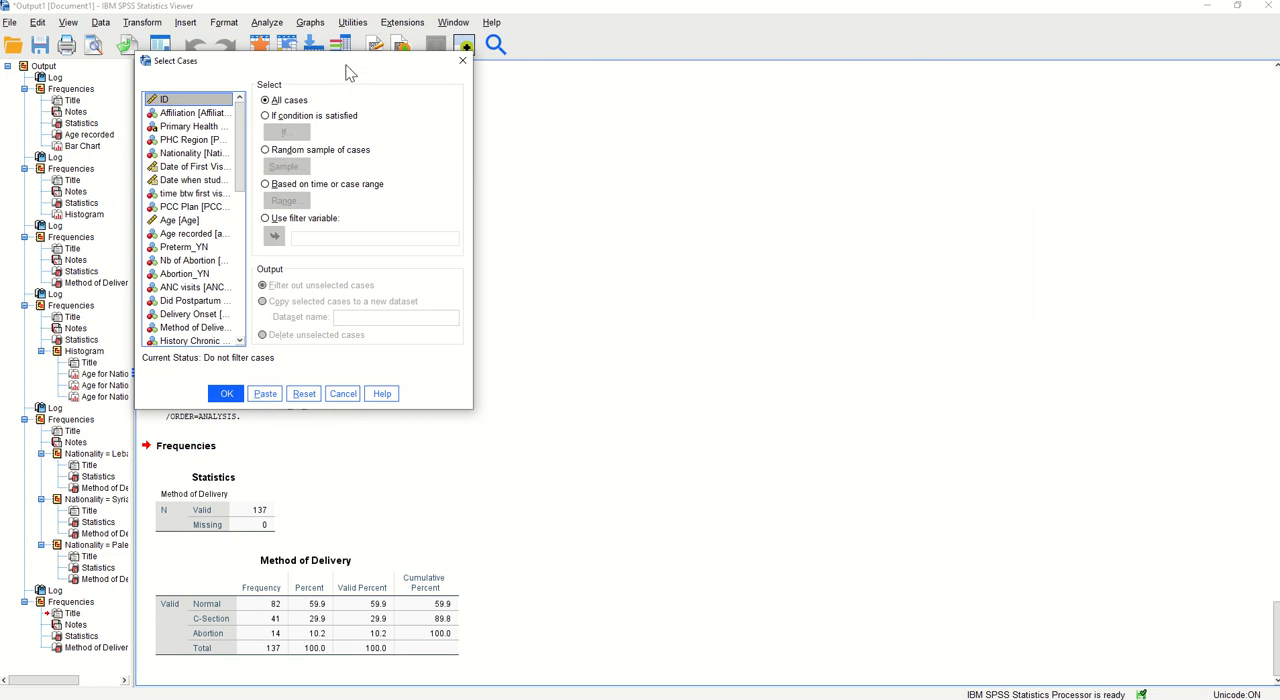
left_click_drag(350, 70, 583, 107)
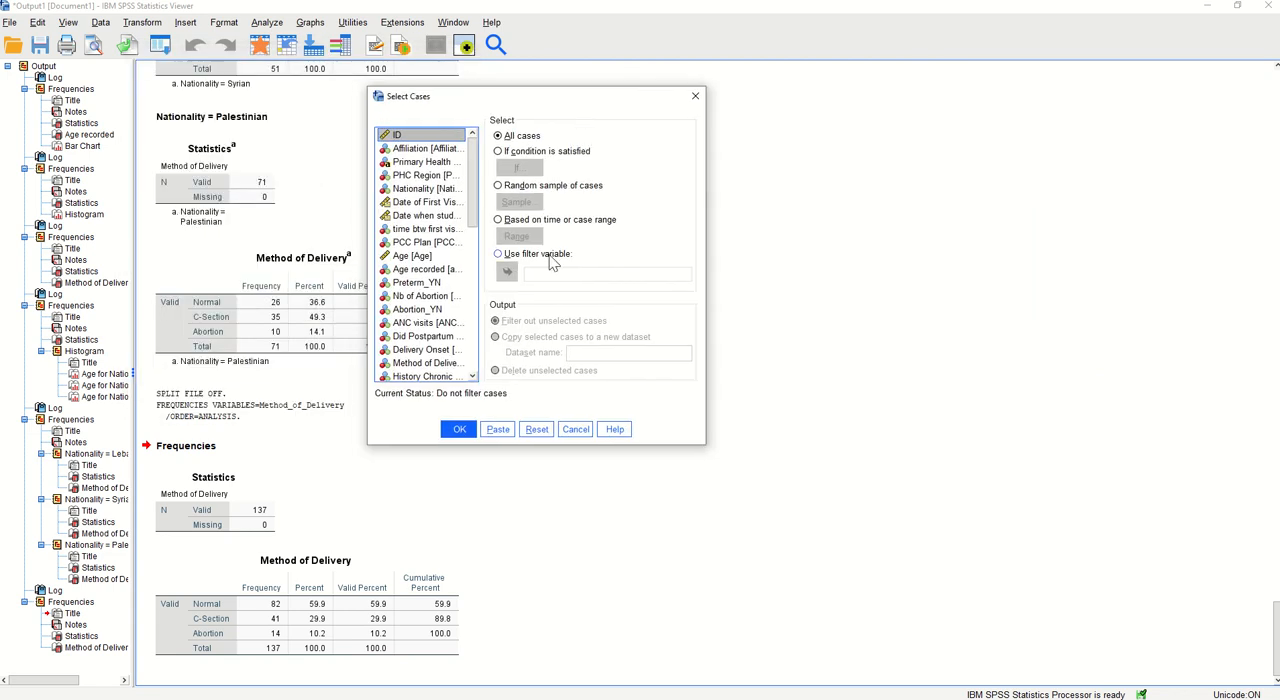
left_click(510, 155)
left_click(519, 169)
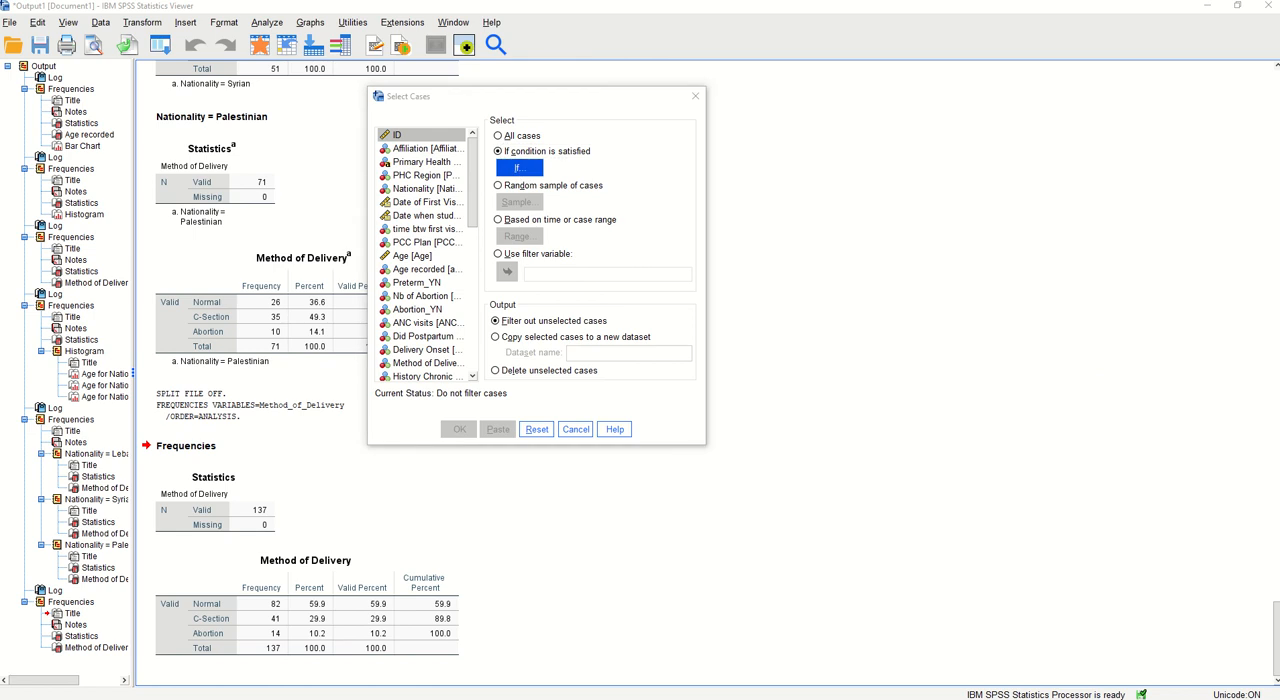
Start a condition with Nationality, look up the numeric codes in its value labels, and leave the condition editor
left_click_drag(594, 209, 371, 200)
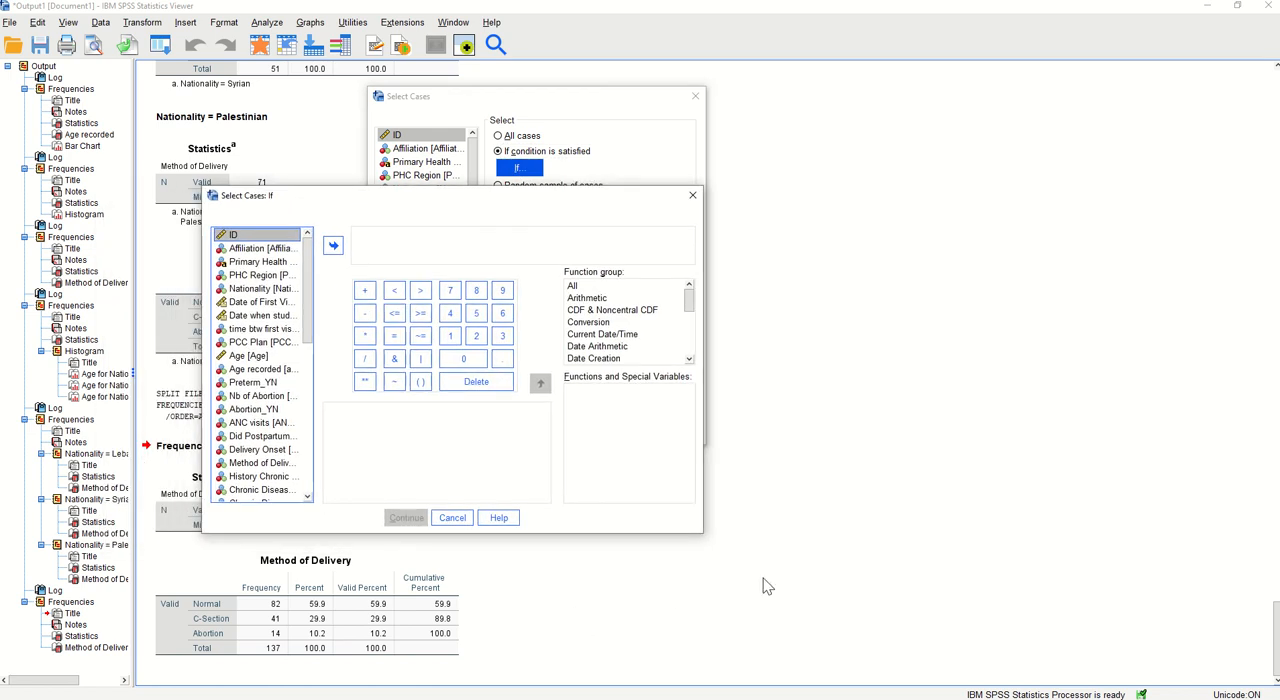
left_click_drag(702, 531, 1008, 578)
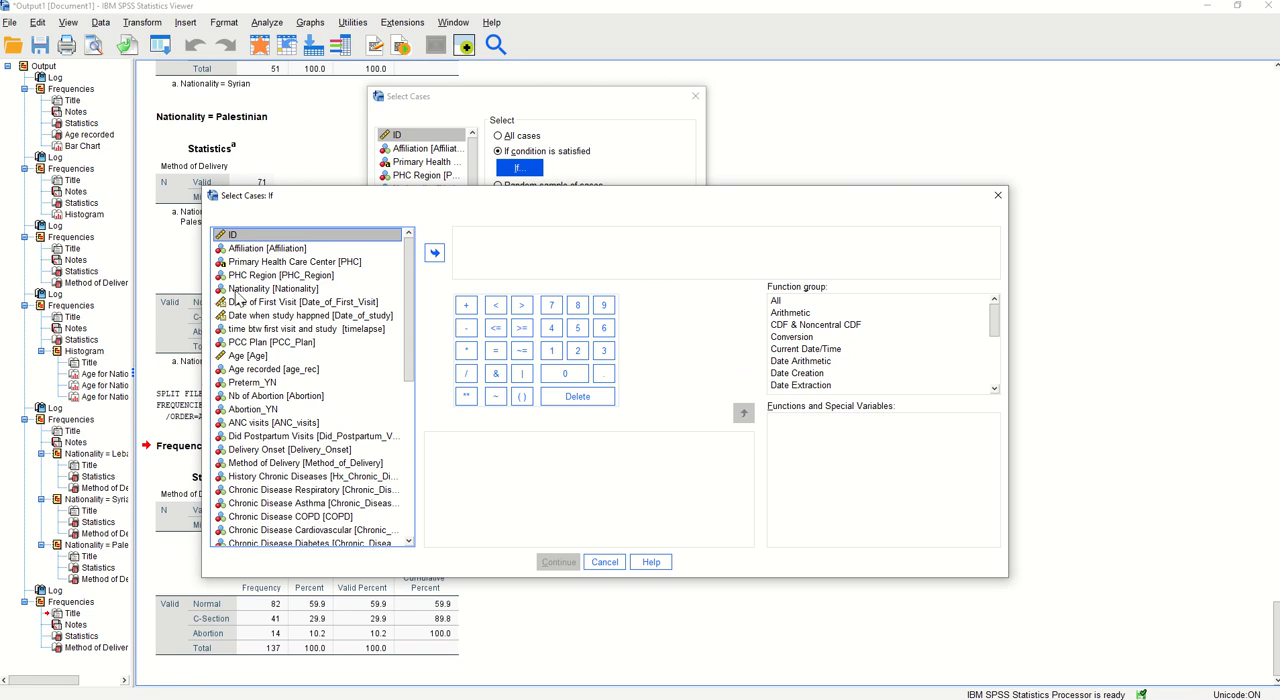
left_click(237, 292)
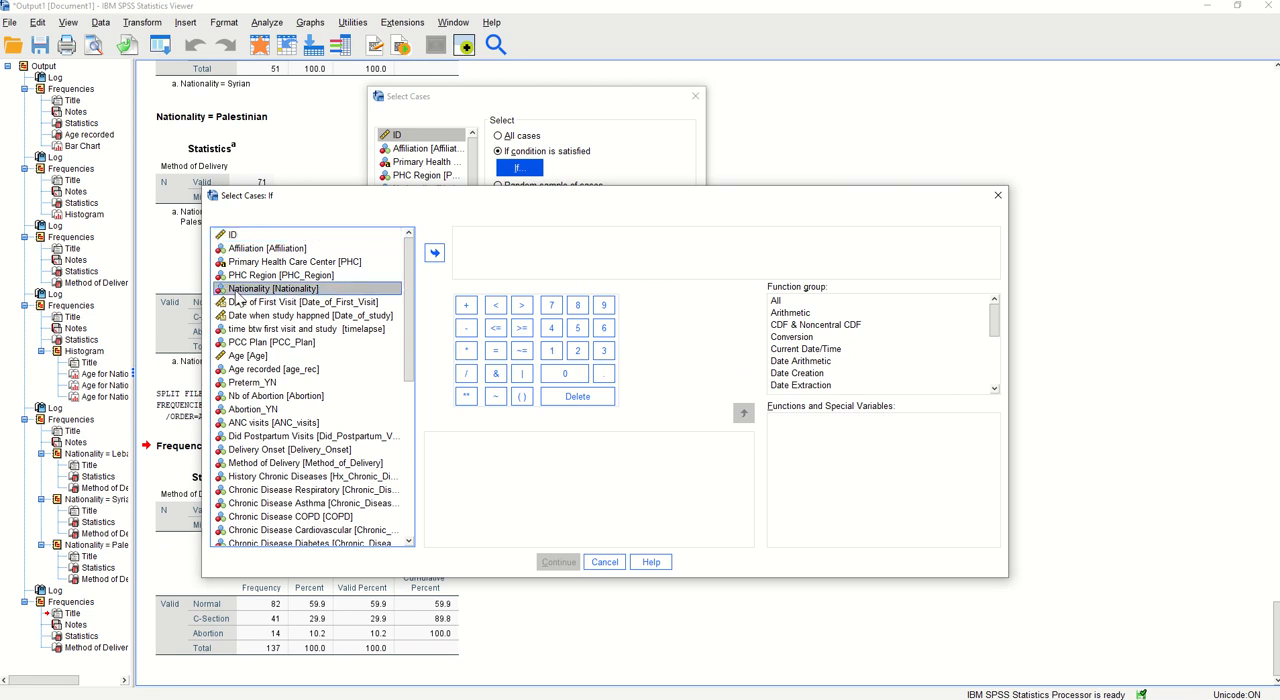
left_click(434, 256)
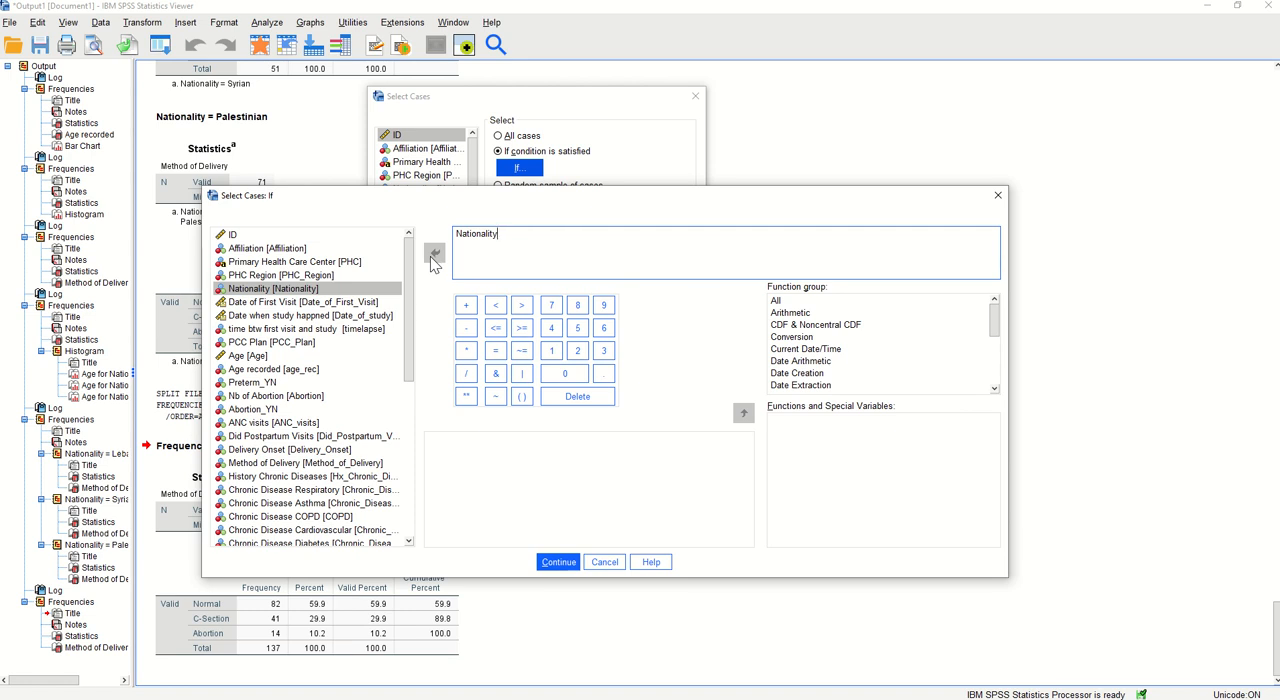
right_click(252, 292)
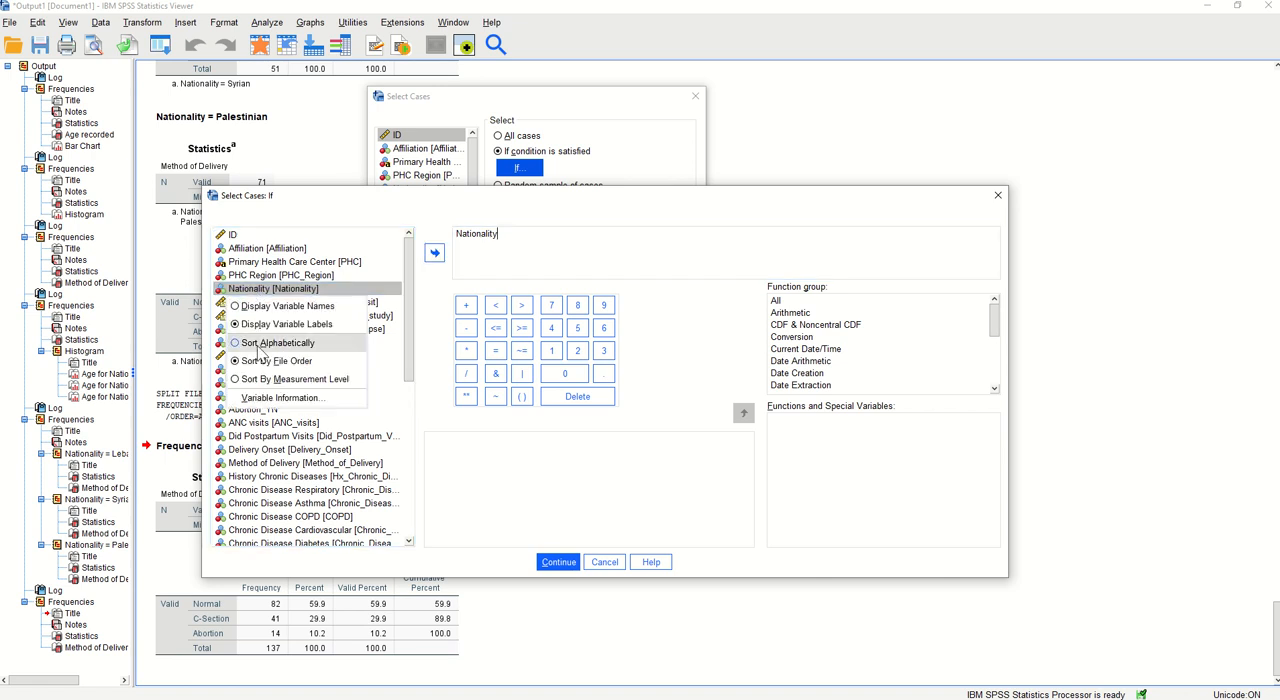
left_click(275, 398)
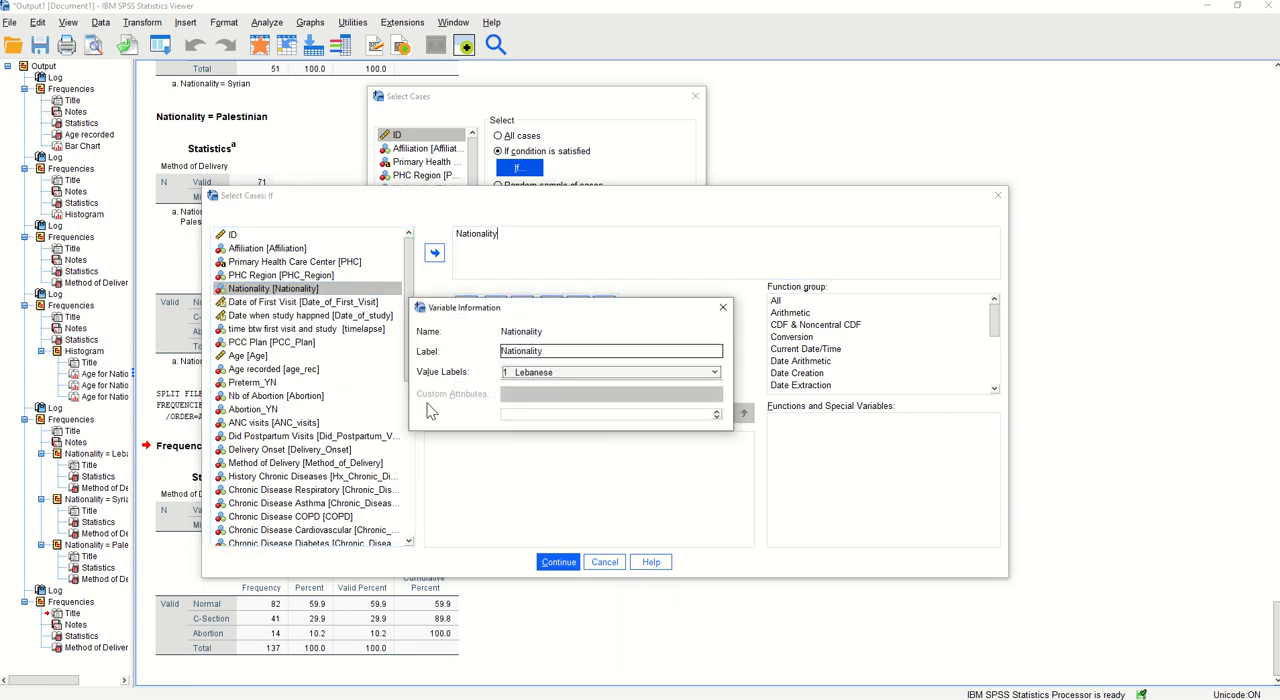
left_click(582, 372)
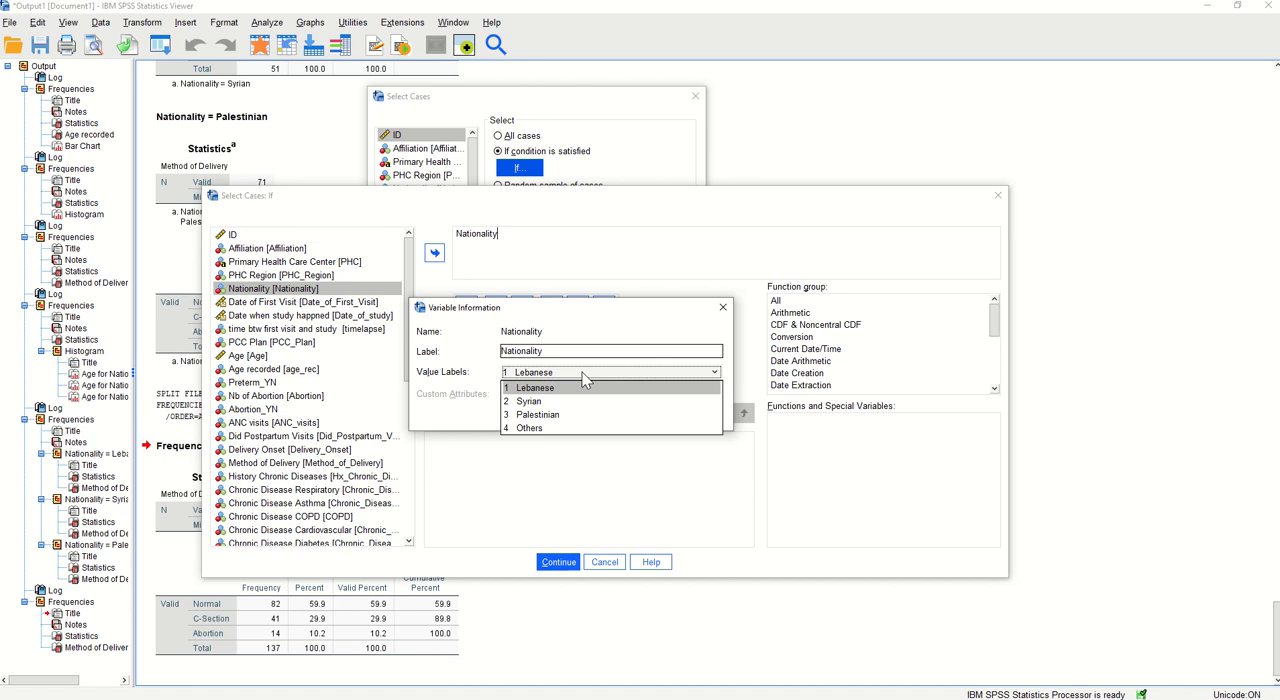
left_click(606, 566)
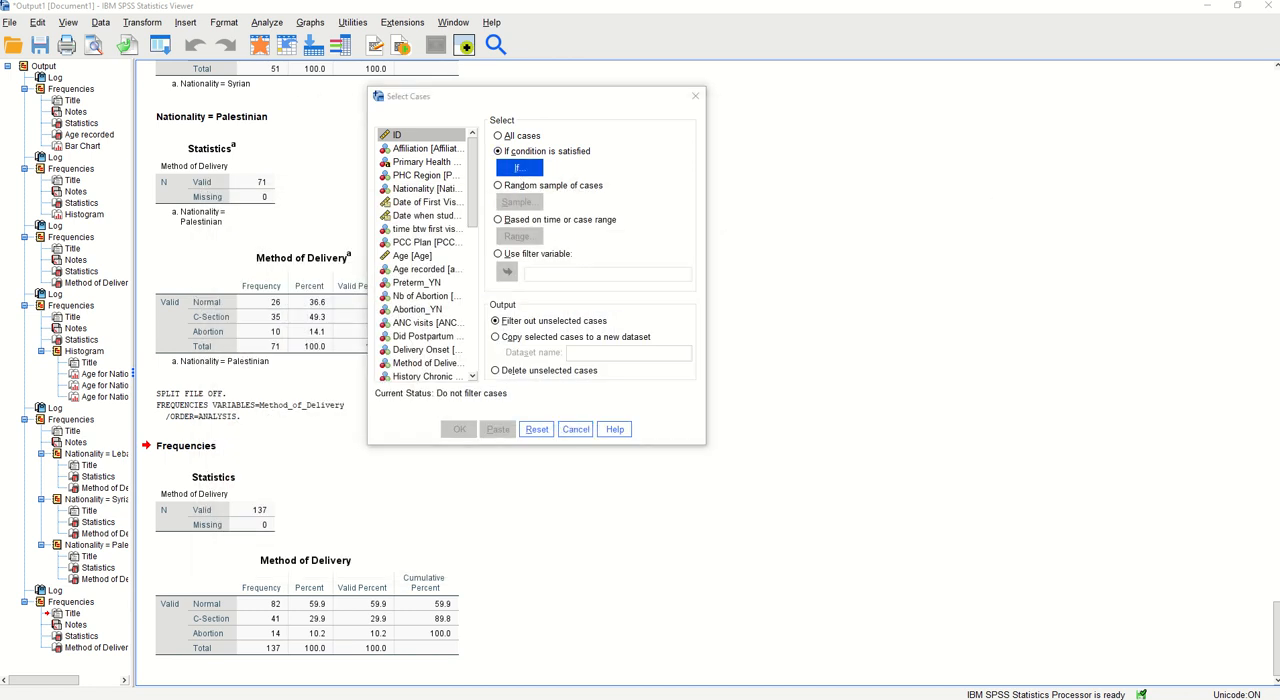
Define the condition Nationality = 1 and apply the case selection, filtering out unselected cases
left_click(519, 168)
left_click_drag(880, 233, 349, 199)
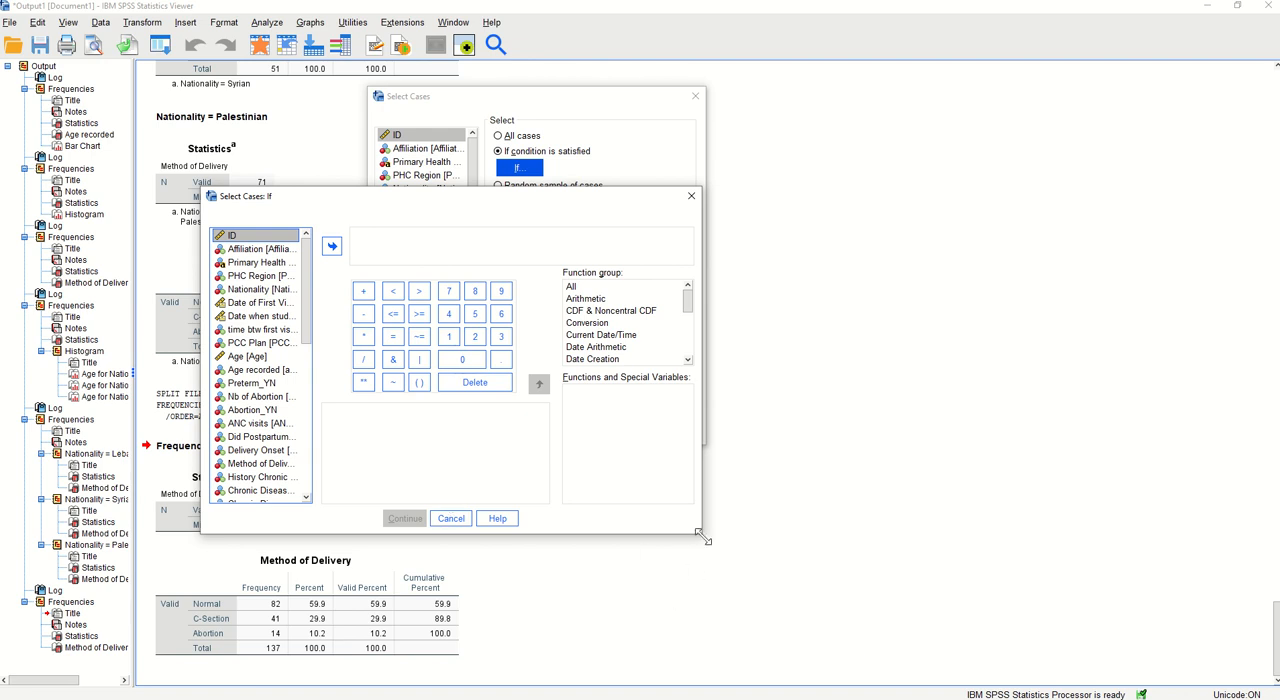
left_click_drag(701, 533, 1054, 576)
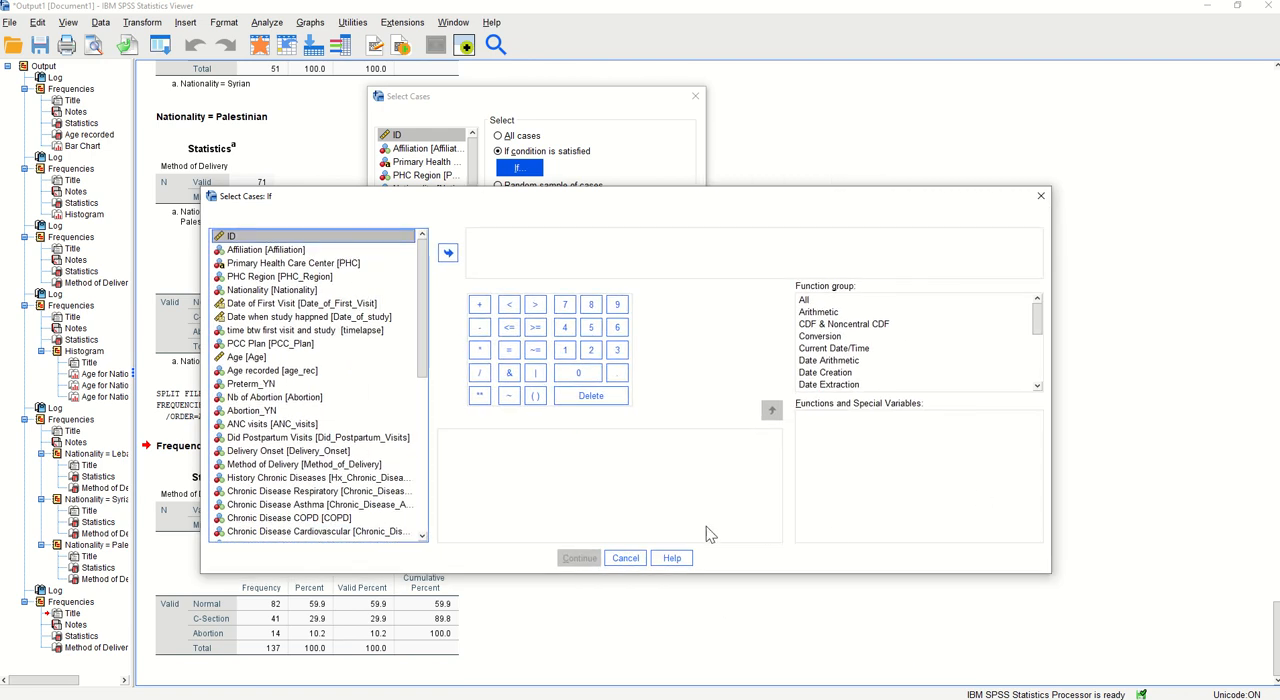
left_click(258, 291)
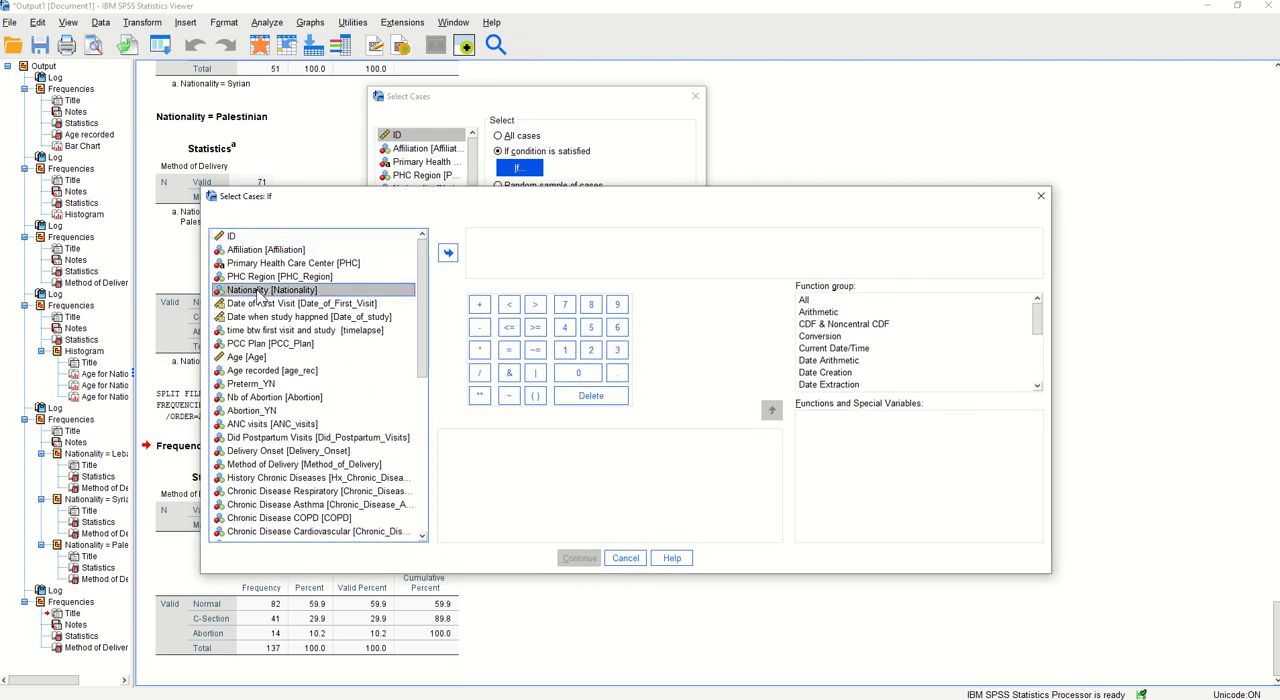
left_click(448, 252)
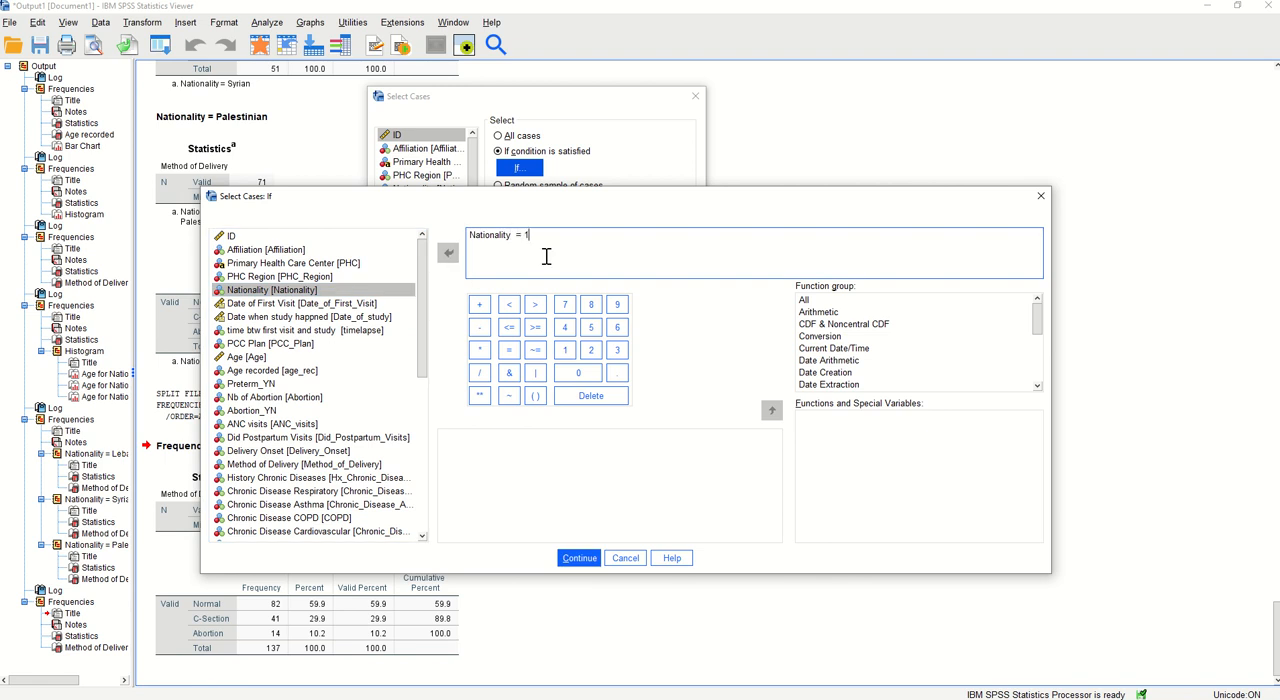
left_click(579, 558)
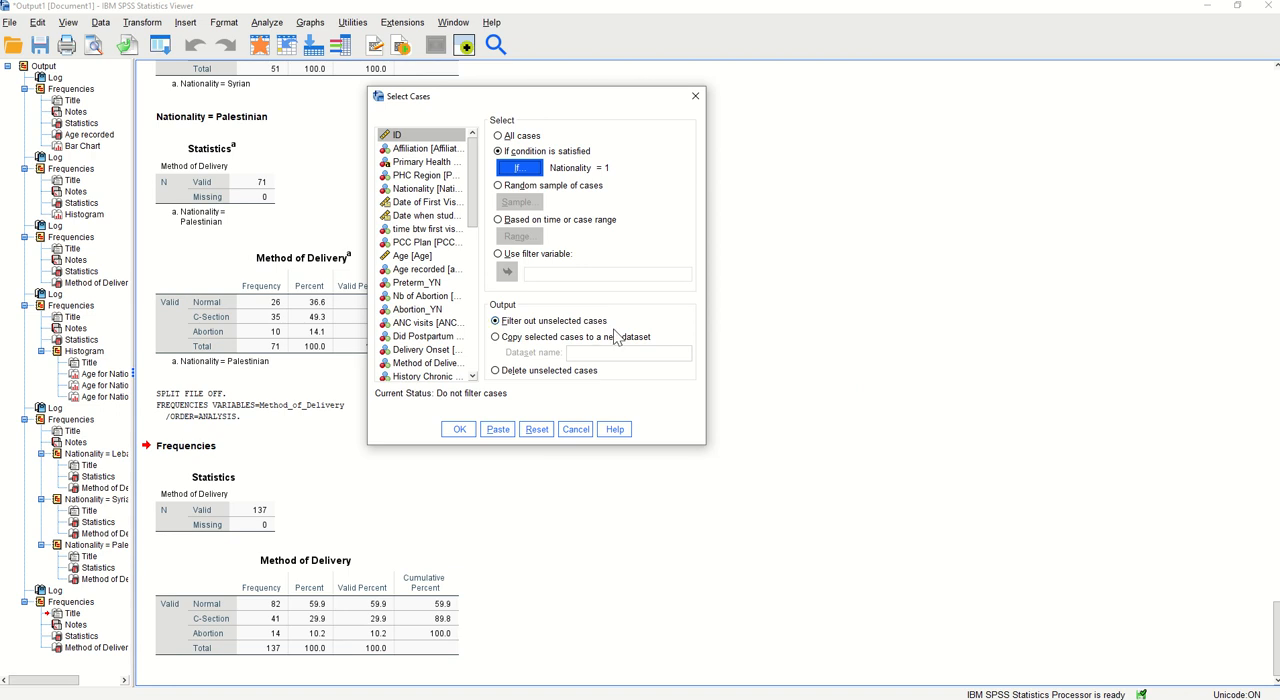
left_click(459, 429)
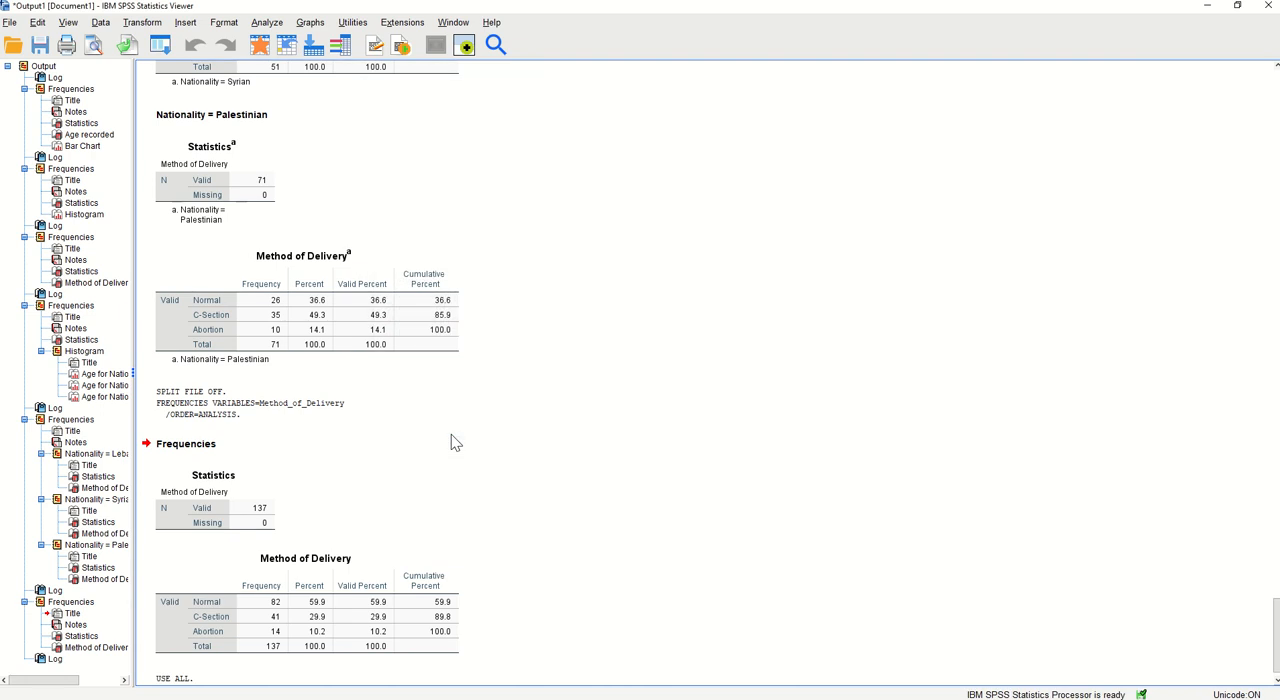
Run the Frequencies analysis for Method of Delivery on the selected Nationality = 1 cases, keeping the frequency table
left_click(267, 24)
mouse_move(312, 77)
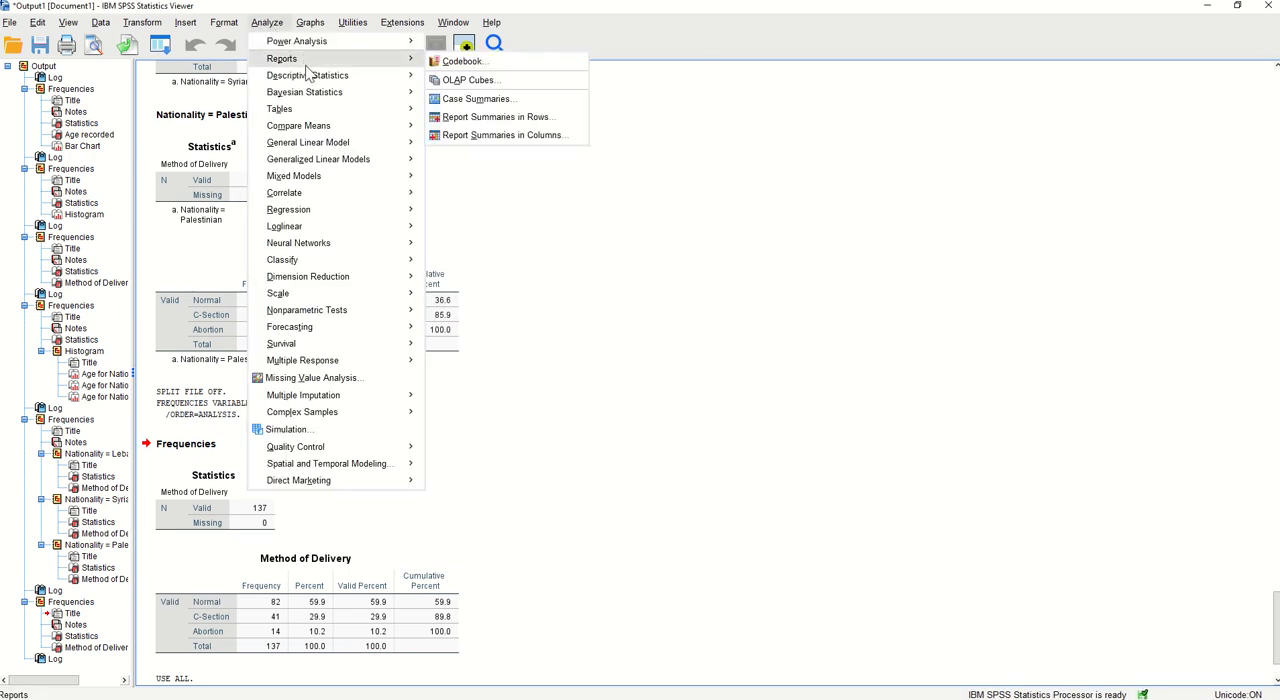
left_click(463, 78)
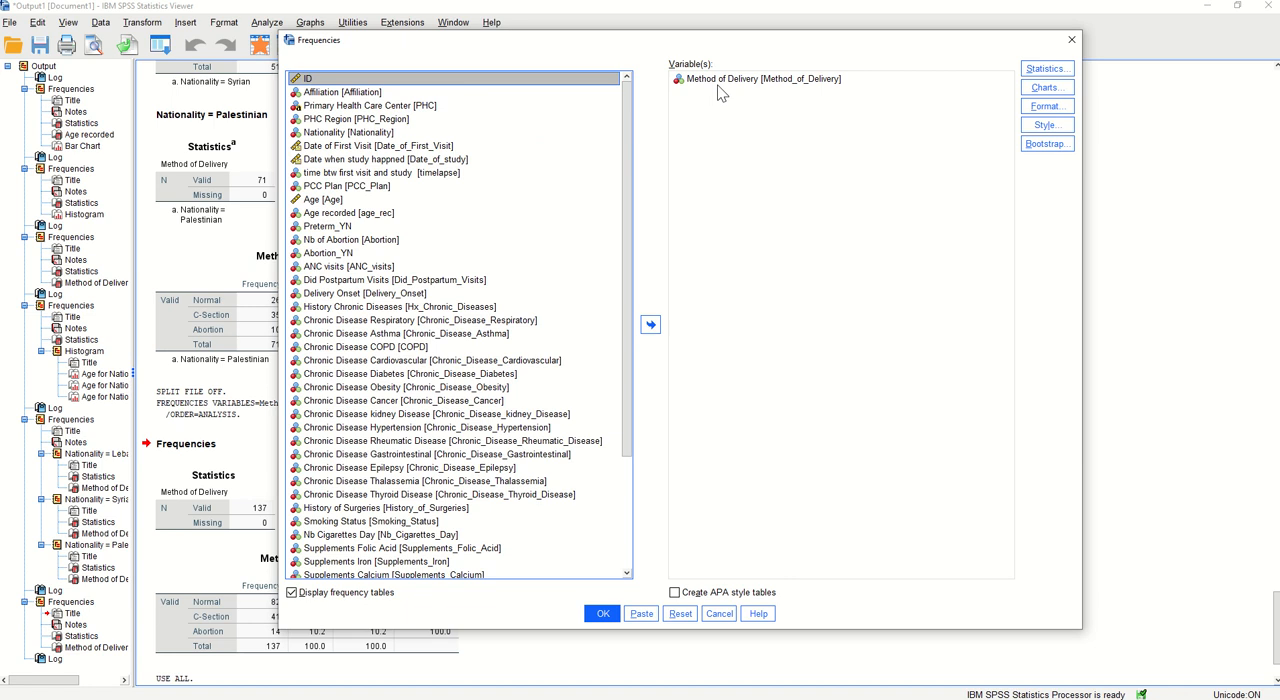
left_click(603, 613)
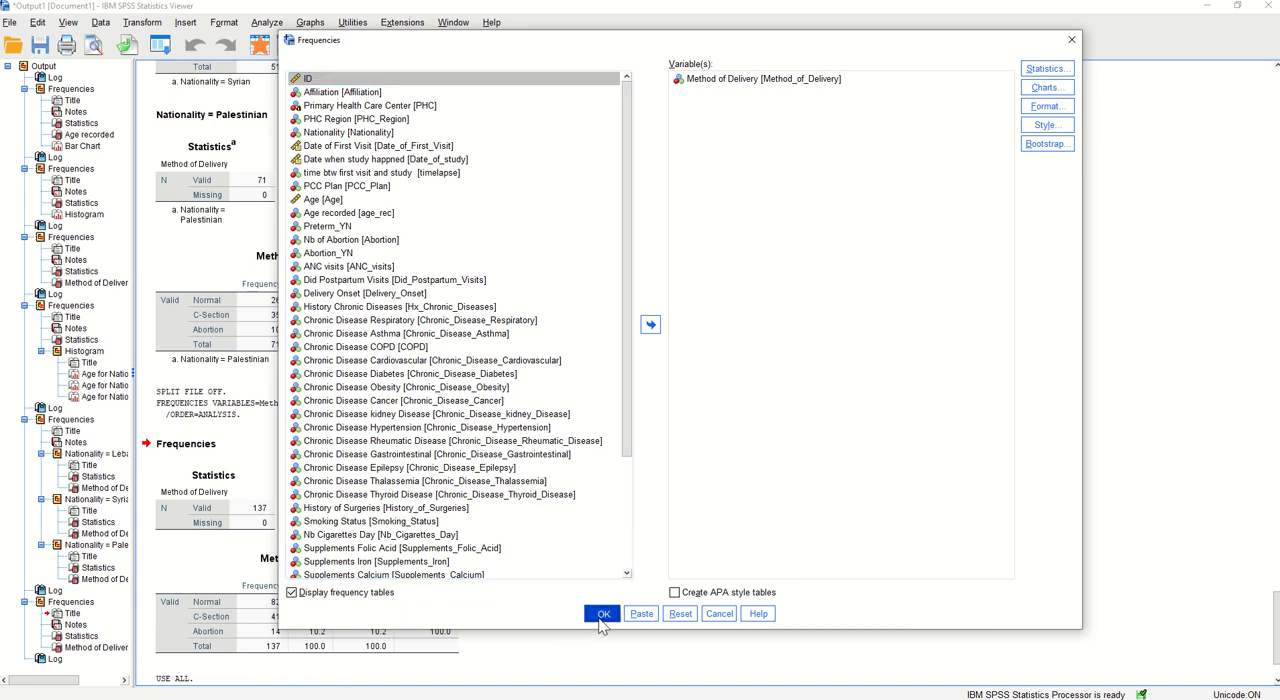
left_click(245, 522)
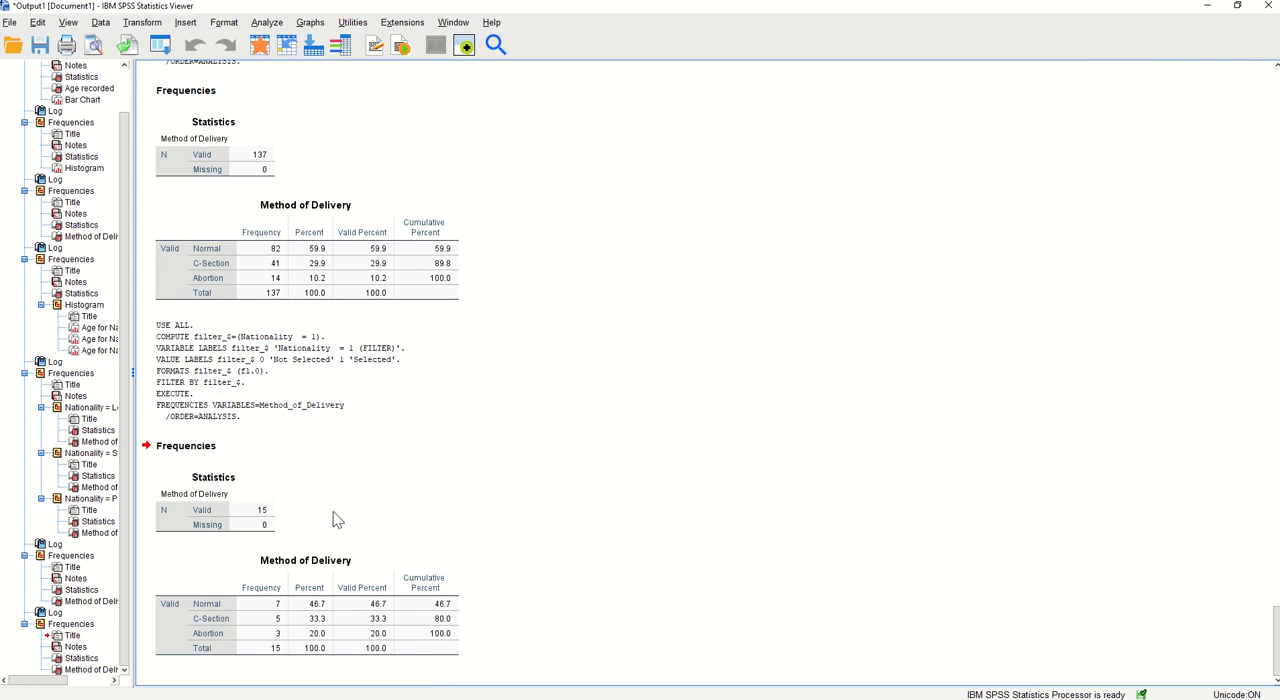
left_click(385, 610)
Reset the Frequencies analysis and run it for Chronic Disease kidney Disease and Smoking Status, with frequency tables displayed
left_click(266, 23)
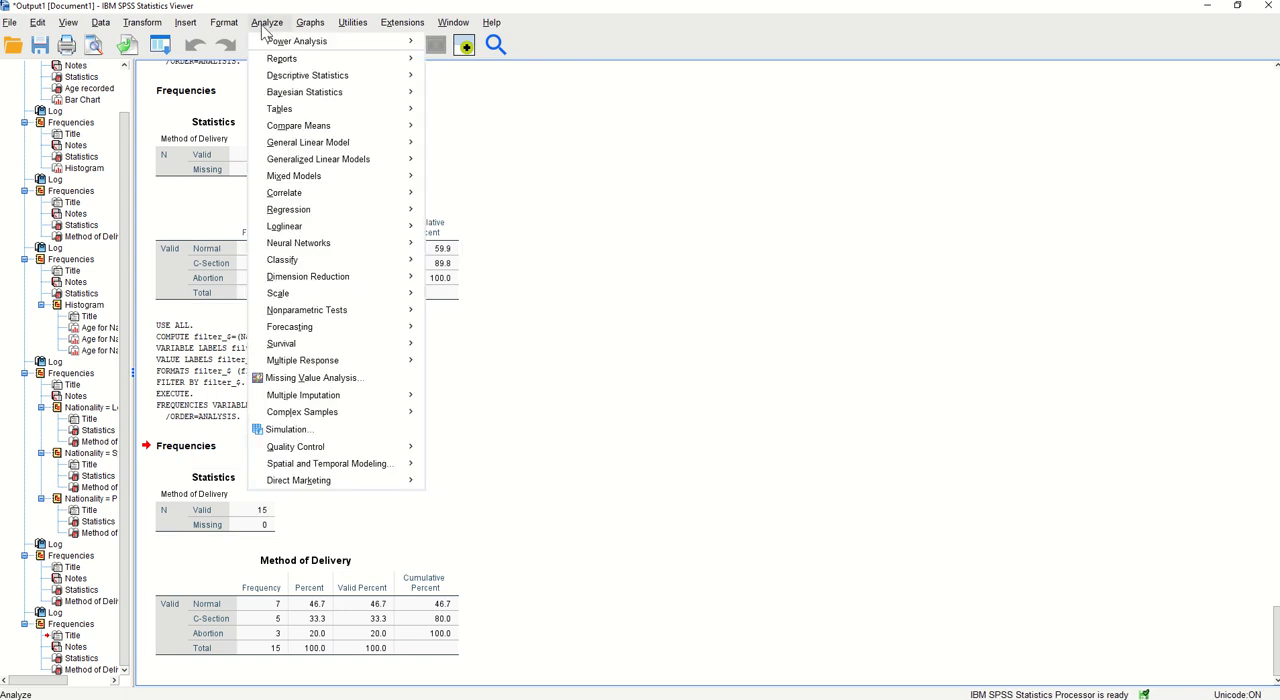
mouse_move(330, 75)
left_click(465, 77)
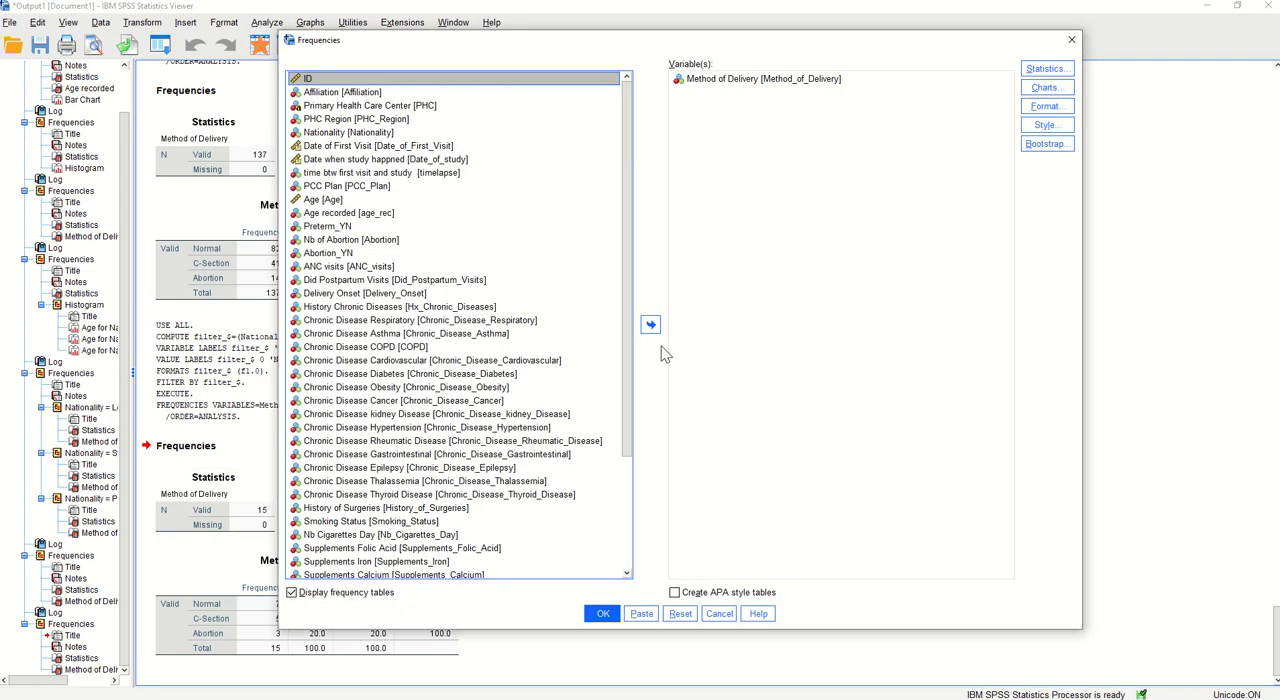
left_click(684, 617)
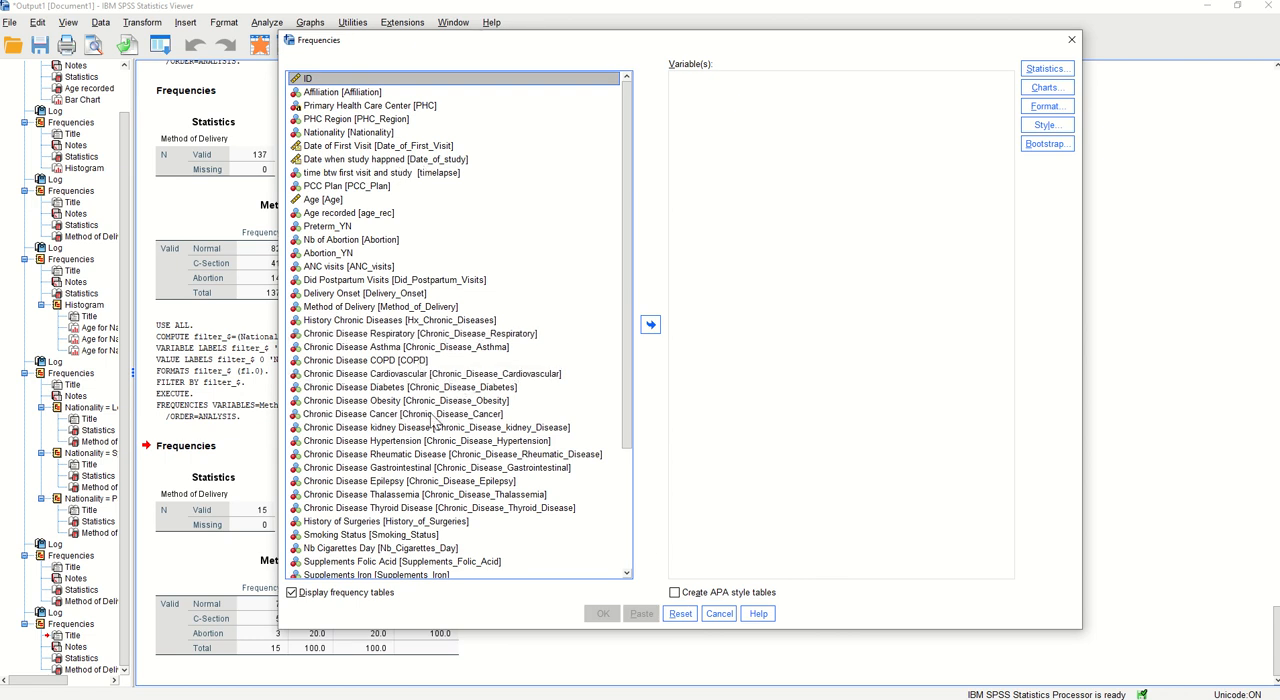
left_click(378, 428)
left_click(650, 327)
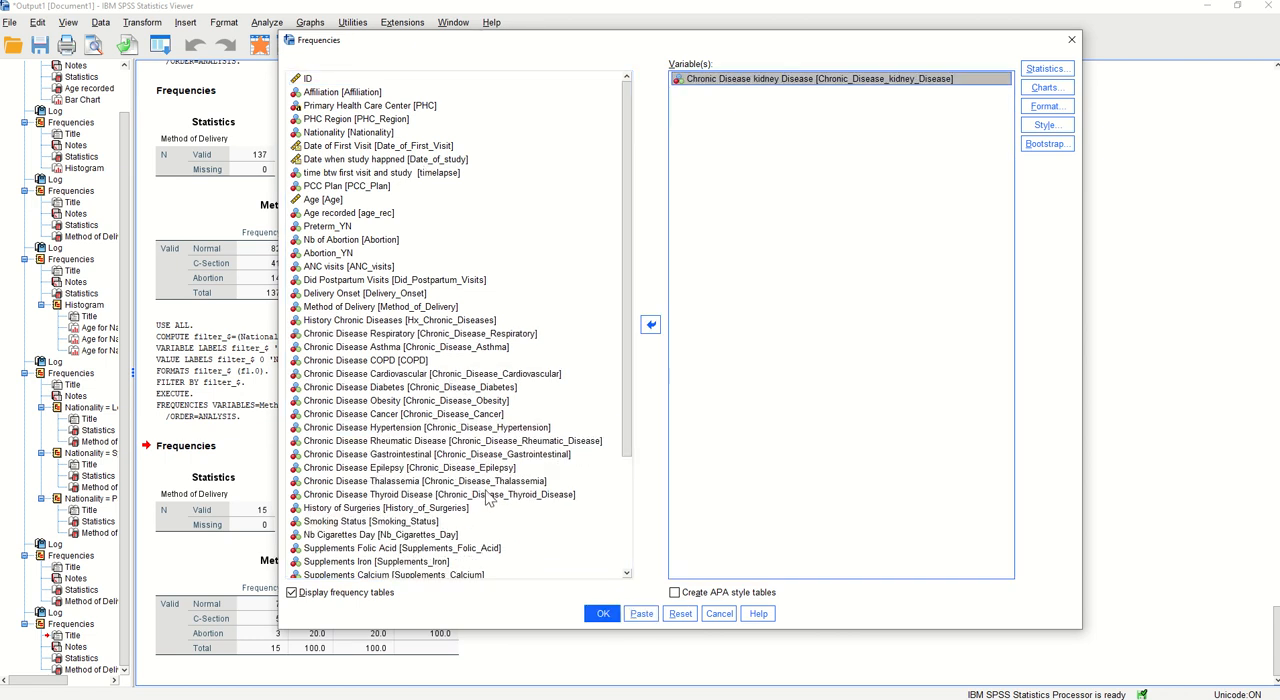
left_click(398, 523)
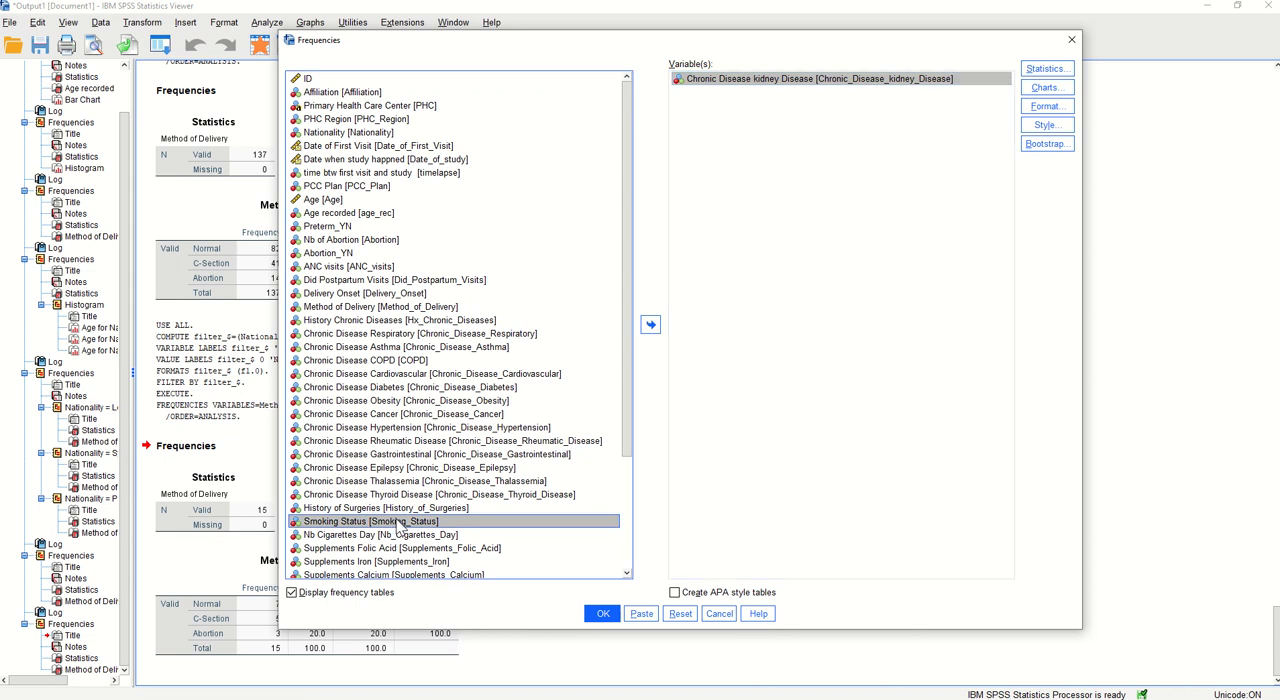
left_click(650, 325)
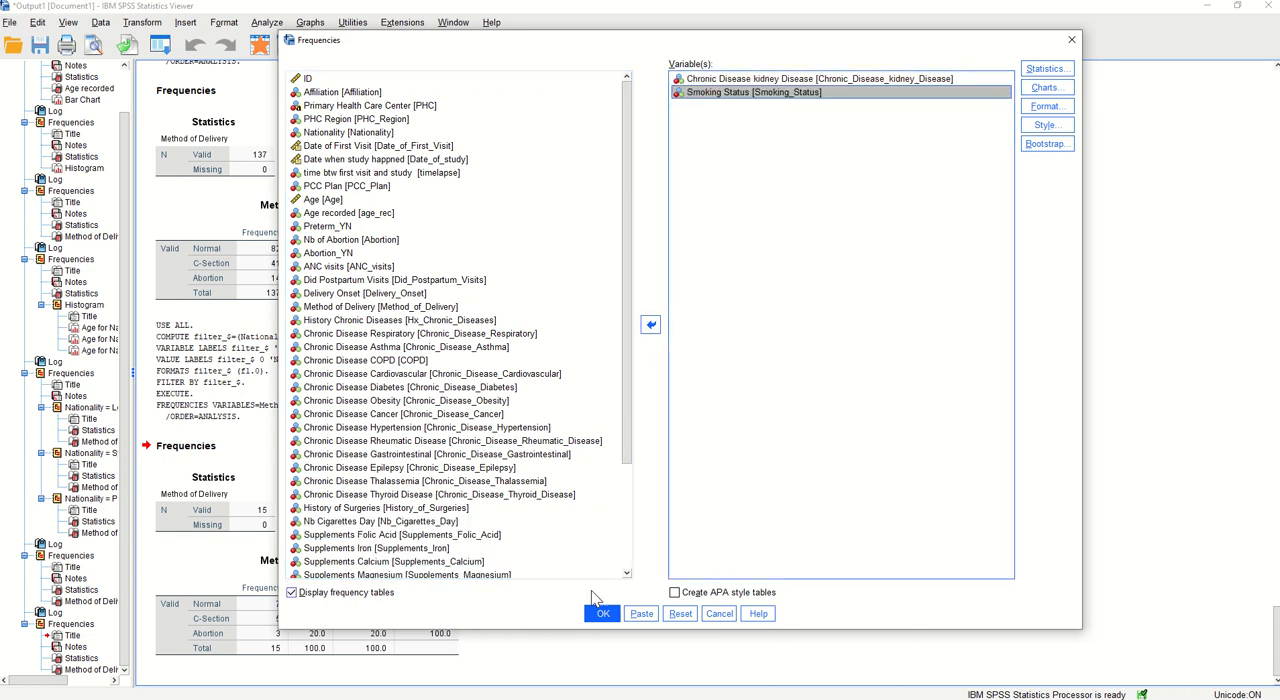
left_click(603, 613)
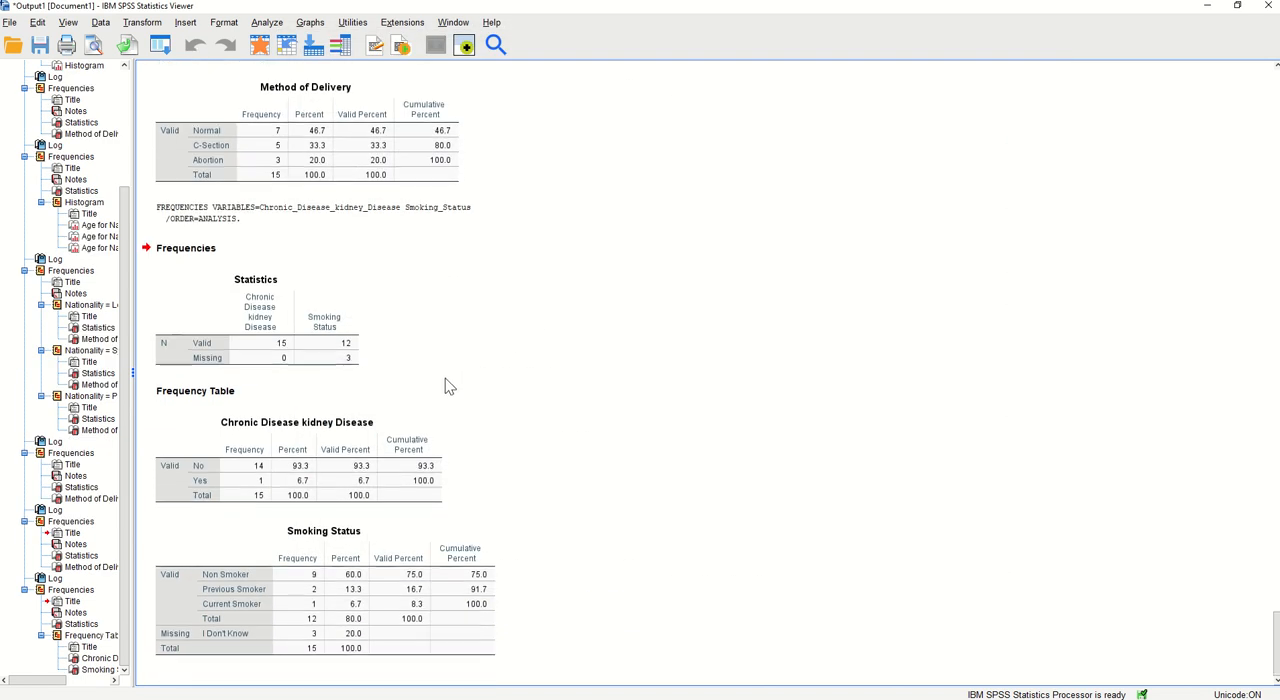
Examine the valid and missing counts in the Statistics table and the percentages in the Smoking Status table
left_click(296, 362)
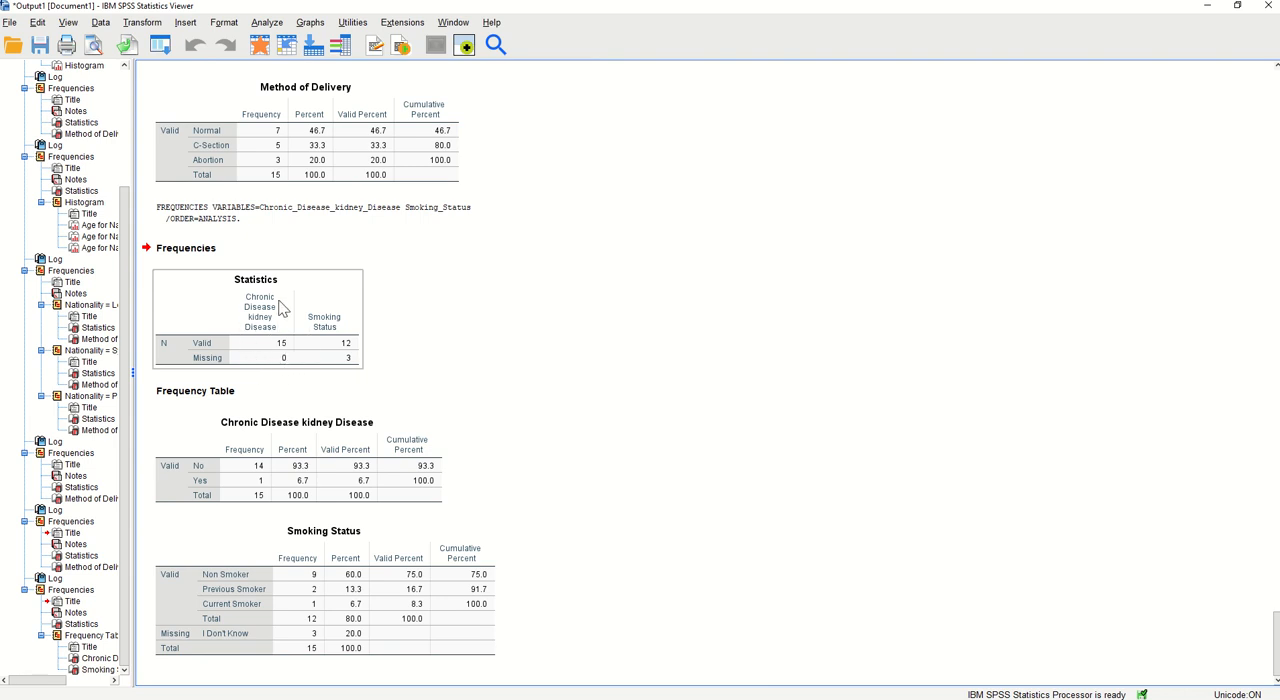
left_click(373, 357)
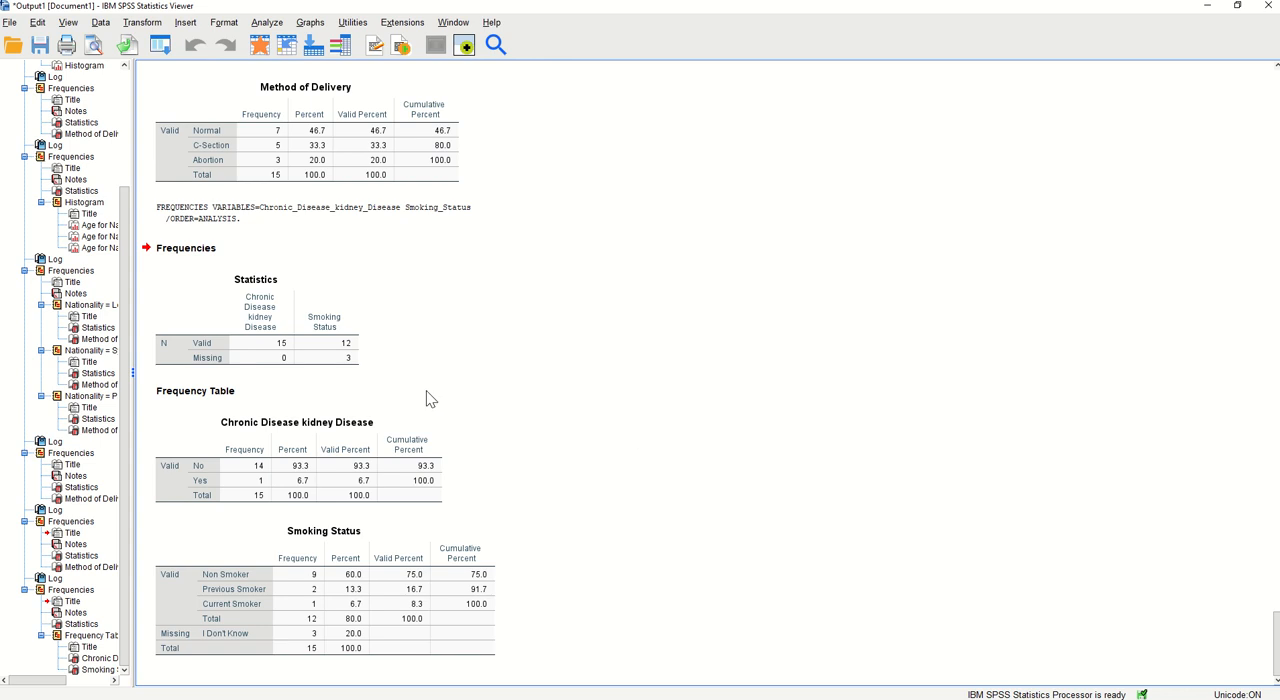
left_click(320, 340)
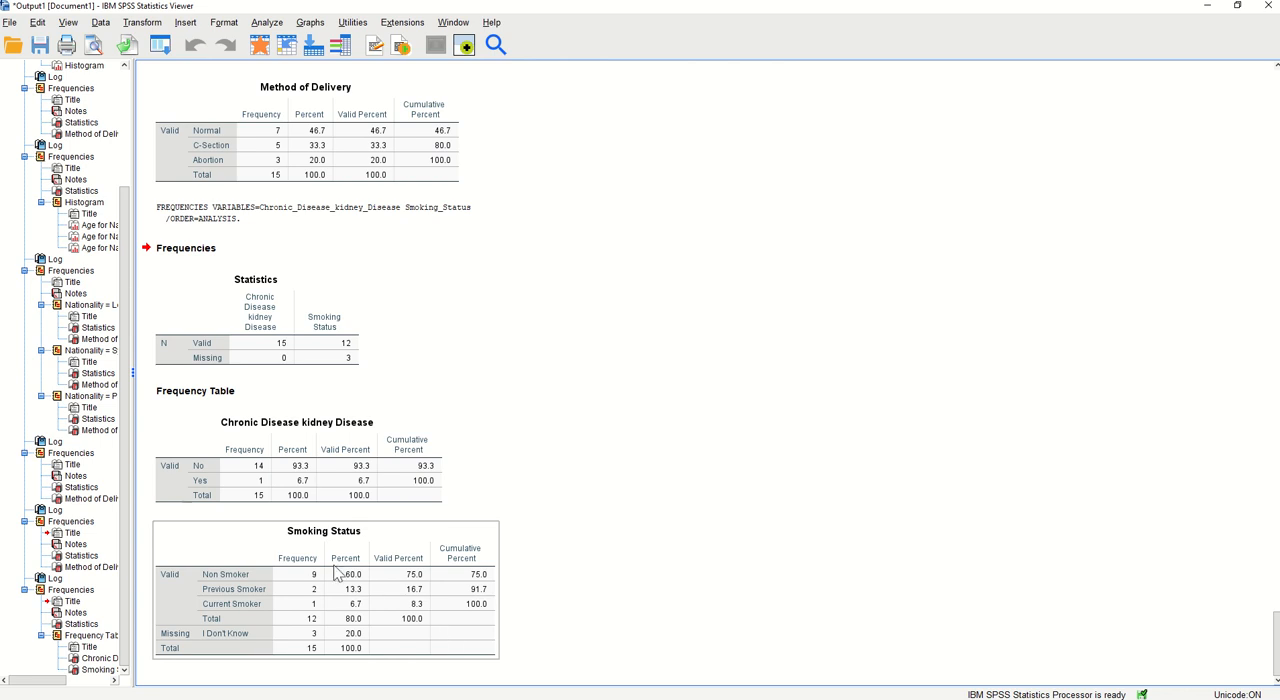
left_click(358, 684)
left_click(352, 578)
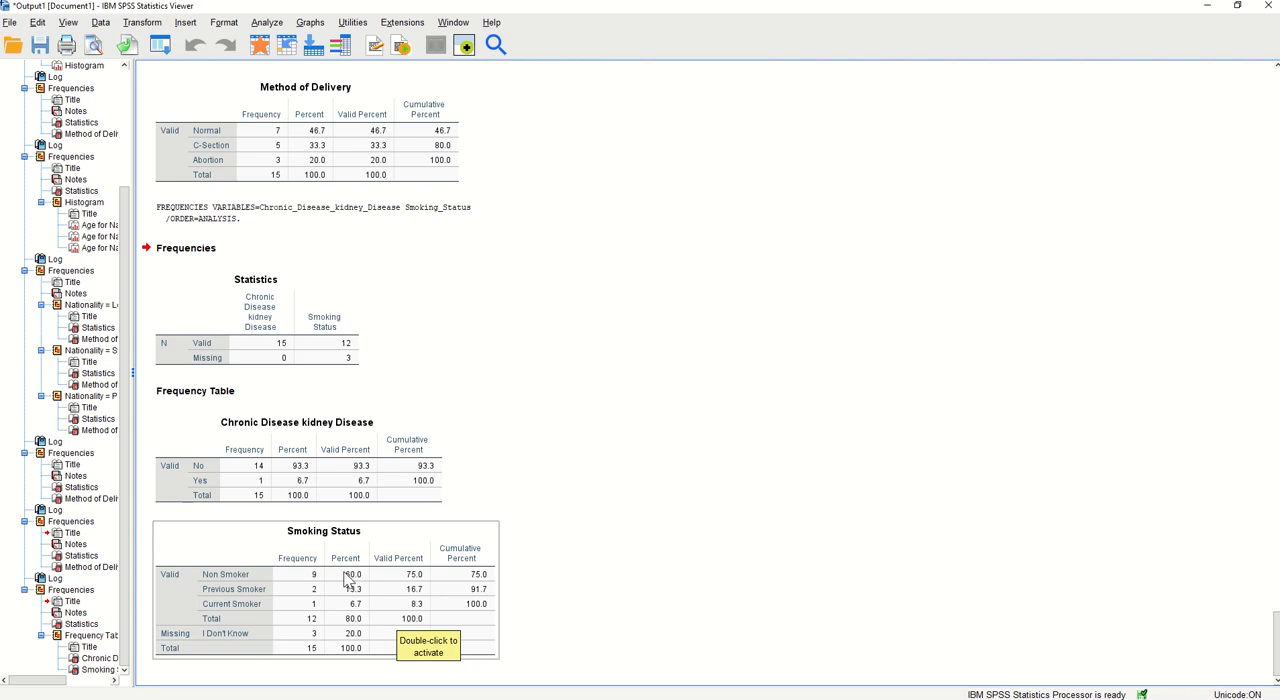
left_click(800, 598)
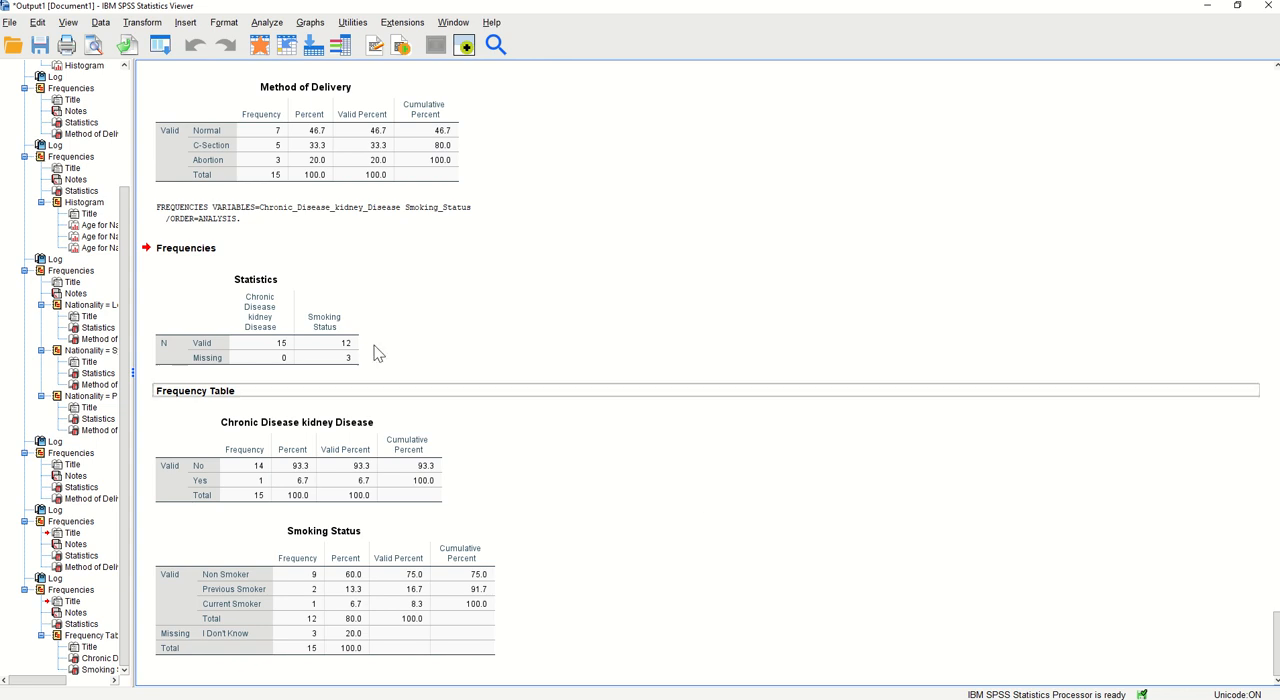
Start saving the output as a new file and browse from Documents to the Courses > PHA-567-K-SPSS > Exam1 > New folder location
left_click(10, 22)
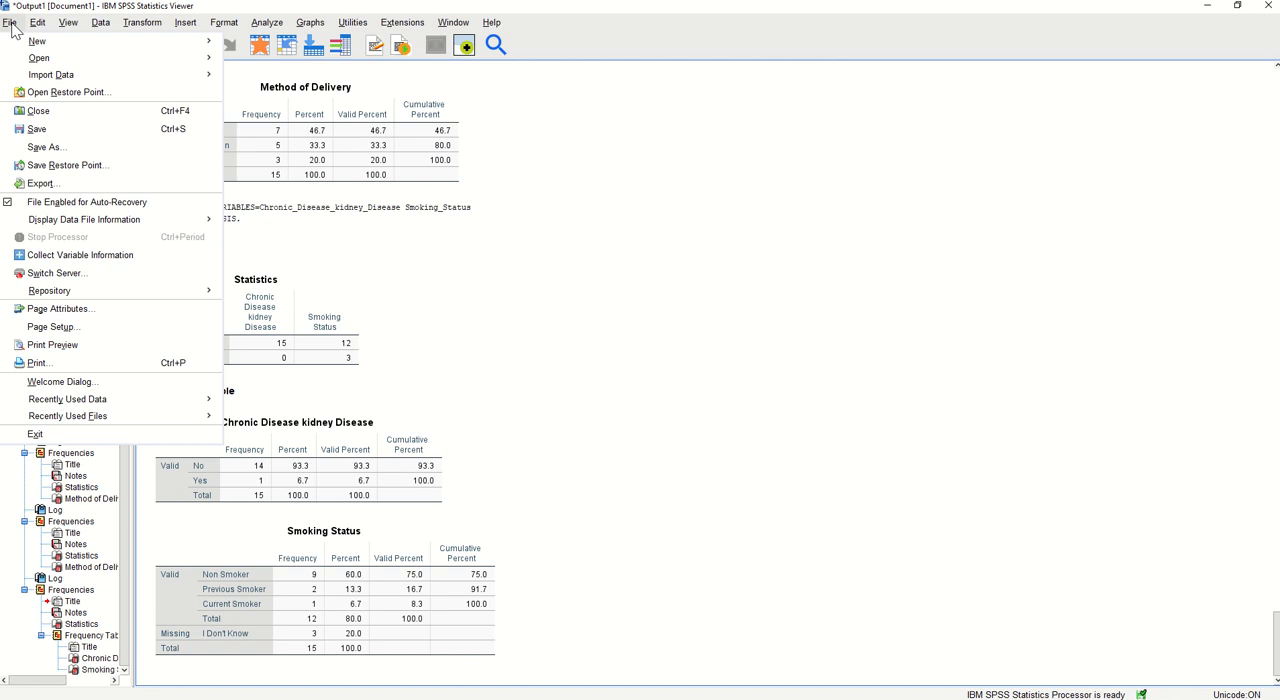
left_click(69, 146)
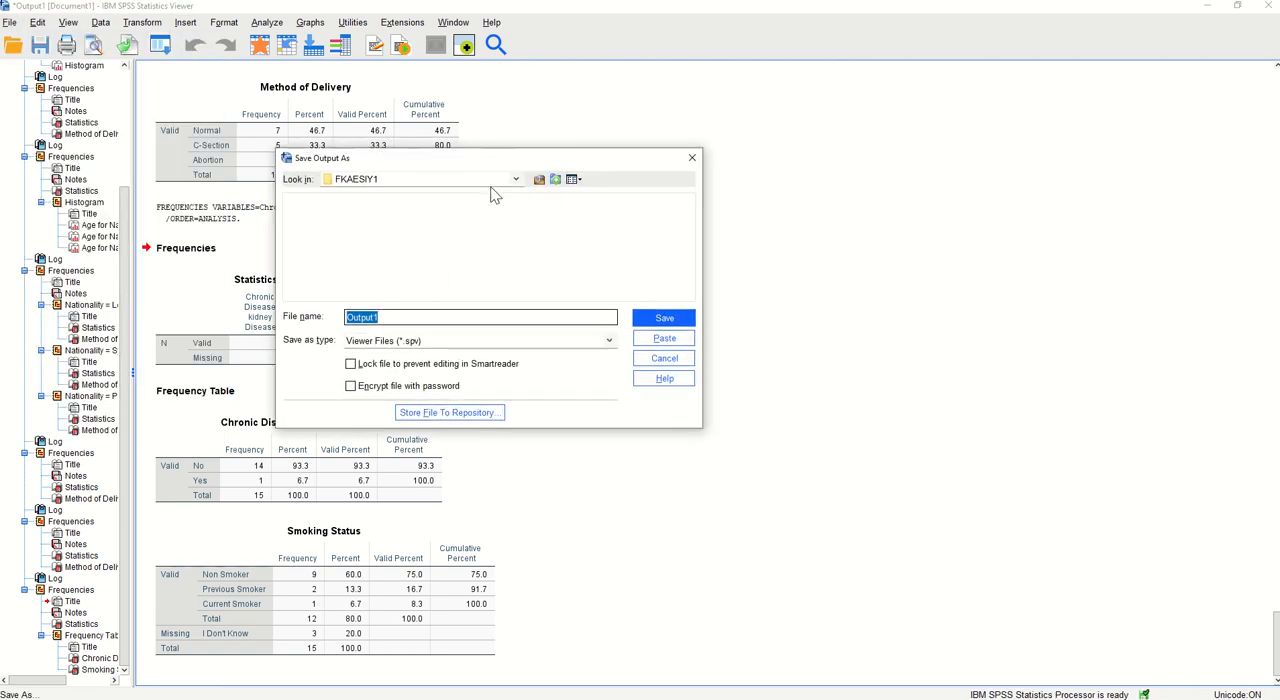
left_click(517, 180)
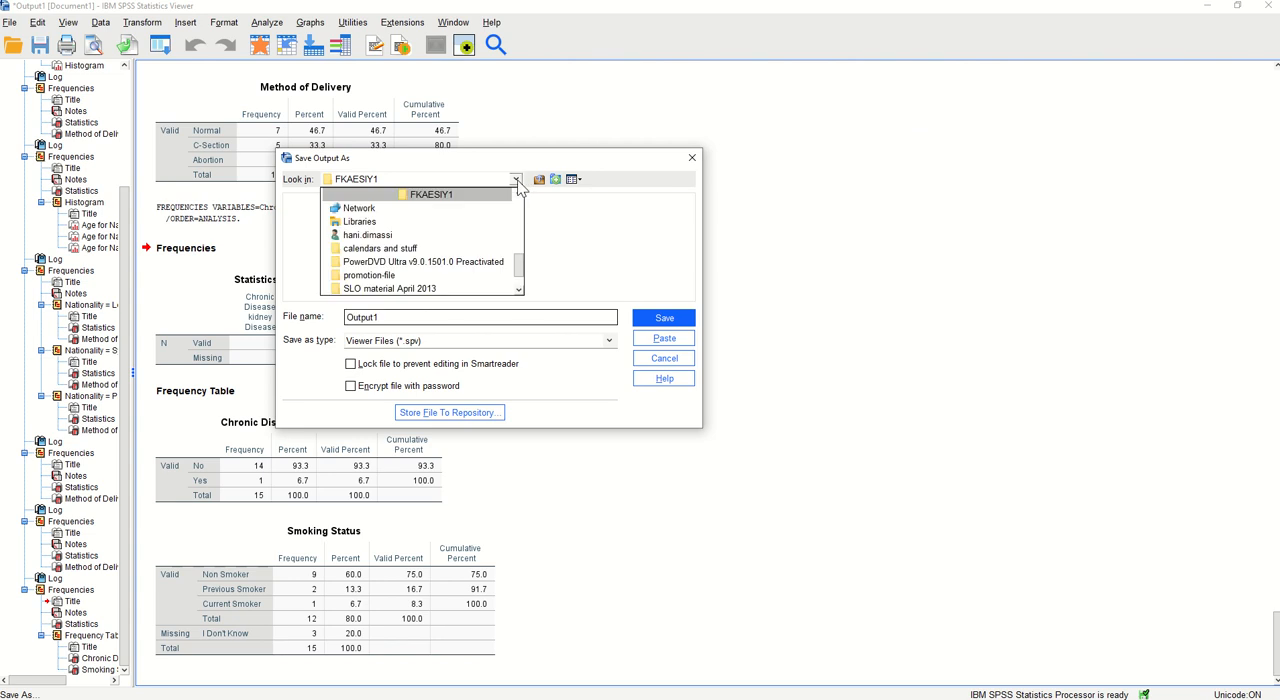
left_click_drag(523, 270, 521, 217)
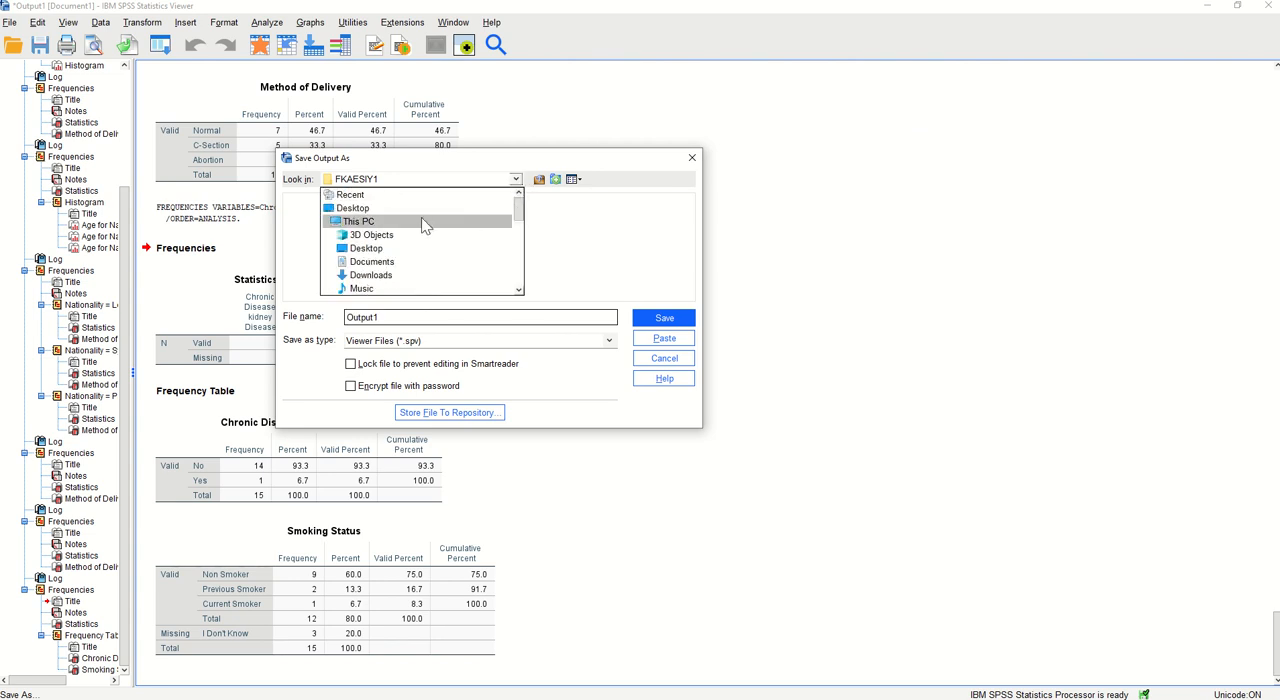
left_click(423, 262)
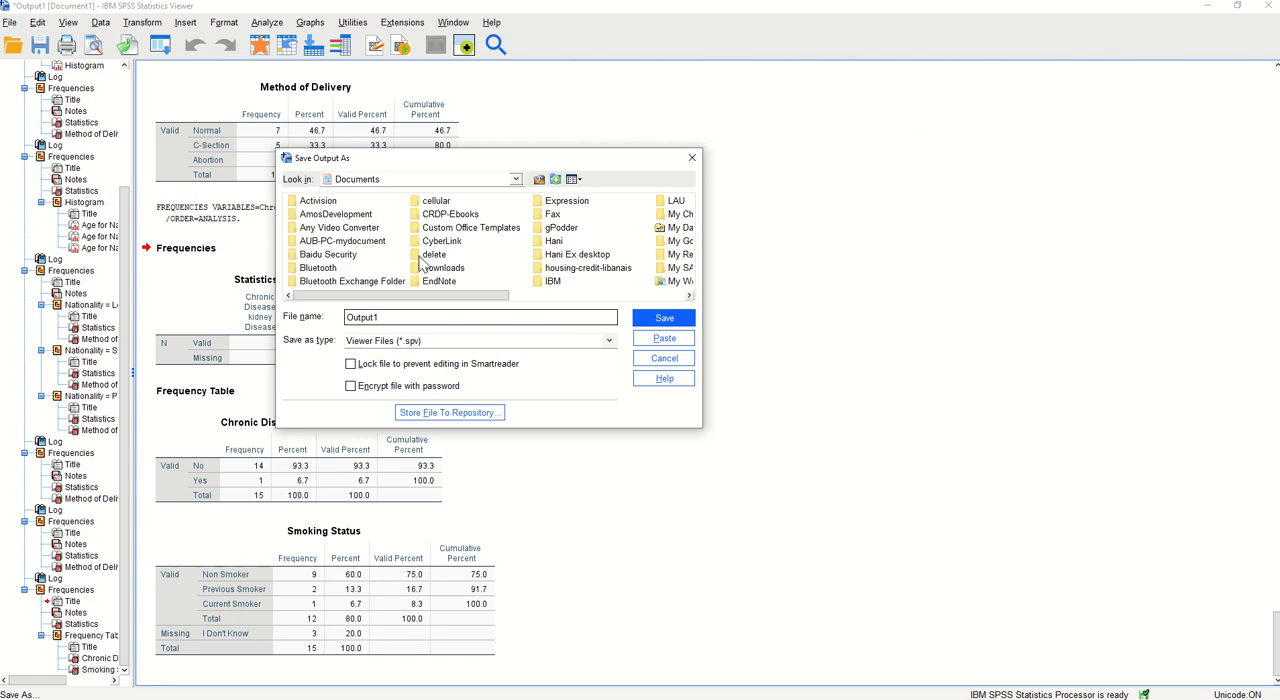
mouse_move(462, 298)
left_mouse_down()
mouse_move(602, 298)
mouse_move(456, 304)
left_mouse_up()
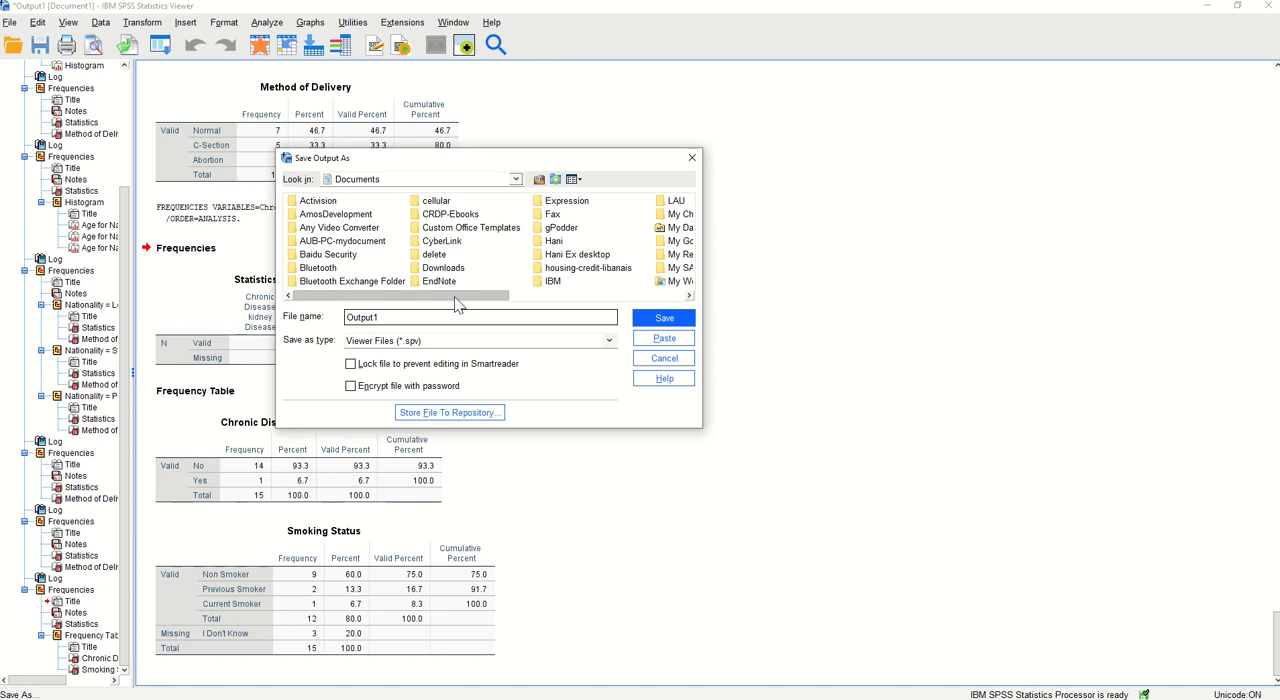
double_click(551, 242)
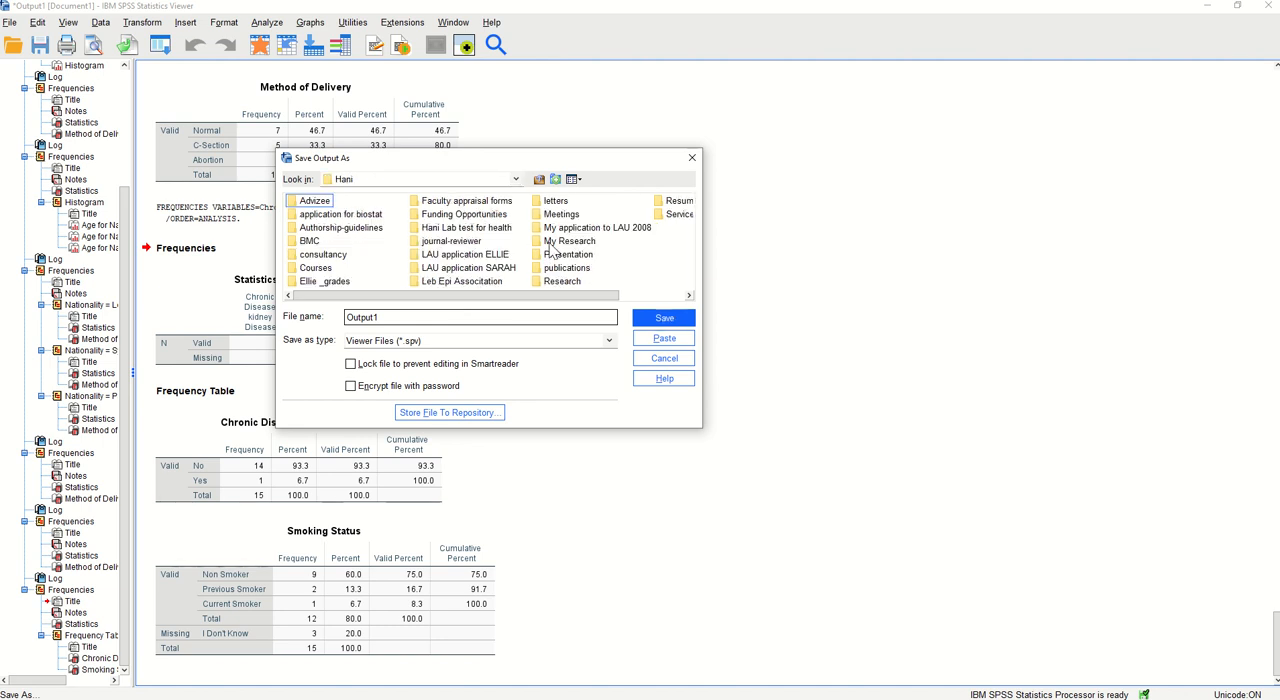
mouse_move(551, 295)
left_mouse_down()
mouse_move(597, 300)
mouse_move(530, 300)
left_mouse_up()
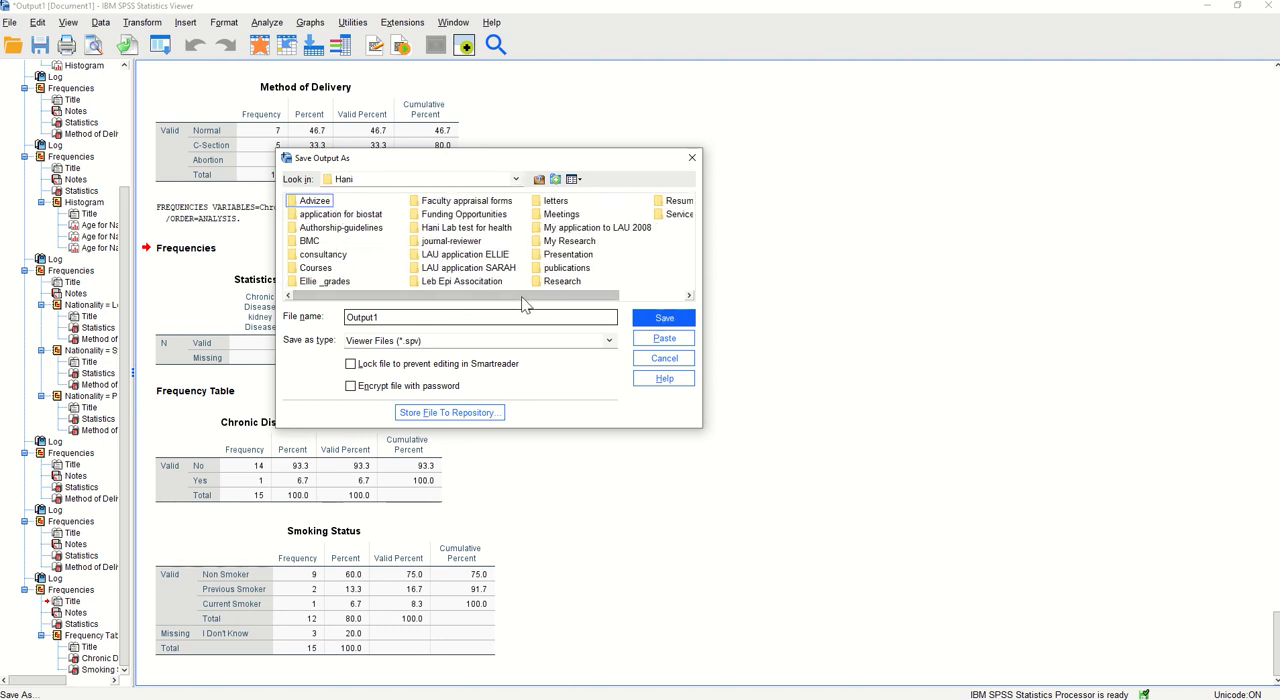
double_click(334, 269)
left_click_drag(389, 300, 480, 305)
double_click(510, 241)
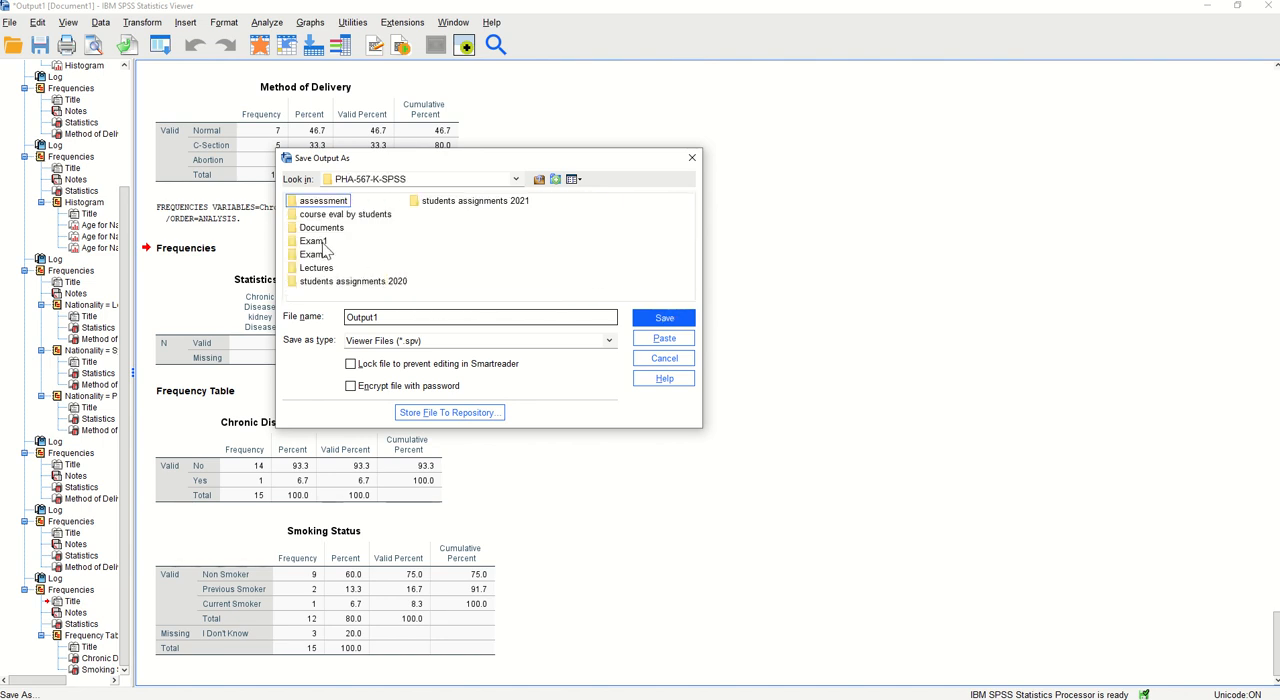
double_click(318, 242)
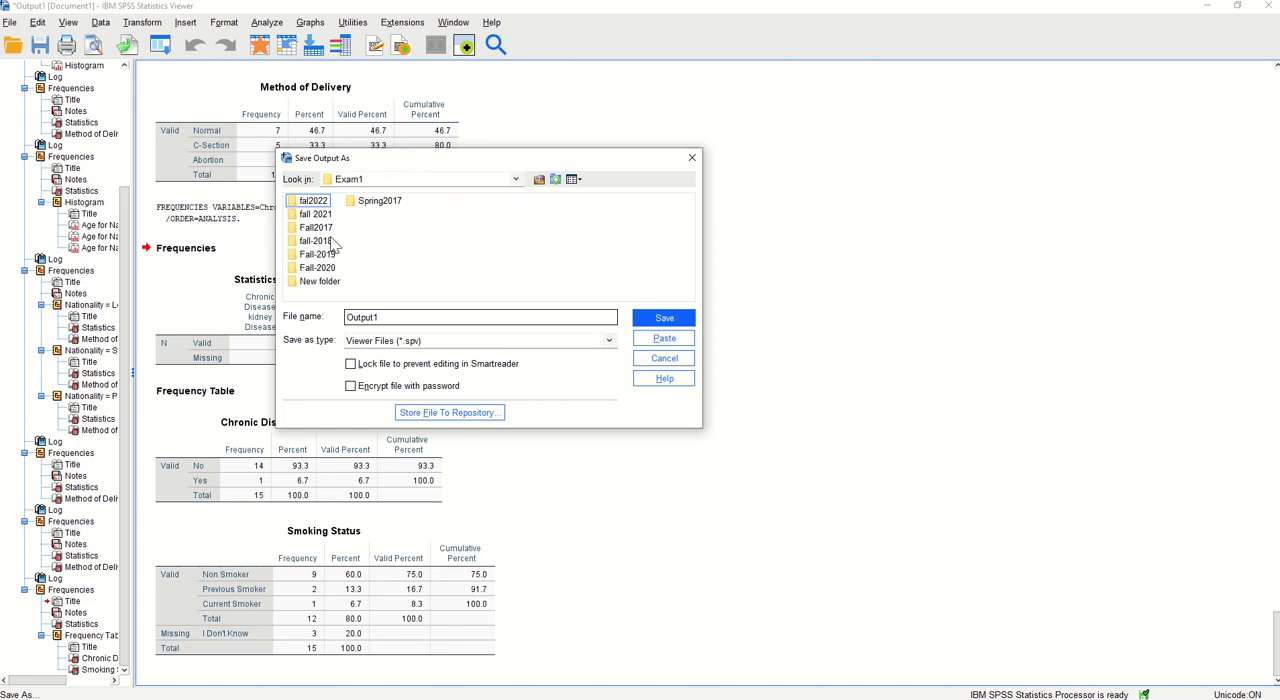
double_click(318, 281)
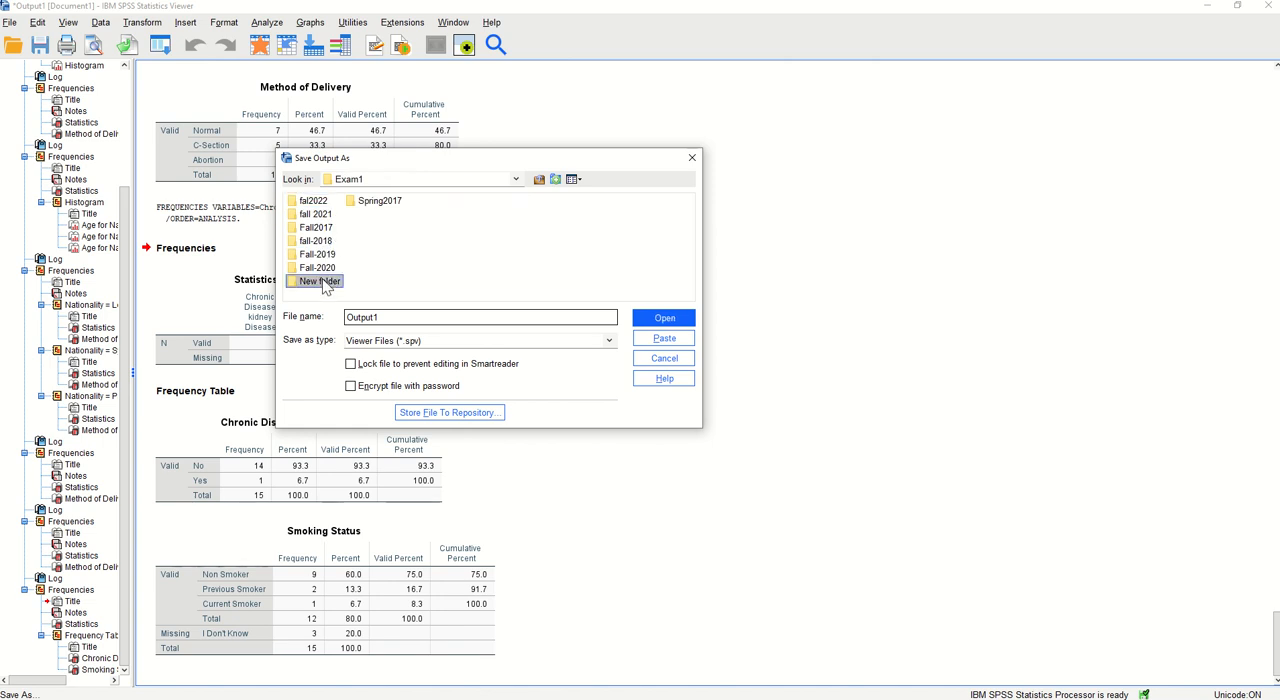
Name the output file "Output exma 1 prep" followed by the author's first name and save it as a Viewer file
left_click(398, 318)
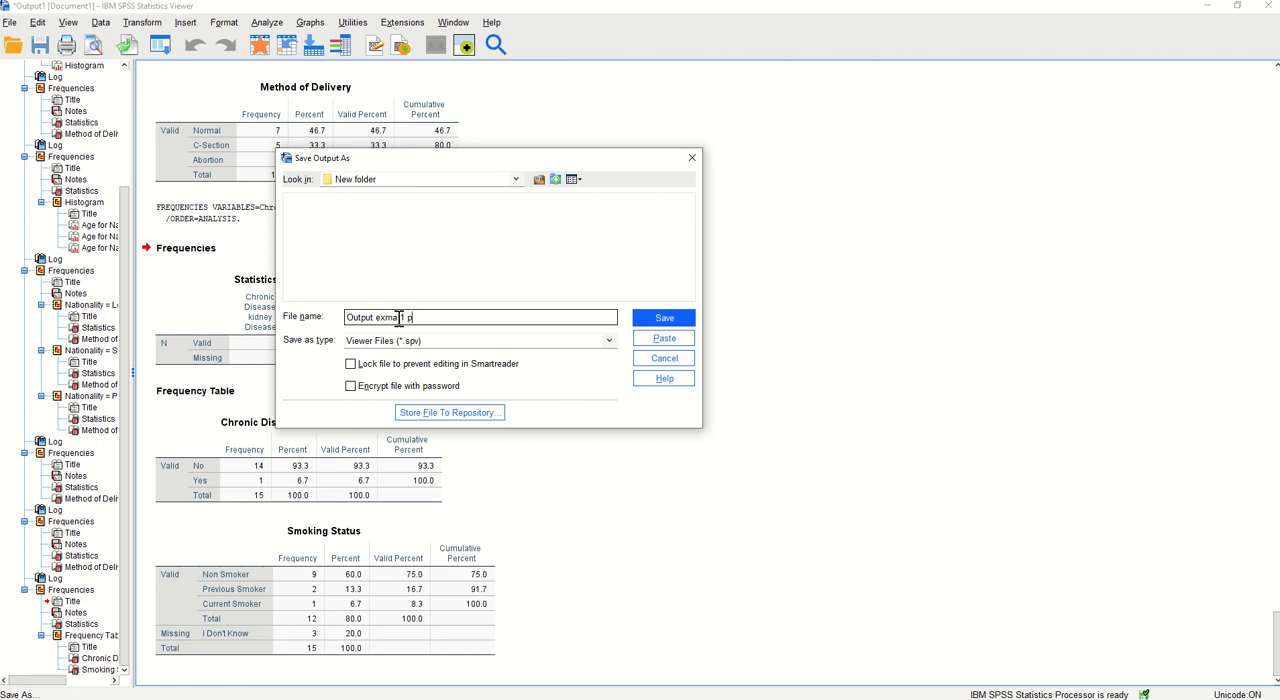
type("rep Hani")
left_click(658, 320)
Switch to the Syntax1 window in the Syntax Editor
mouse_move(290, 698)
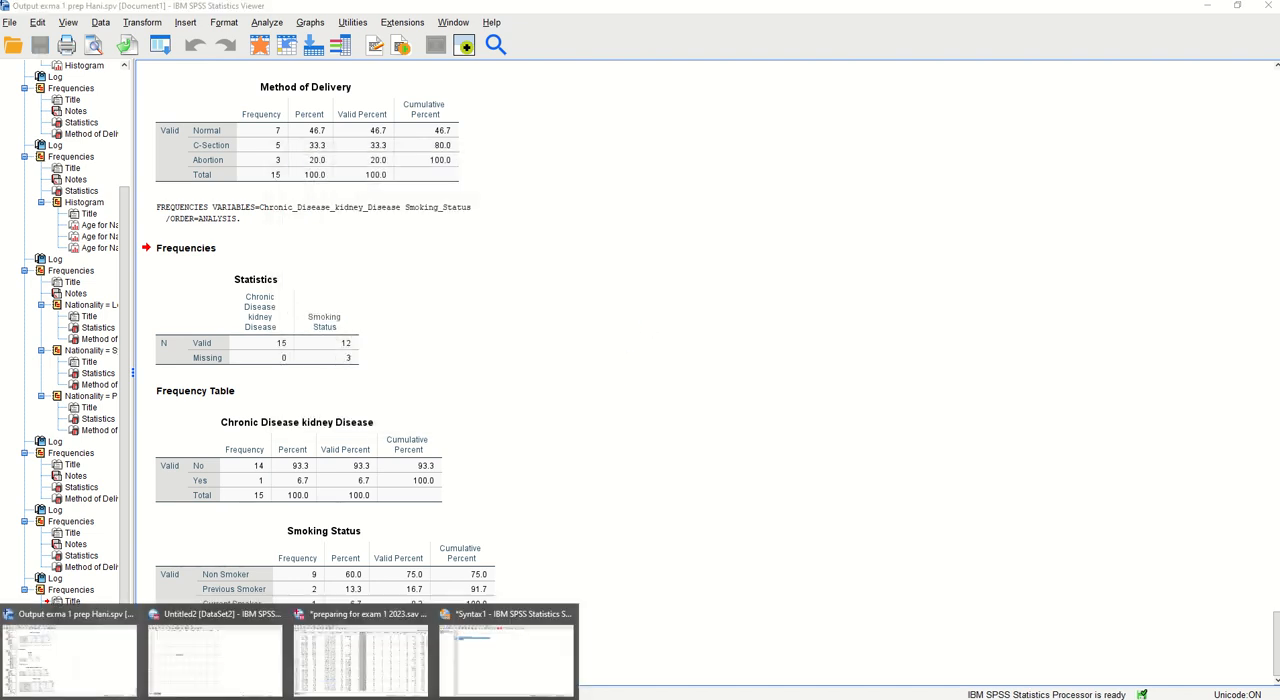
left_click(508, 660)
left_click(466, 357)
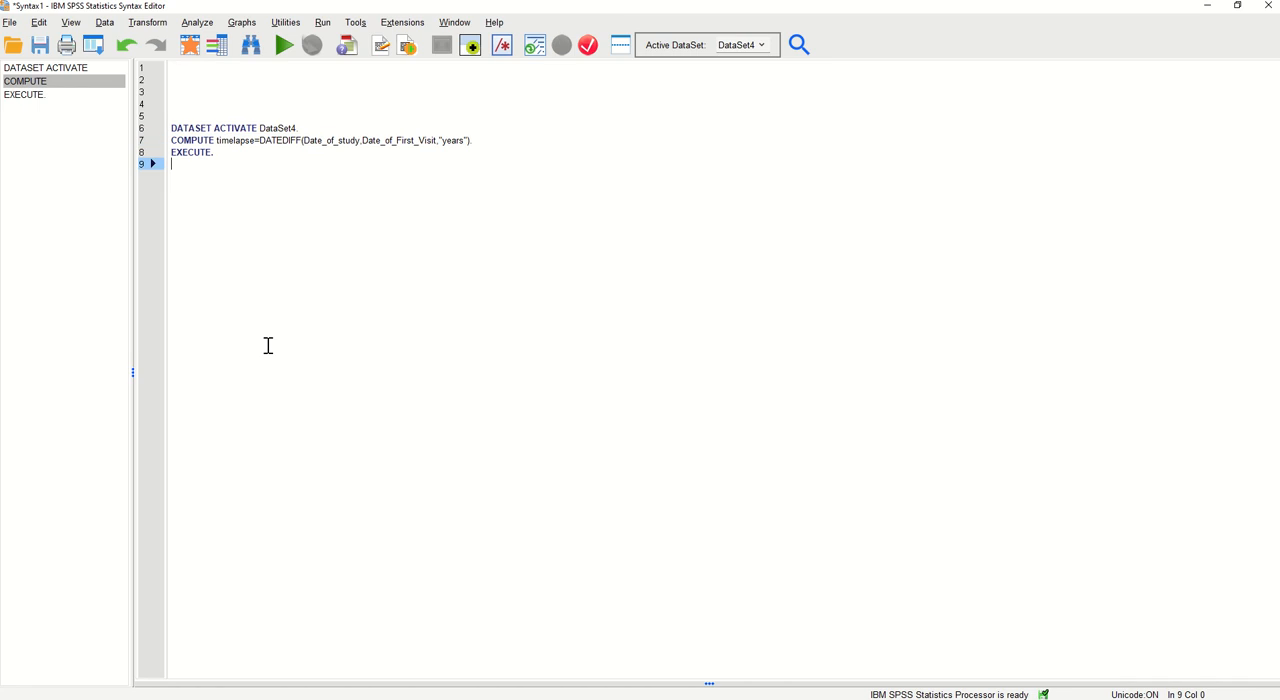
Start saving the syntax as a new file and browse to the Courses > PHA-567-K-SPSS > Exam1 > New folder location
left_click(10, 22)
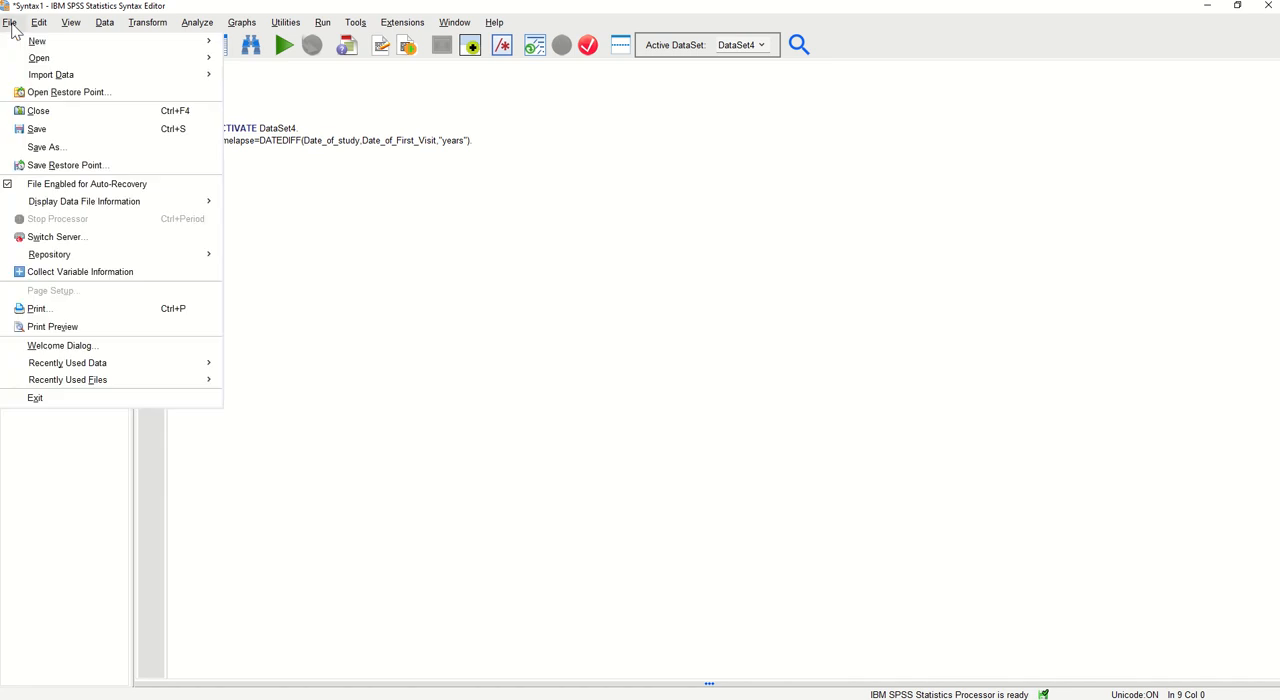
left_click(50, 147)
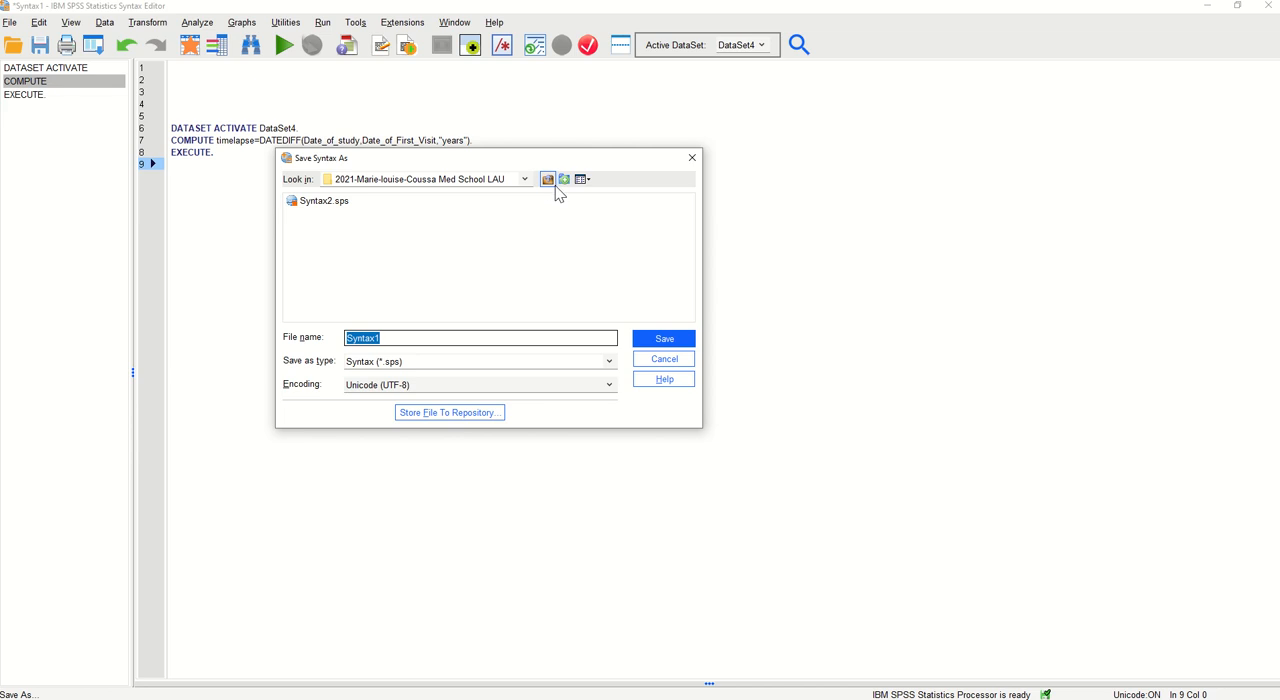
left_click(548, 180)
left_click(548, 180)
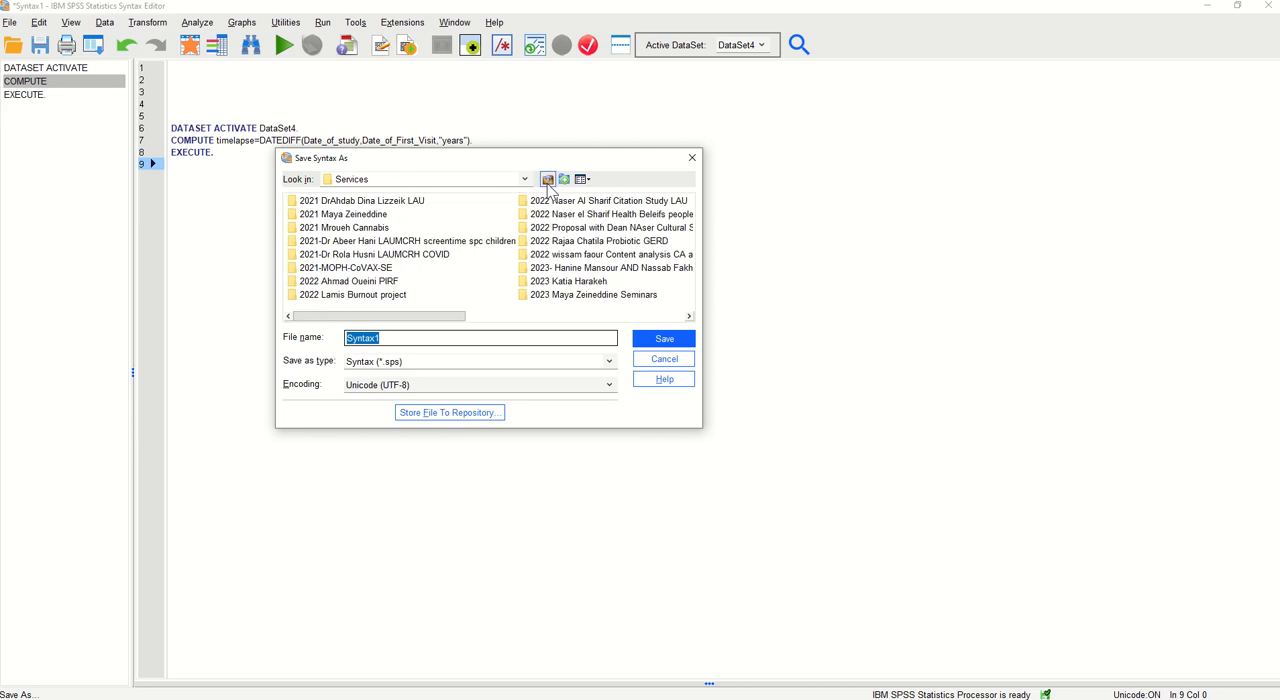
left_click(548, 180)
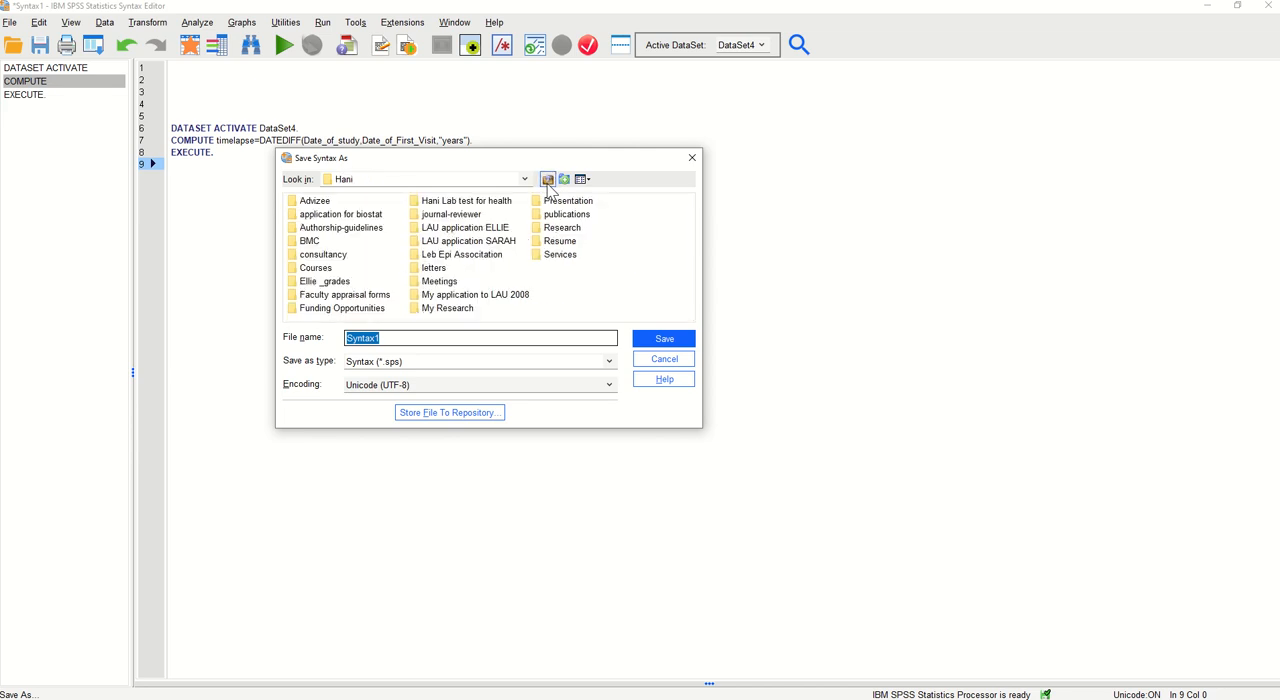
left_click(308, 272)
double_click(310, 271)
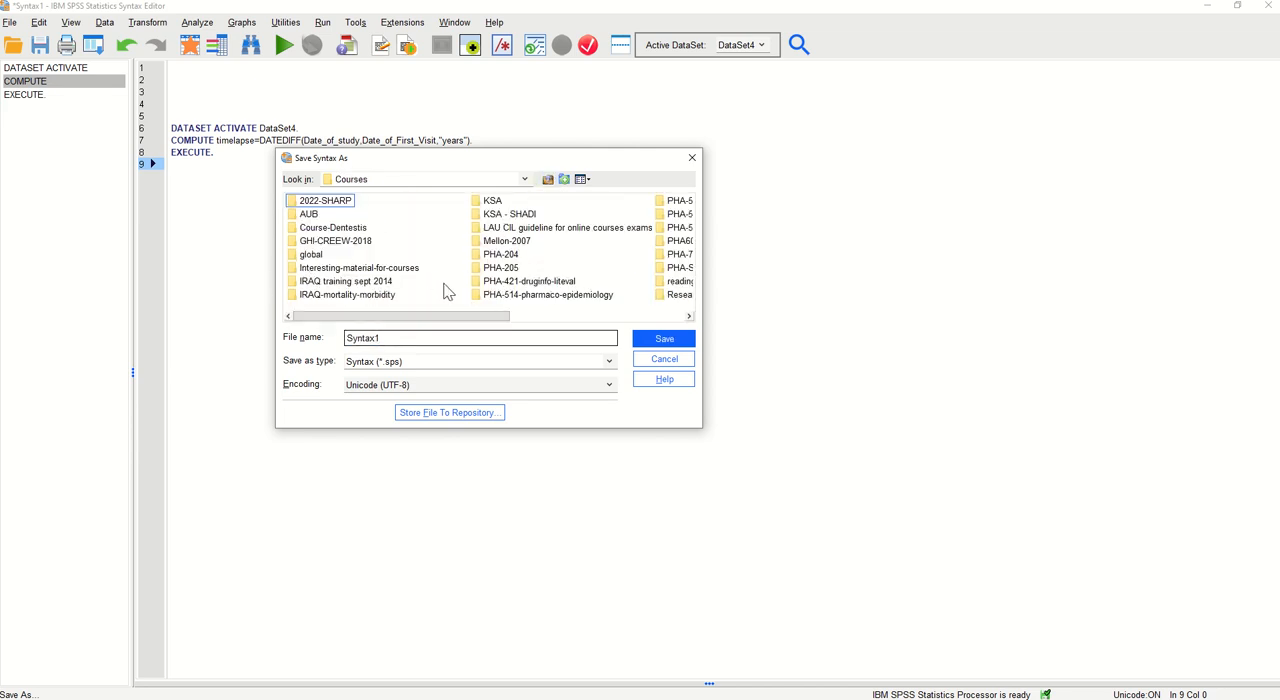
left_click_drag(463, 317, 528, 326)
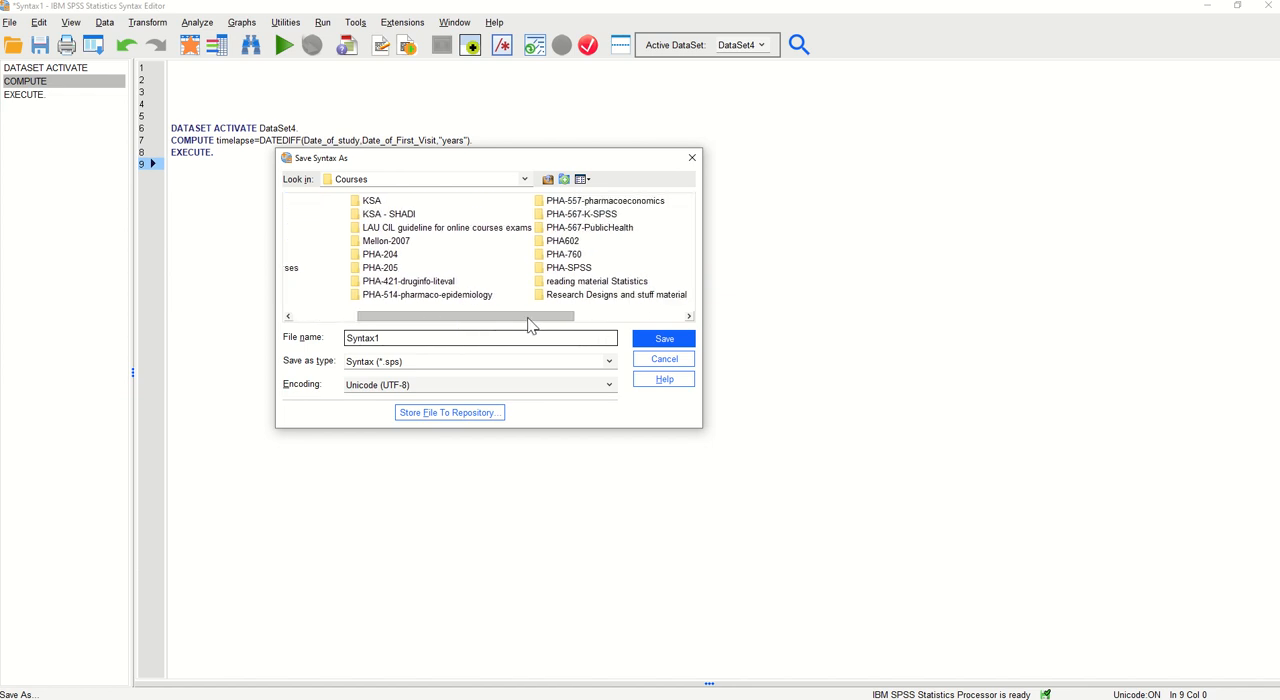
double_click(578, 215)
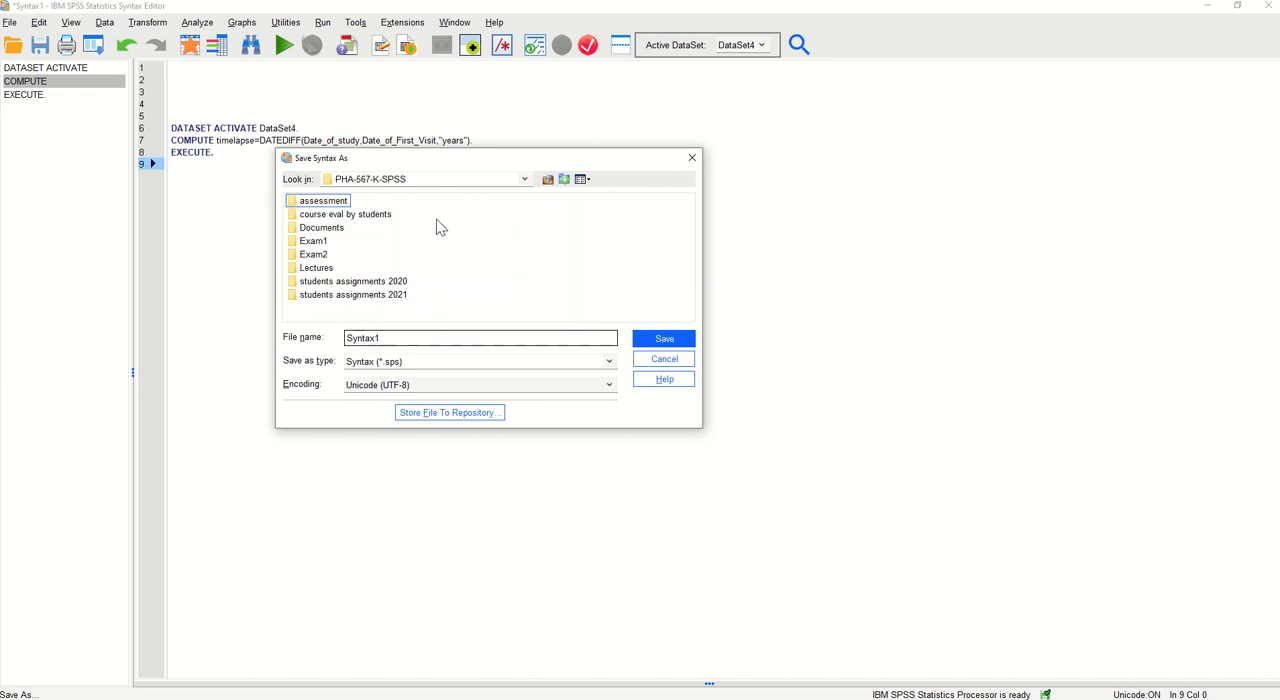
left_click(310, 241)
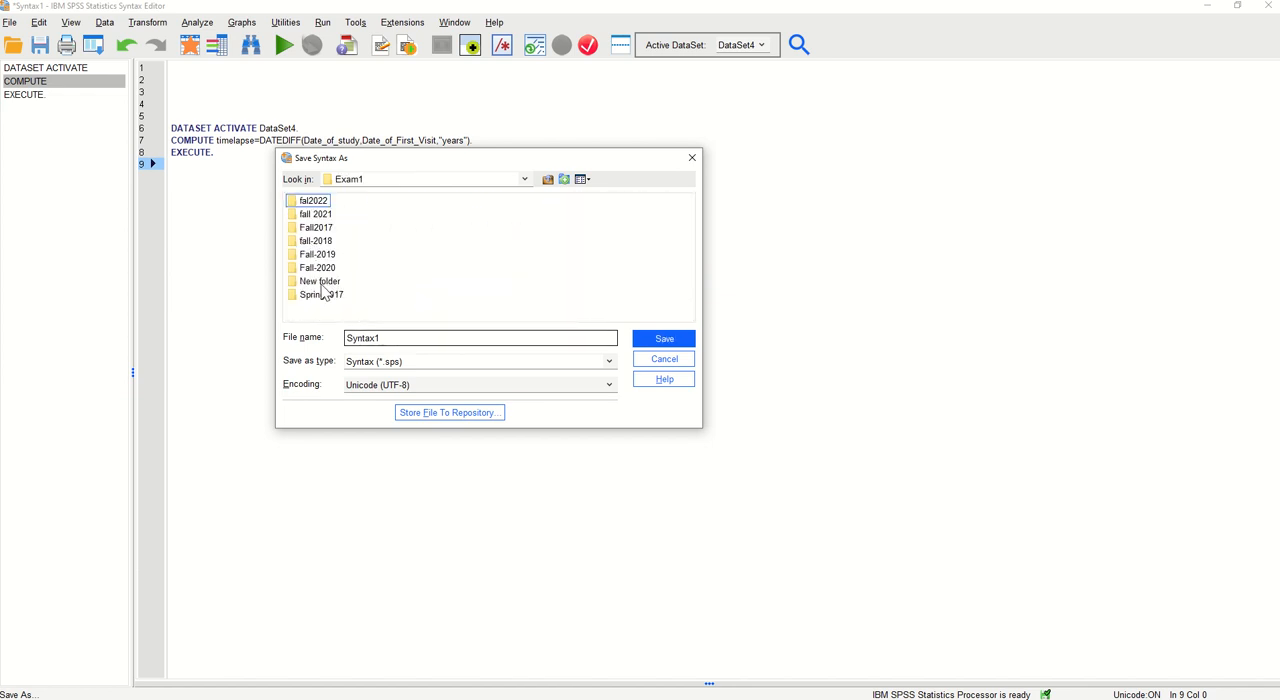
double_click(321, 282)
Name the syntax file "Syntax exam 1 prep" followed by the author's first name and save it as a Syntax (*.sps) file
left_click(397, 343)
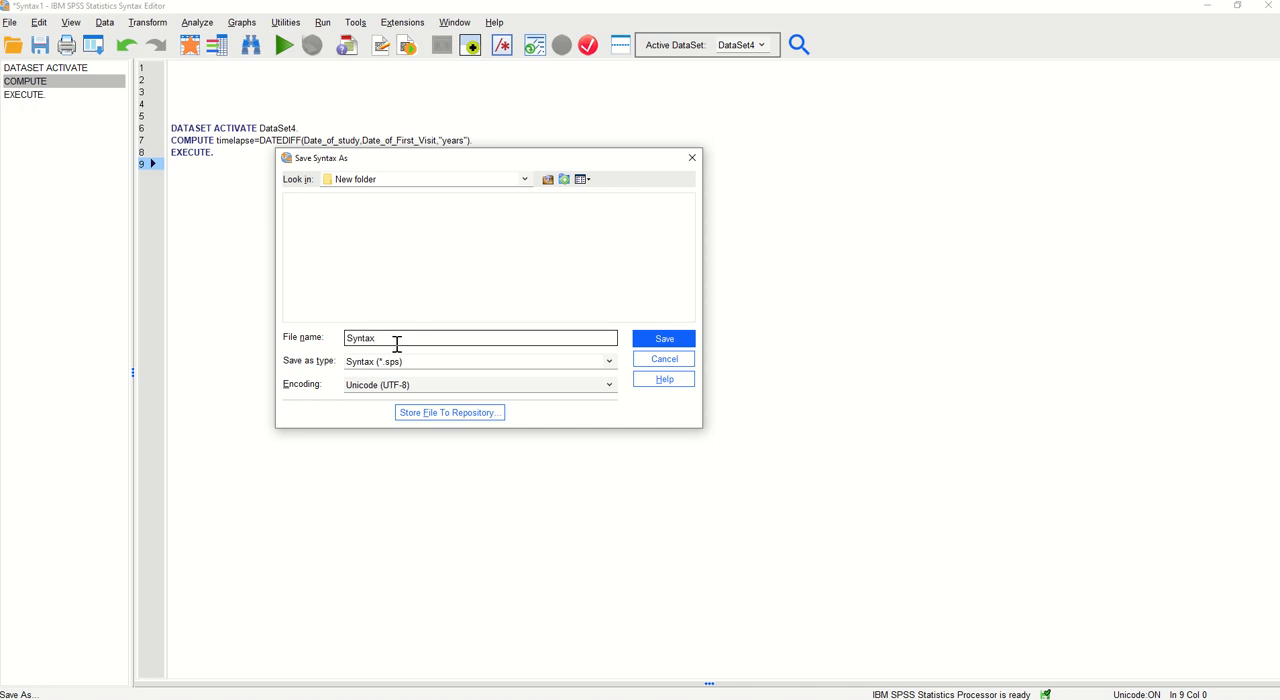
type("examp")
left_click(663, 340)
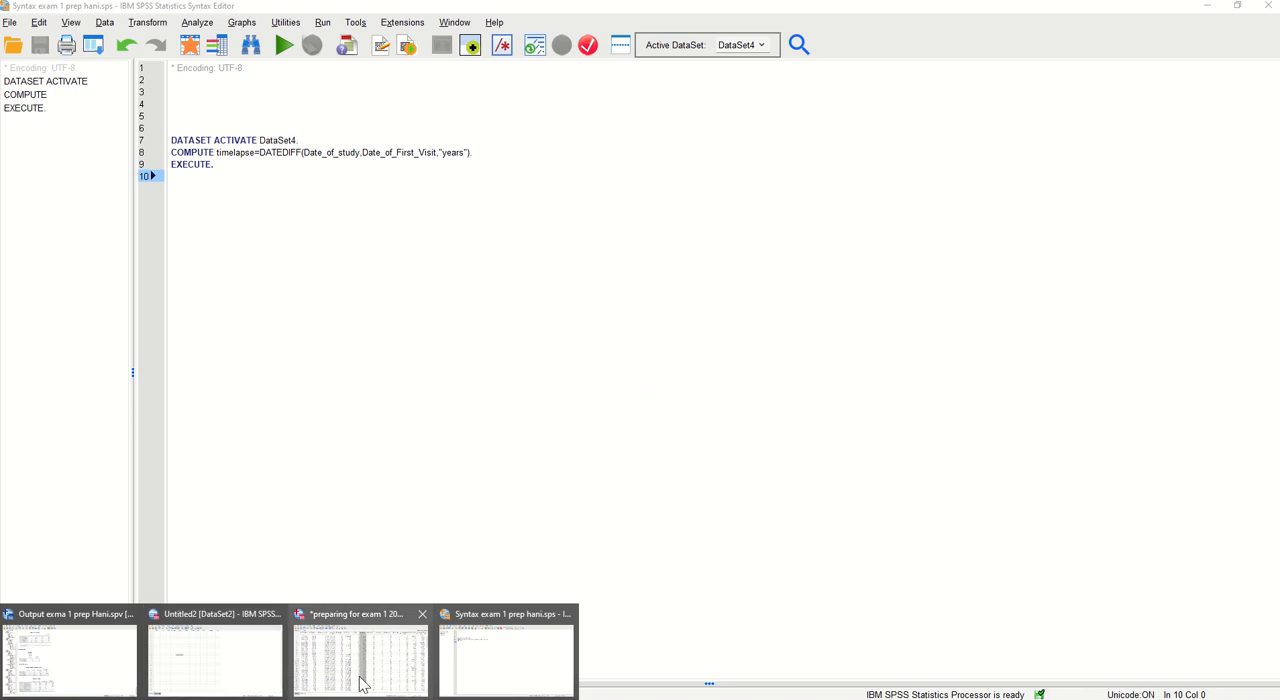
Switch to the "preparing for exam 1 2023" dataset window and set Select Cases to all cases, removing the nationality filter
left_click(363, 683)
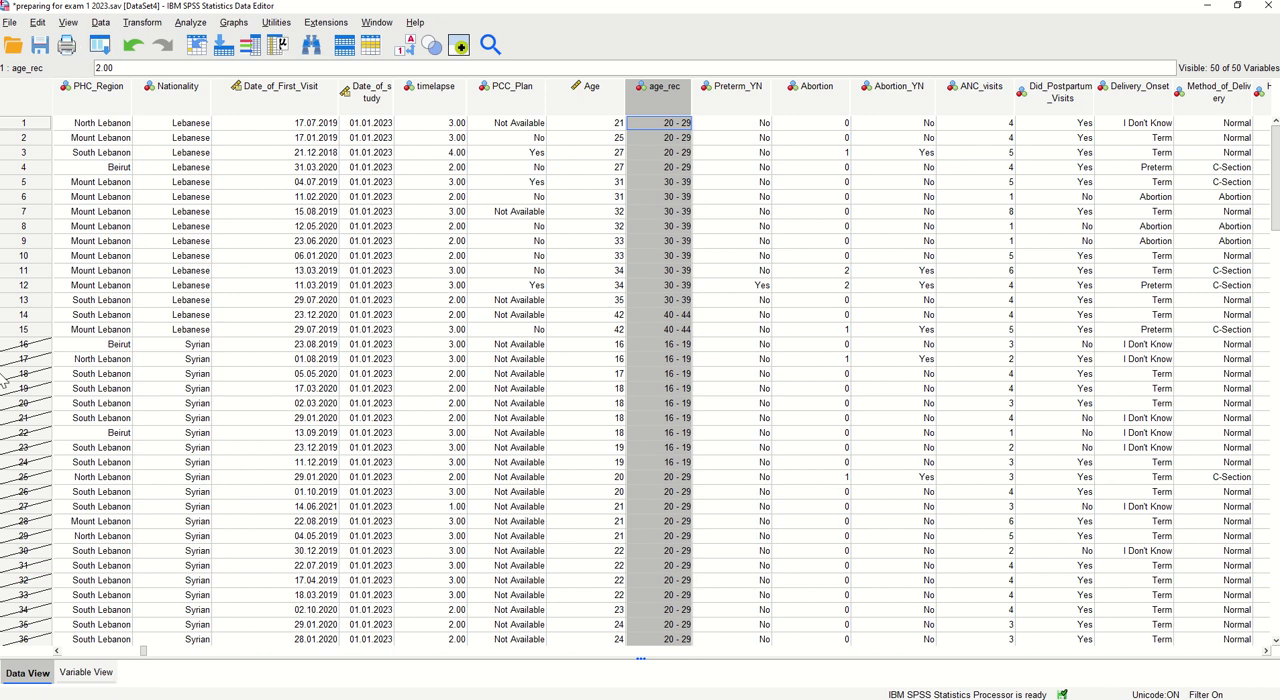
left_click(100, 23)
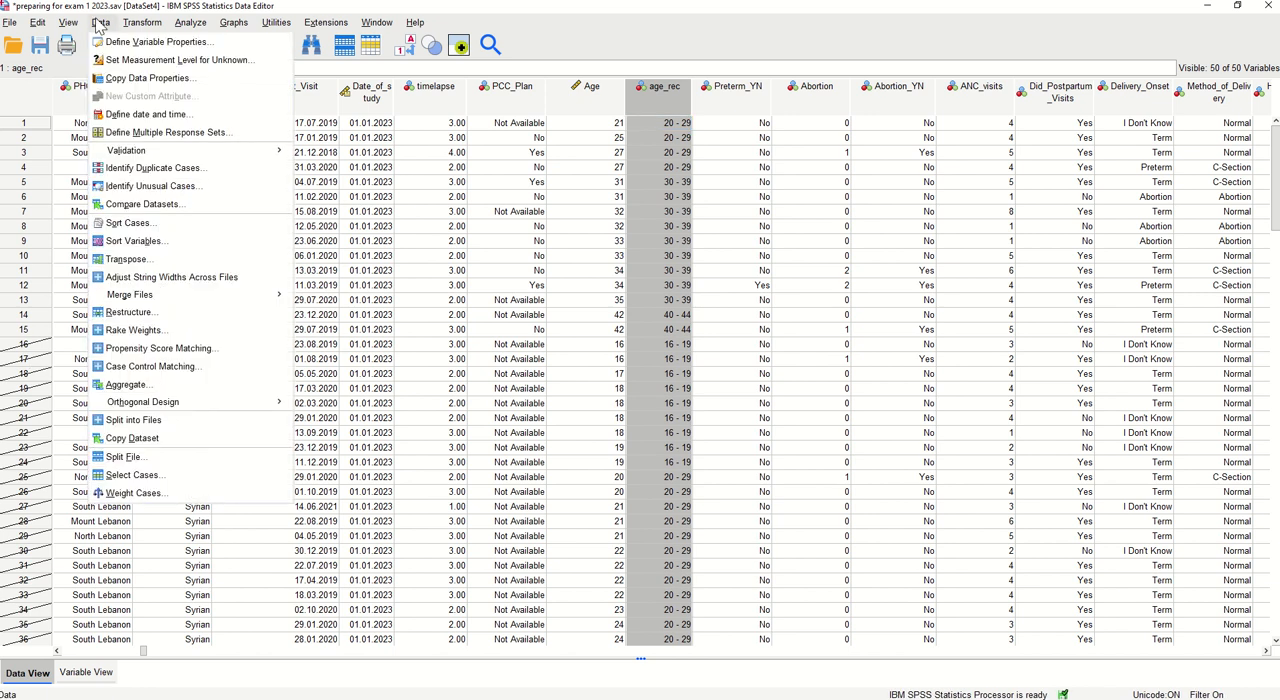
left_click(130, 475)
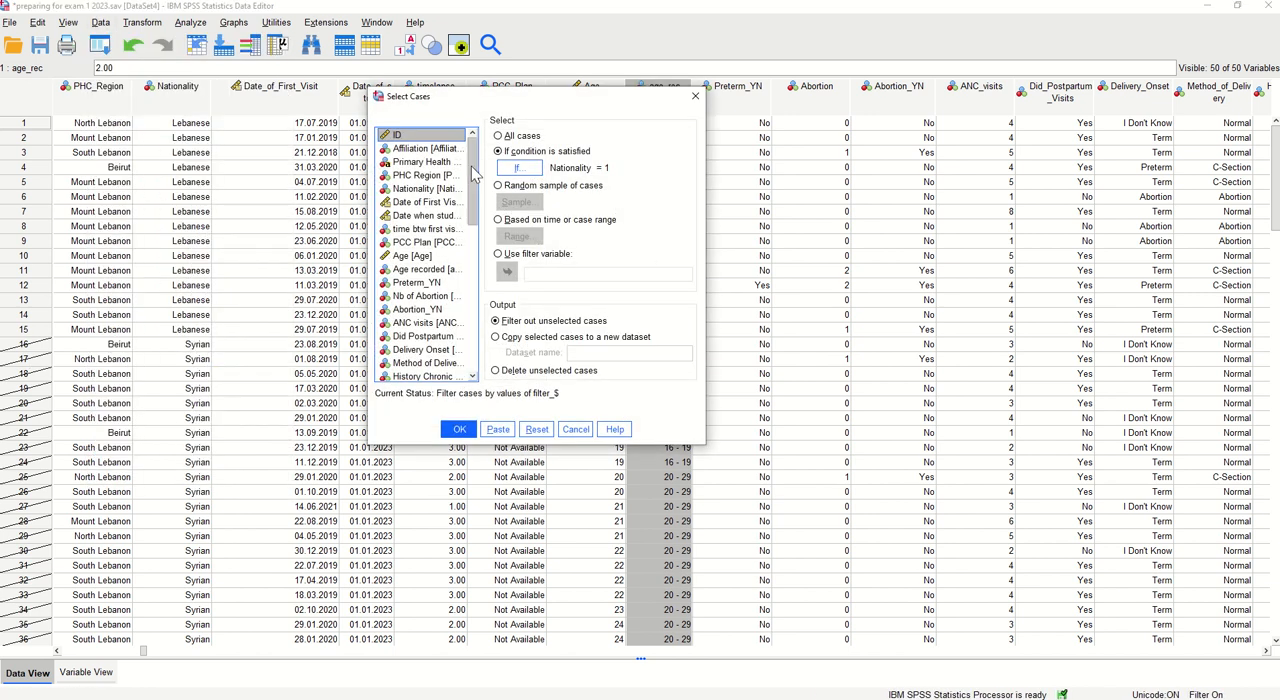
left_click(510, 138)
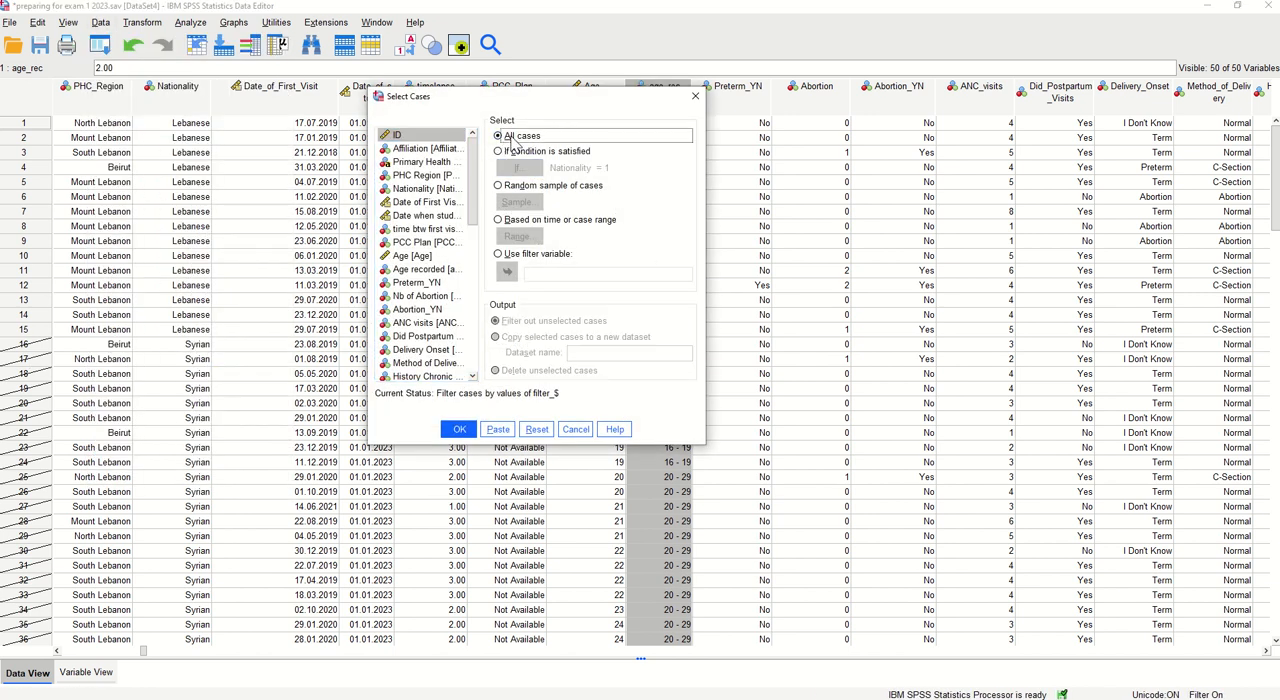
left_click(459, 429)
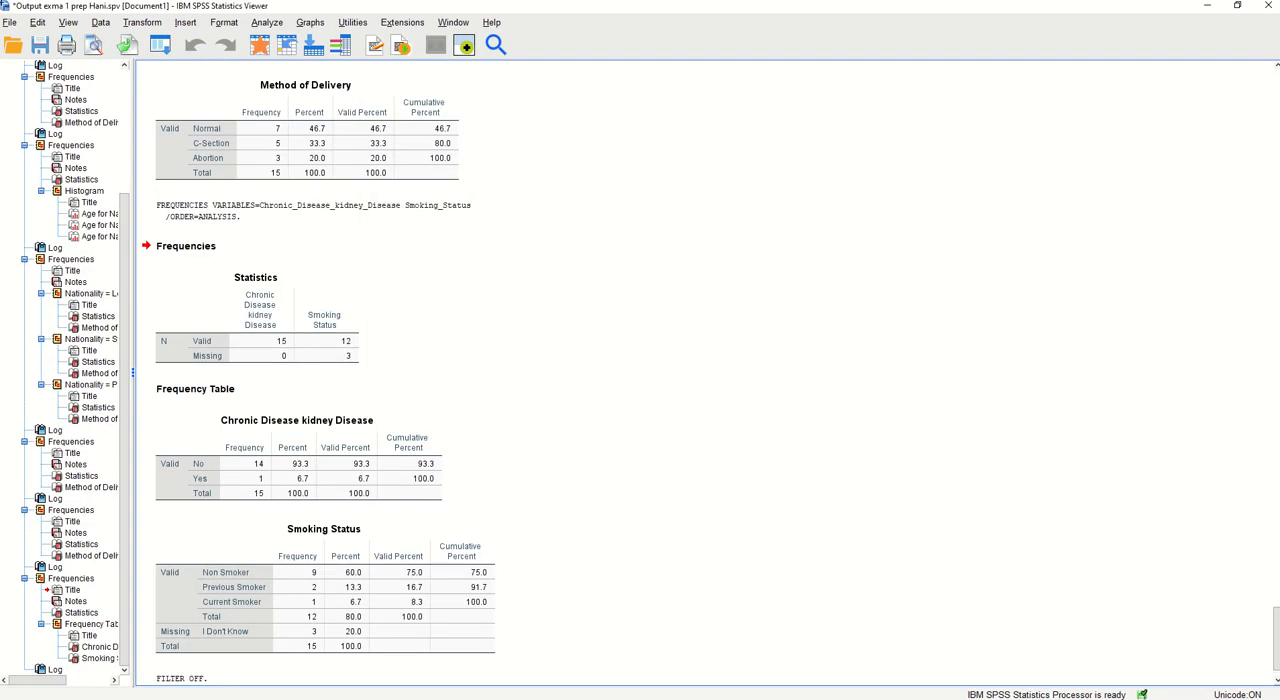
Return to the dataset window and save a copy as "preparing for exam 1 2023" with the author's first name added, in SPSS Statistics format
left_click(289, 698)
left_click(360, 655)
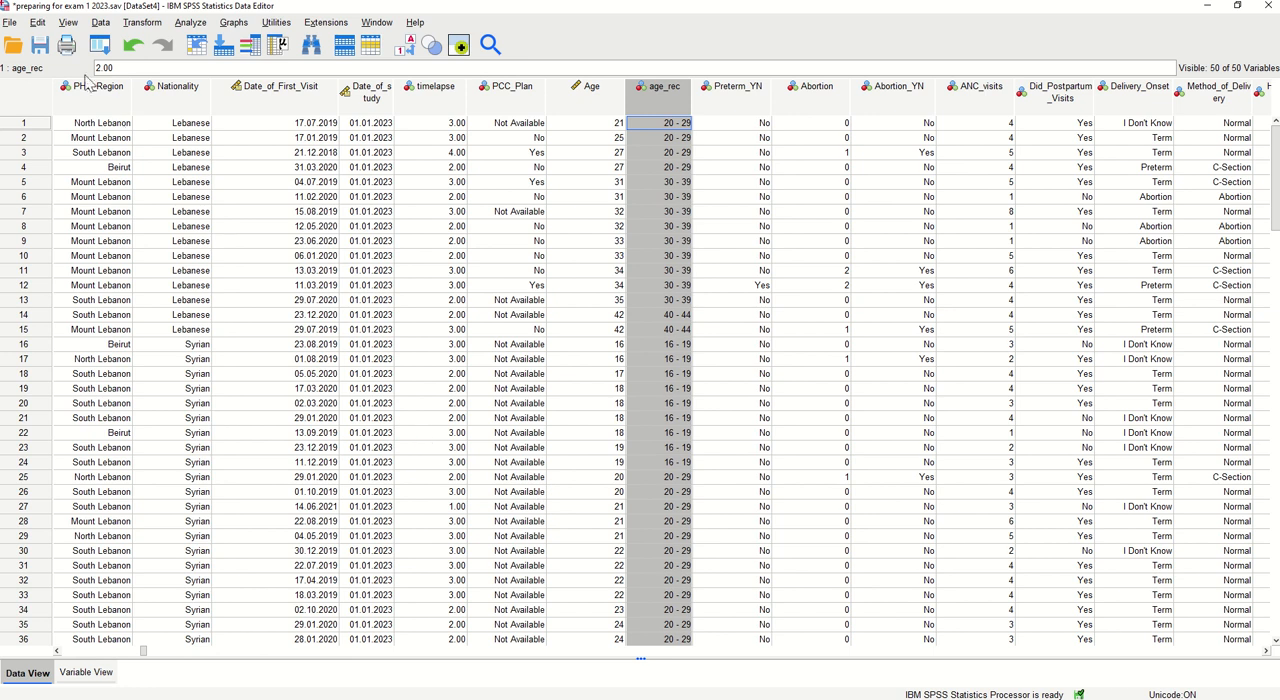
left_click(8, 22)
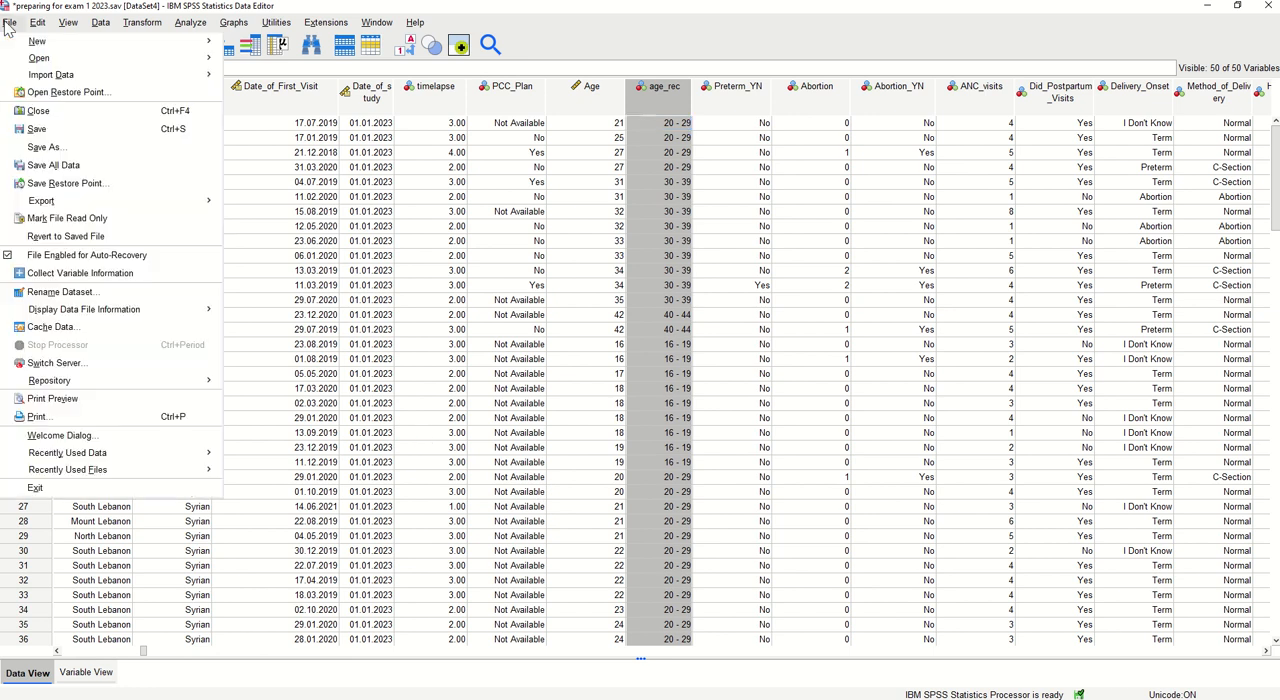
left_click(60, 149)
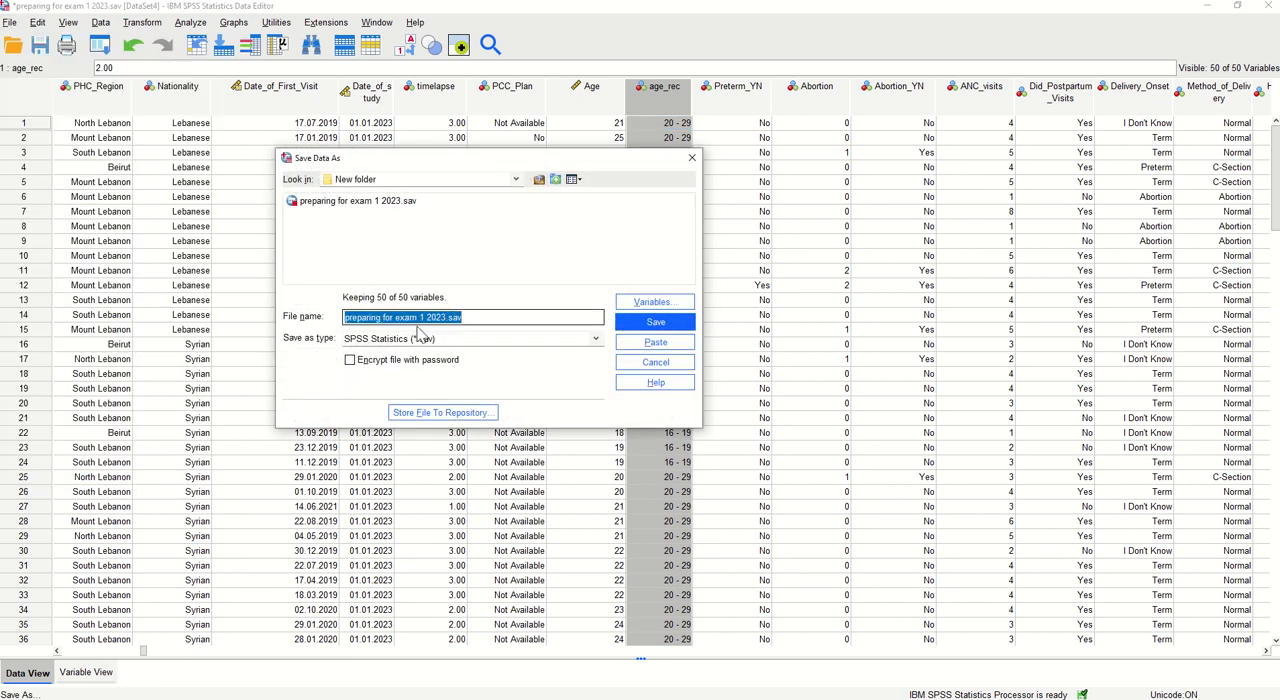
left_click(446, 317)
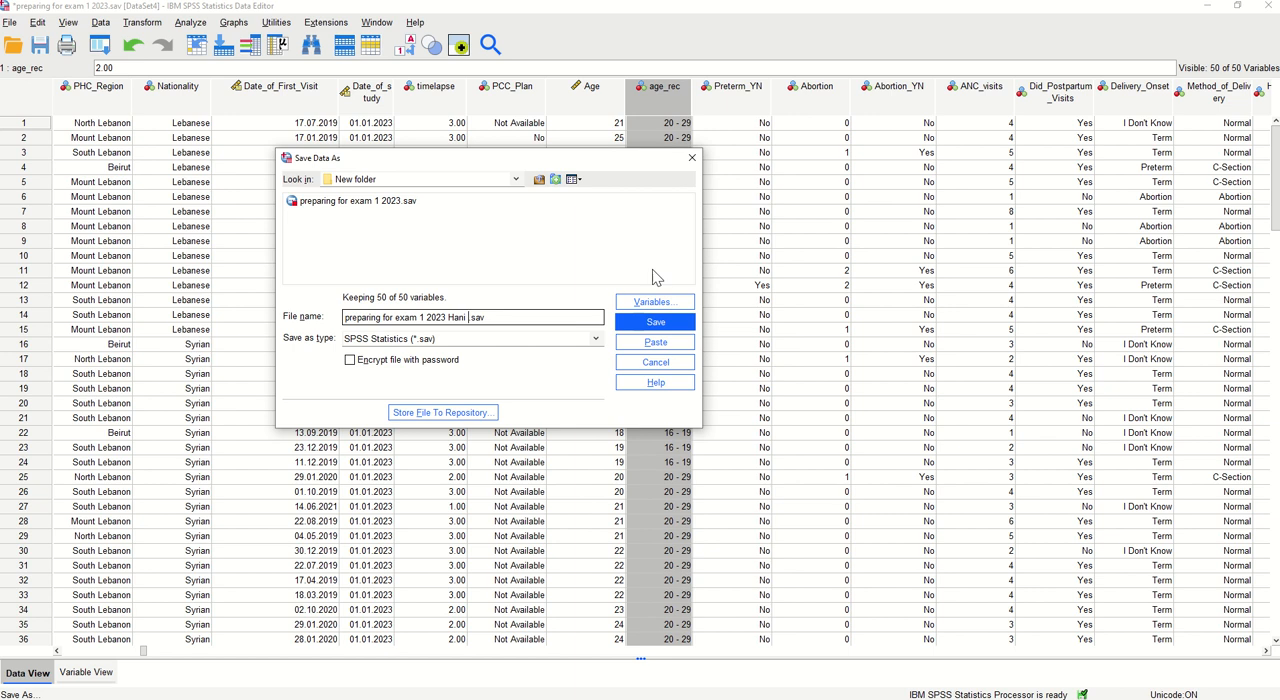
left_click(658, 322)
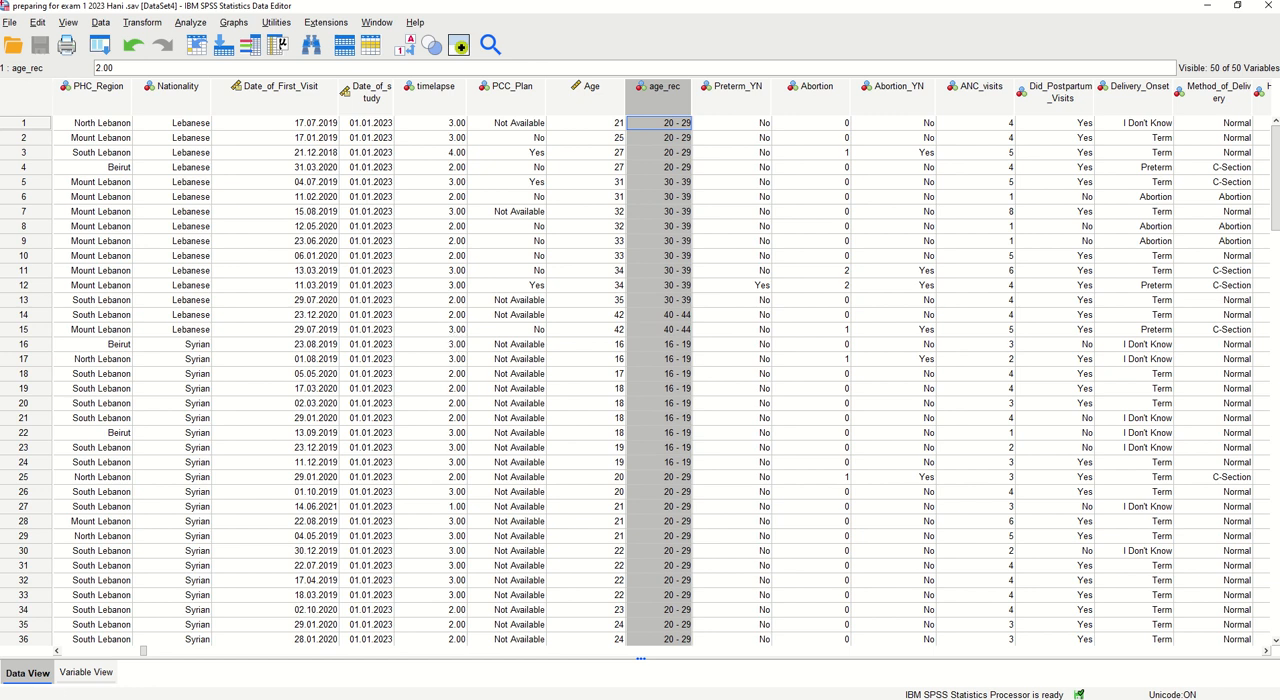
mouse_move(622, 6)
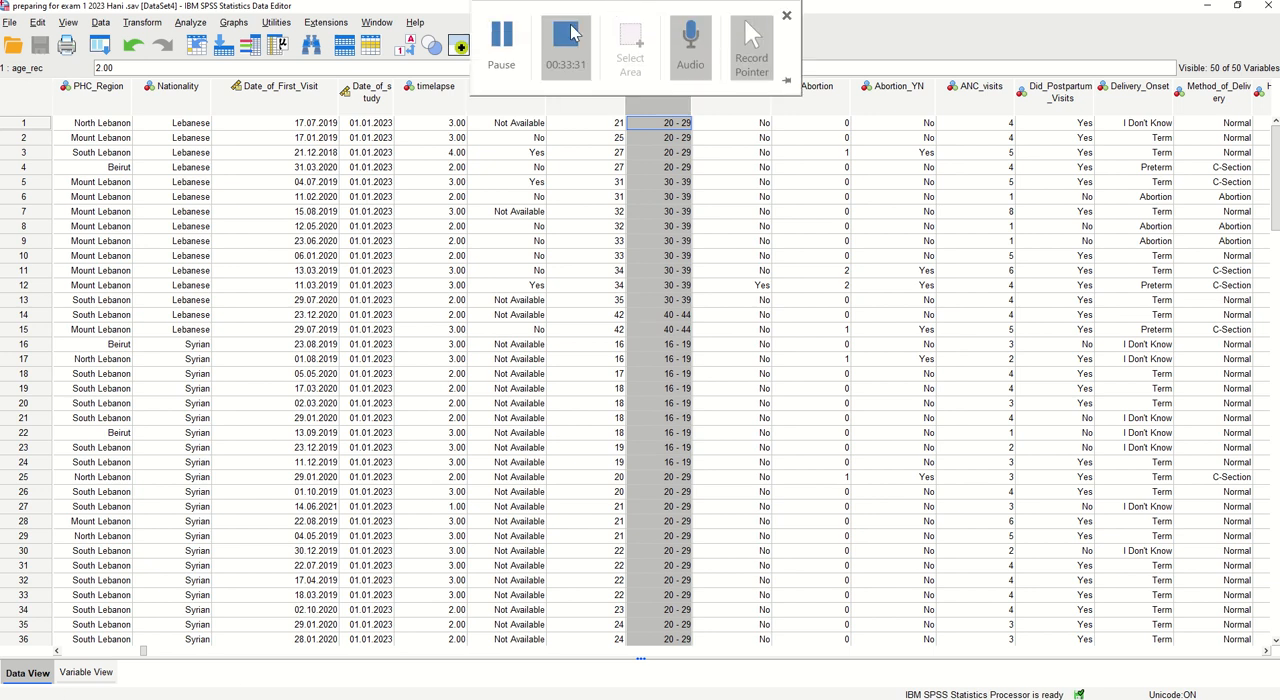